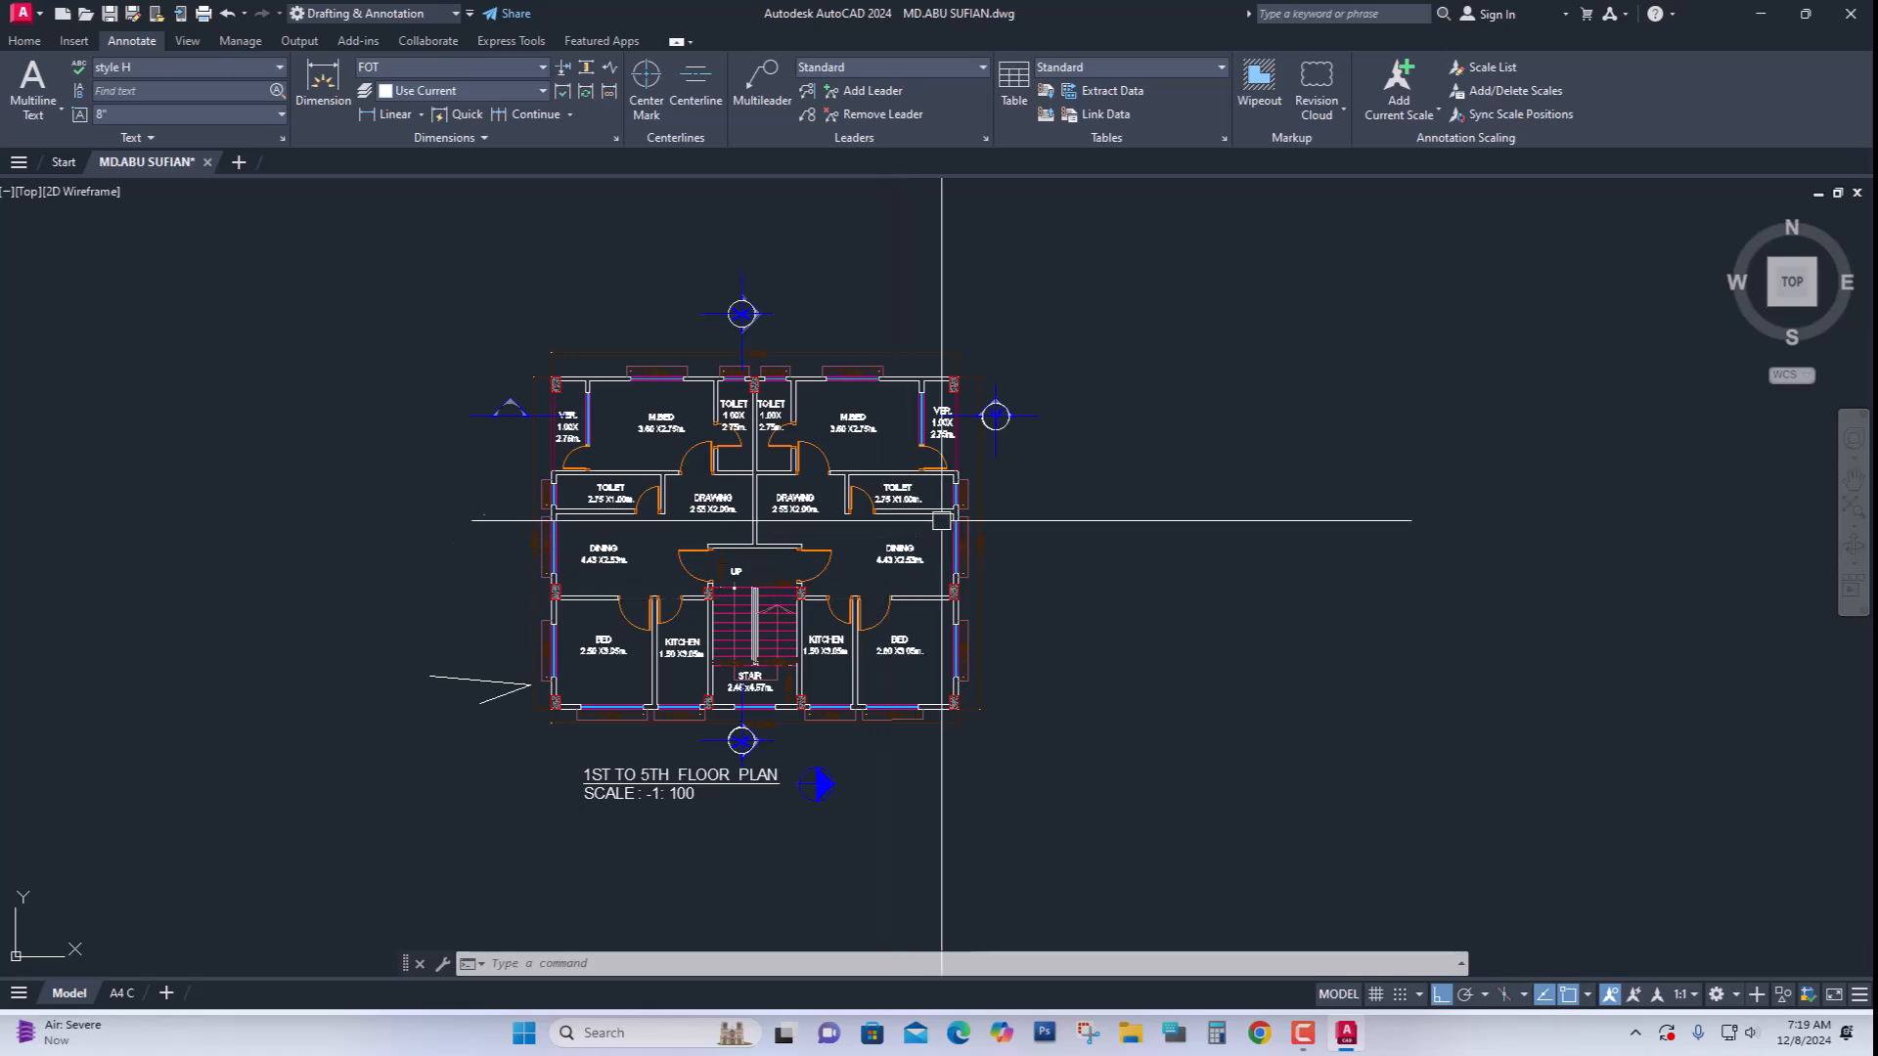
Examine the window symbols and their dimensions along the outer walls of the bedrooms and toilets in the floor plan
scroll(917, 646, down, 5)
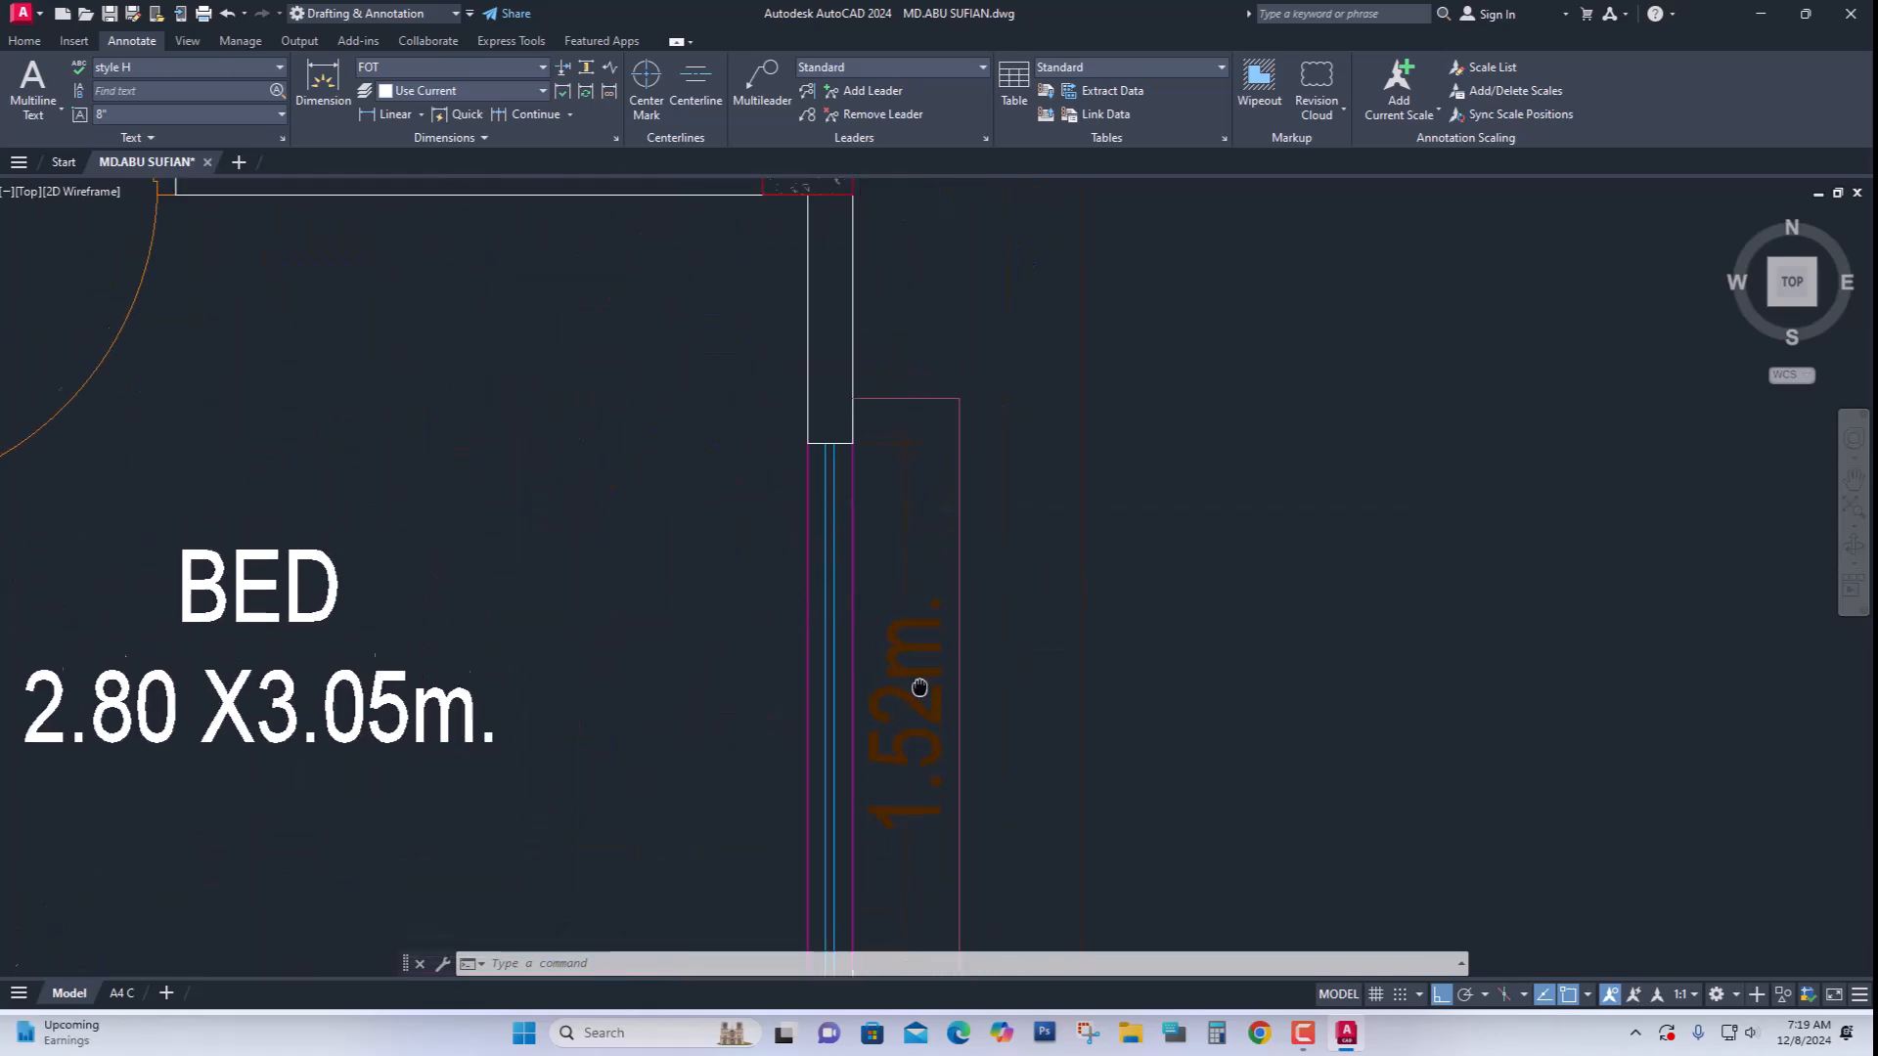
scroll(868, 595, down, 2)
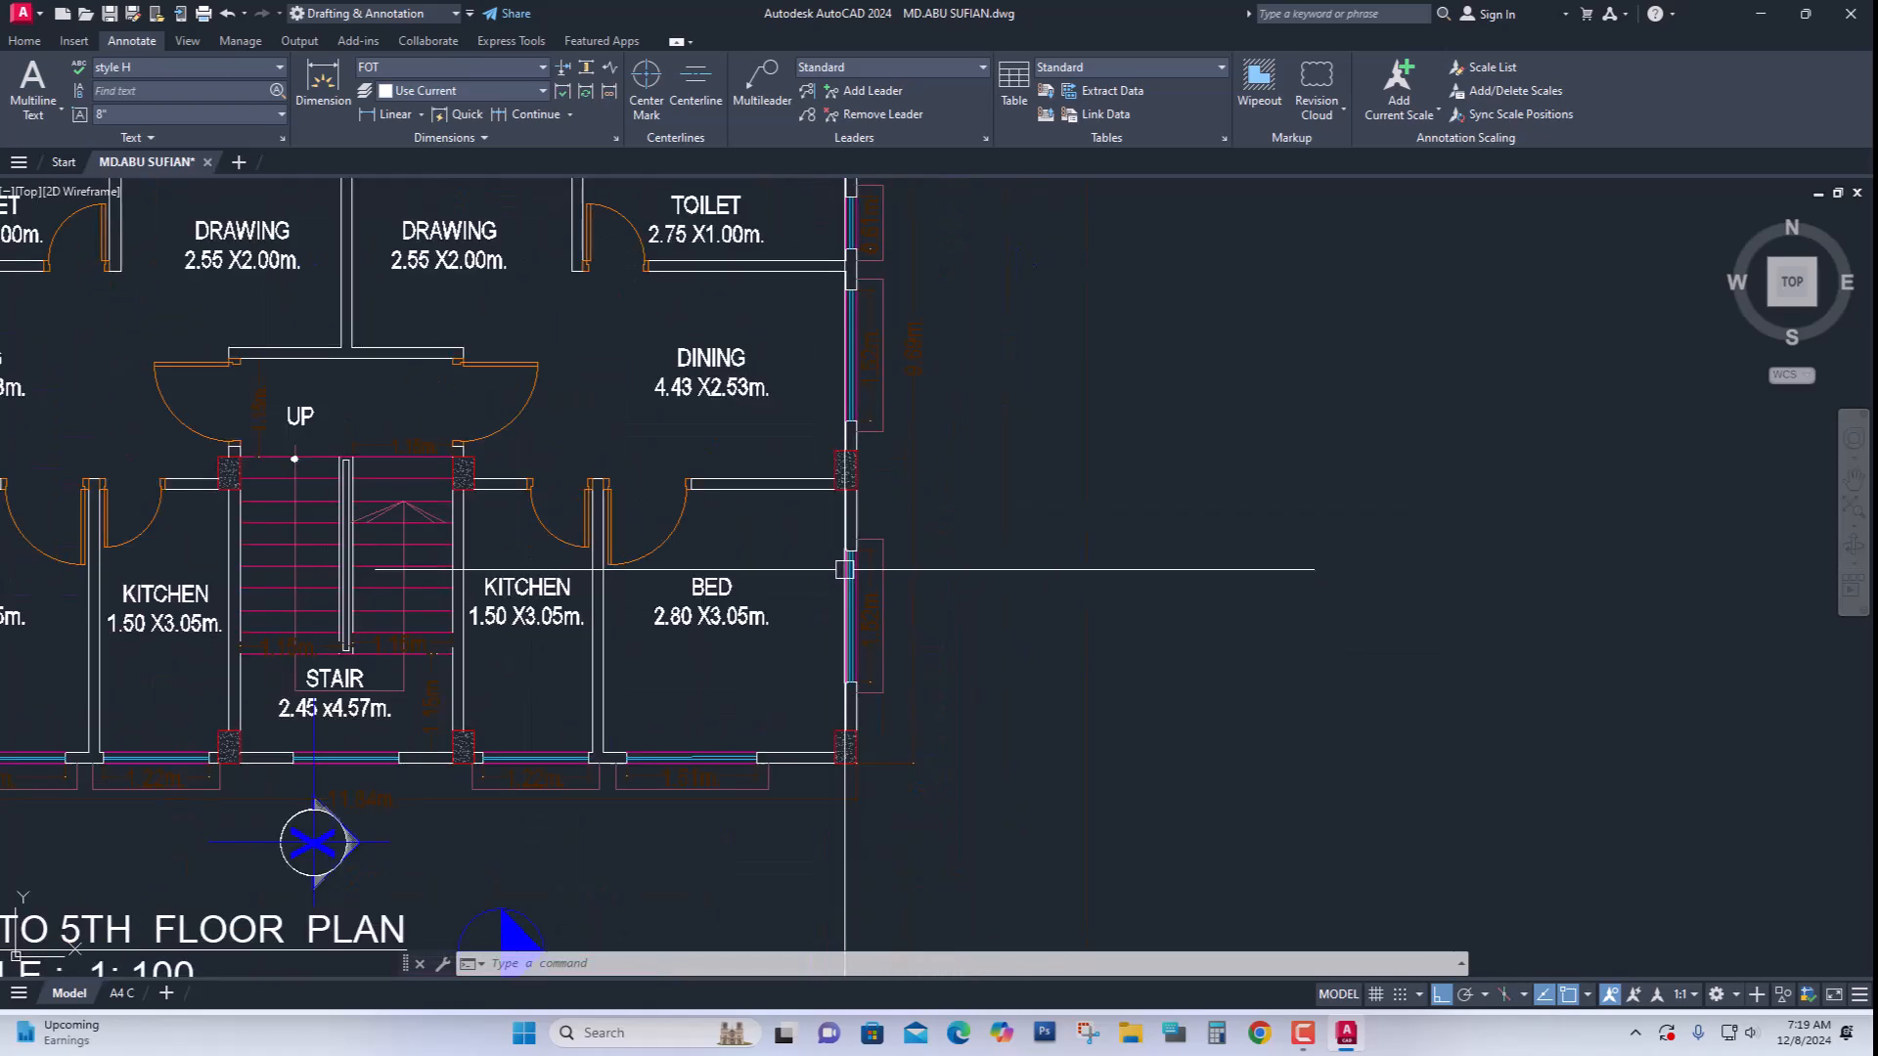
scroll(854, 569, up, 4)
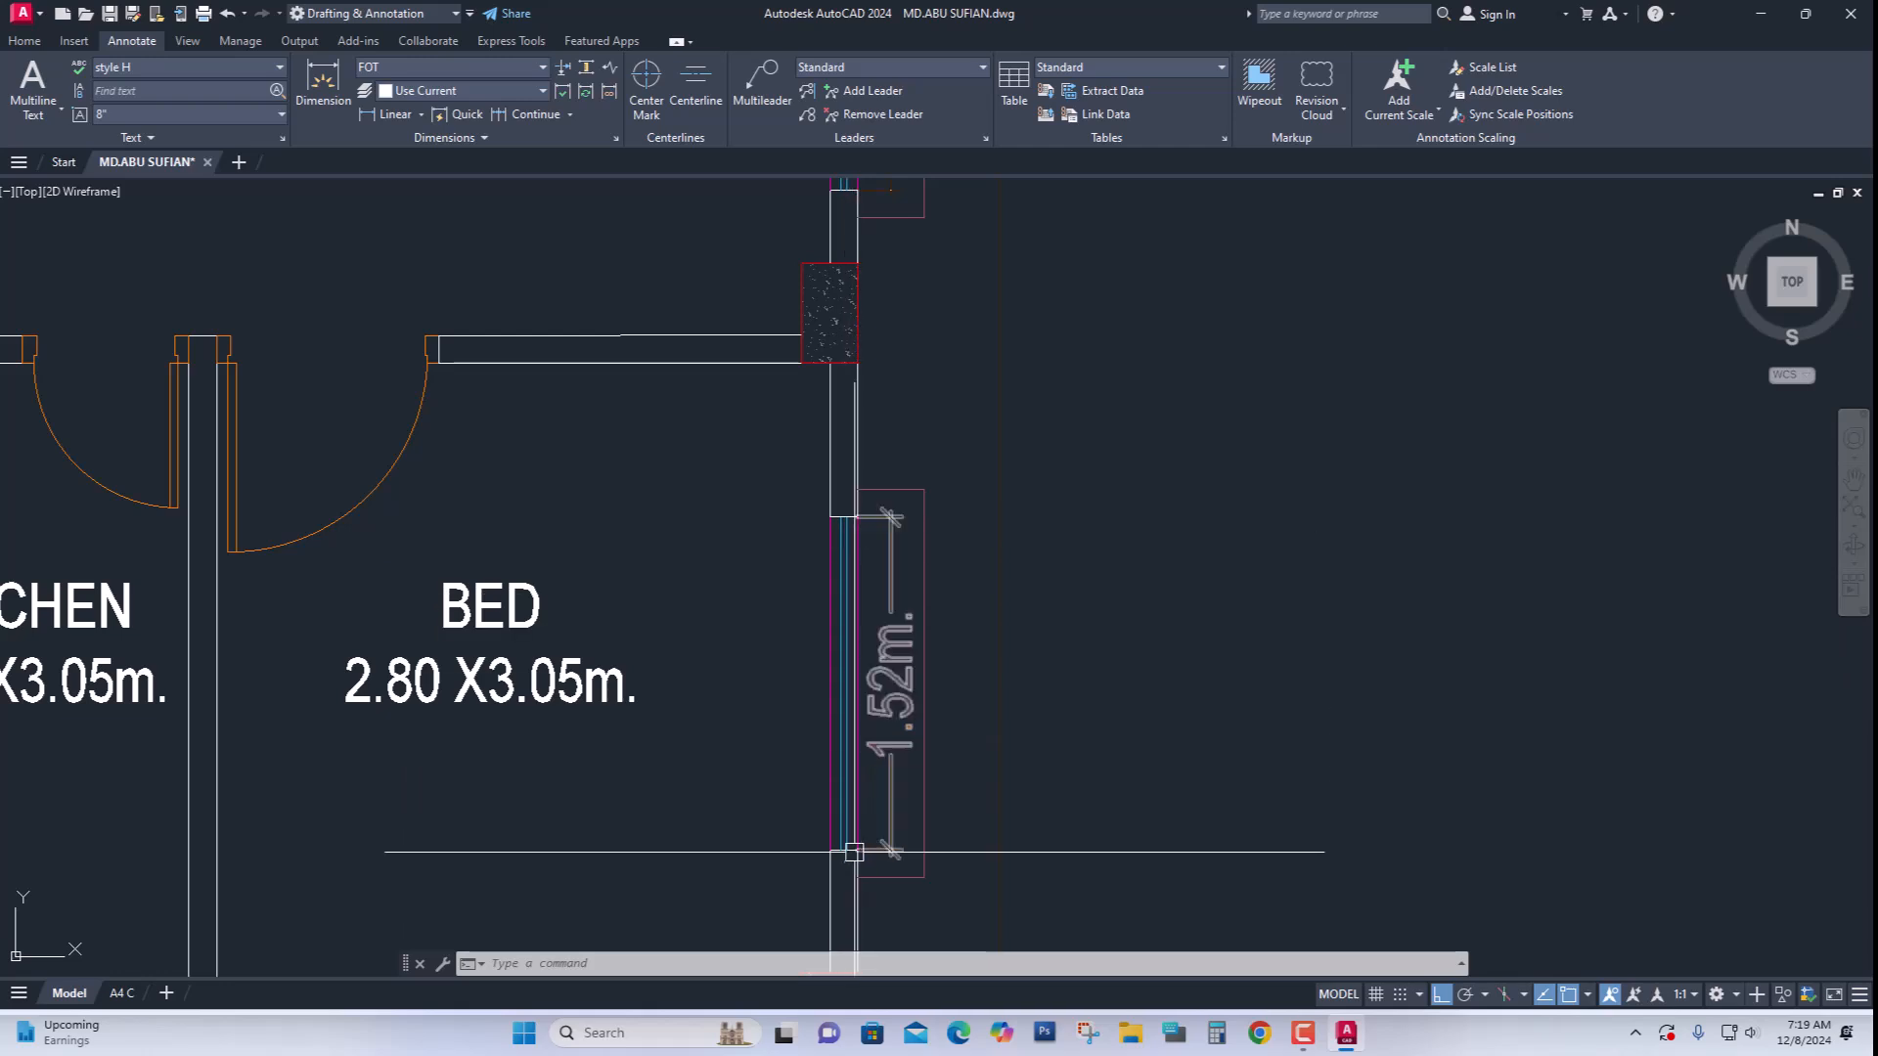
middle_drag(834, 507, 877, 815)
middle_drag(869, 473, 851, 620)
middle_drag(752, 464, 809, 885)
scroll(926, 800, down, 2)
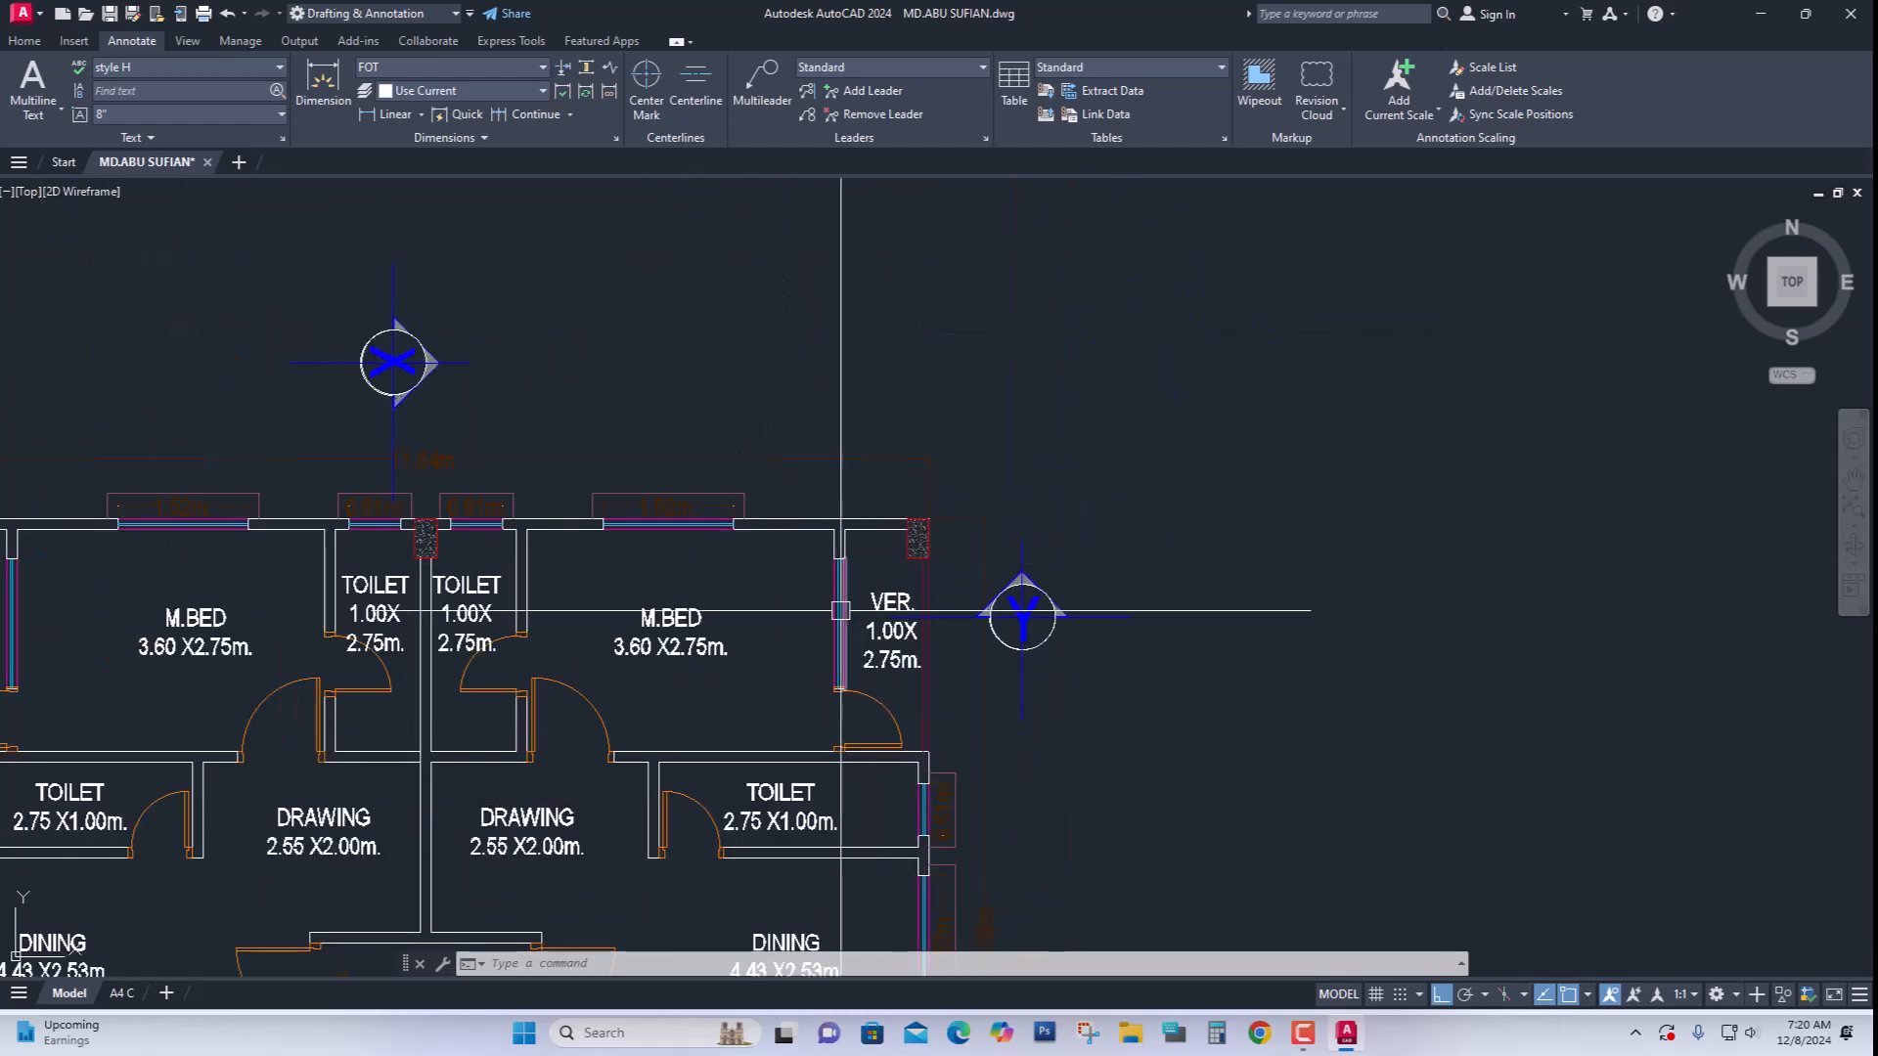
middle_drag(740, 610, 874, 629)
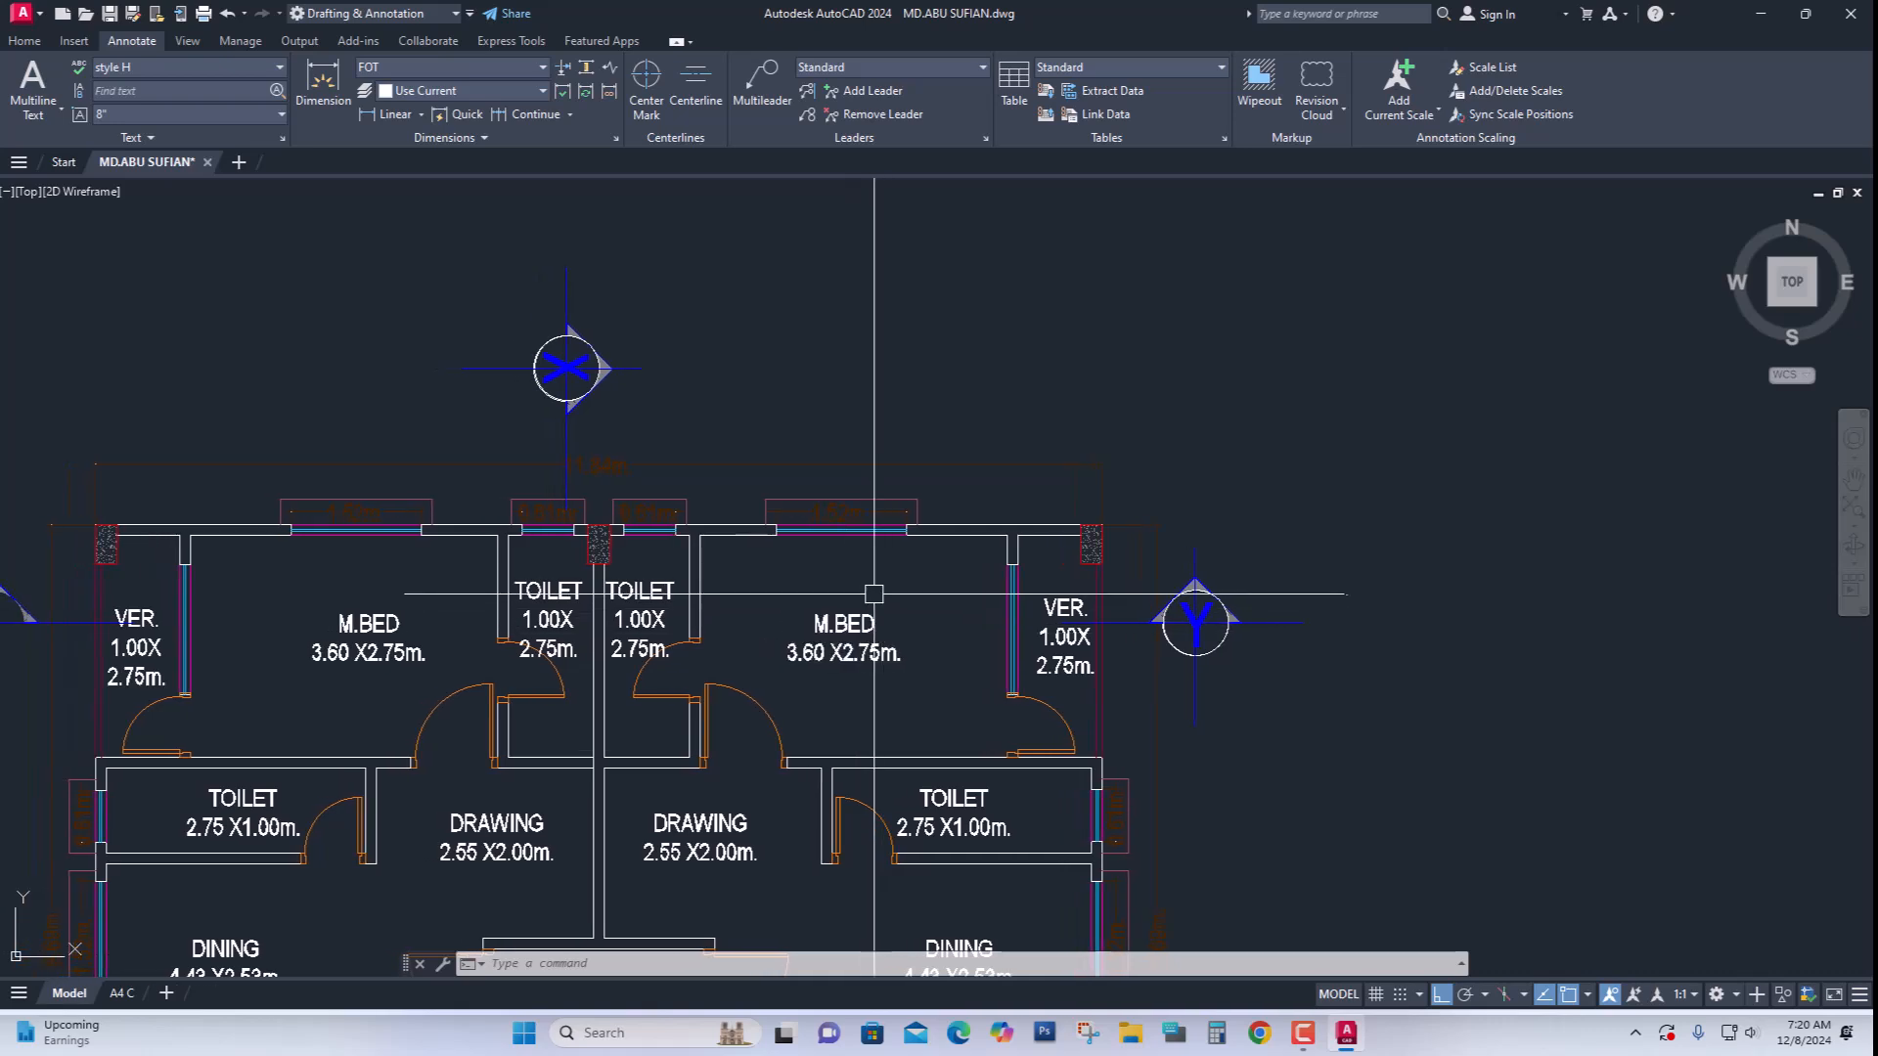
middle_drag(840, 558, 823, 517)
scroll(796, 671, up, 2)
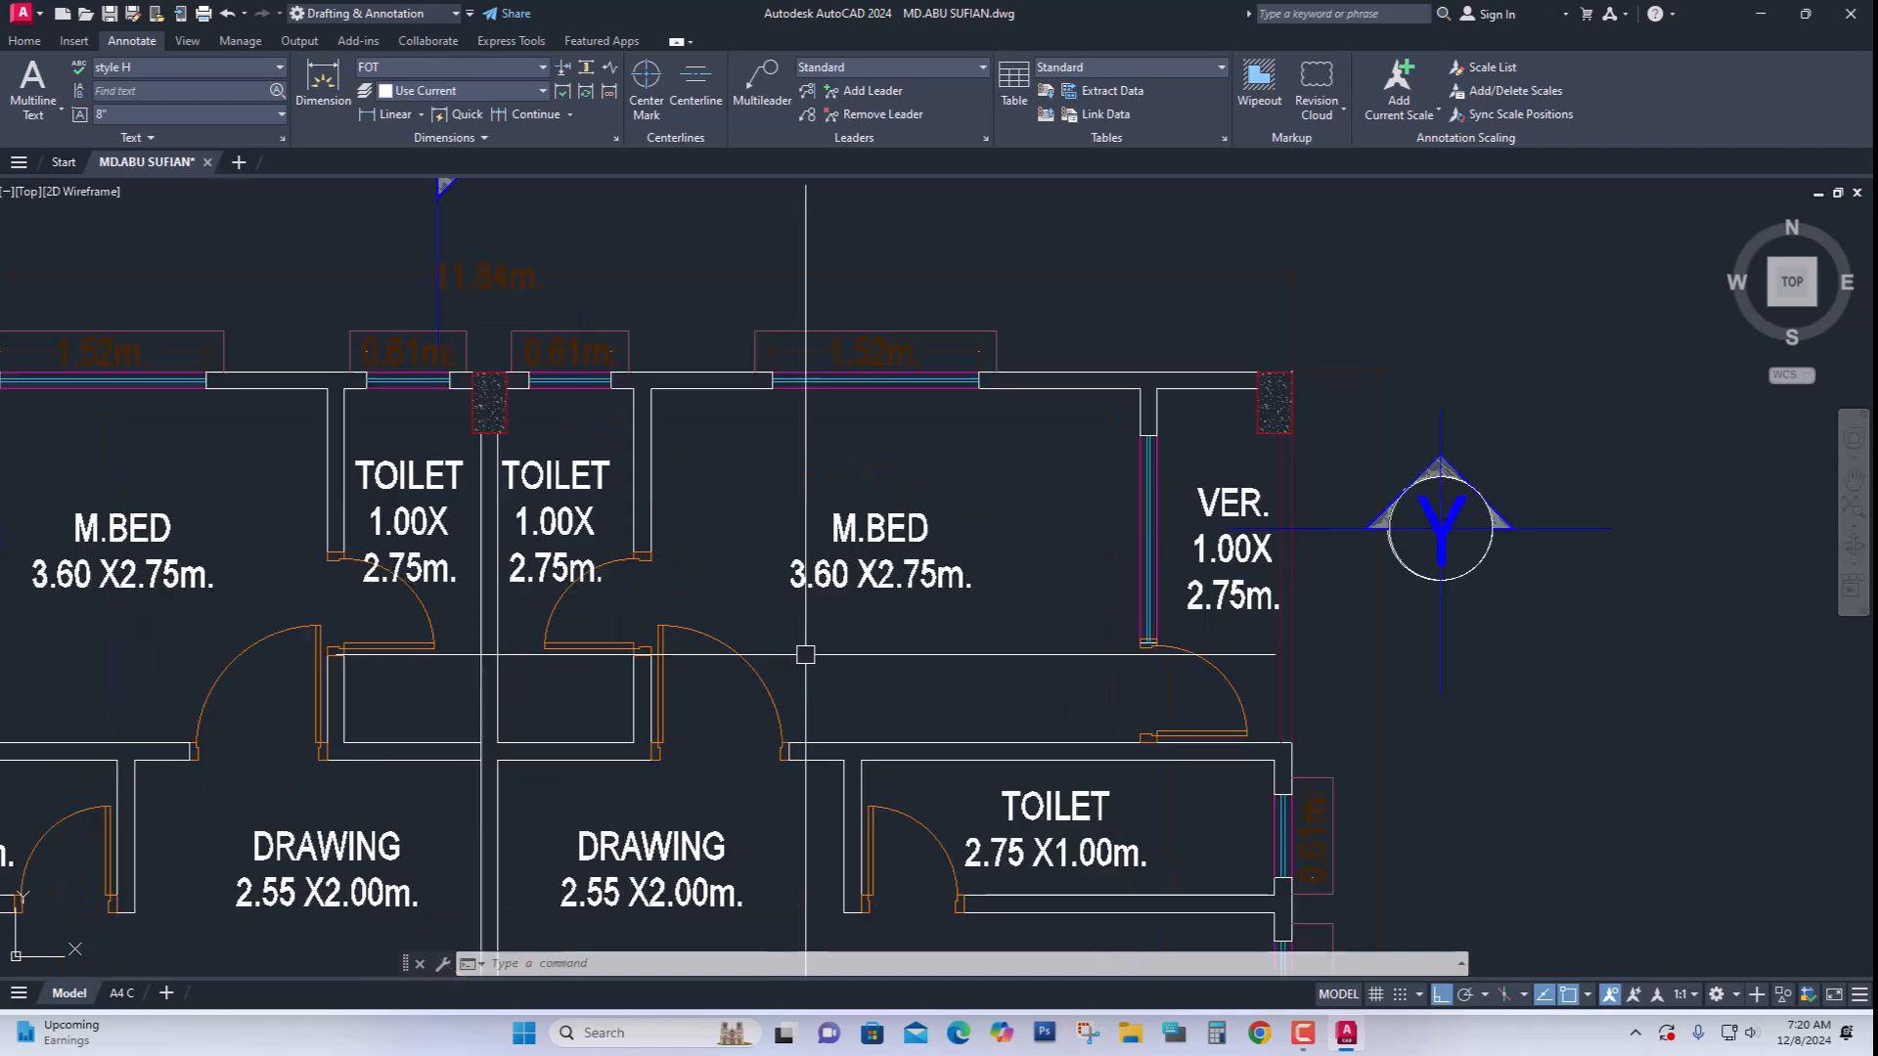
scroll(782, 743, up, 2)
scroll(788, 755, down, 2)
scroll(776, 733, up, 4)
scroll(782, 763, down, 2)
scroll(773, 748, down, 5)
scroll(810, 638, up, 3)
scroll(819, 634, down, 2)
scroll(827, 647, up, 2)
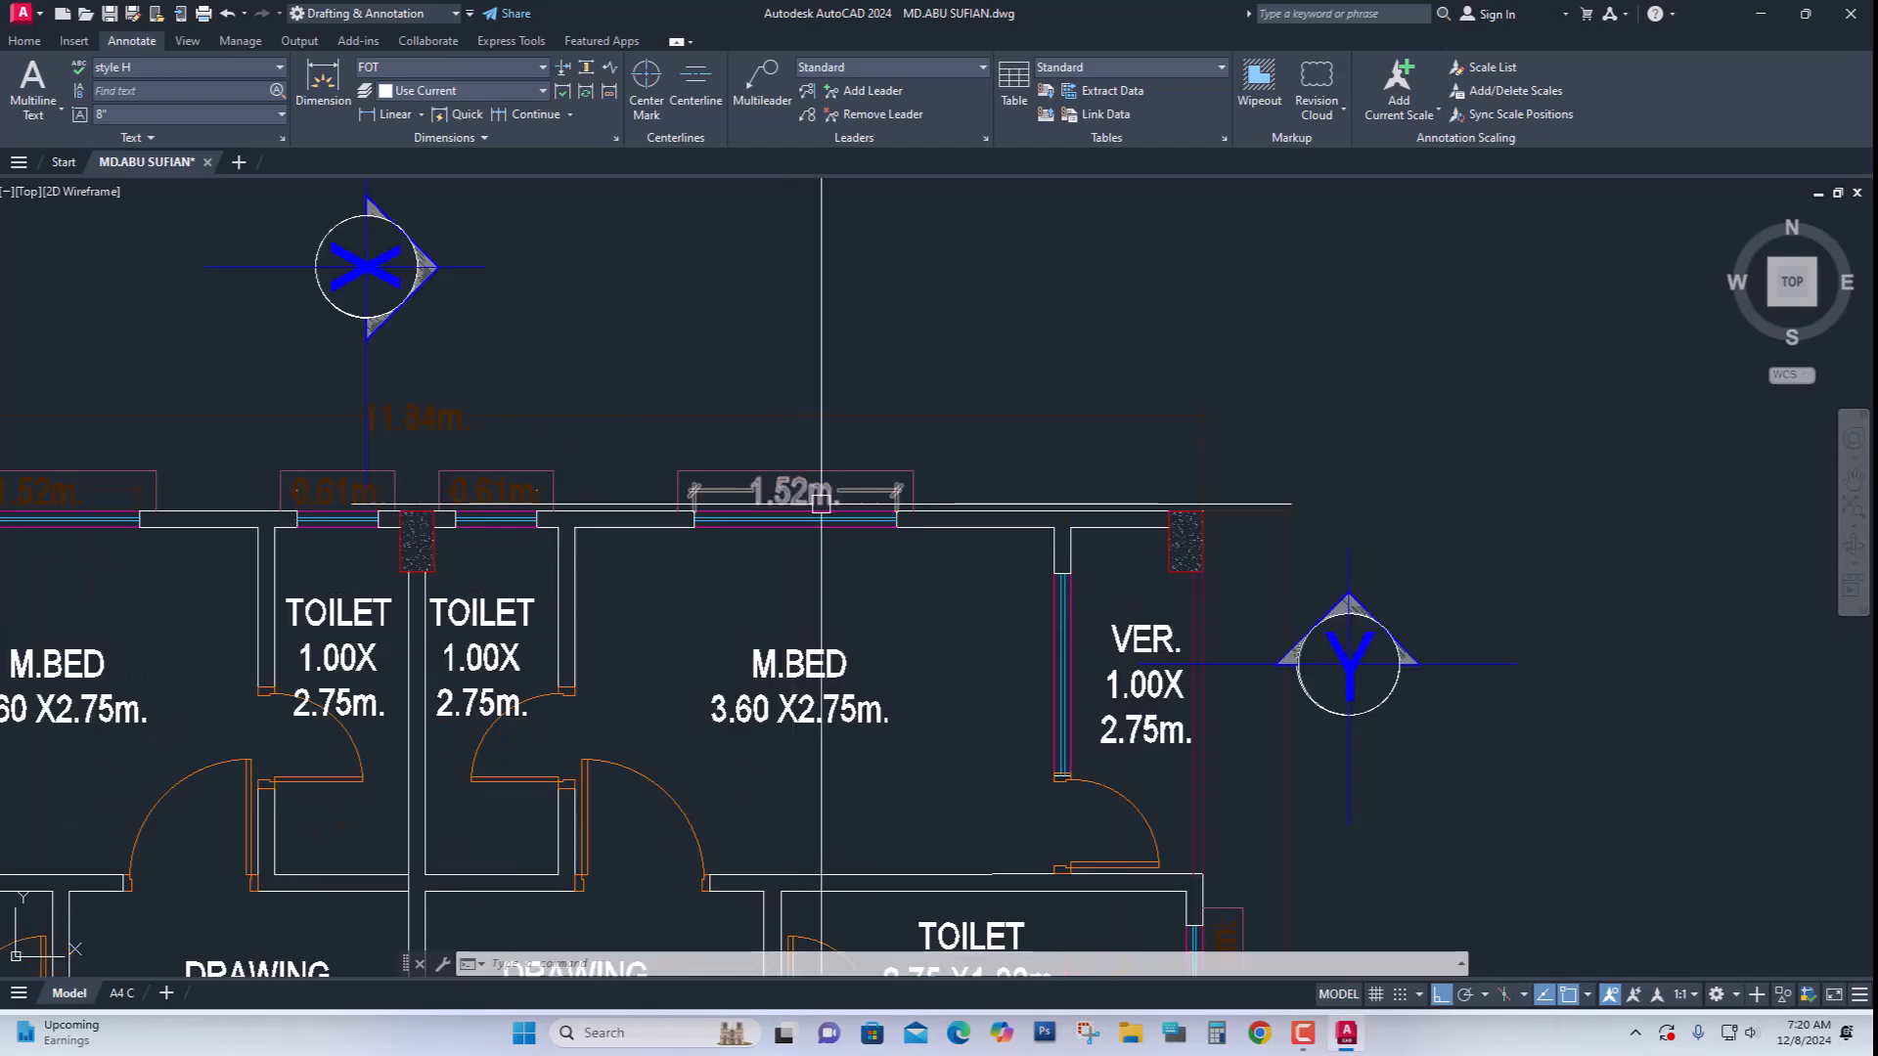
scroll(787, 556, down, 2)
middle_drag(767, 578, 799, 504)
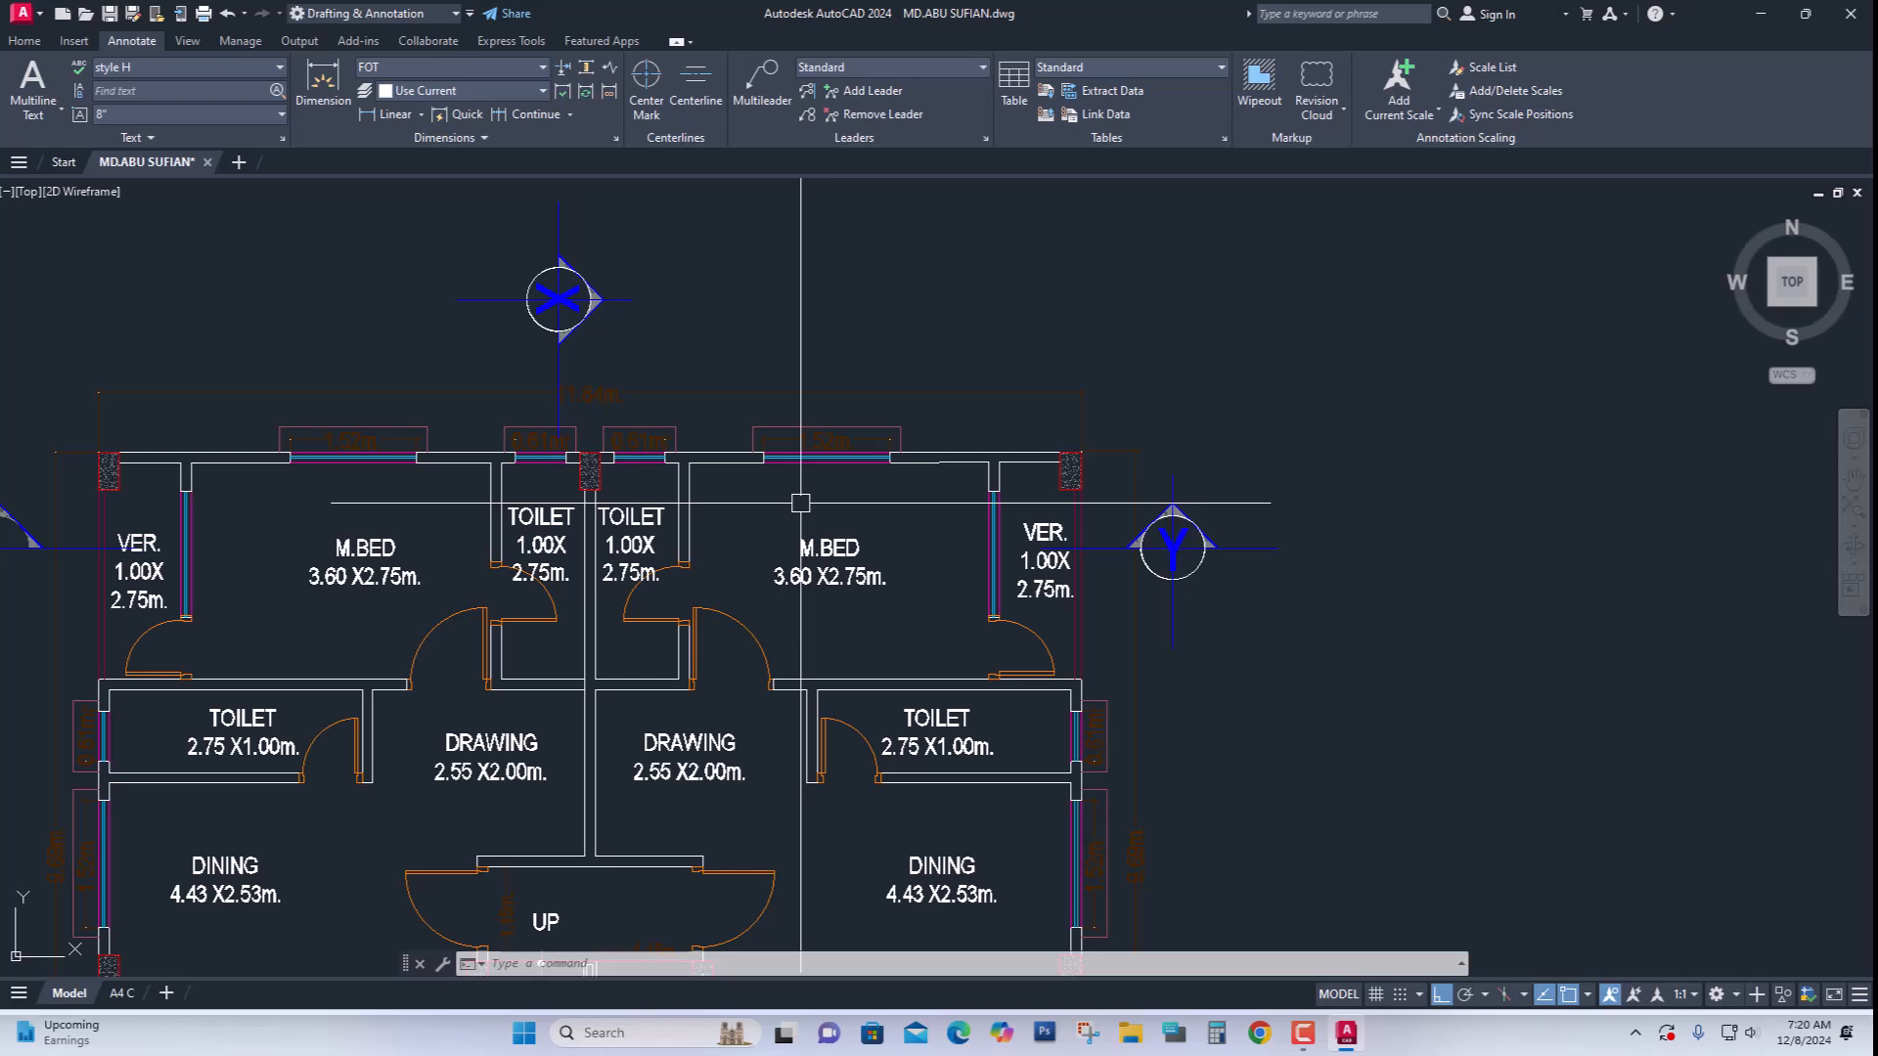
middle_drag(770, 499, 909, 558)
scroll(1038, 517, up, 8)
middle_drag(1038, 518, 583, 683)
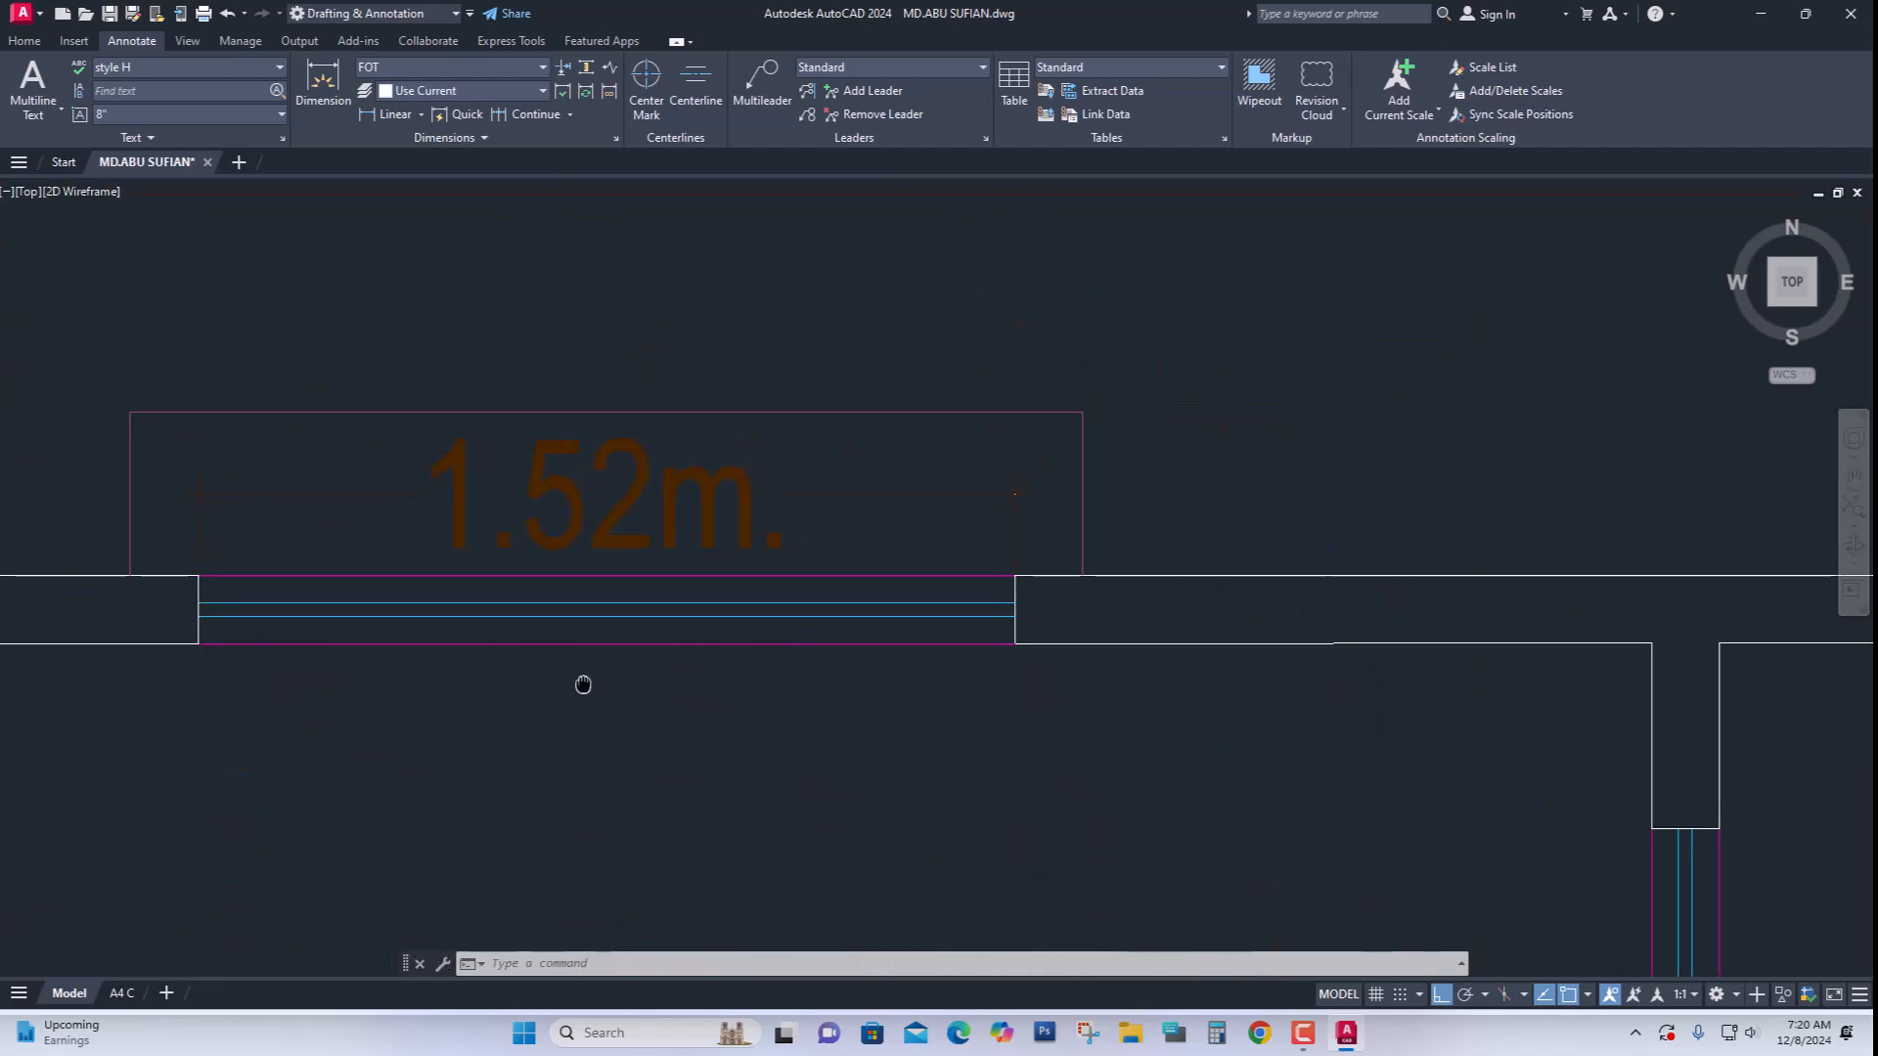
scroll(811, 574, down, 5)
scroll(628, 508, up, 1)
scroll(658, 545, down, 4)
middle_drag(774, 700, 772, 437)
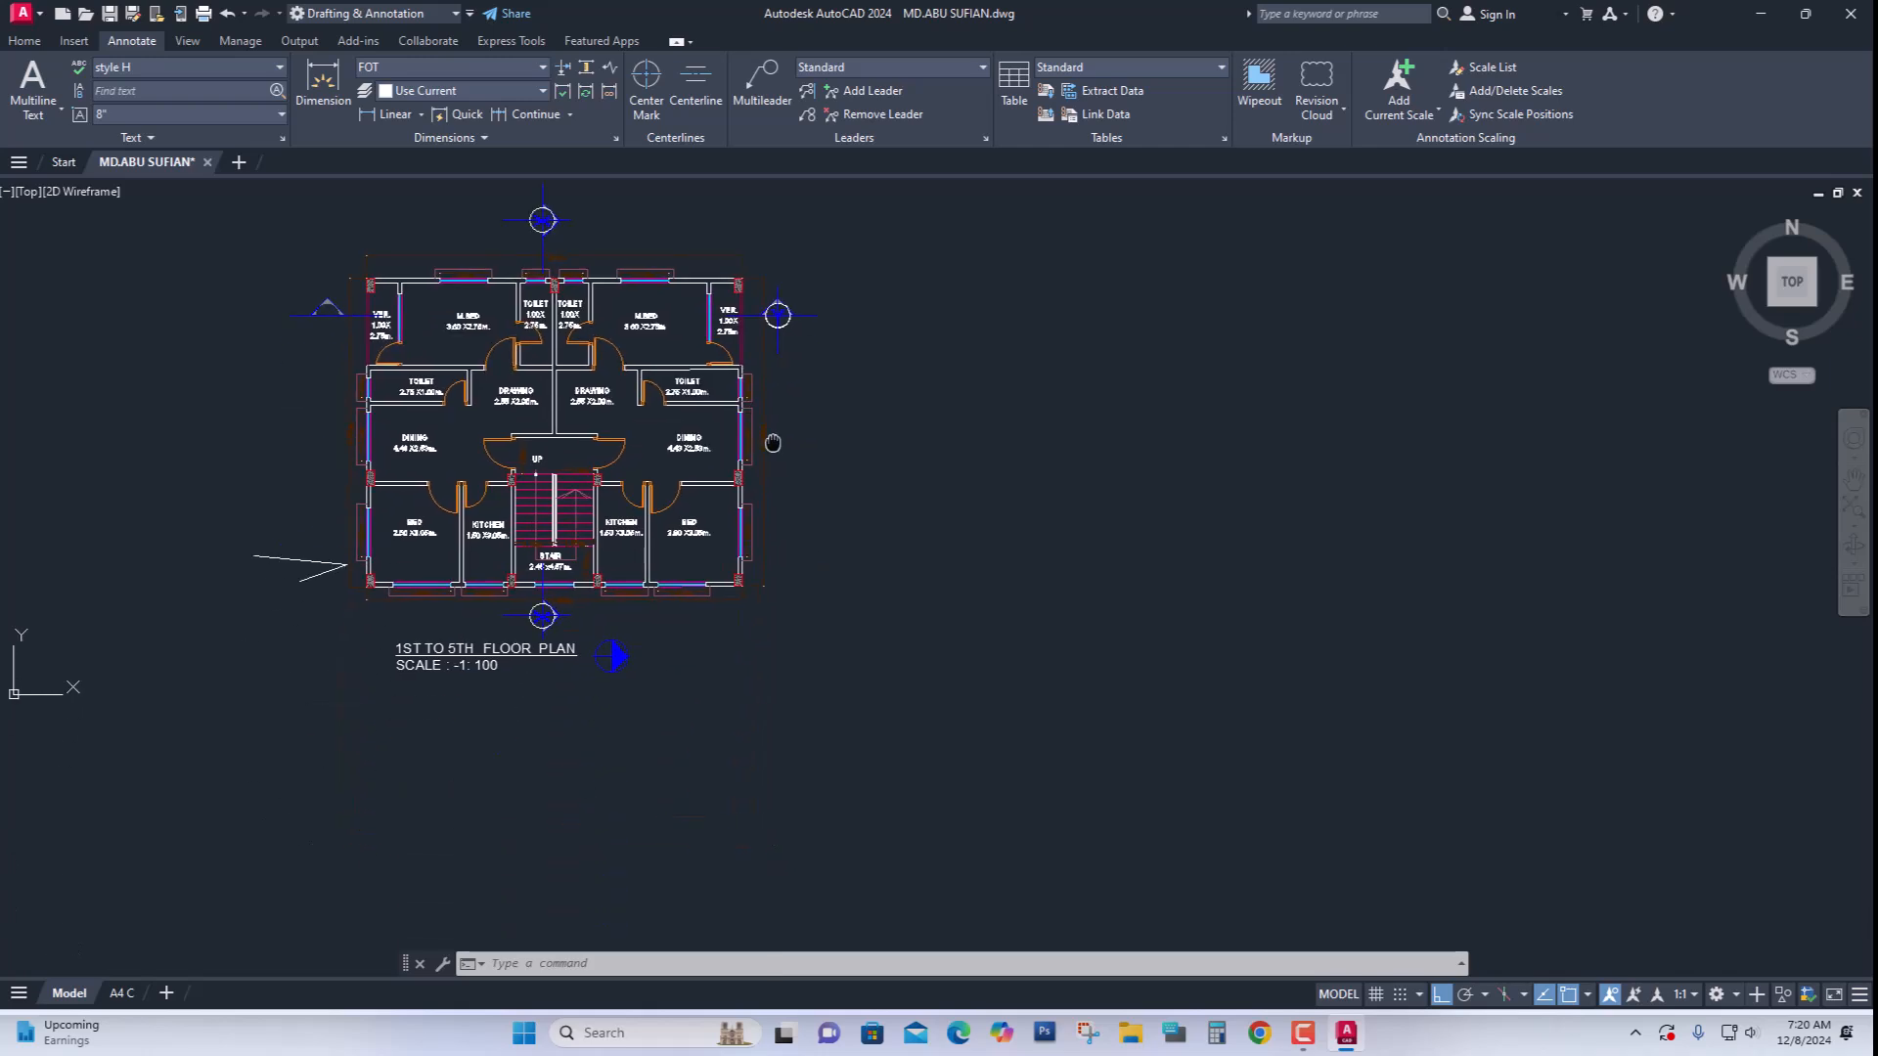
Draw a closed rectangular window outline 5' long and 5" wide with the Line command in empty space beside the plan
mouse_move(662, 776)
middle_down()
mouse_move(519, 784)
mouse_move(919, 642)
middle_up()
scroll(905, 675, up, 6)
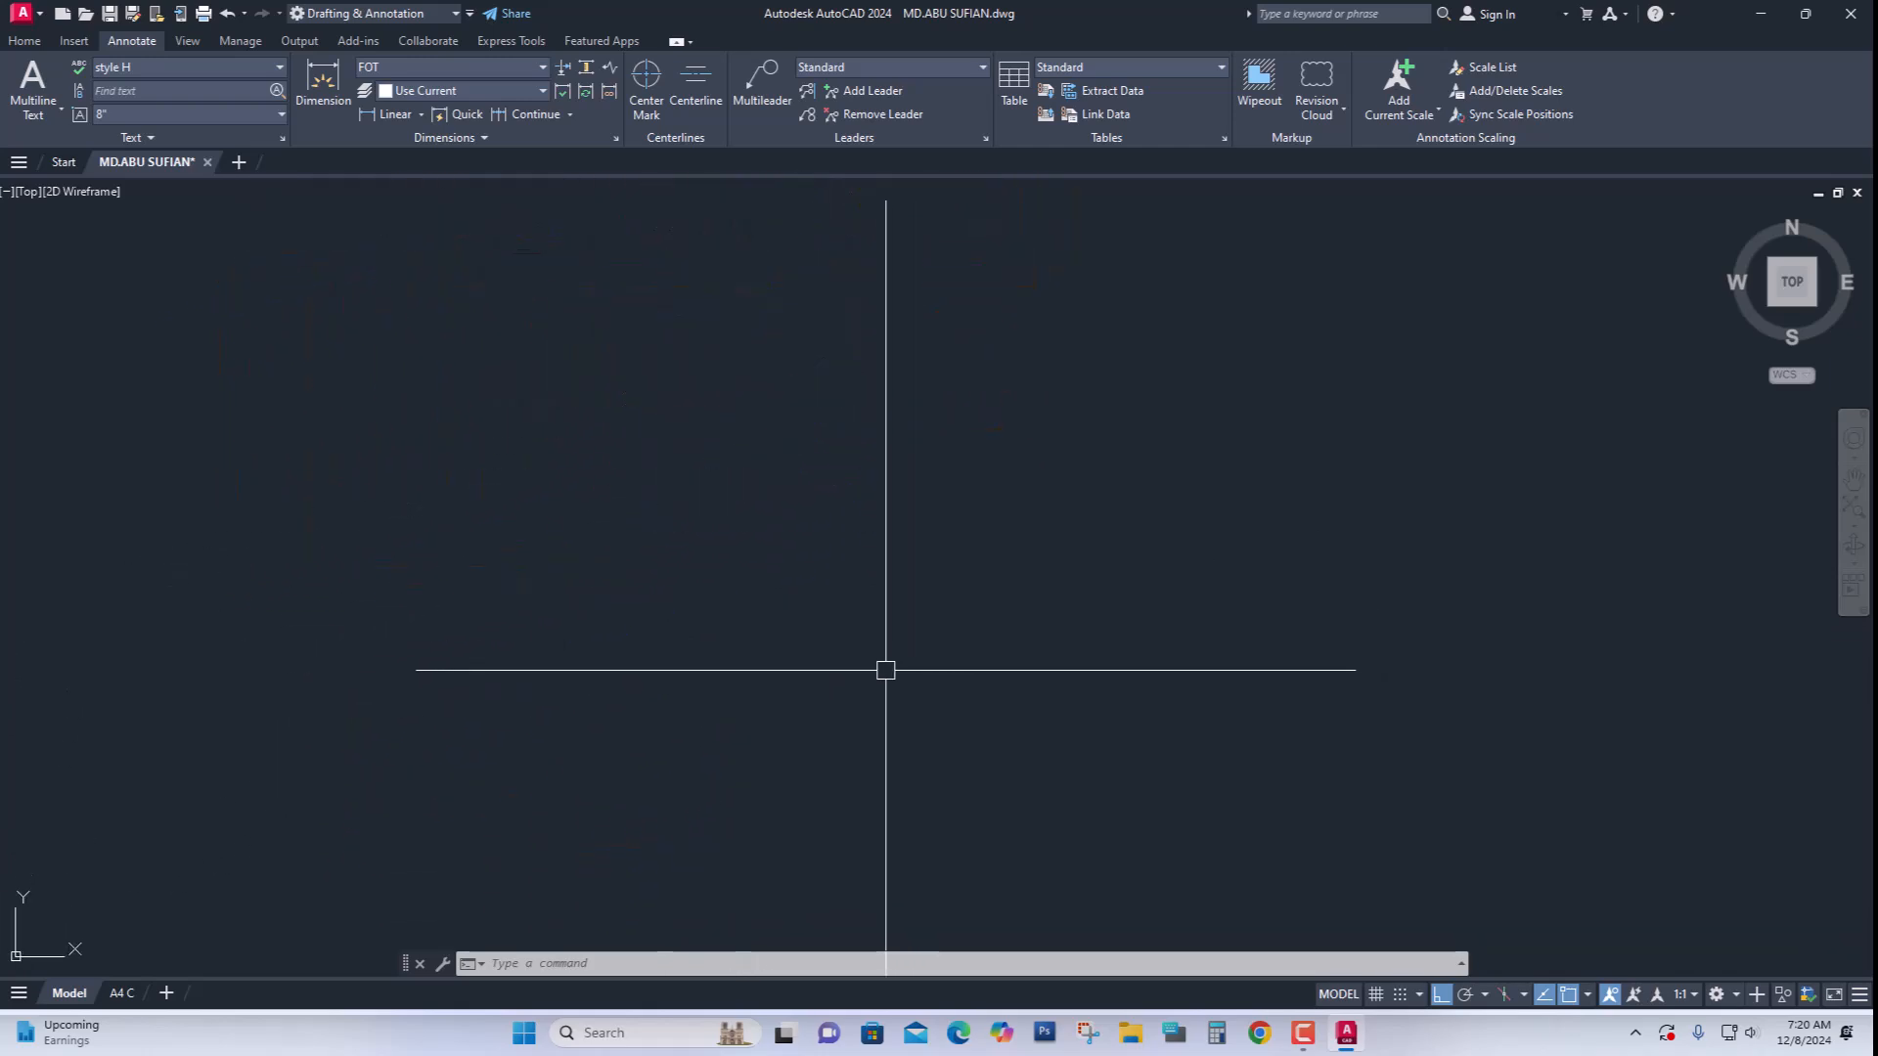
key(Return)
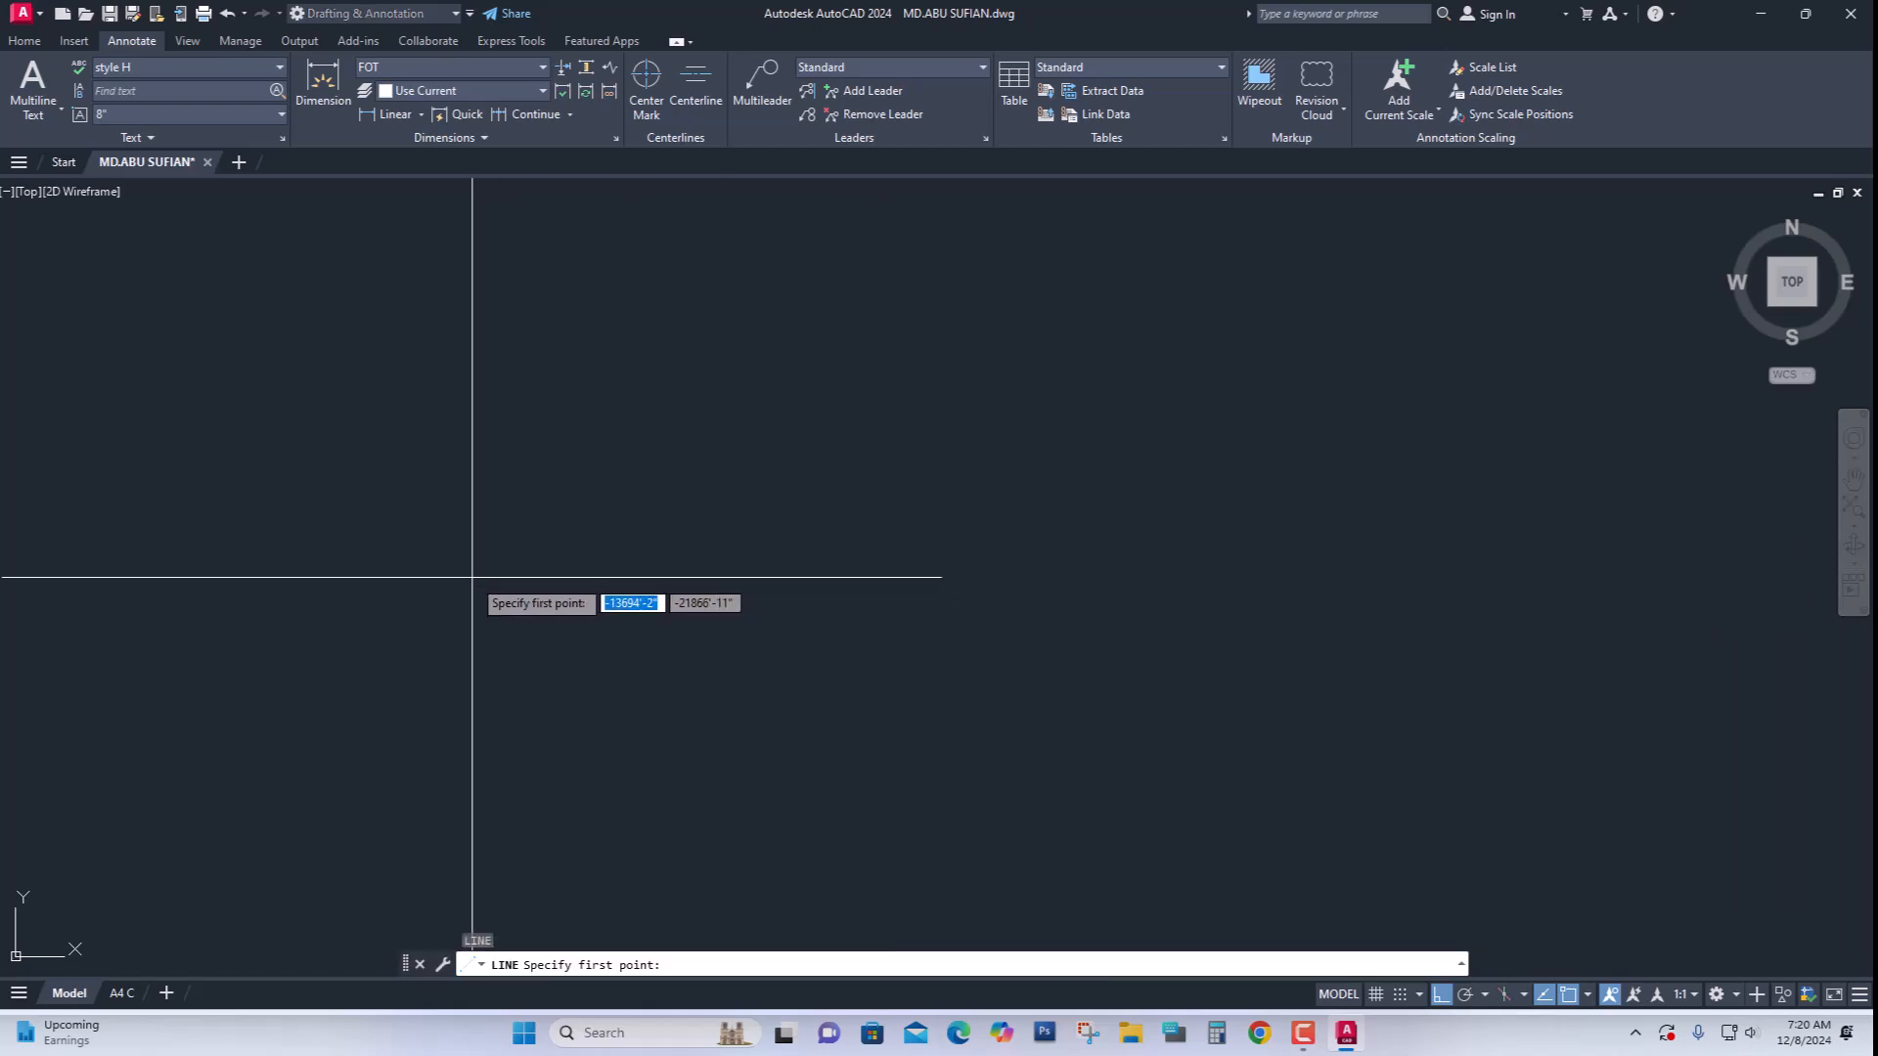
click(412, 550)
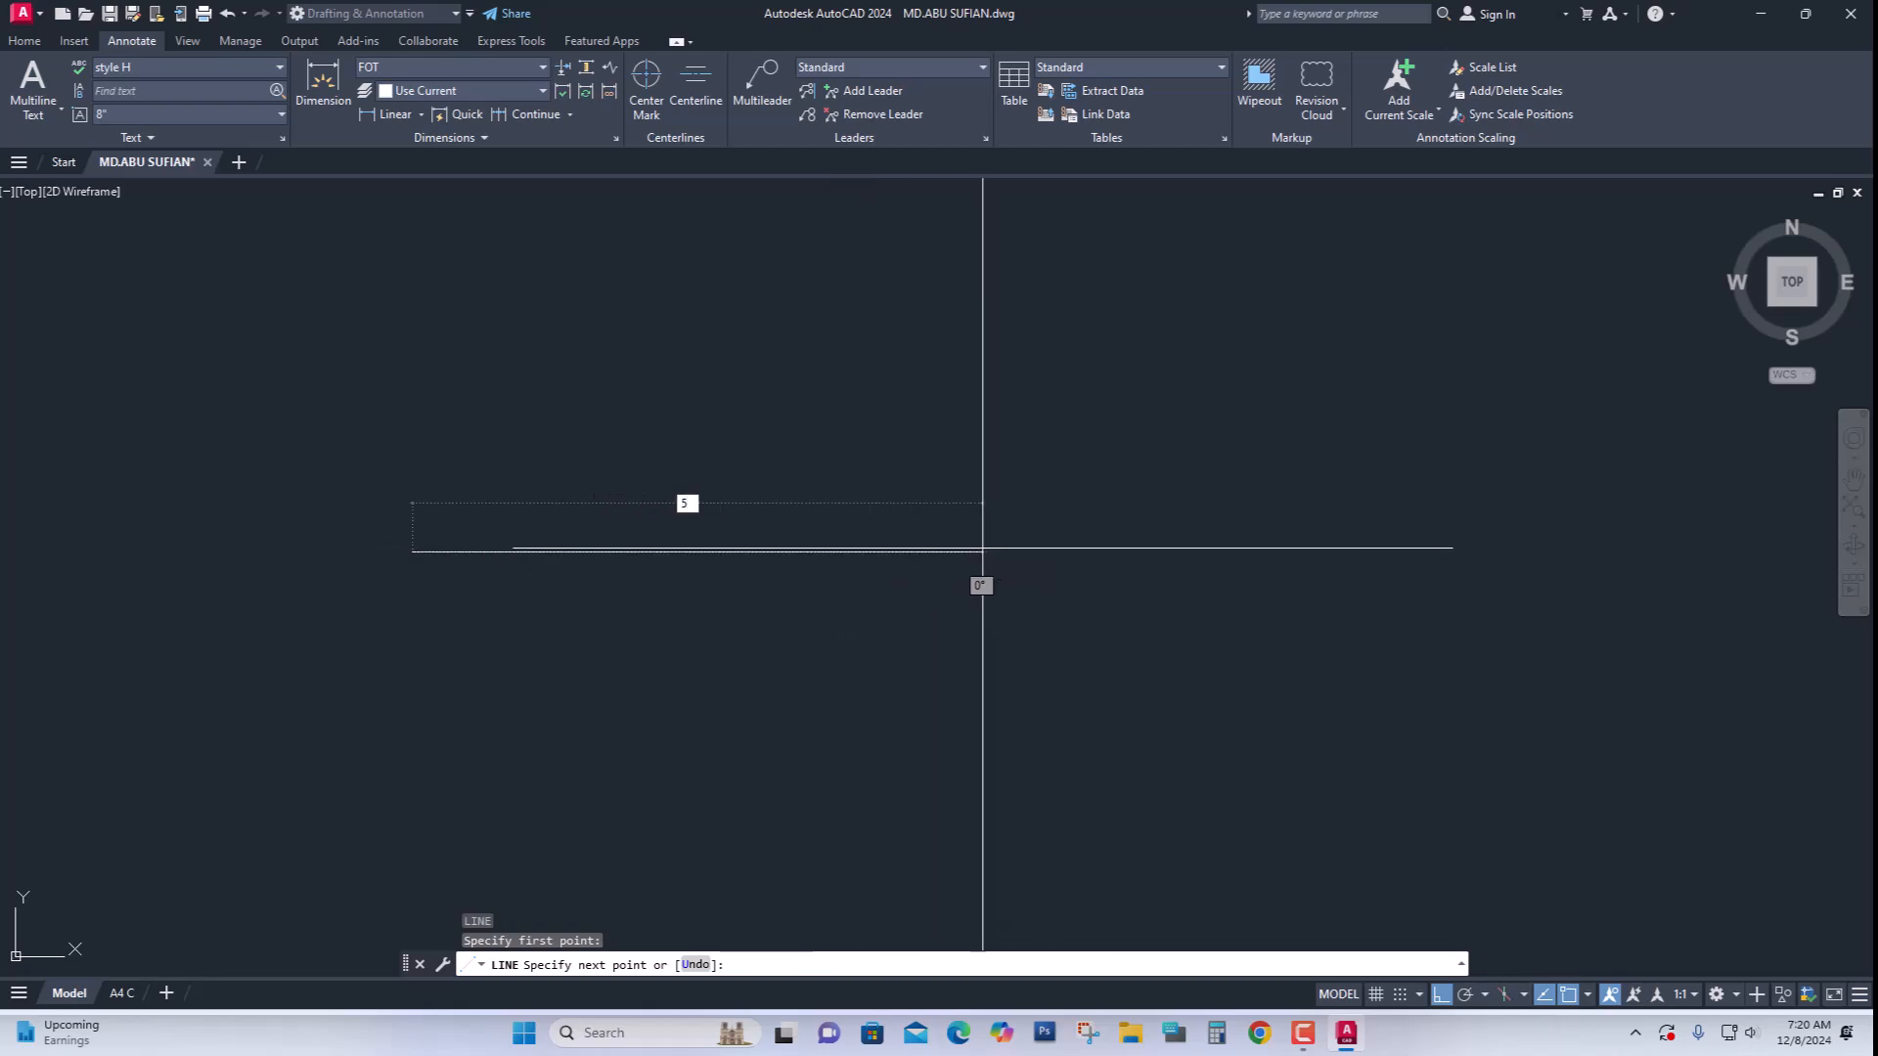
text(5')
key(Return)
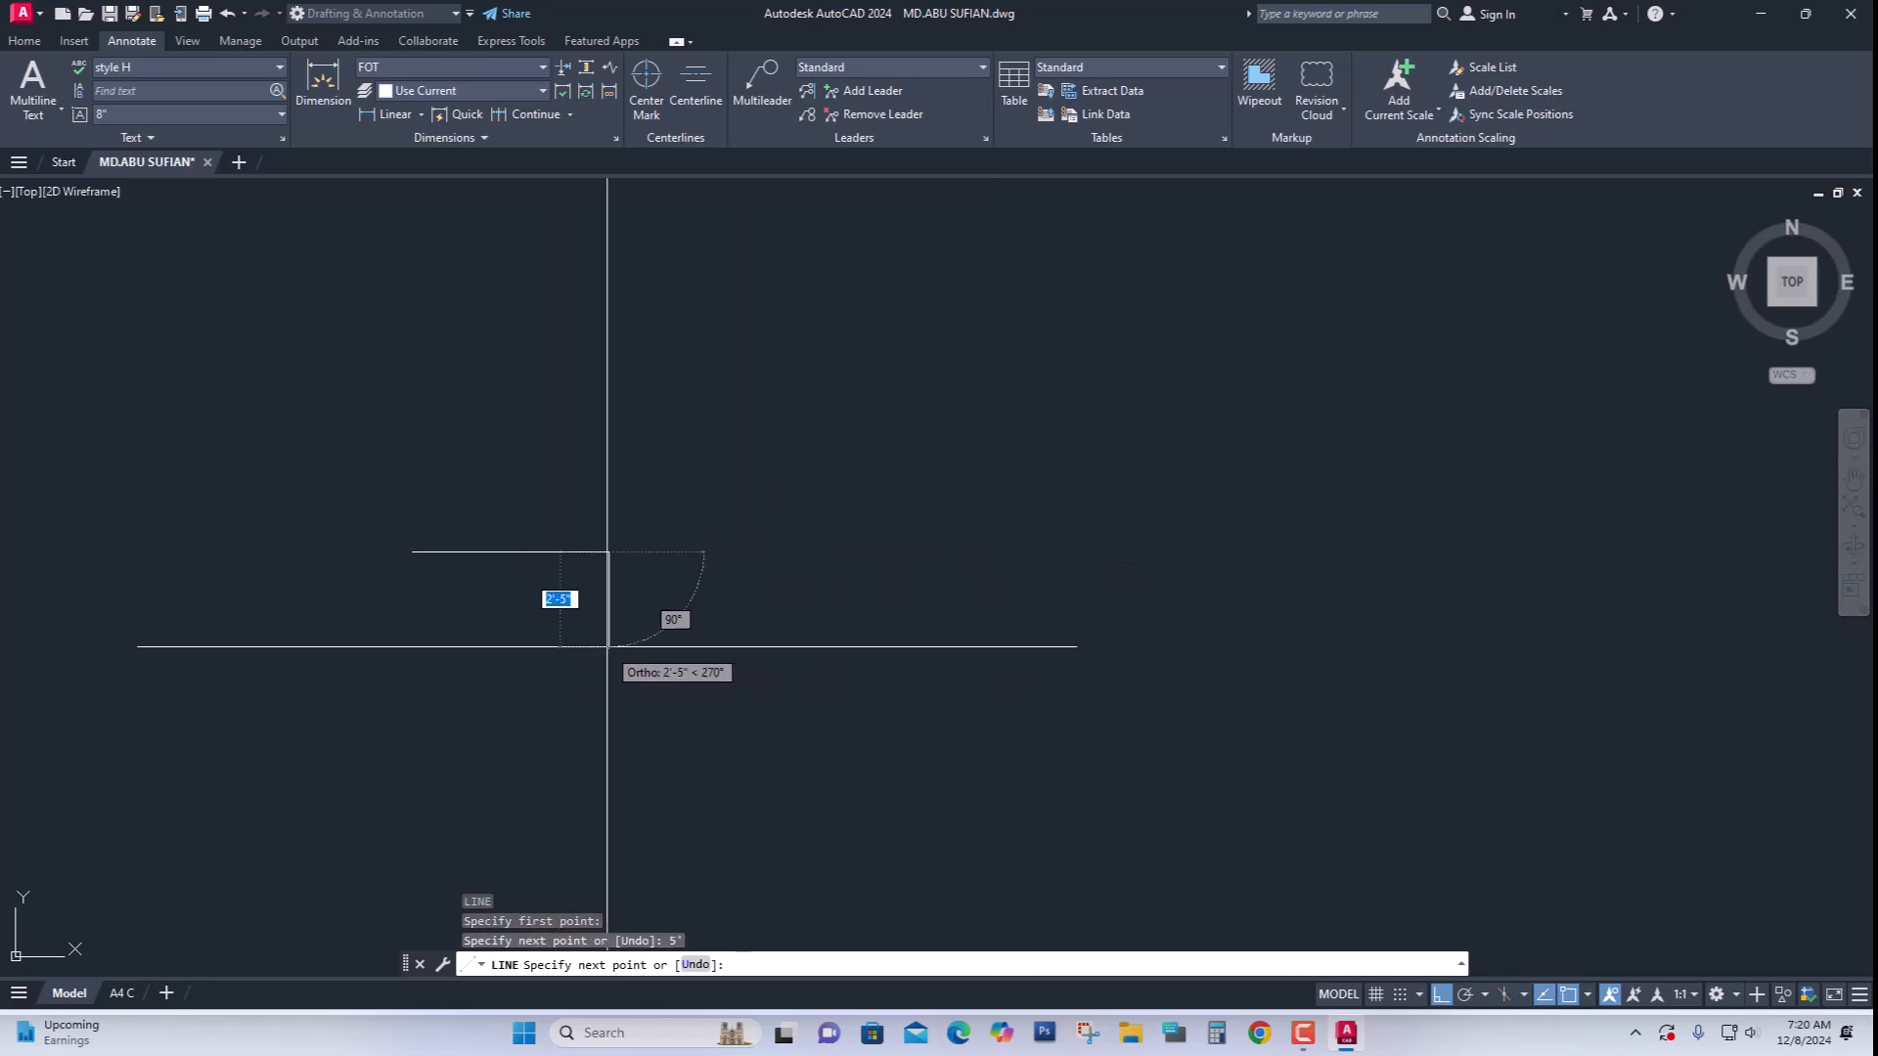
scroll(612, 644, up, 4)
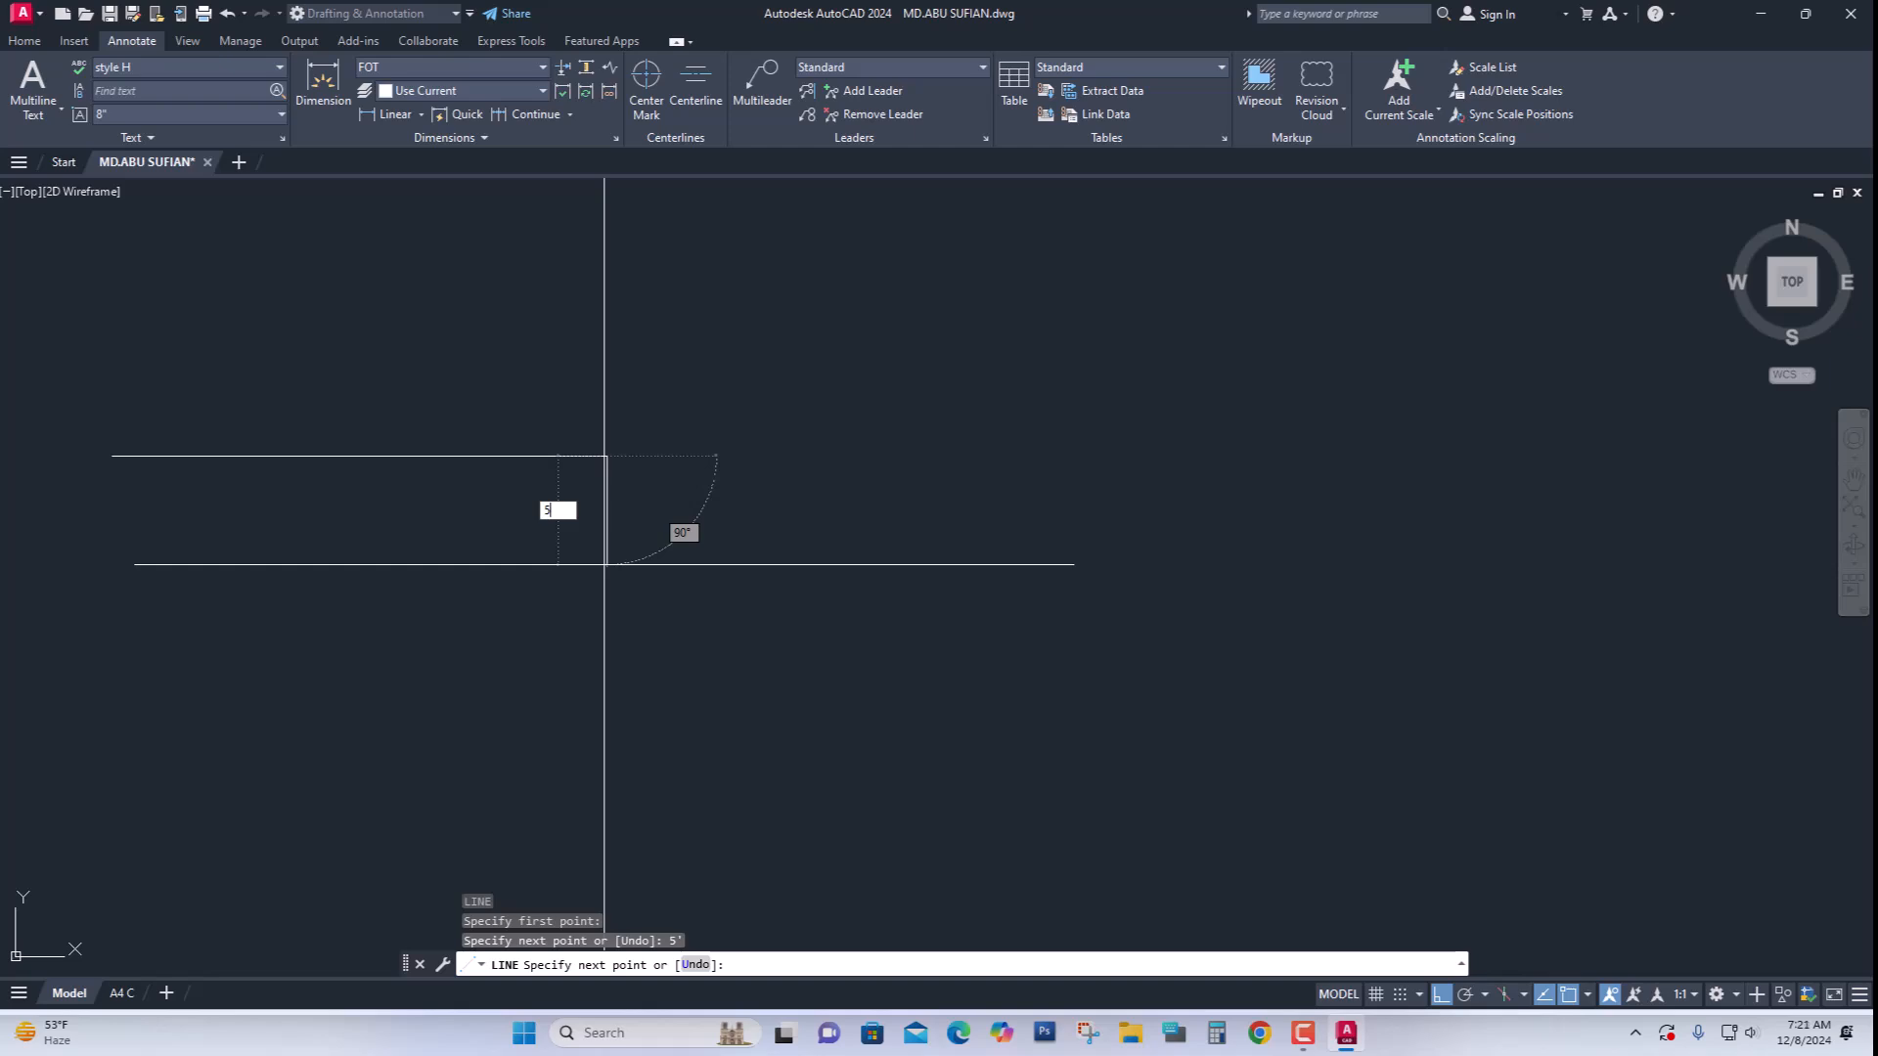
key(Return)
scroll(412, 531, down, 2)
scroll(212, 518, up, 4)
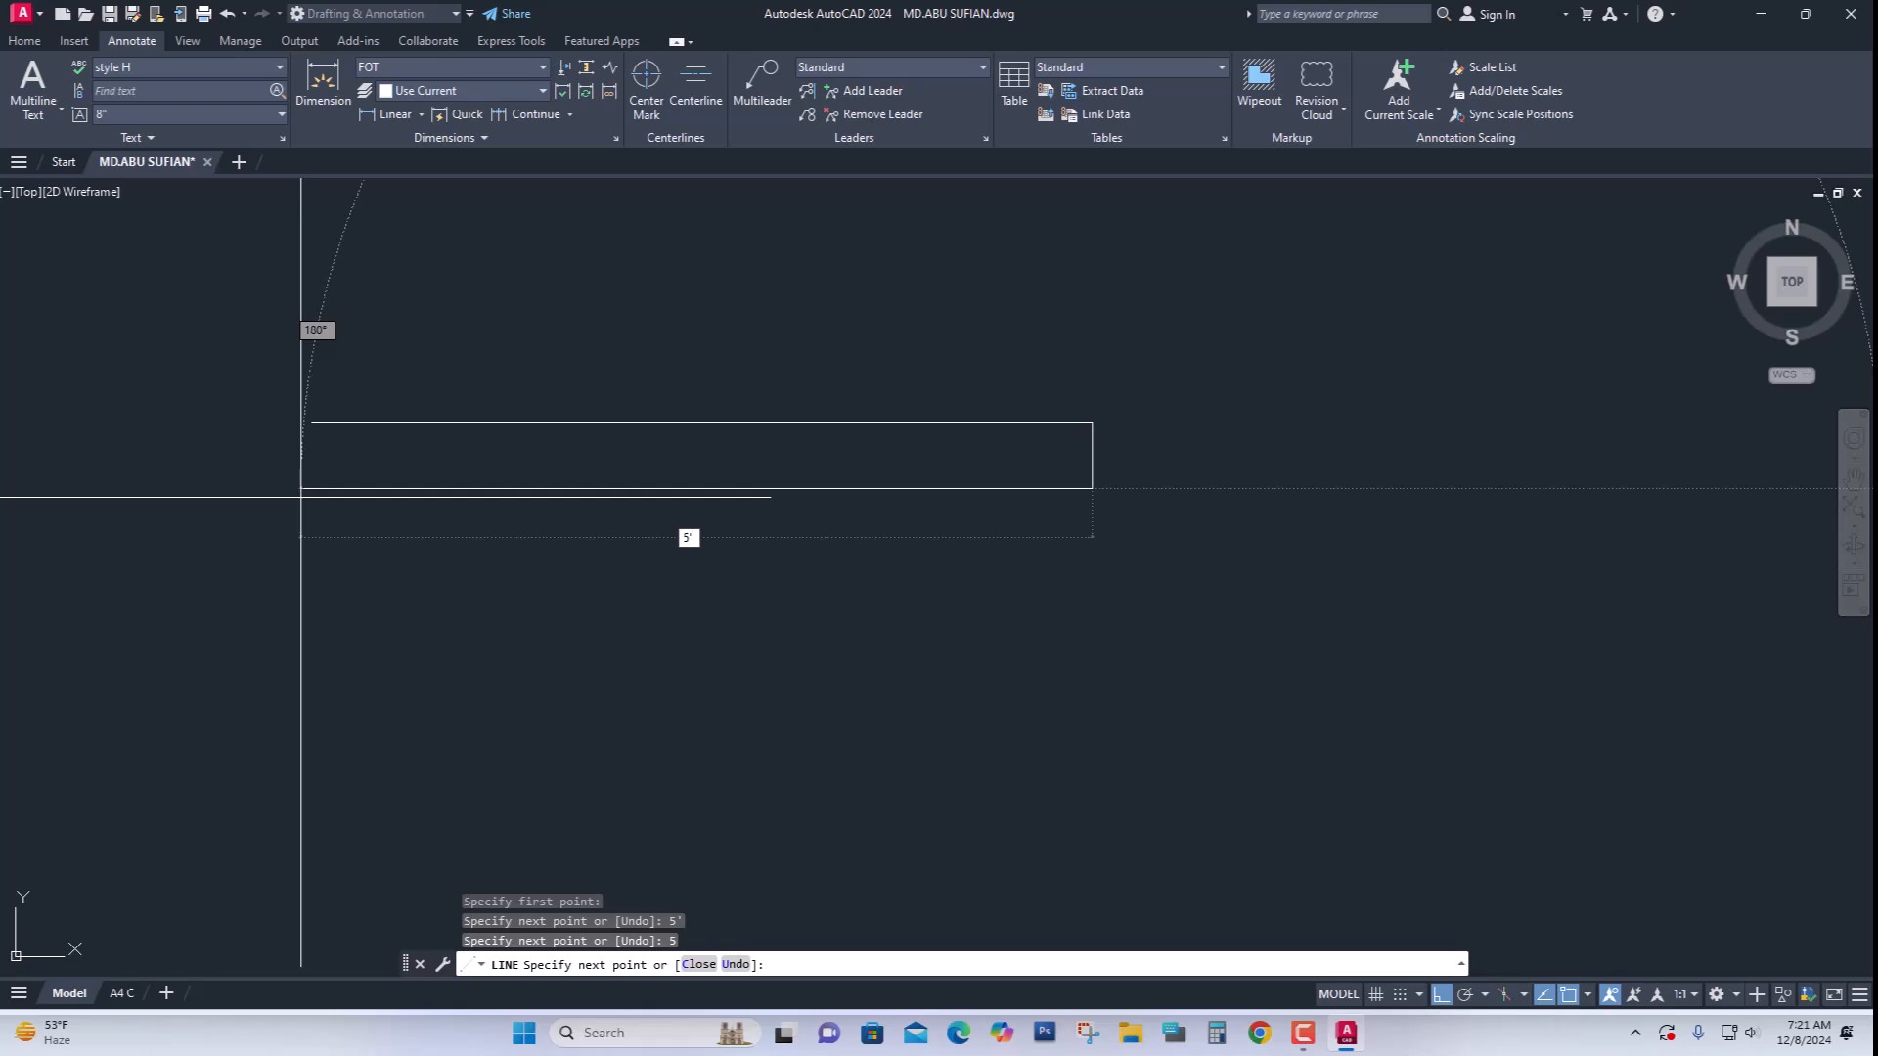
key(Return)
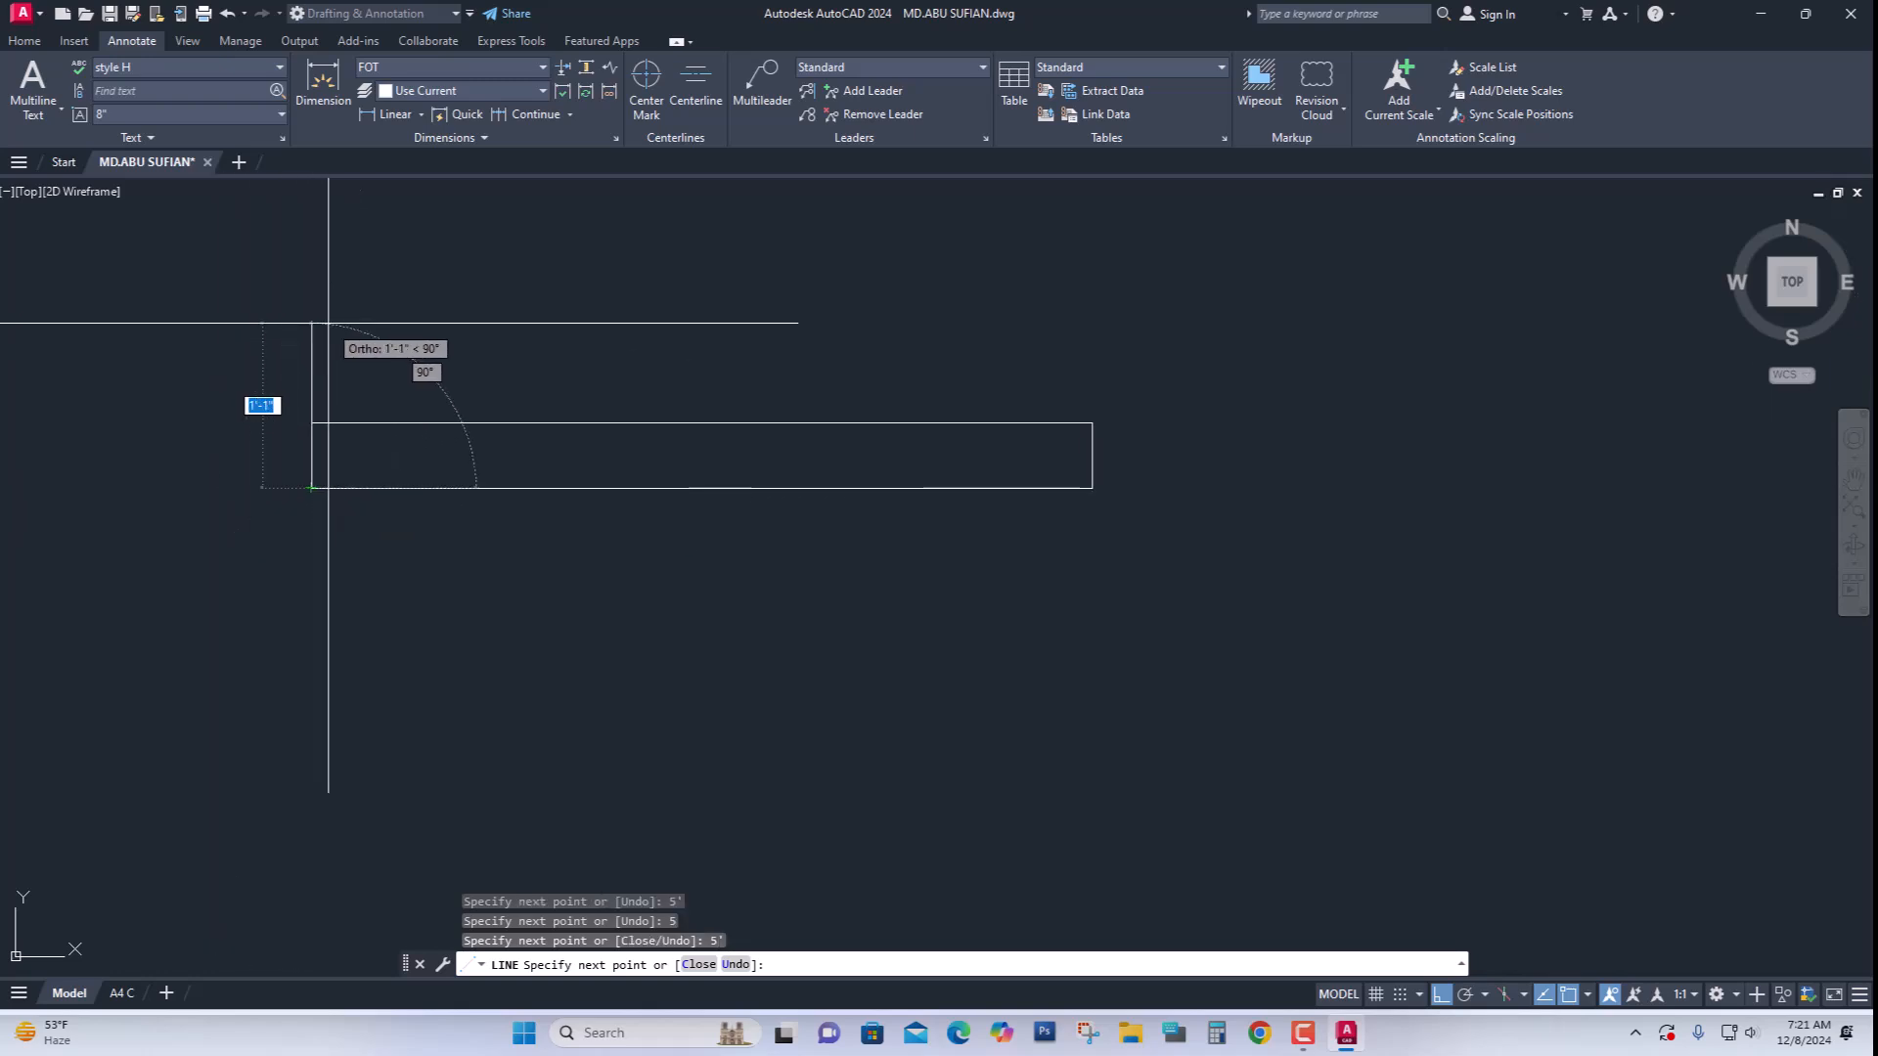
key(Return)
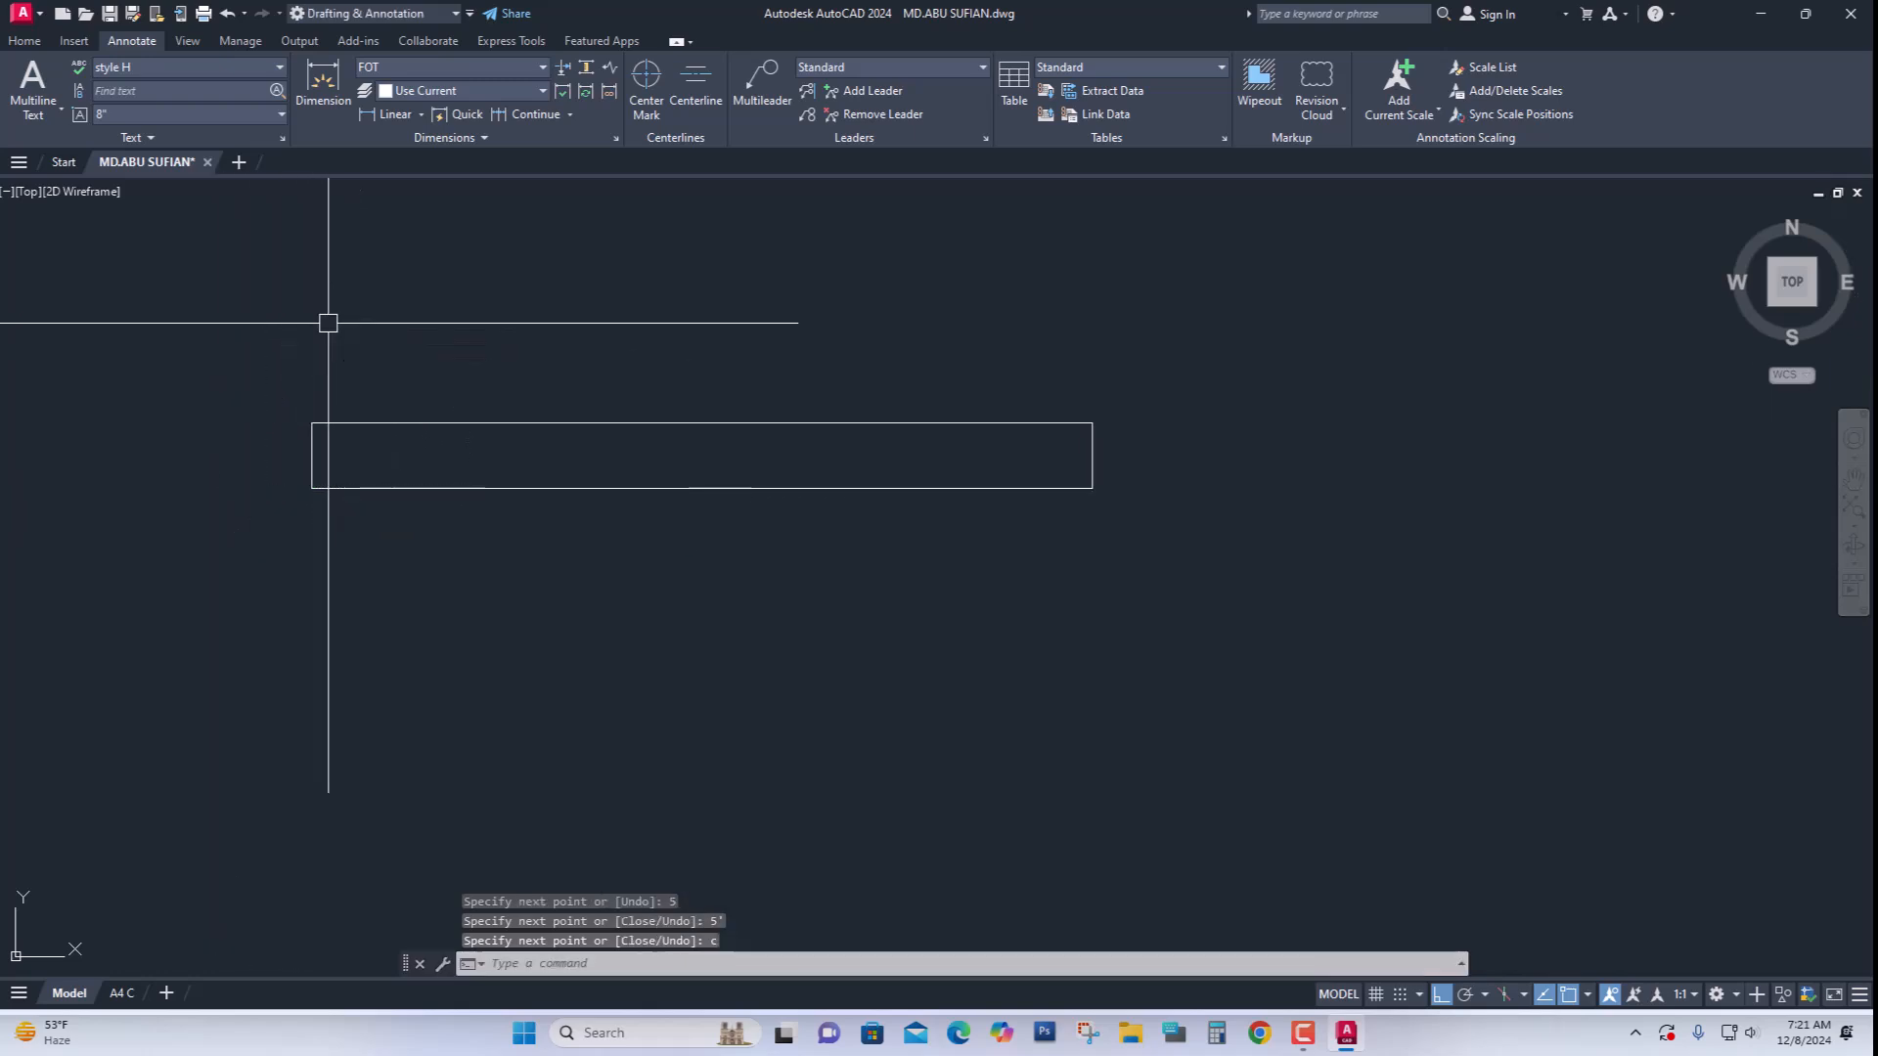
Add a linear dimension to the upper long edge of the window outline, placed just above it
scroll(453, 465, down, 2)
middle_drag(566, 398, 651, 411)
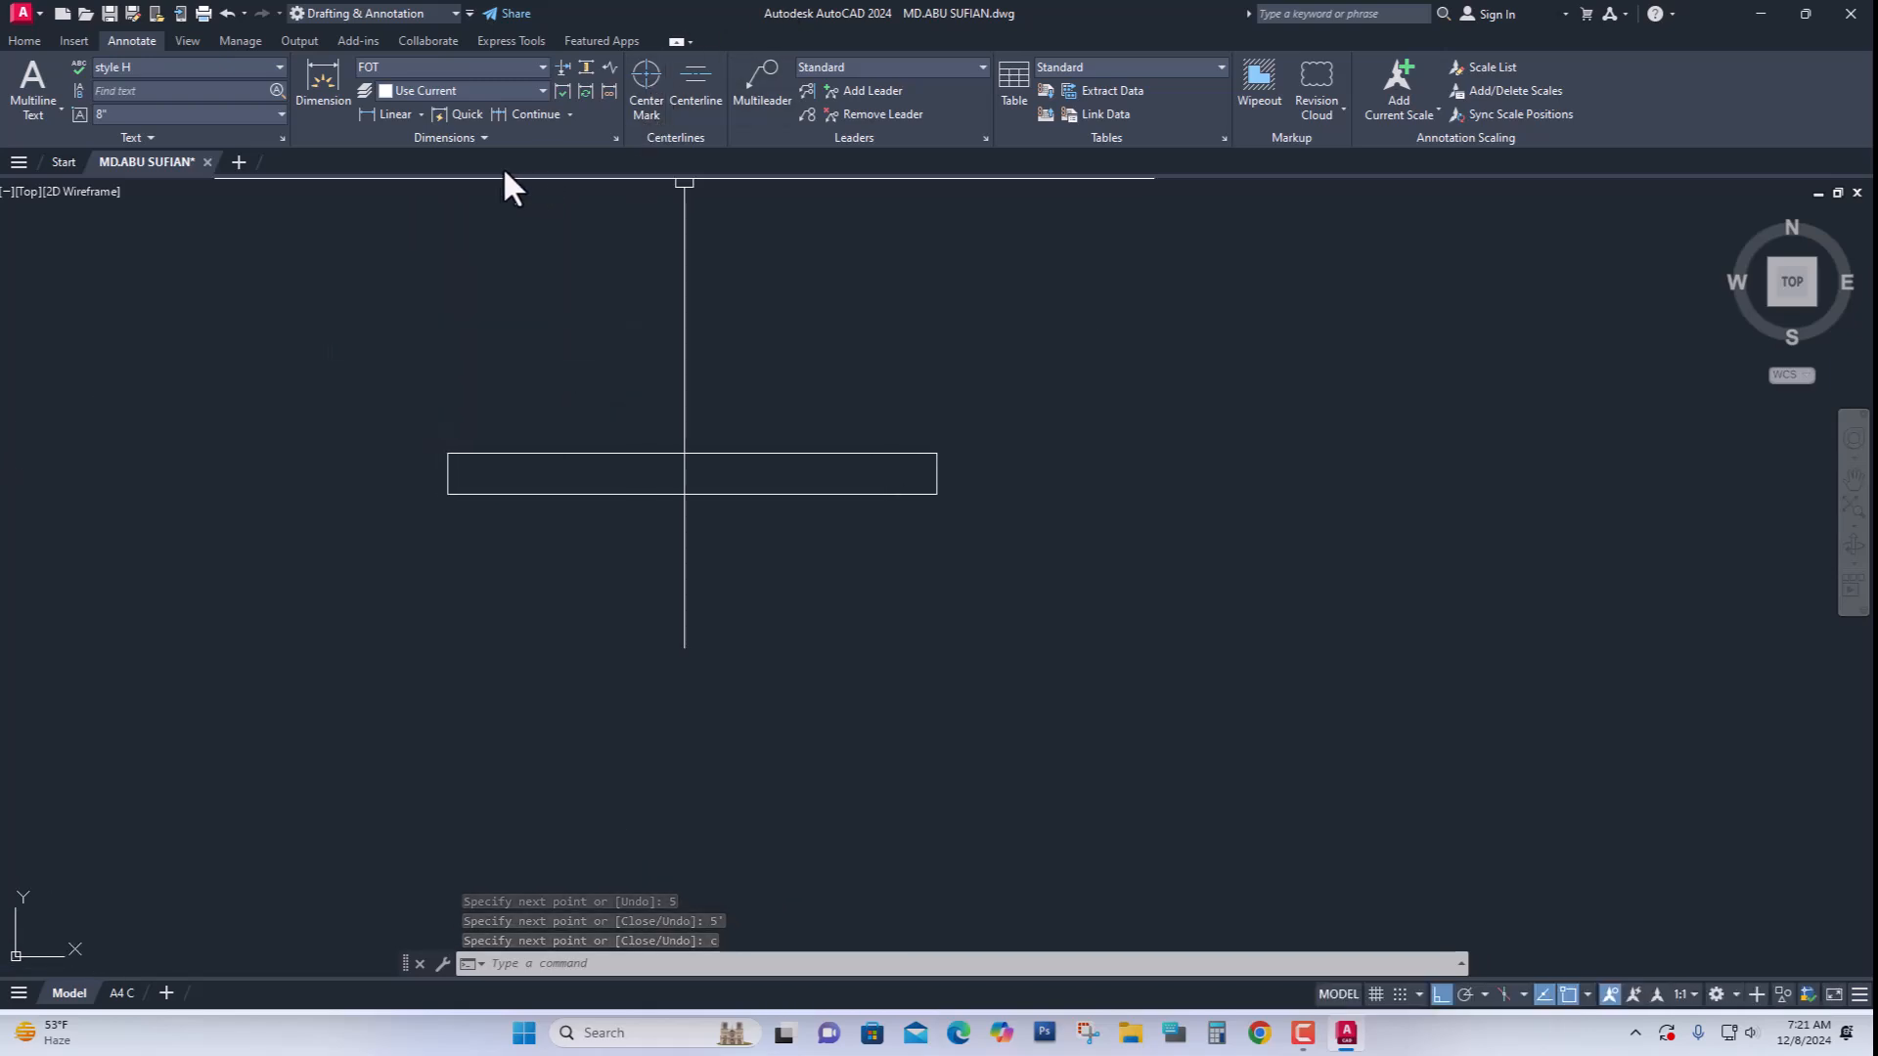
click(364, 114)
key(Return)
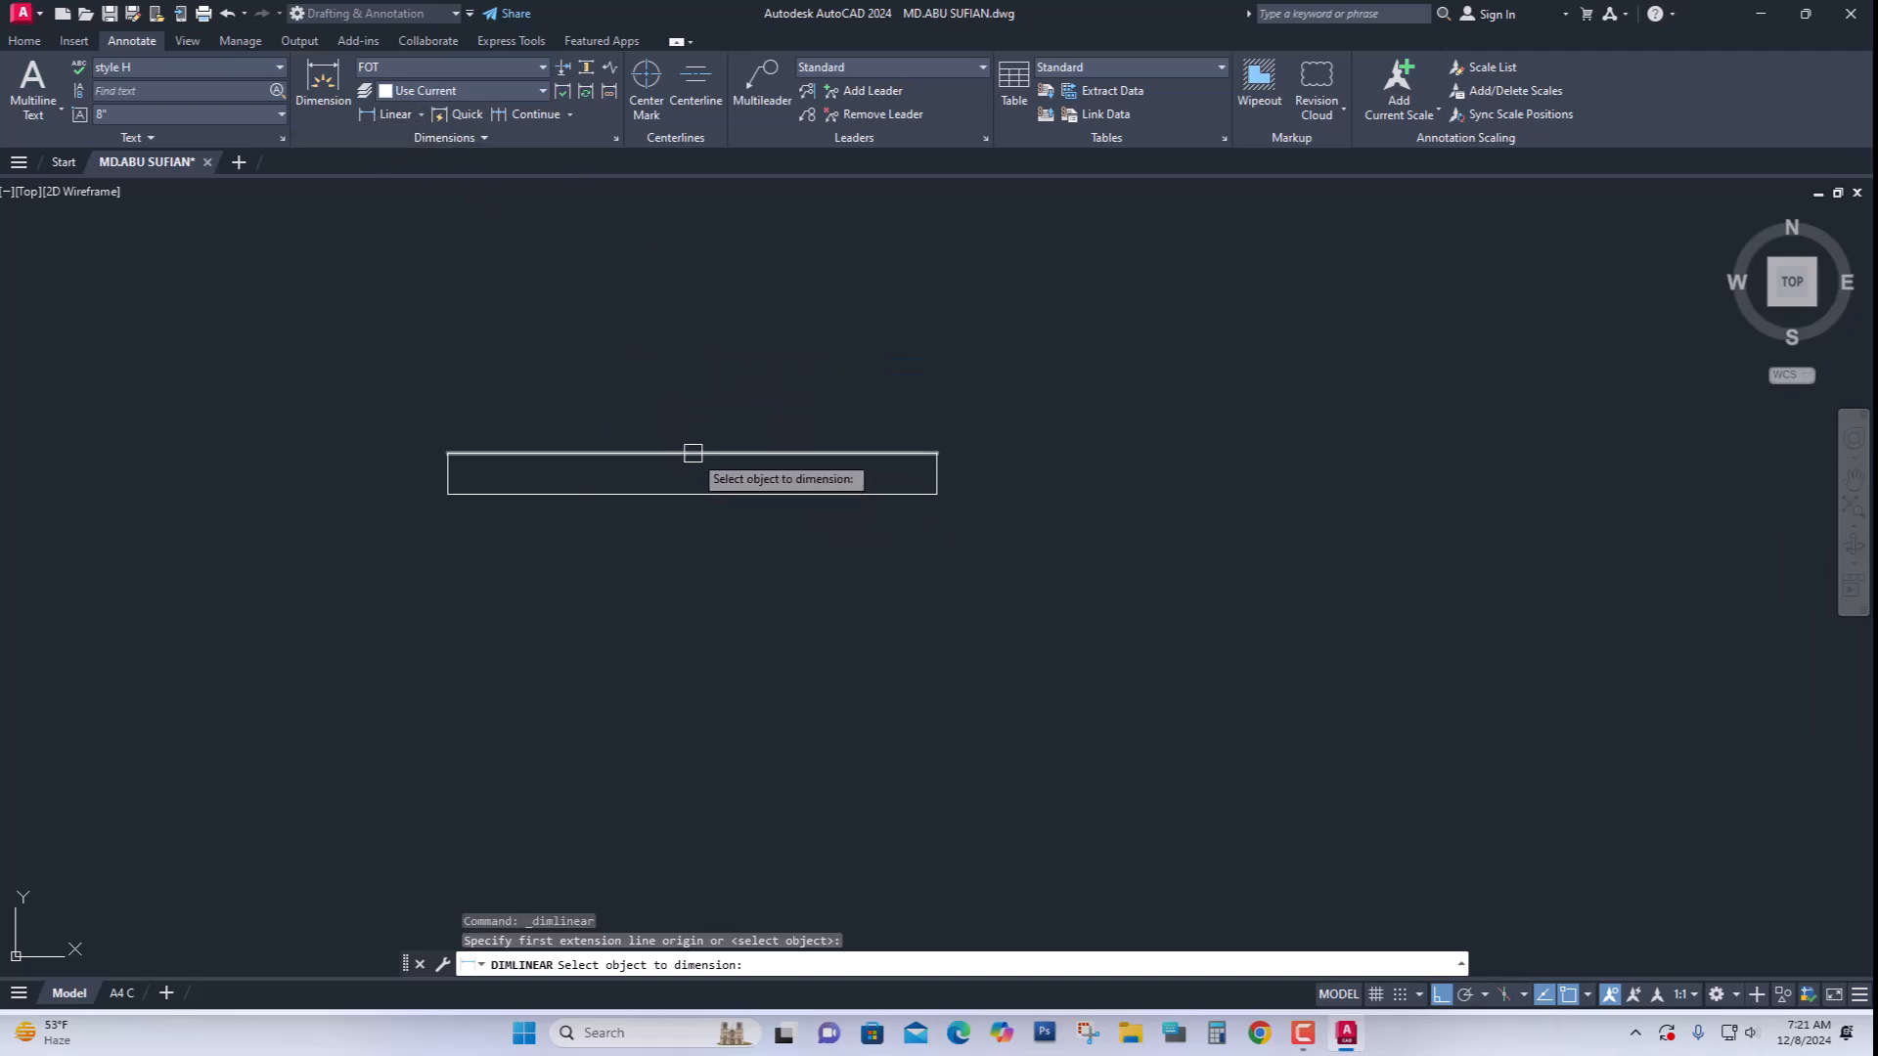
click(661, 453)
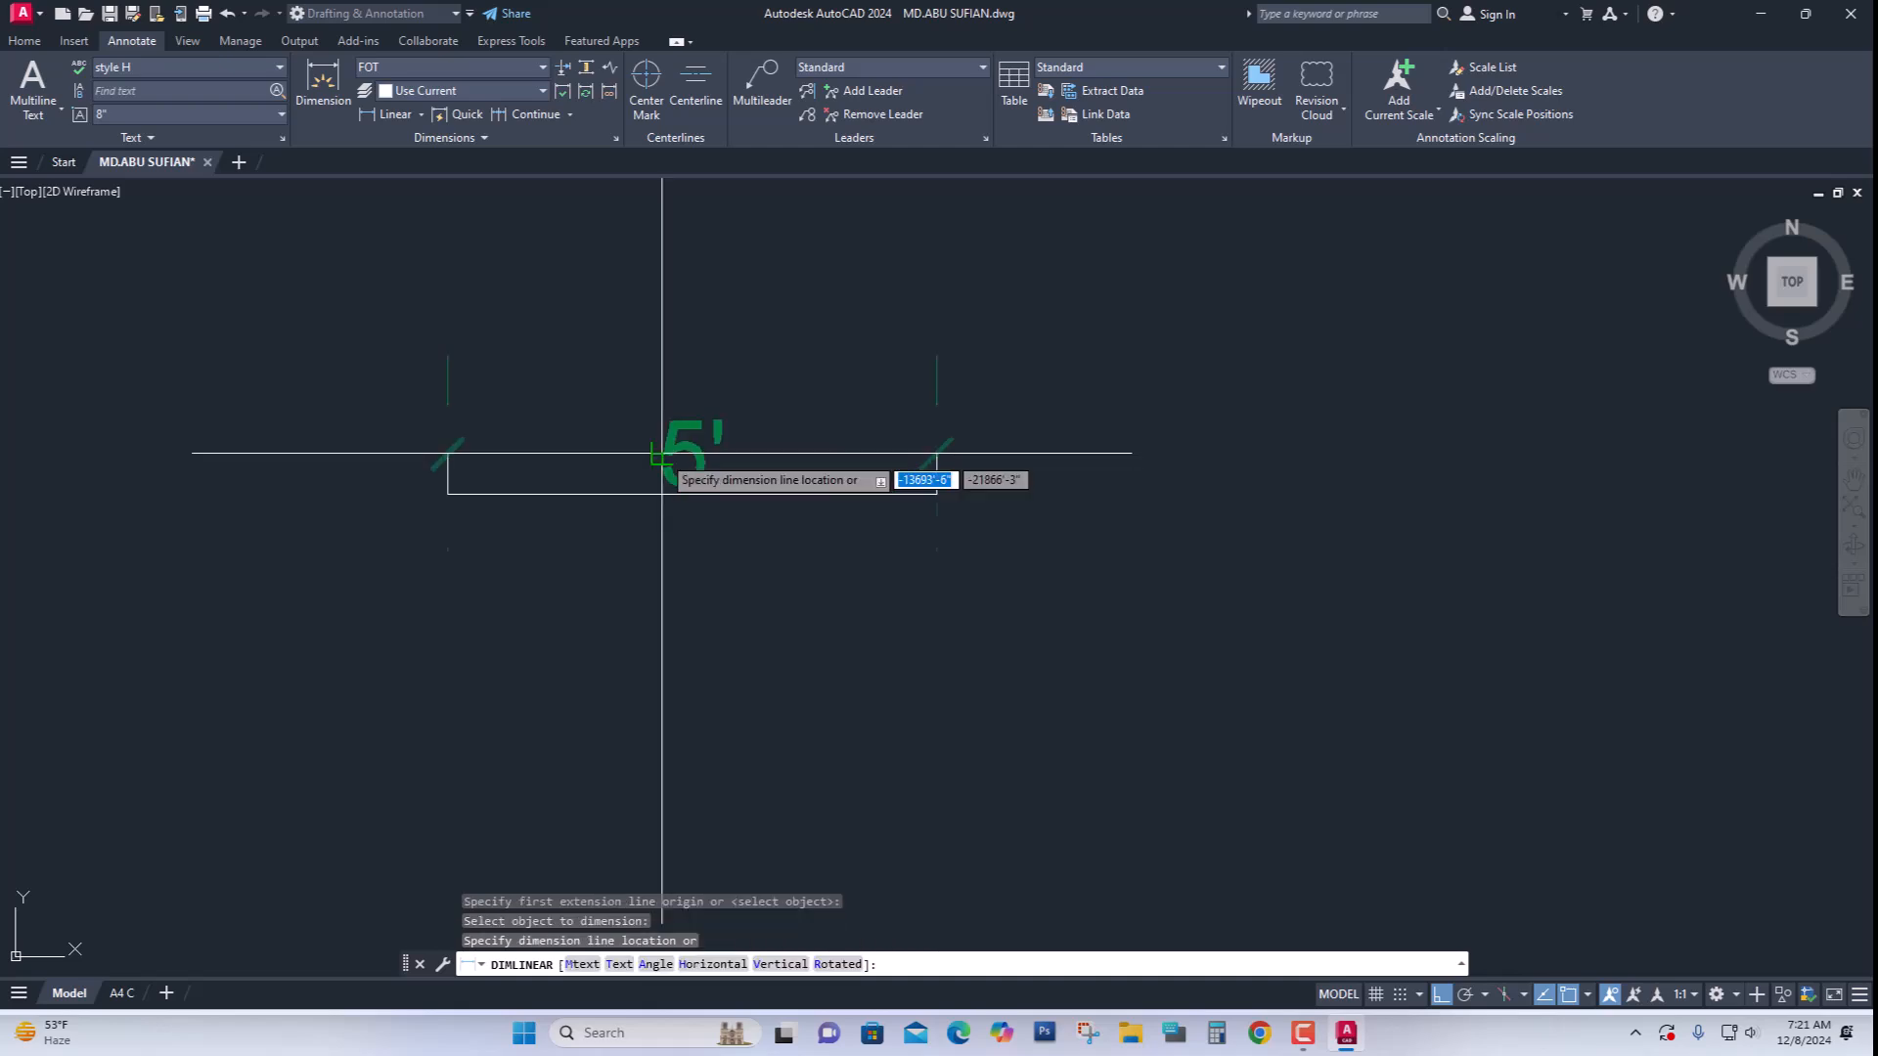
click(671, 396)
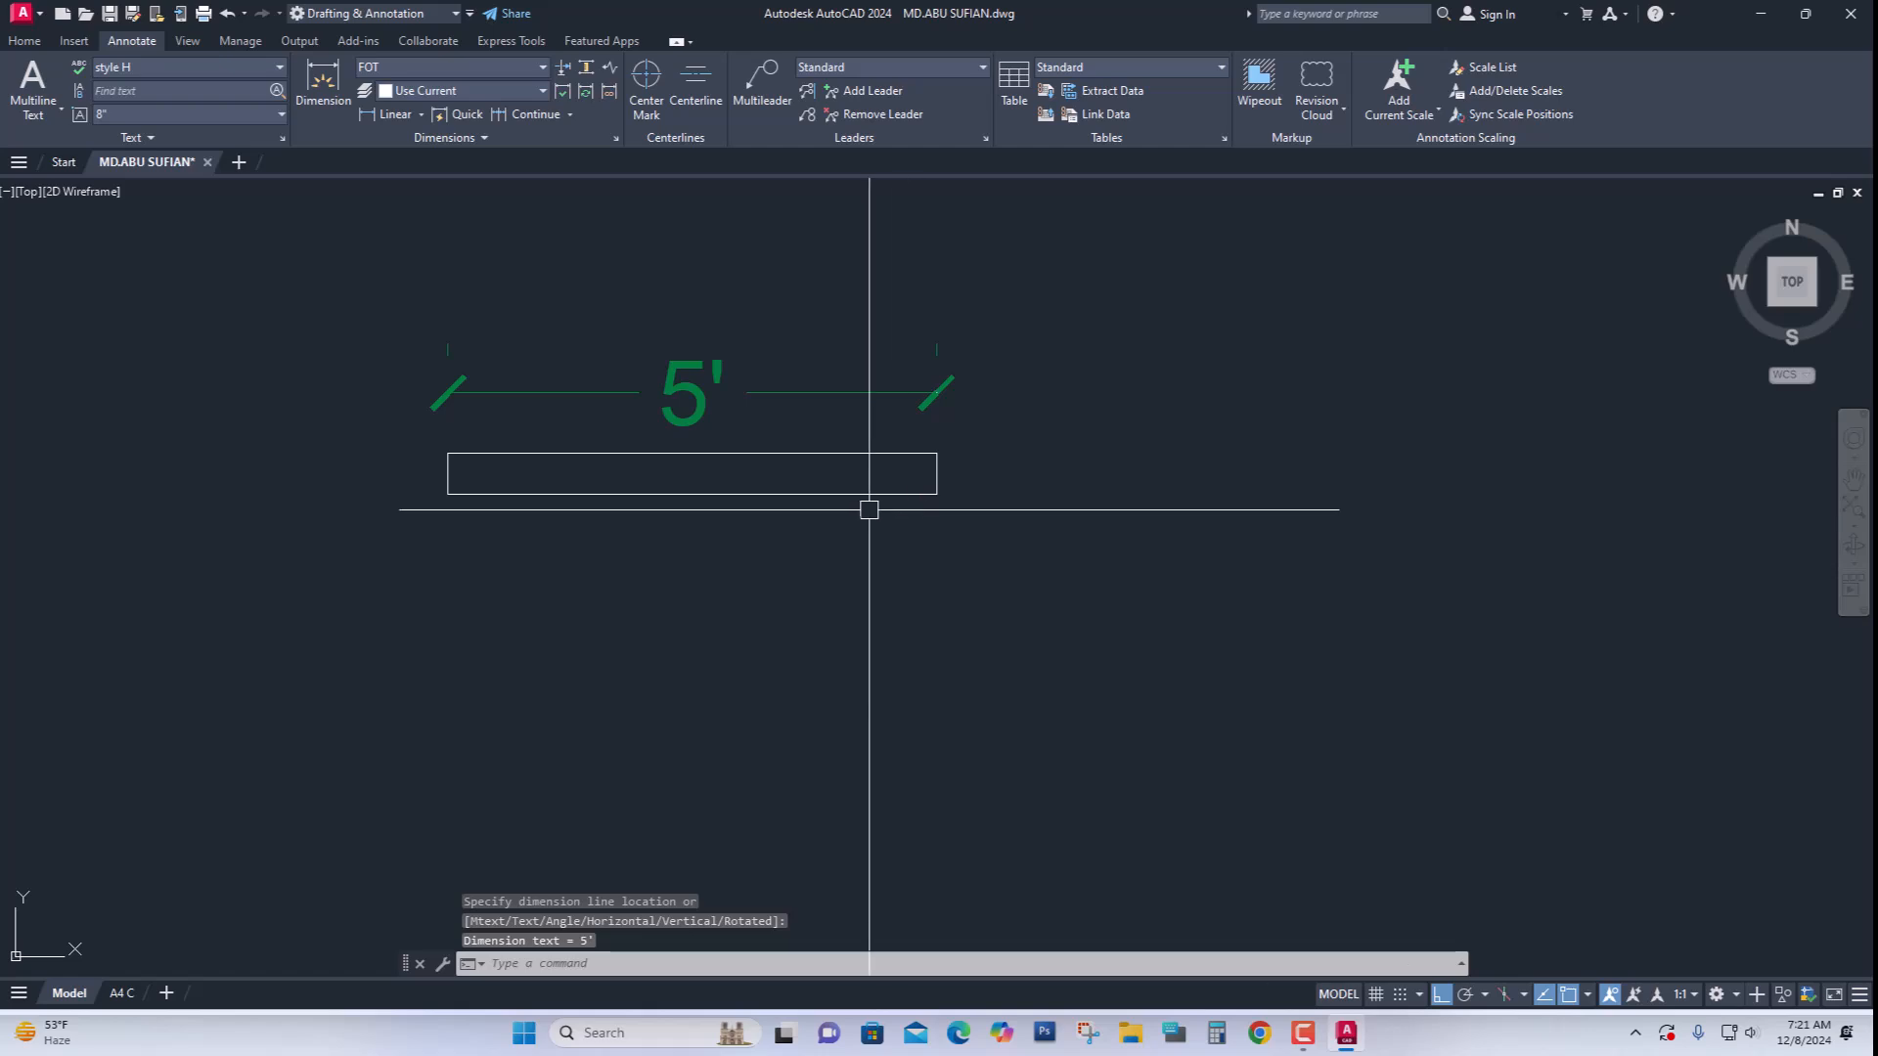
Draw a horizontal centre line through the window outline between the midpoints of its two short edges
middle_drag(691, 507, 690, 501)
scroll(684, 470, up, 5)
scroll(700, 489, down, 3)
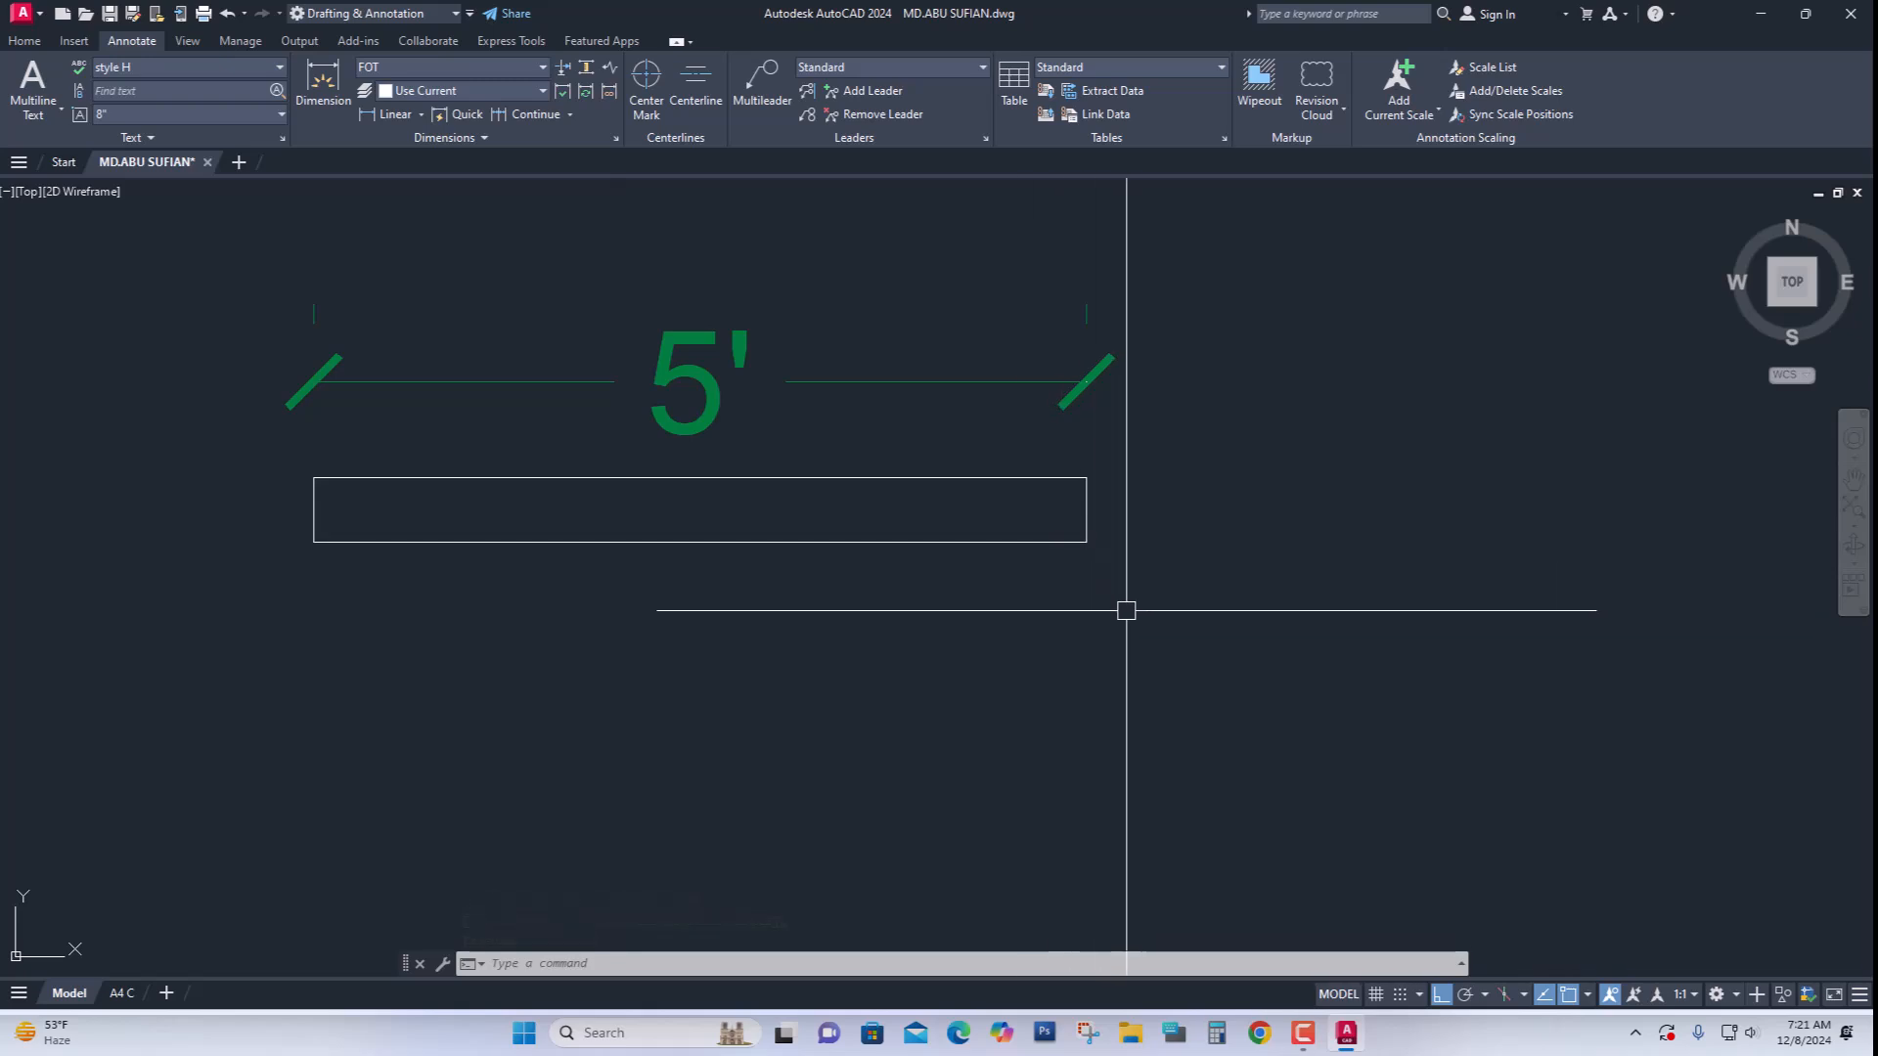
text(l)
key(Return)
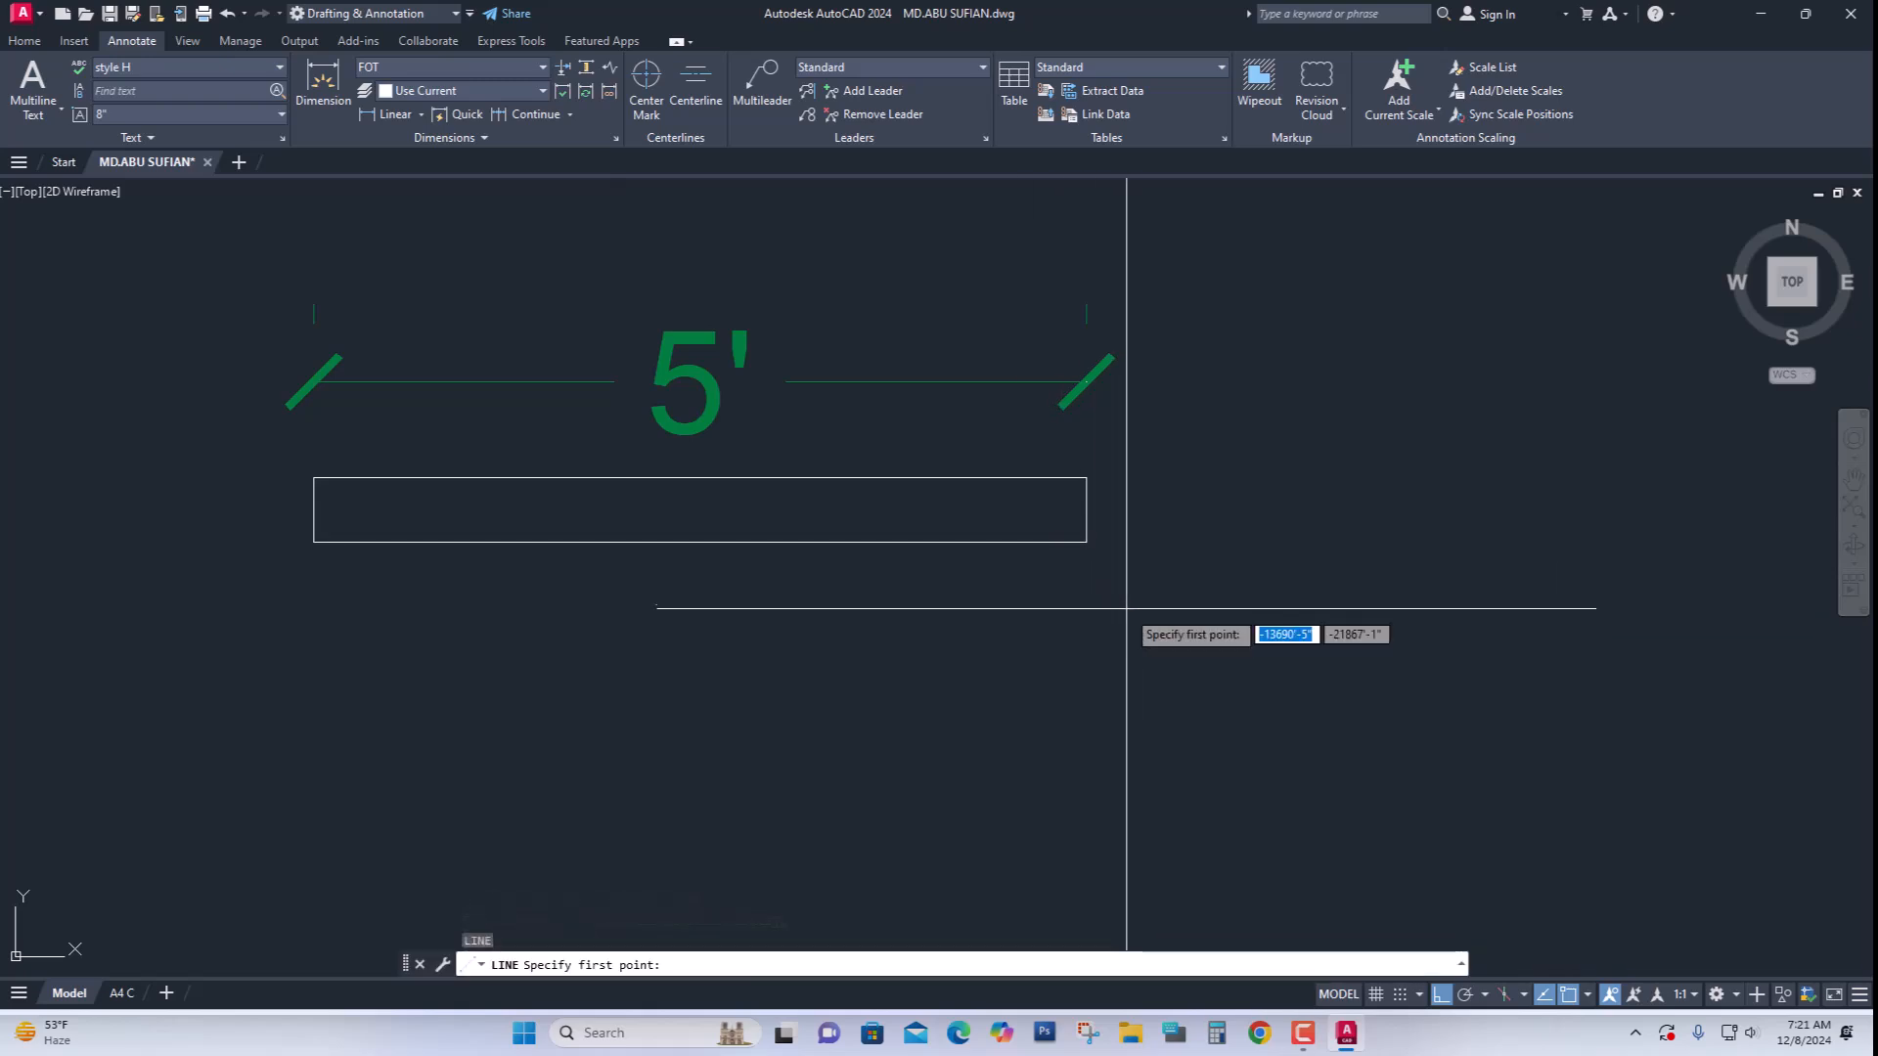
click(1085, 509)
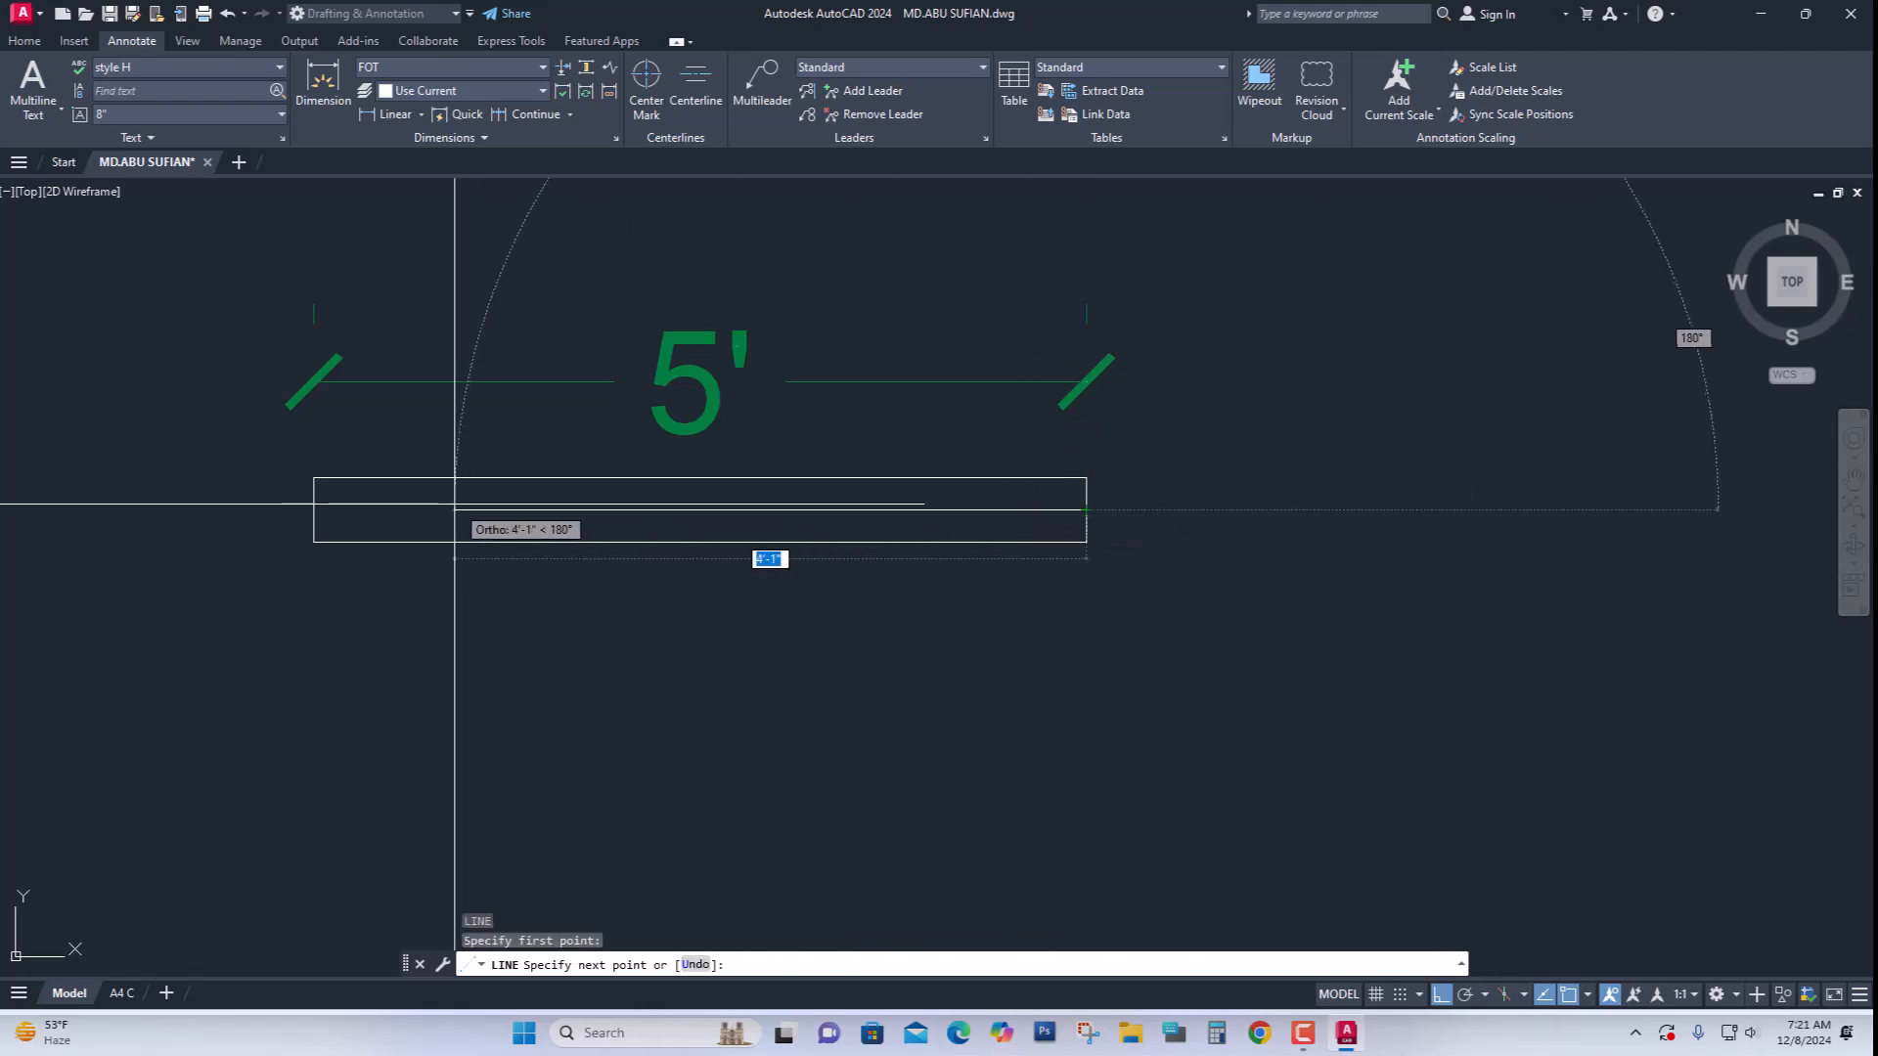
text(5)
click(312, 509)
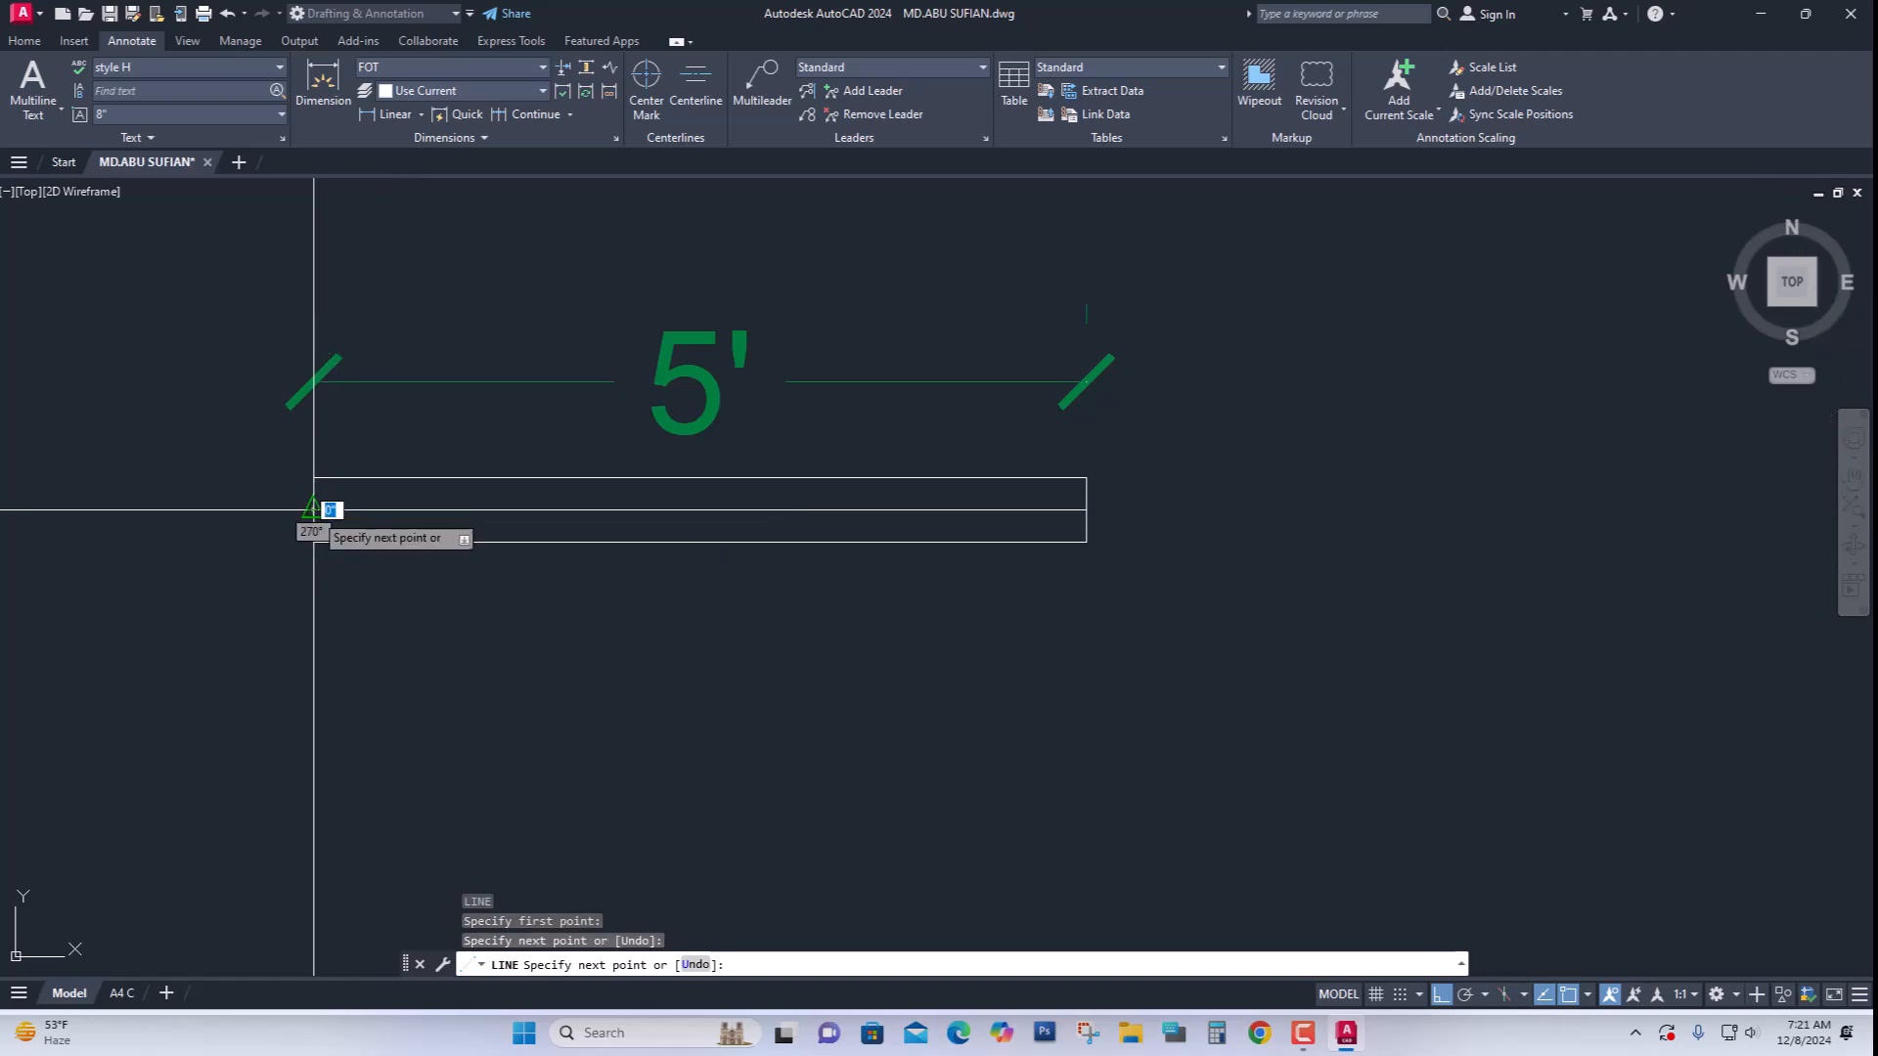
key(Return)
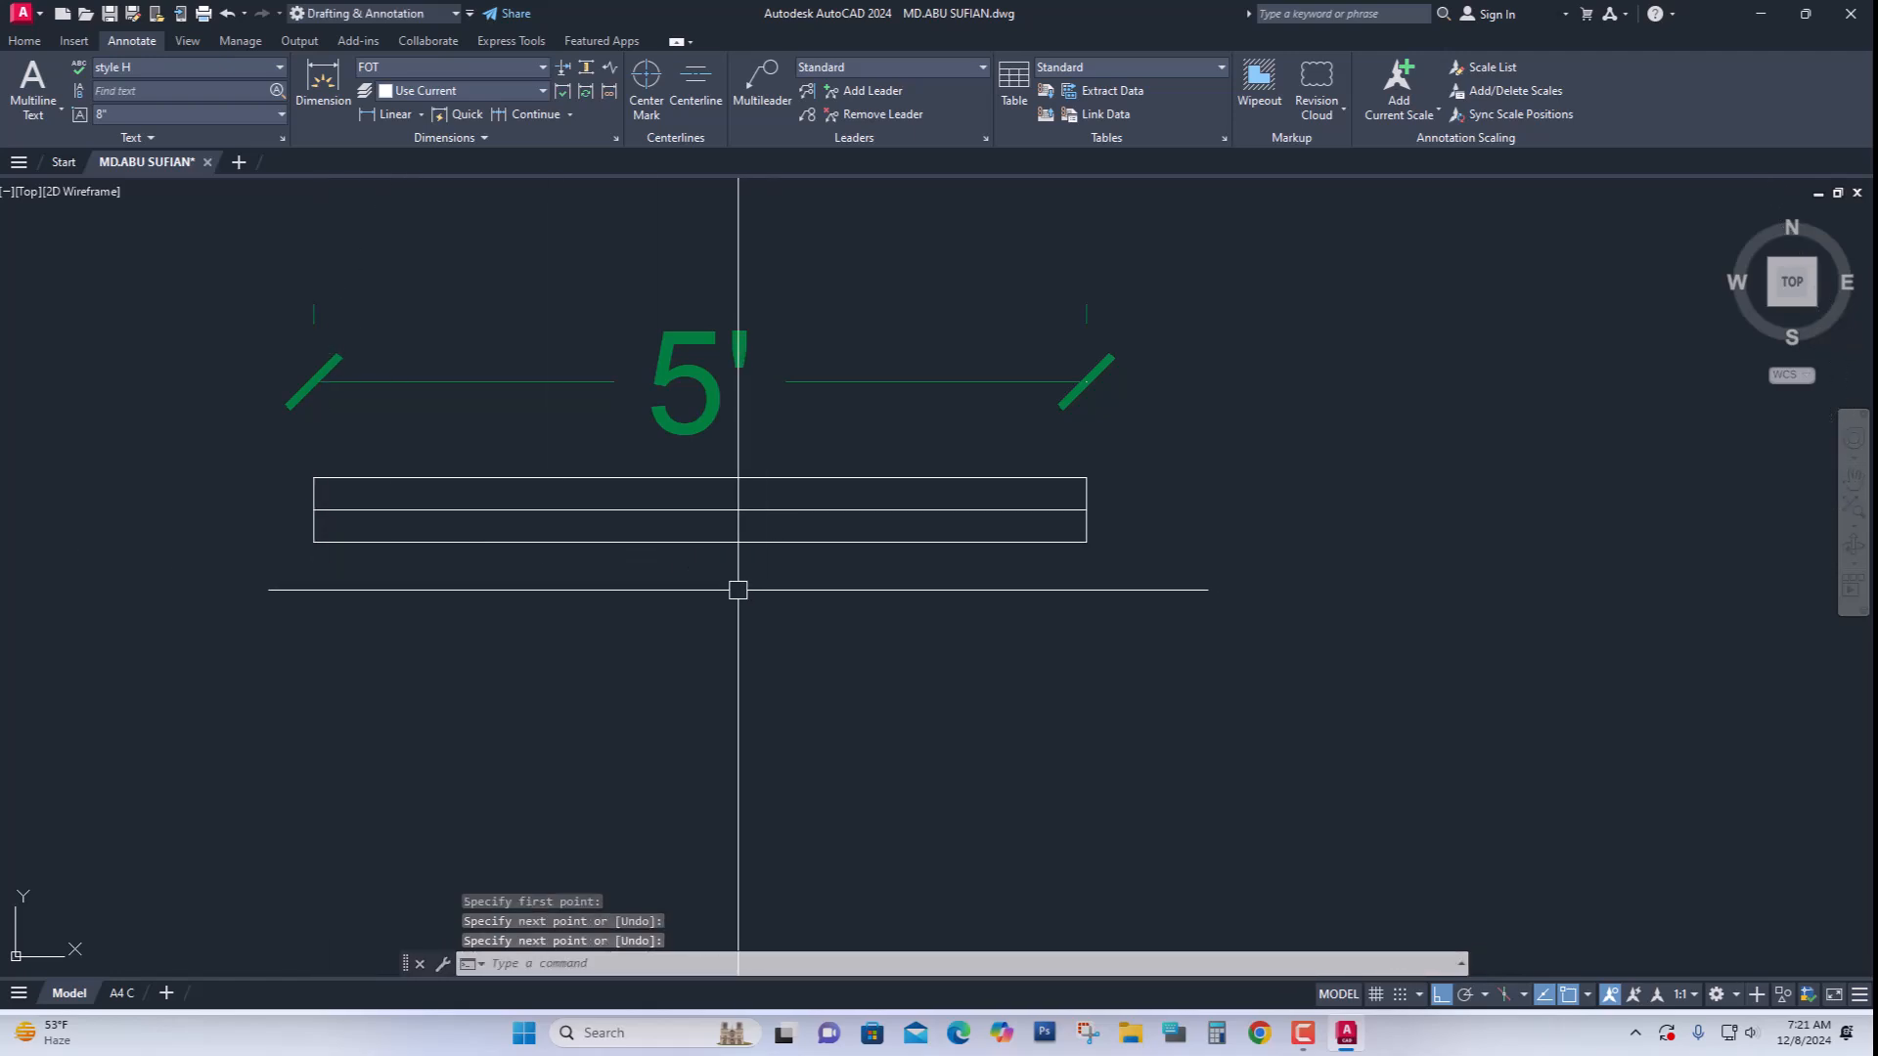
Offset the window's centre line by 0.5 to both sides
scroll(732, 528, up, 2)
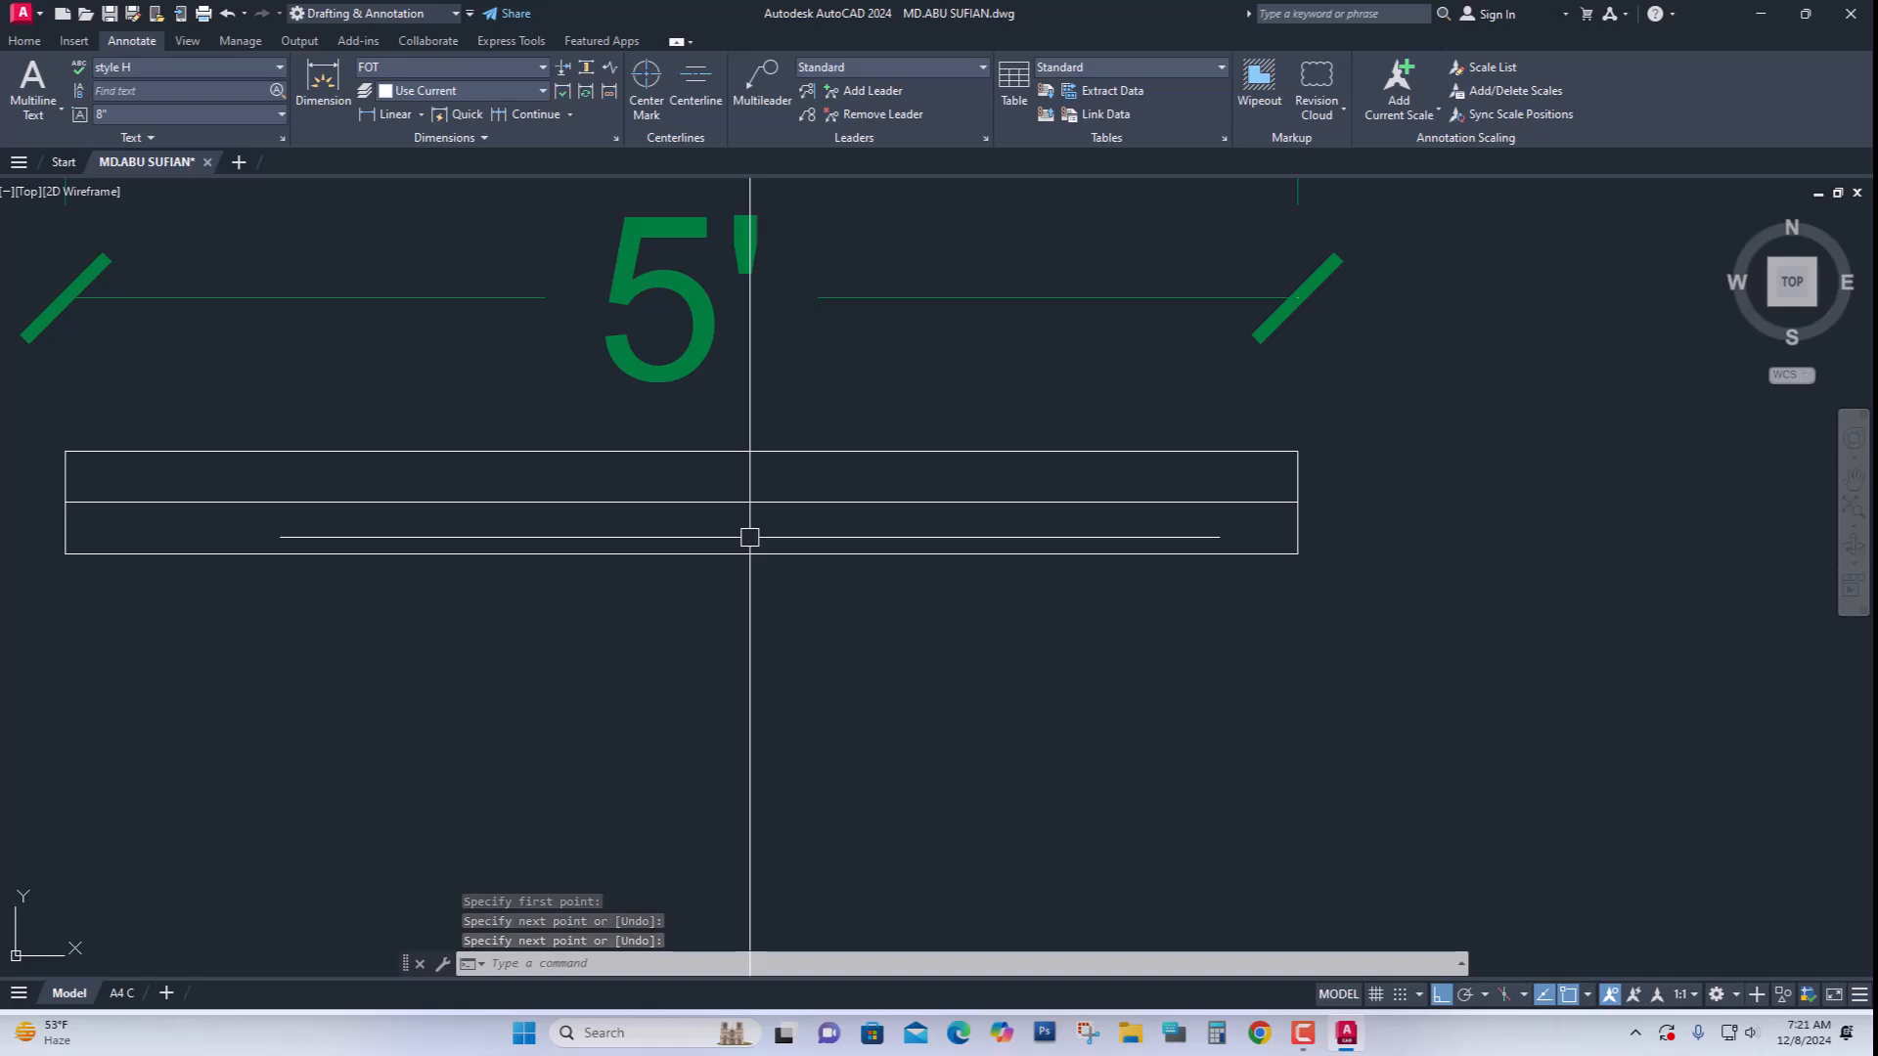
key(Return)
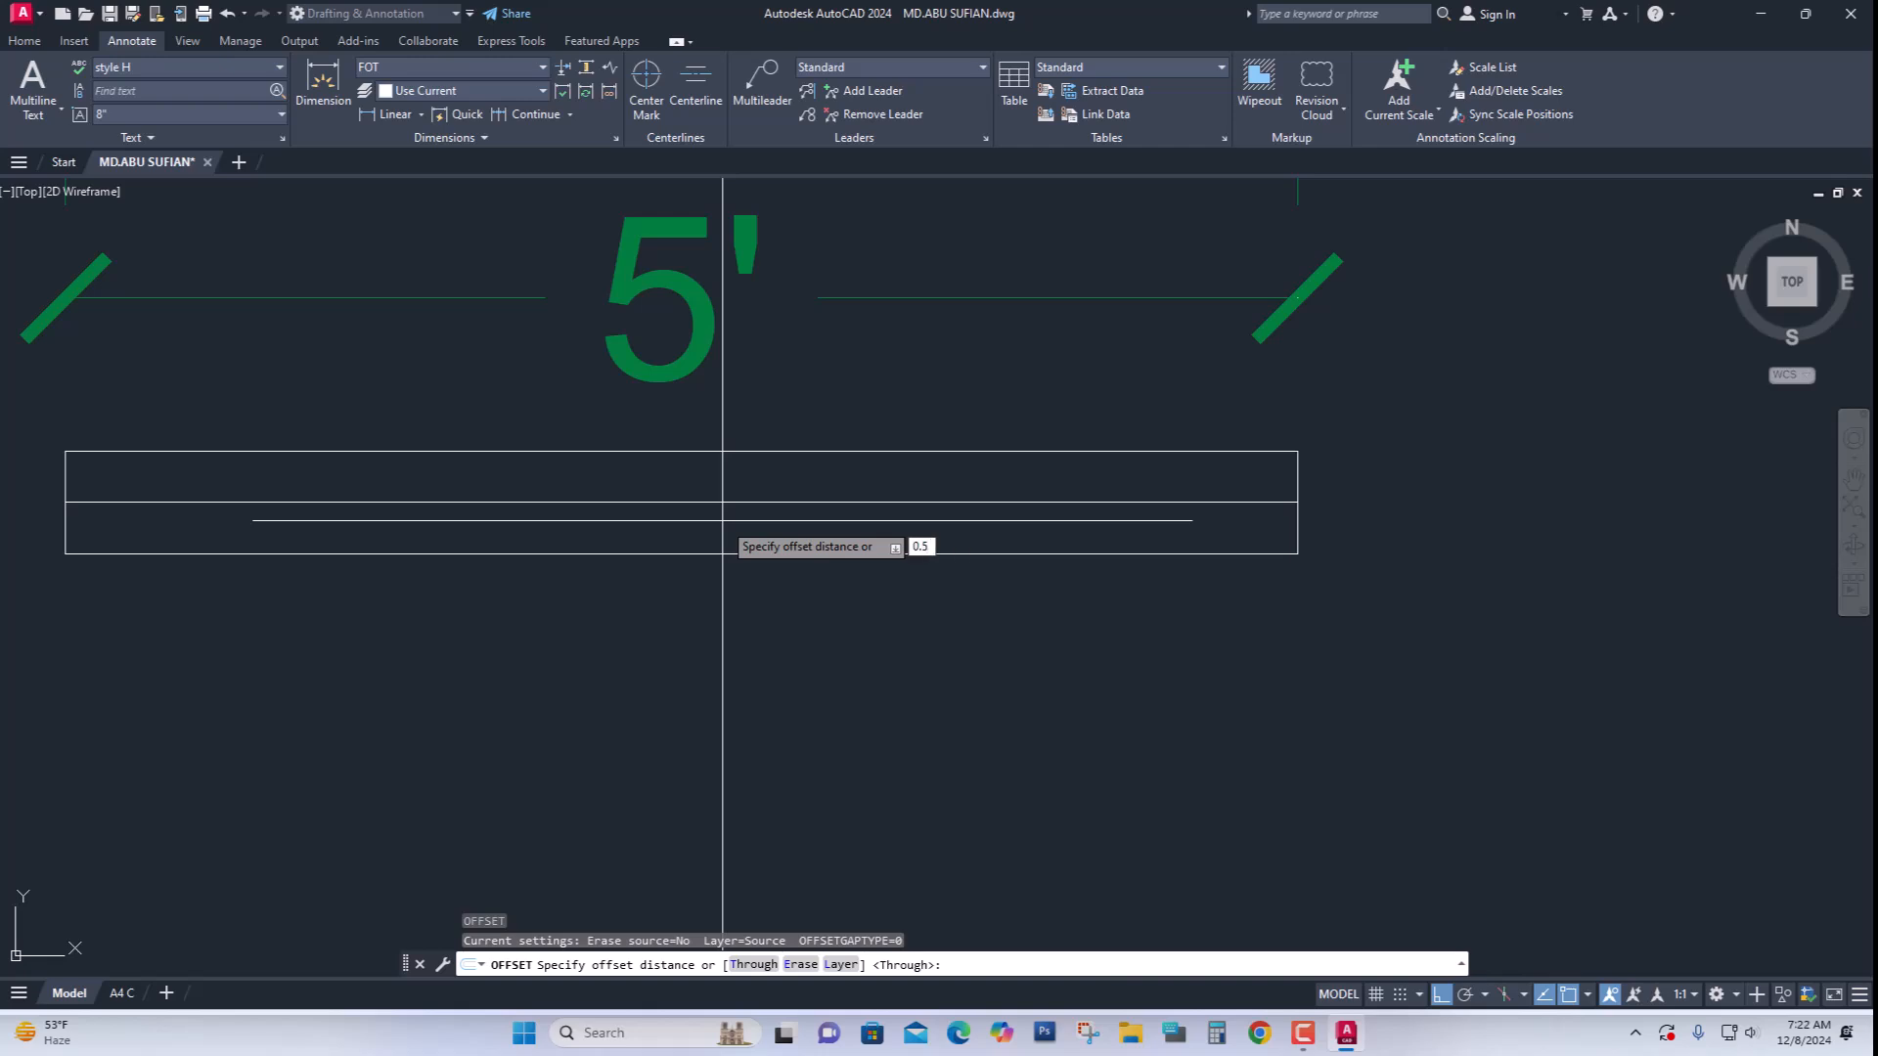
key(Return)
click(721, 503)
scroll(721, 506, up, 2)
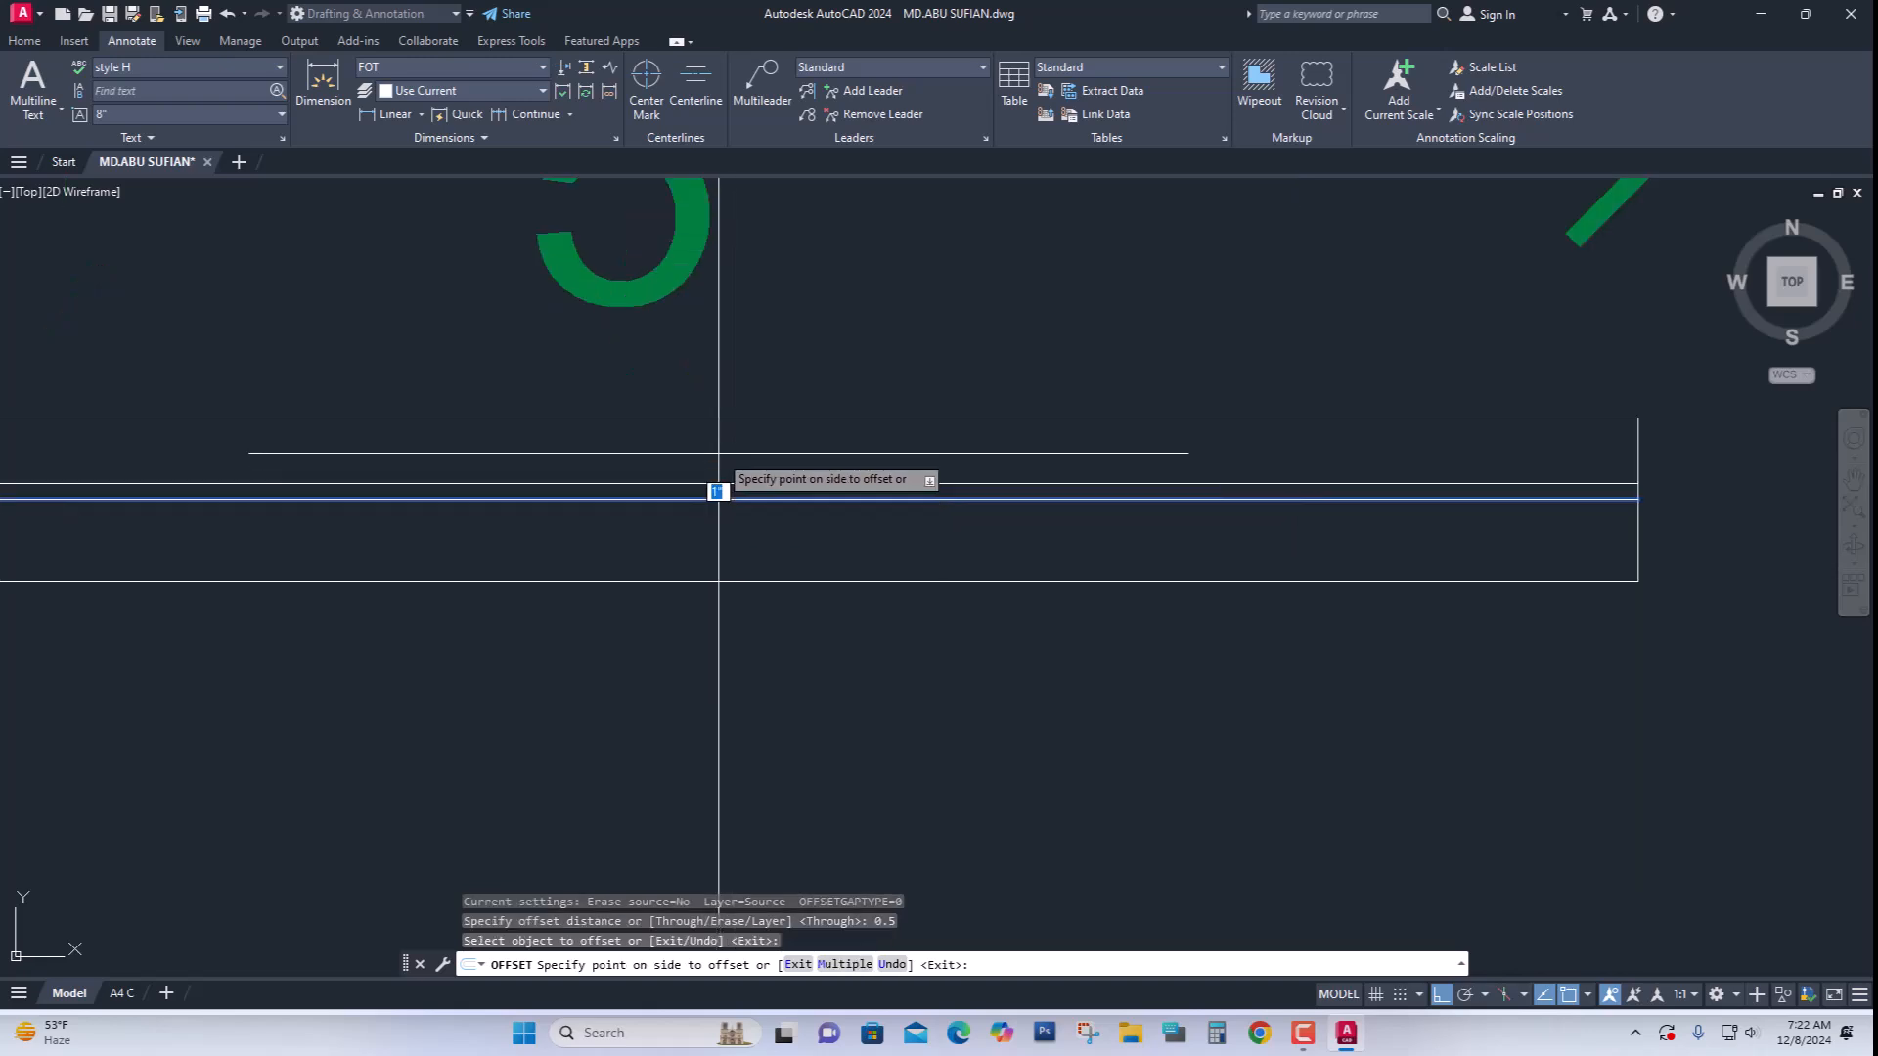
click(717, 455)
click(721, 500)
click(728, 537)
key(Return)
scroll(741, 503, down, 2)
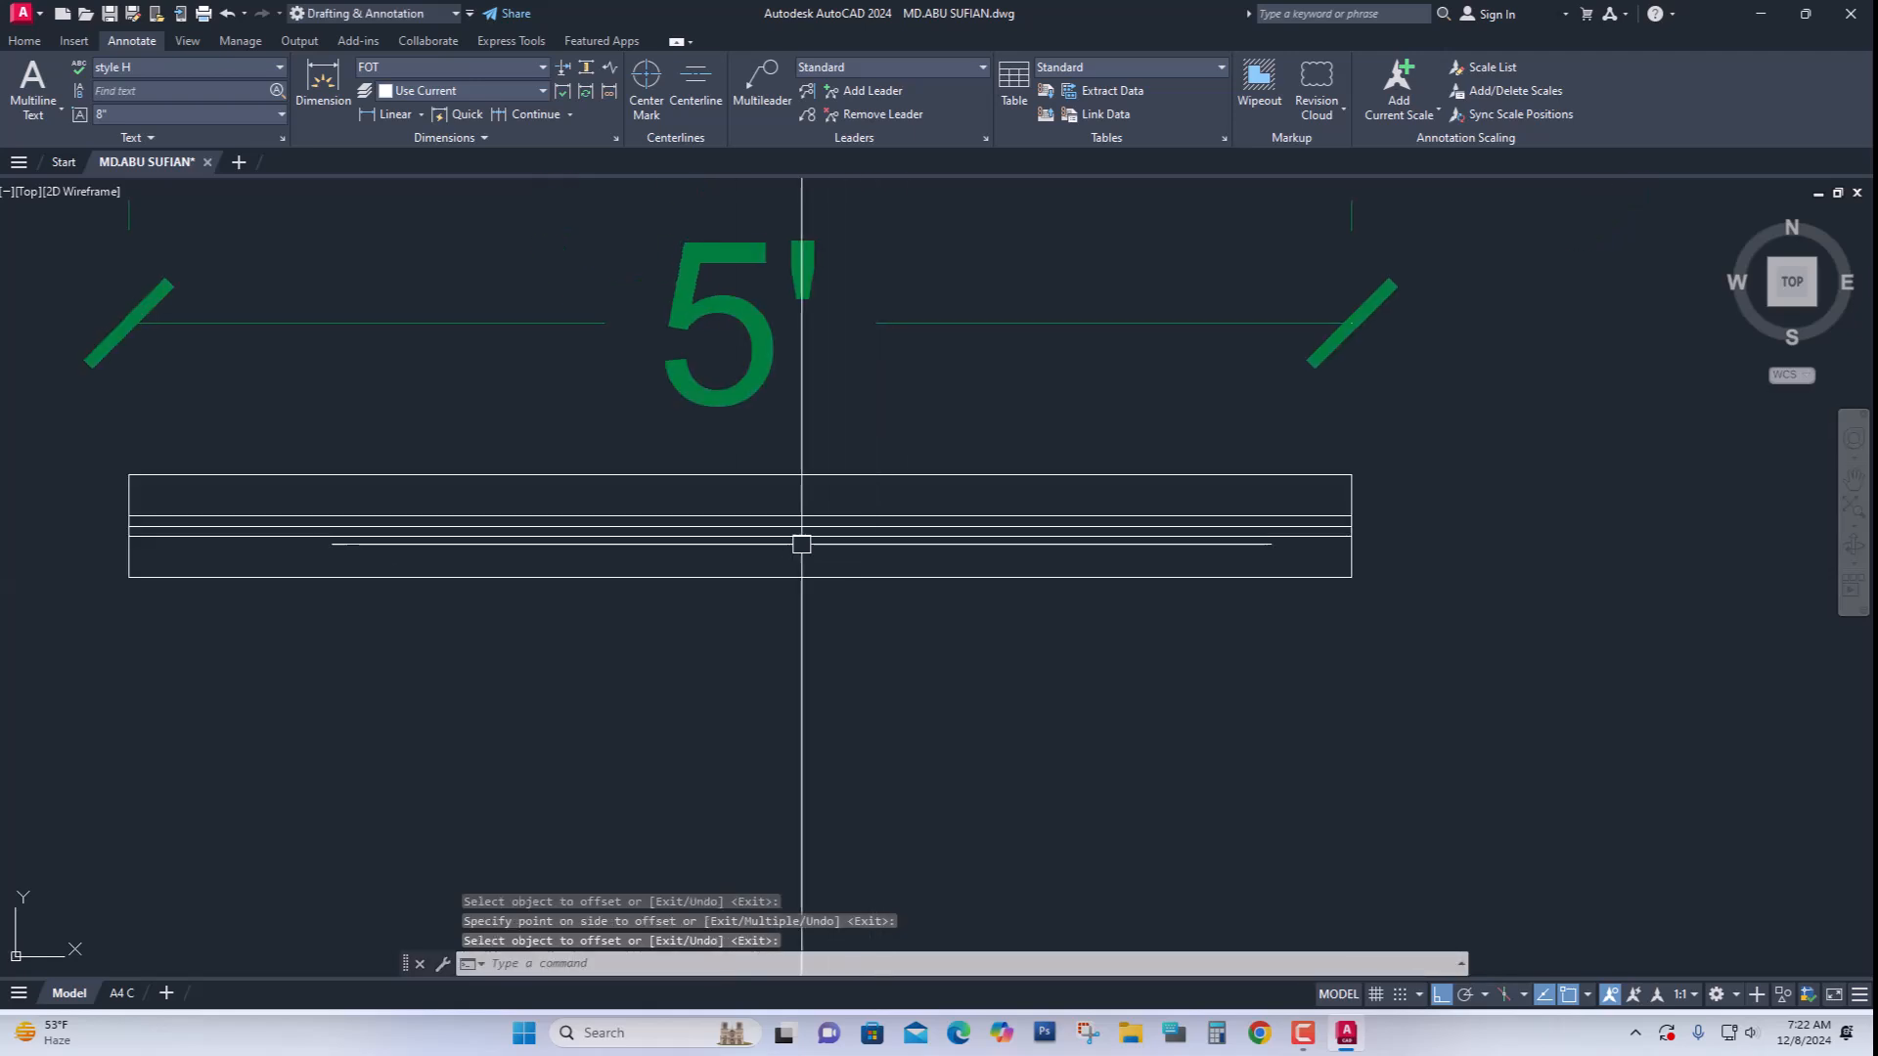
Delete the original centre line between the two offset lines
scroll(830, 554, up, 4)
click(796, 502)
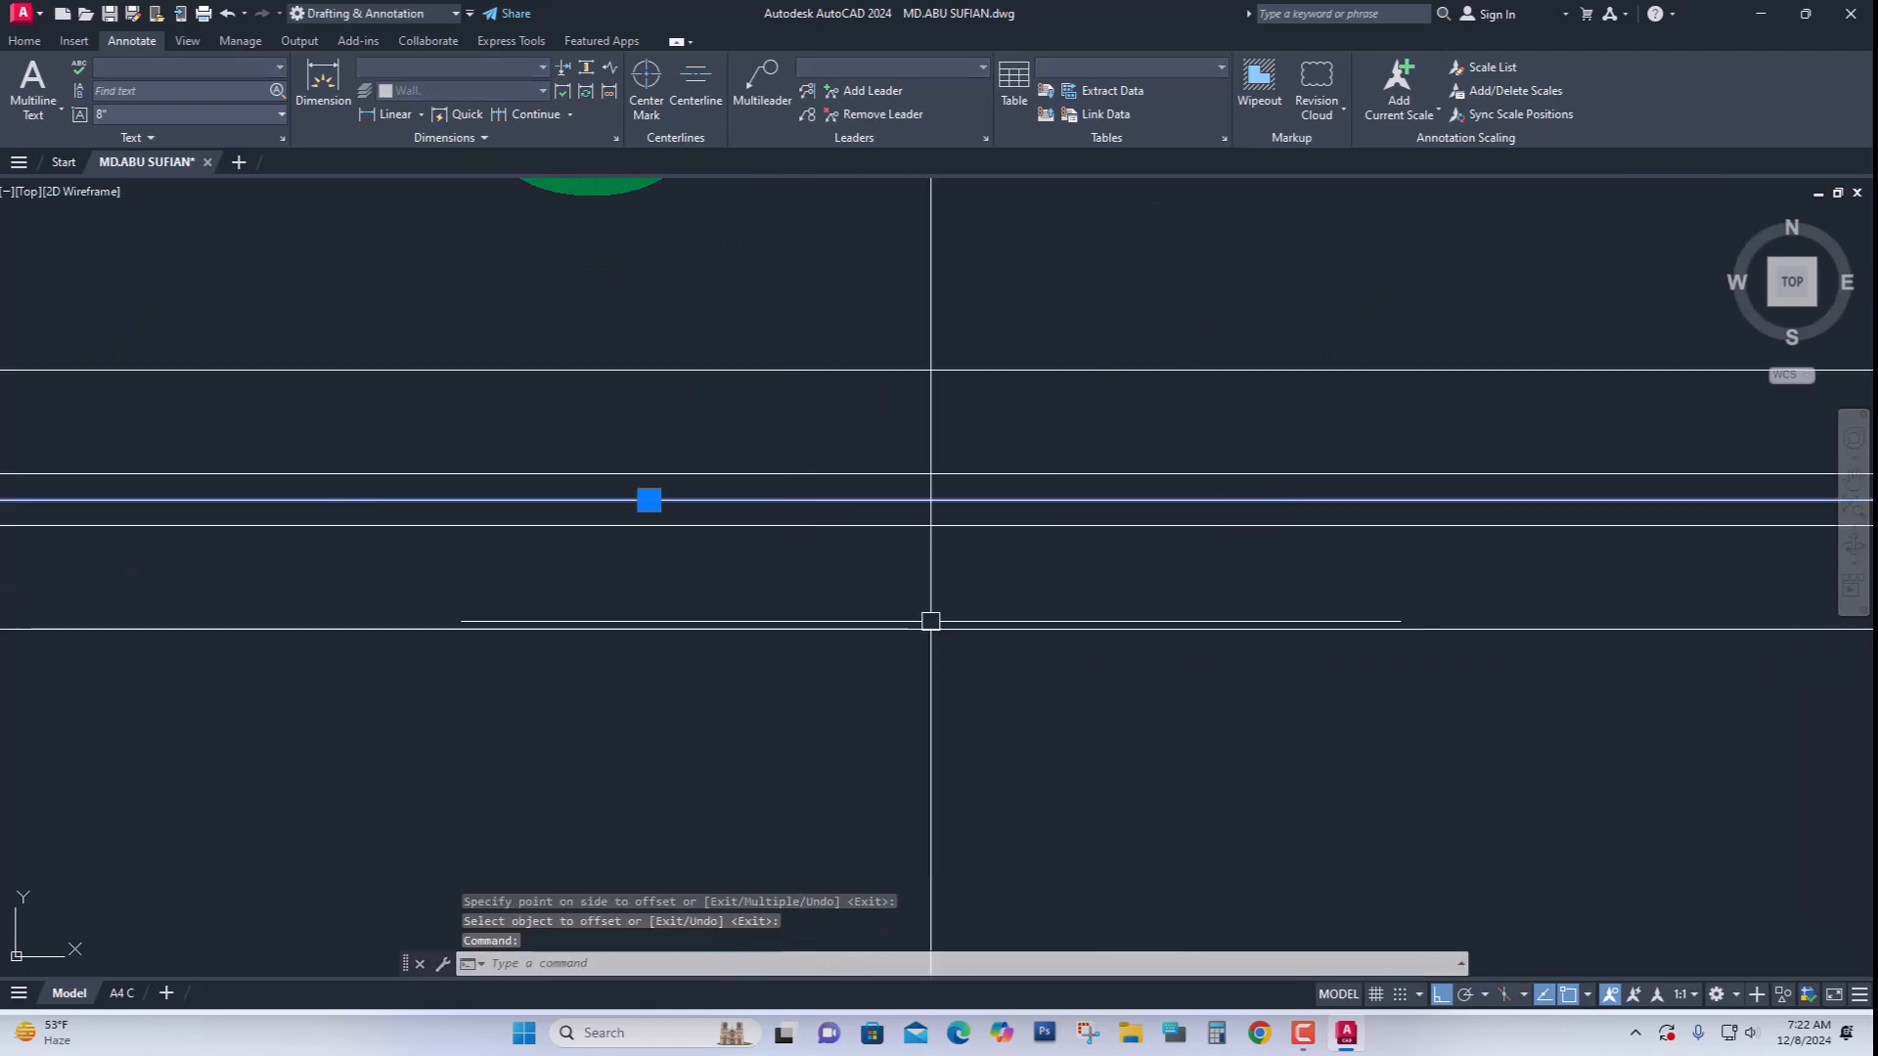
key(Delete)
scroll(895, 597, down, 5)
scroll(895, 606, down, 2)
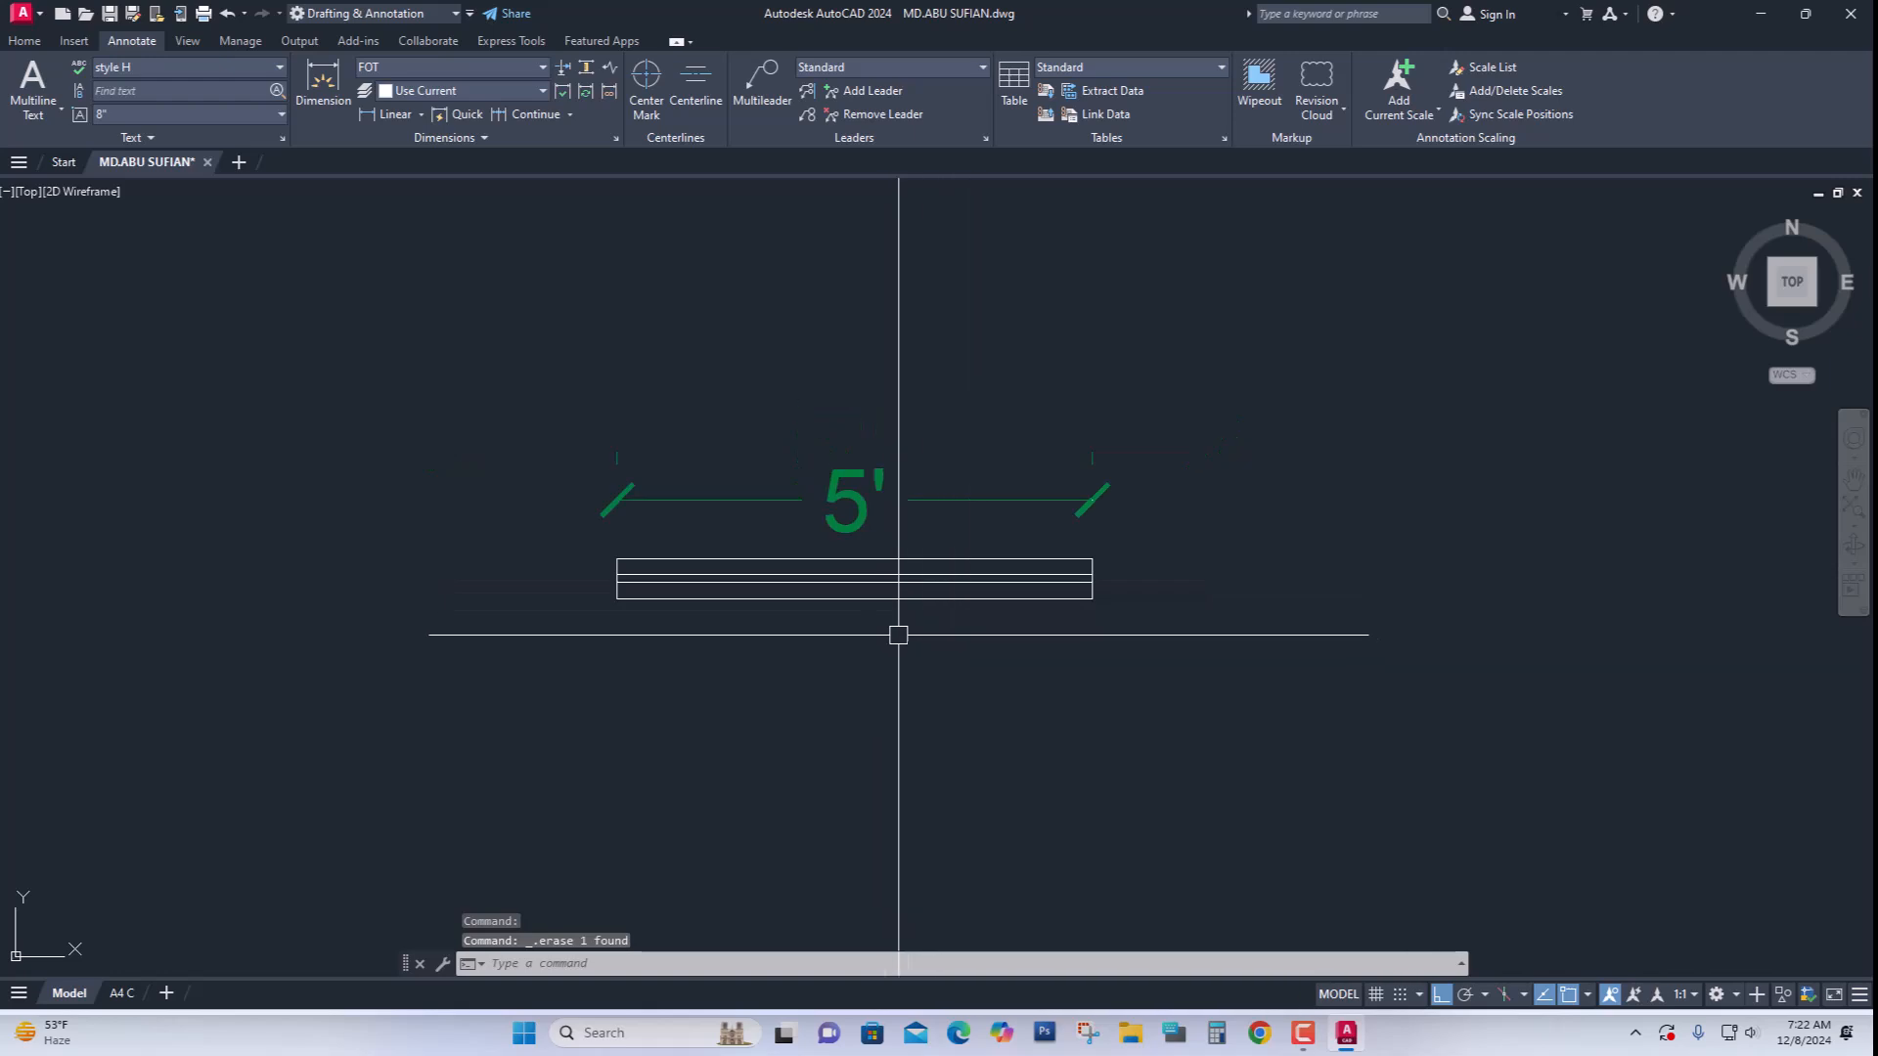
Move the two long and two short edges of the window outline to the WINDOW layer
scroll(977, 577, up, 2)
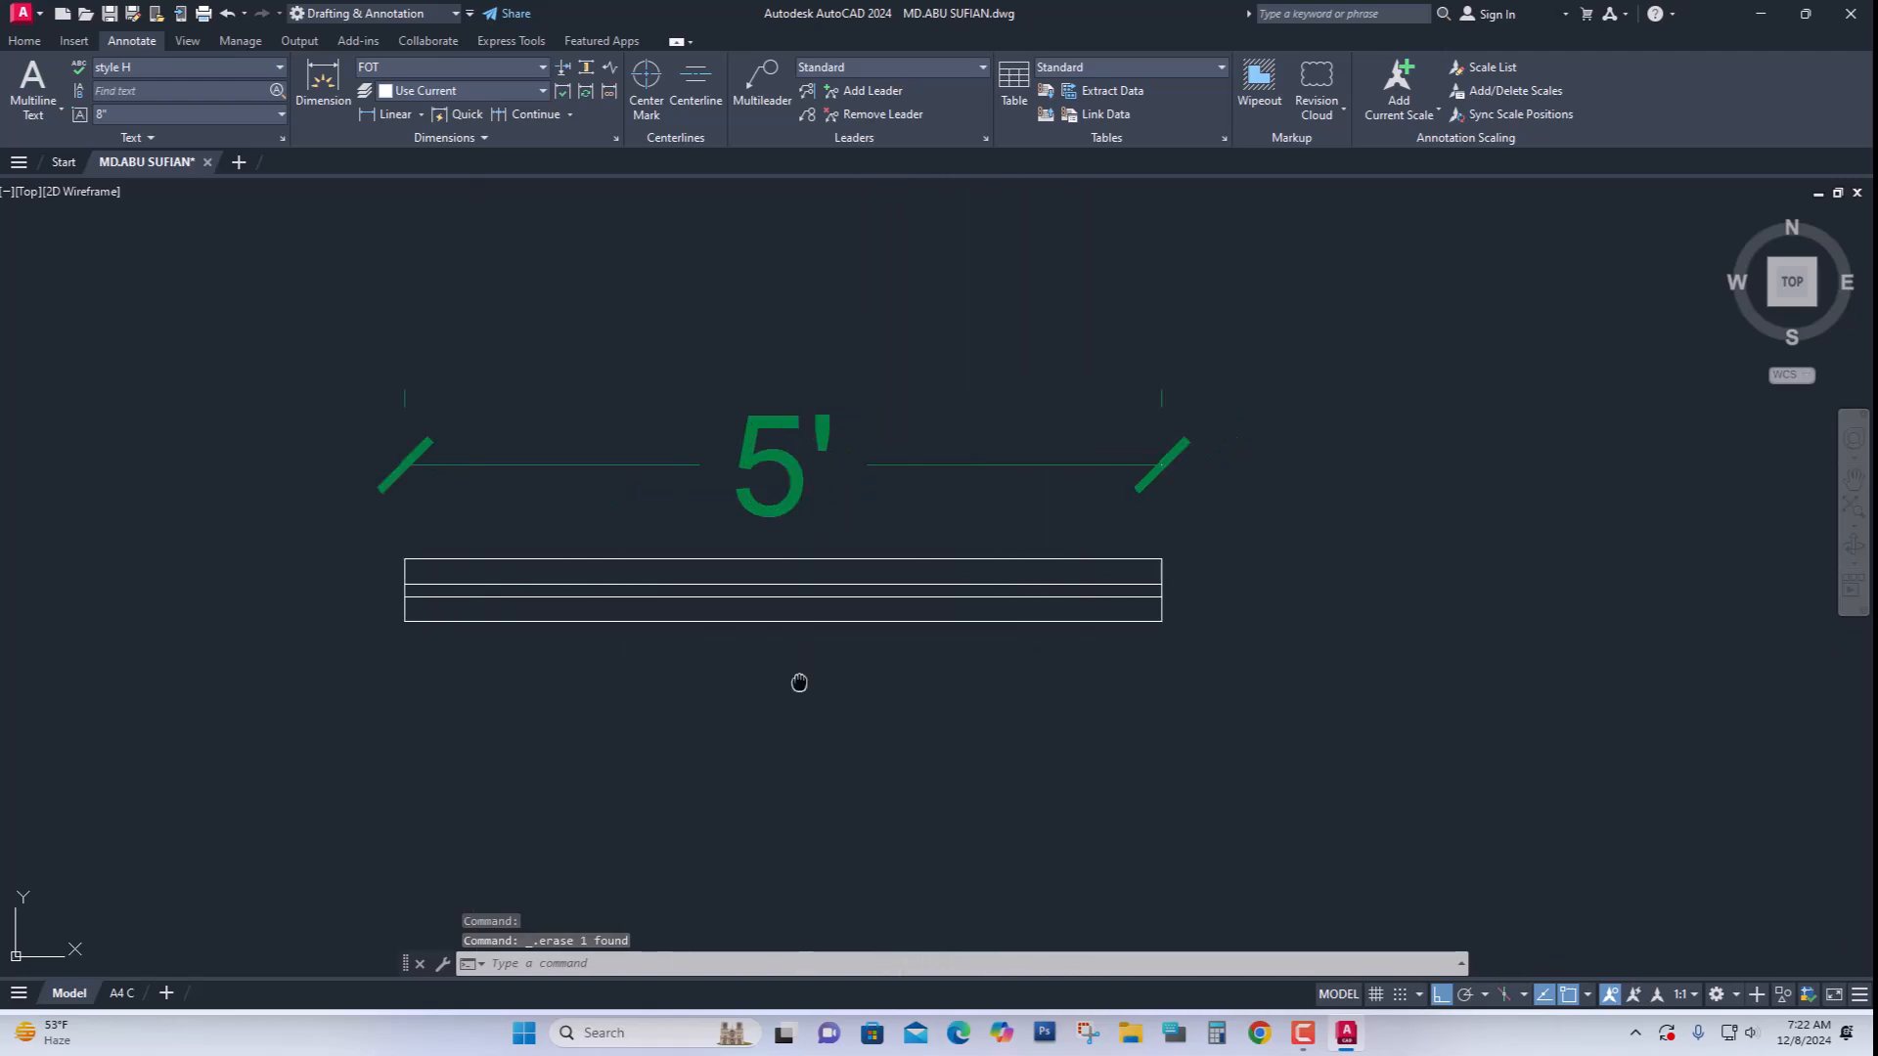
click(1348, 687)
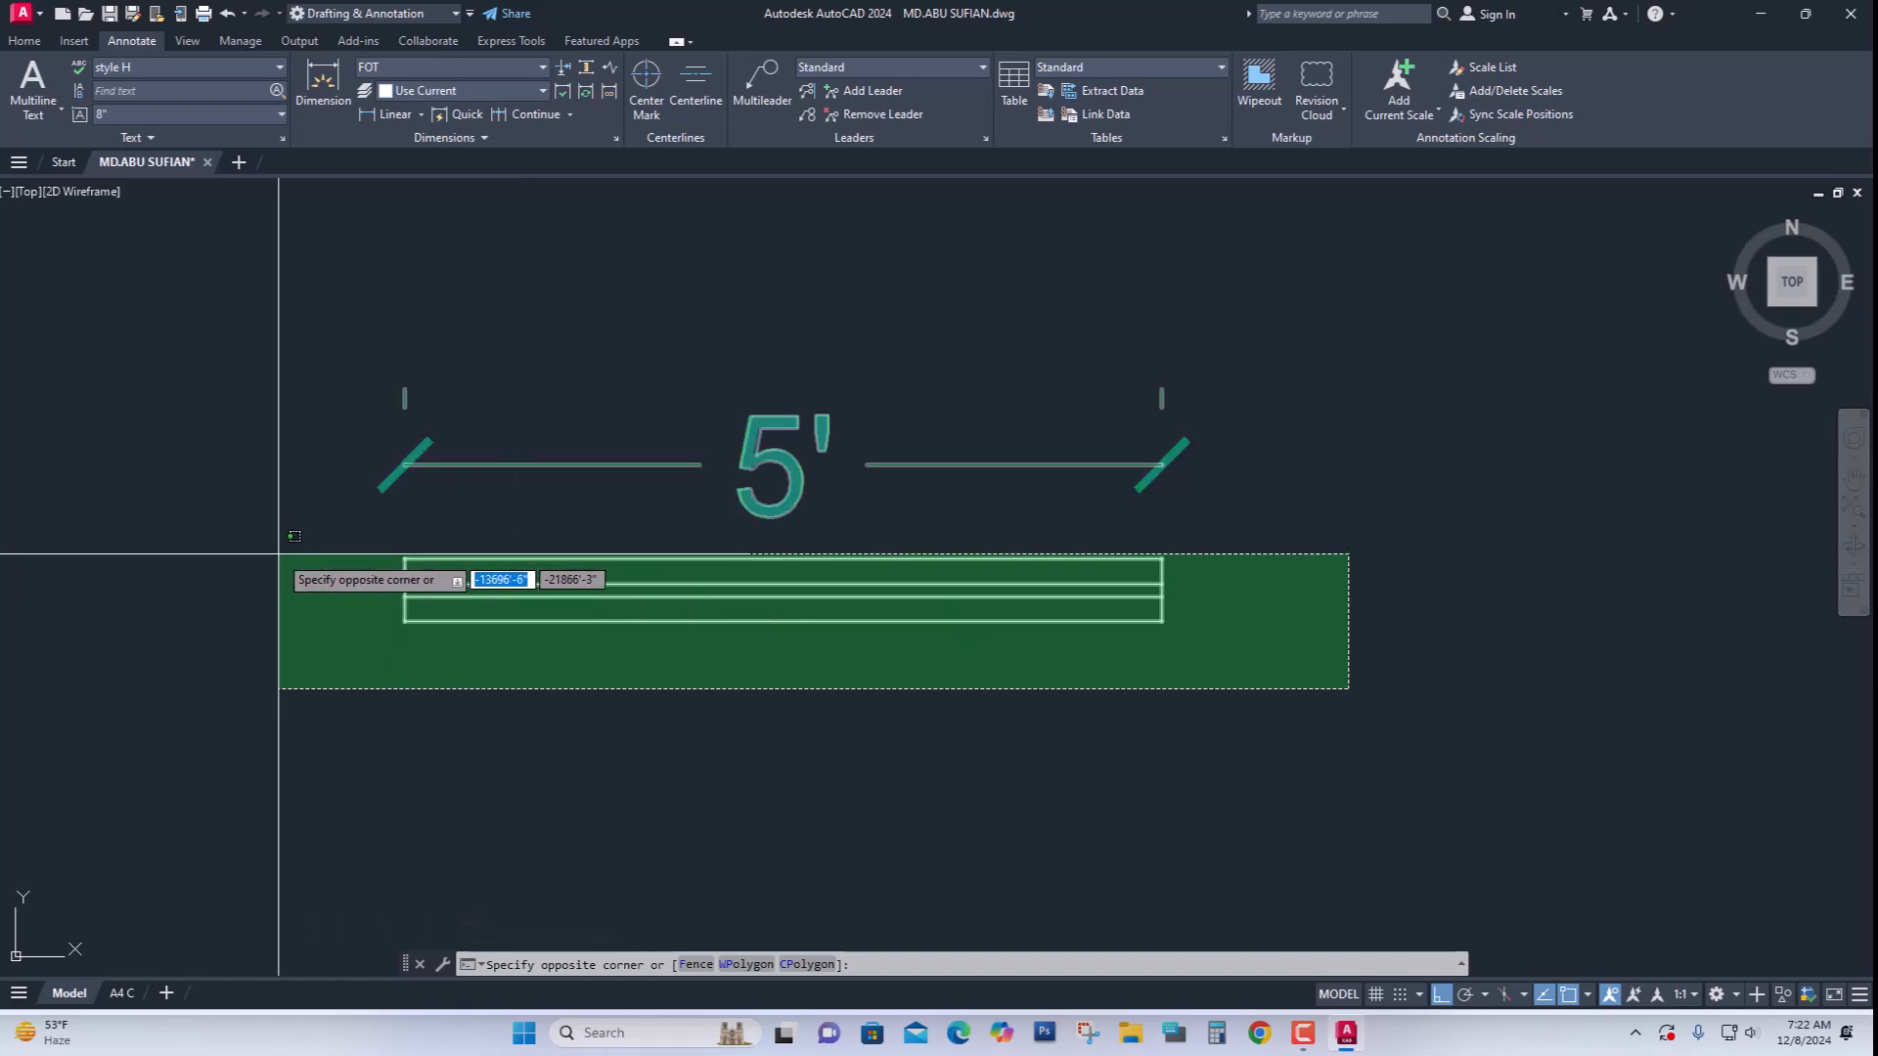
click(638, 680)
scroll(690, 594, up, 2)
click(692, 638)
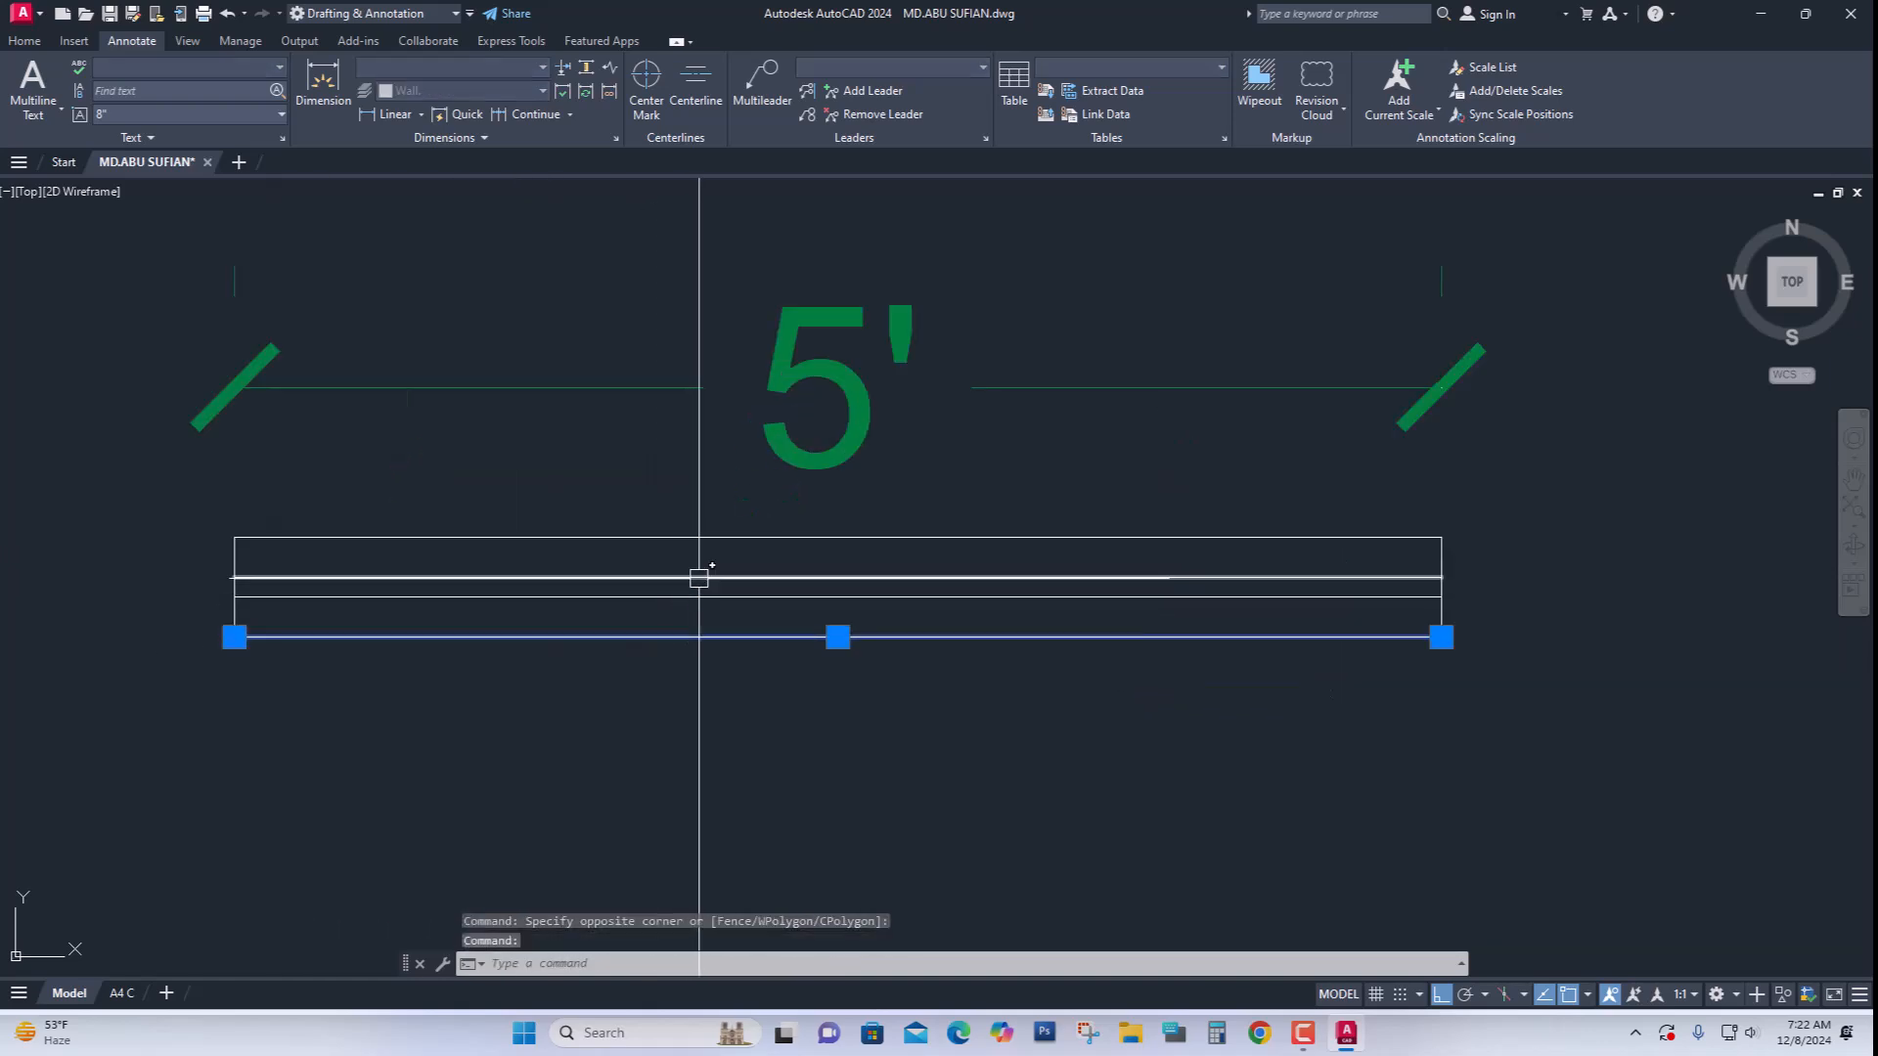
click(702, 537)
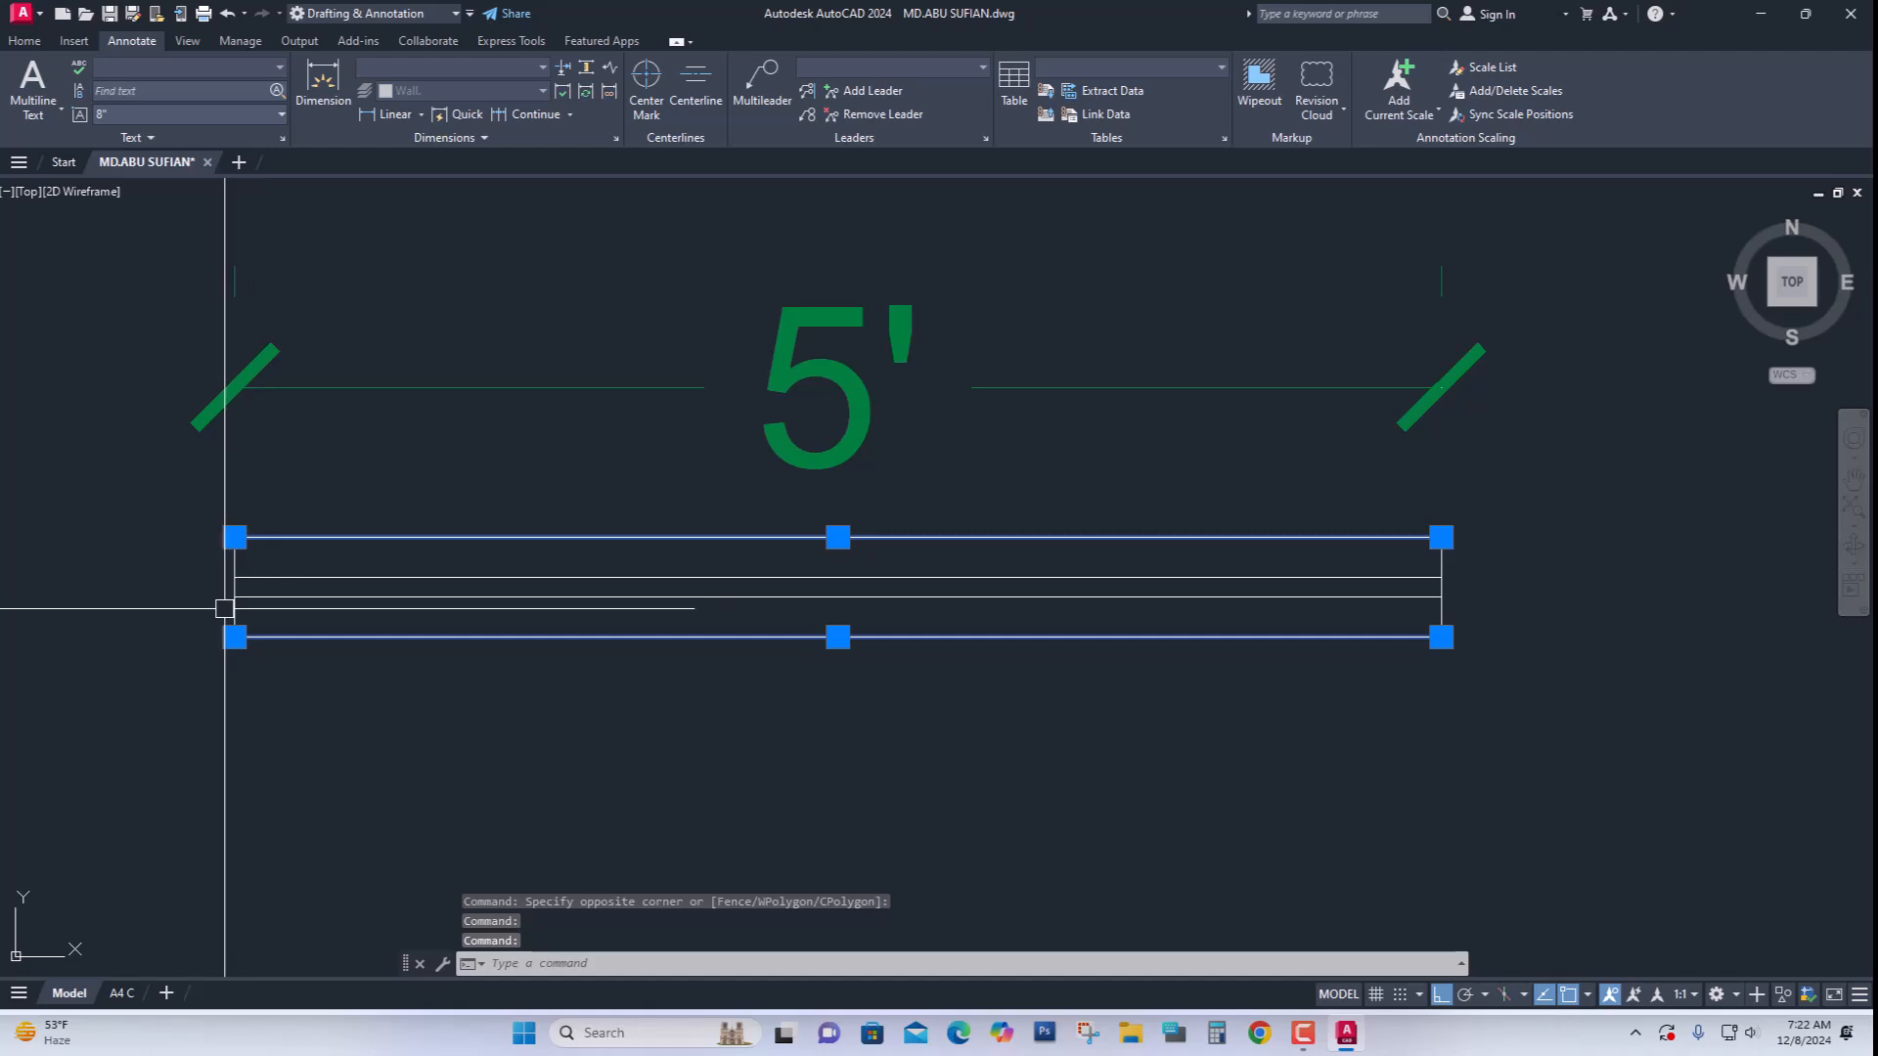
click(234, 587)
scroll(1461, 587, up, 4)
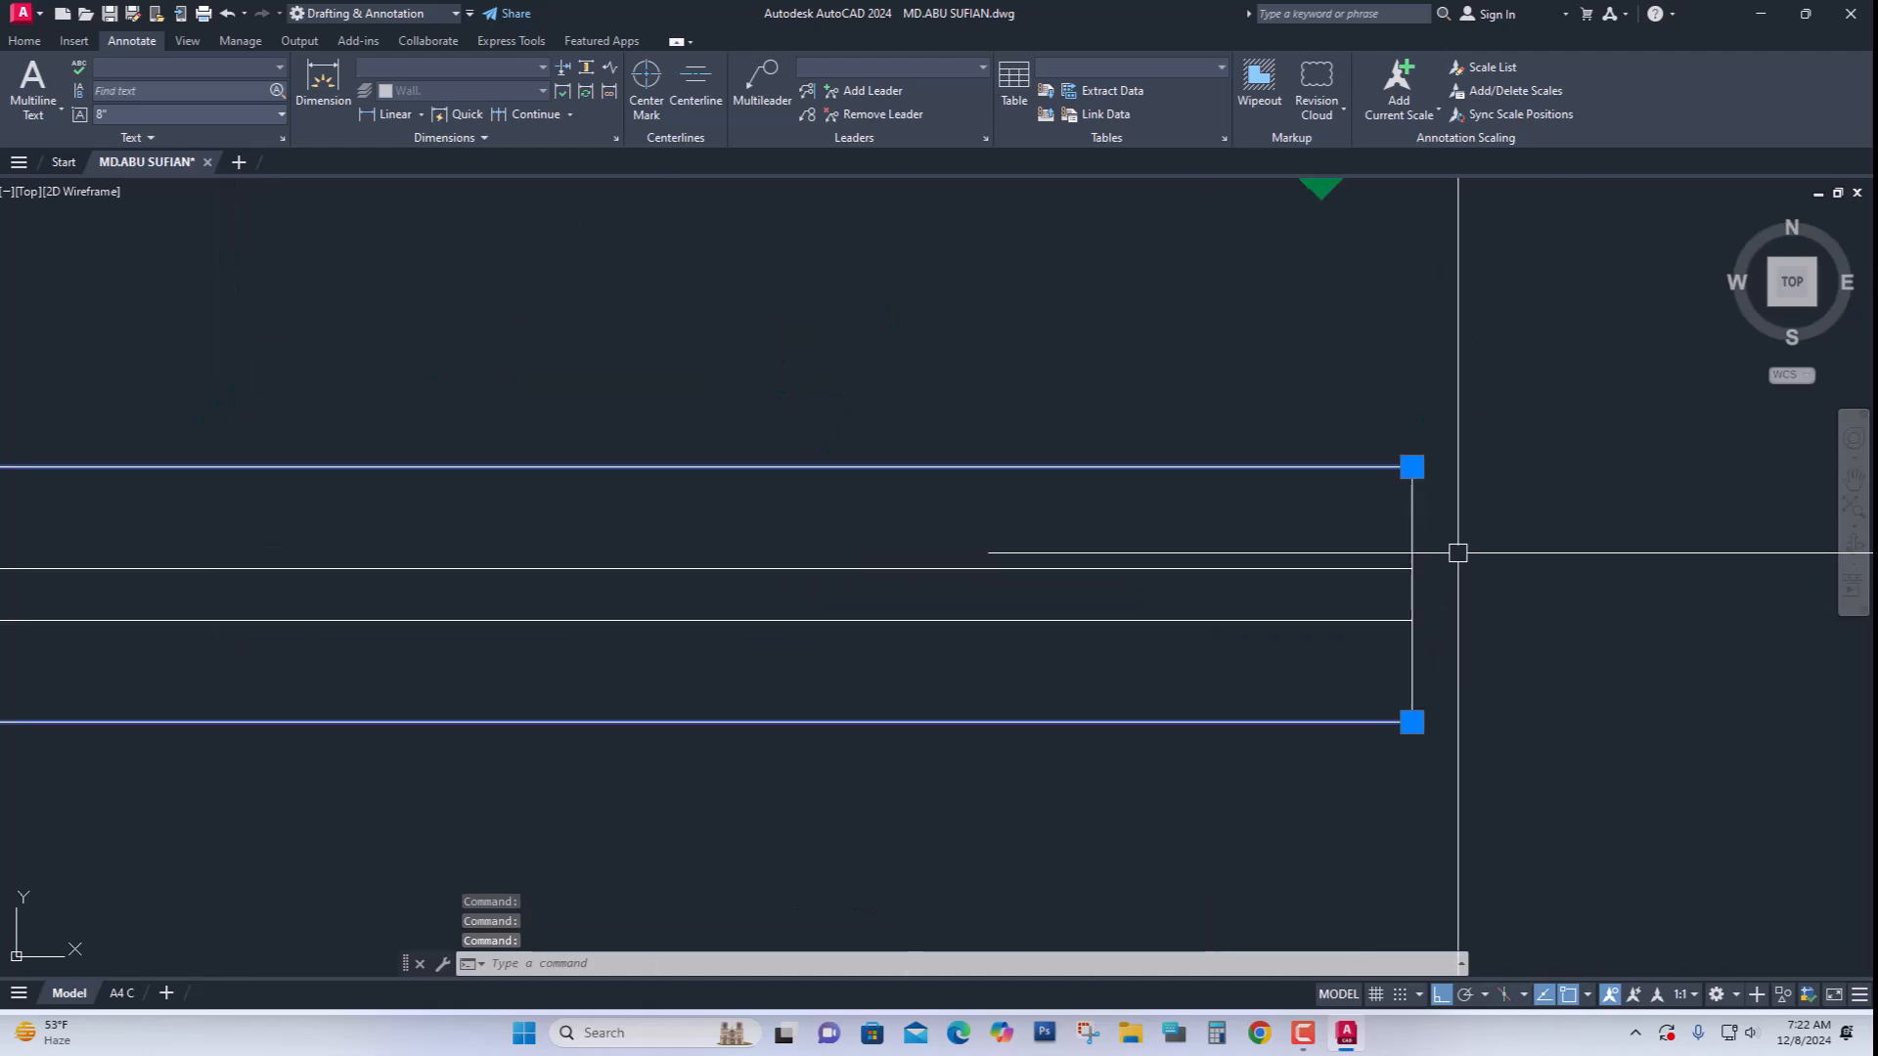
scroll(1458, 626, down, 4)
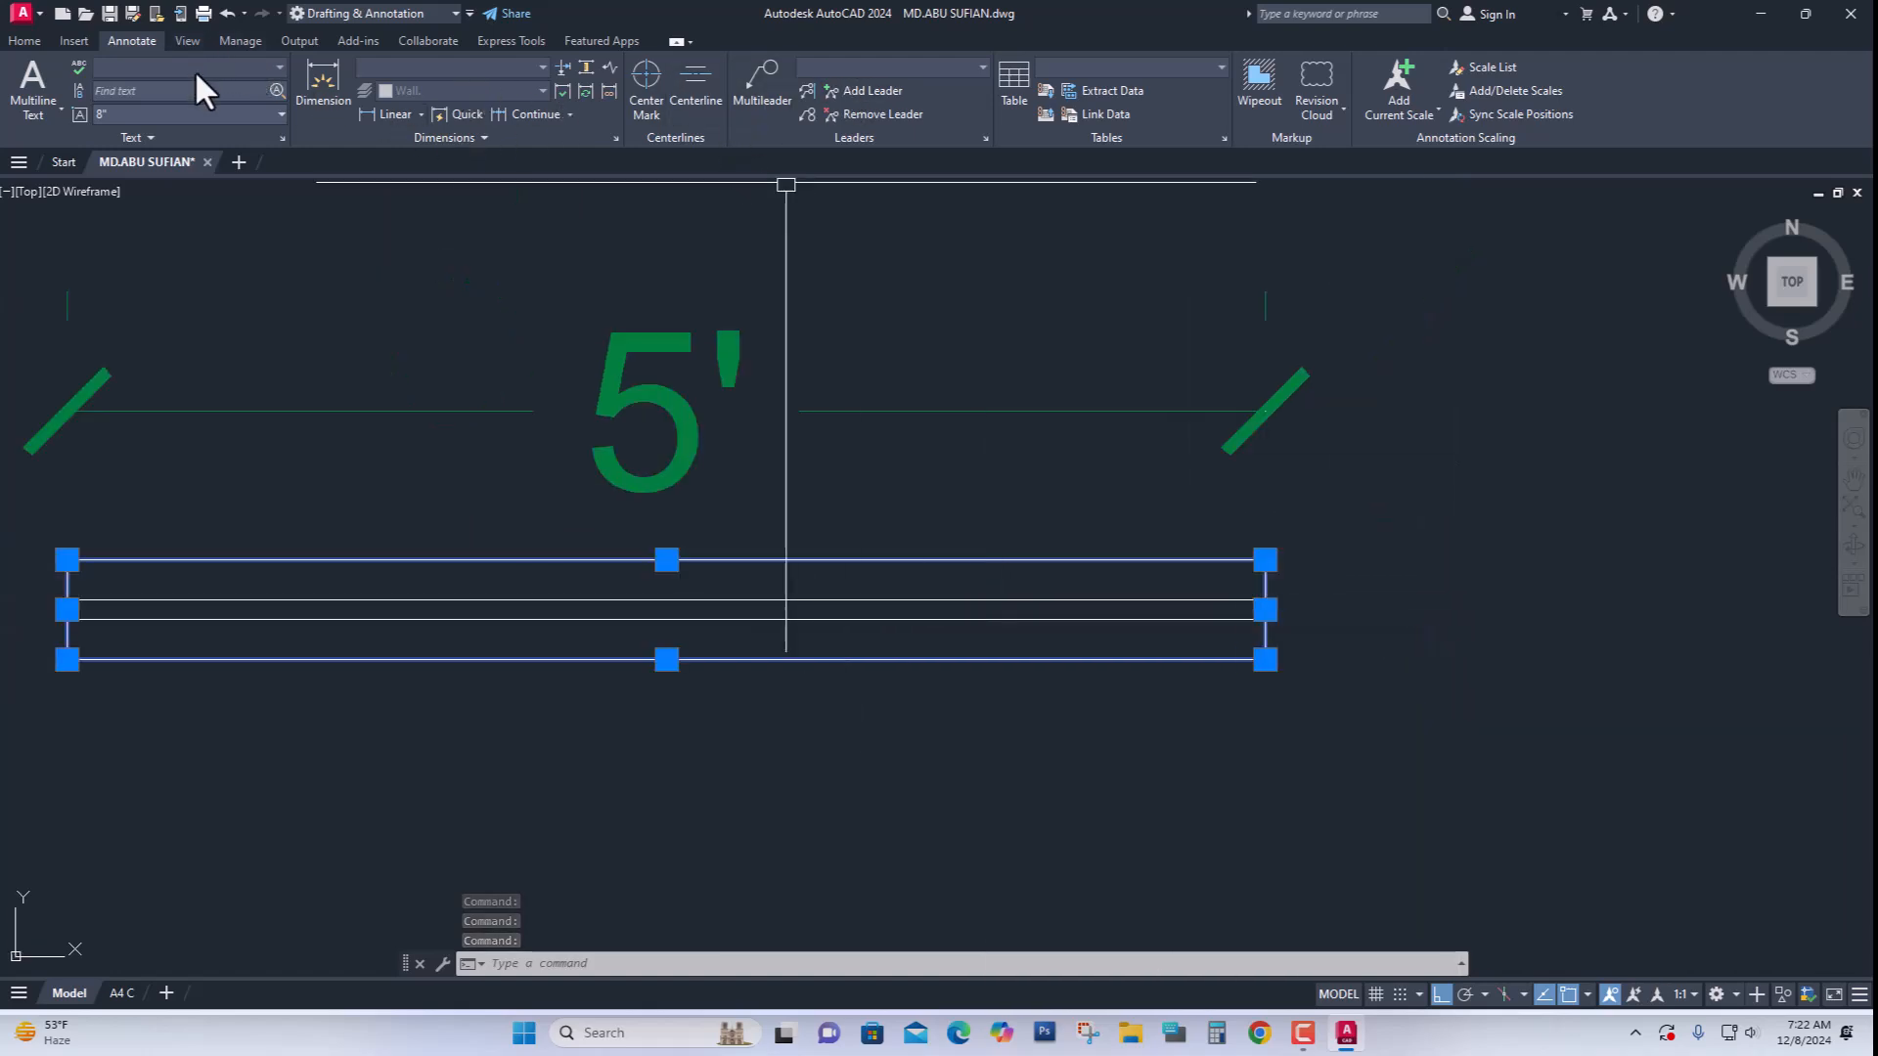
click(24, 40)
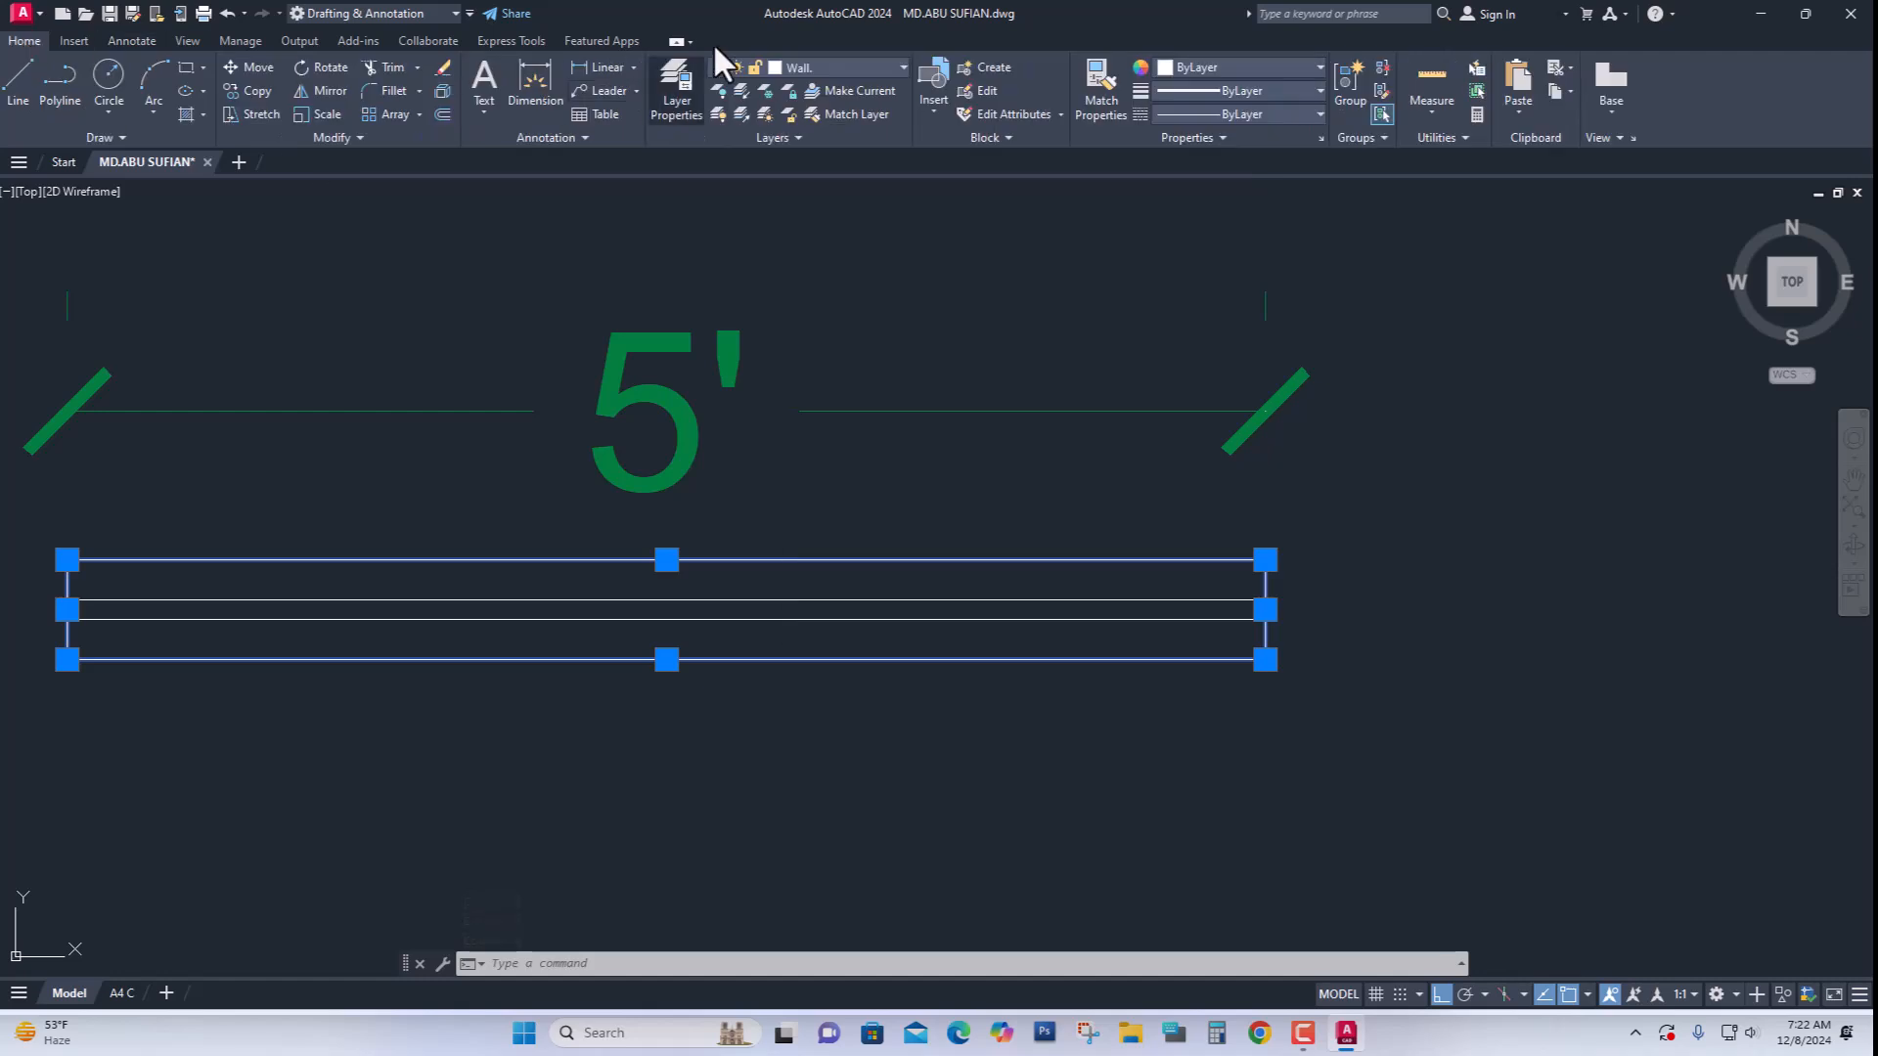
click(865, 64)
key(Escape)
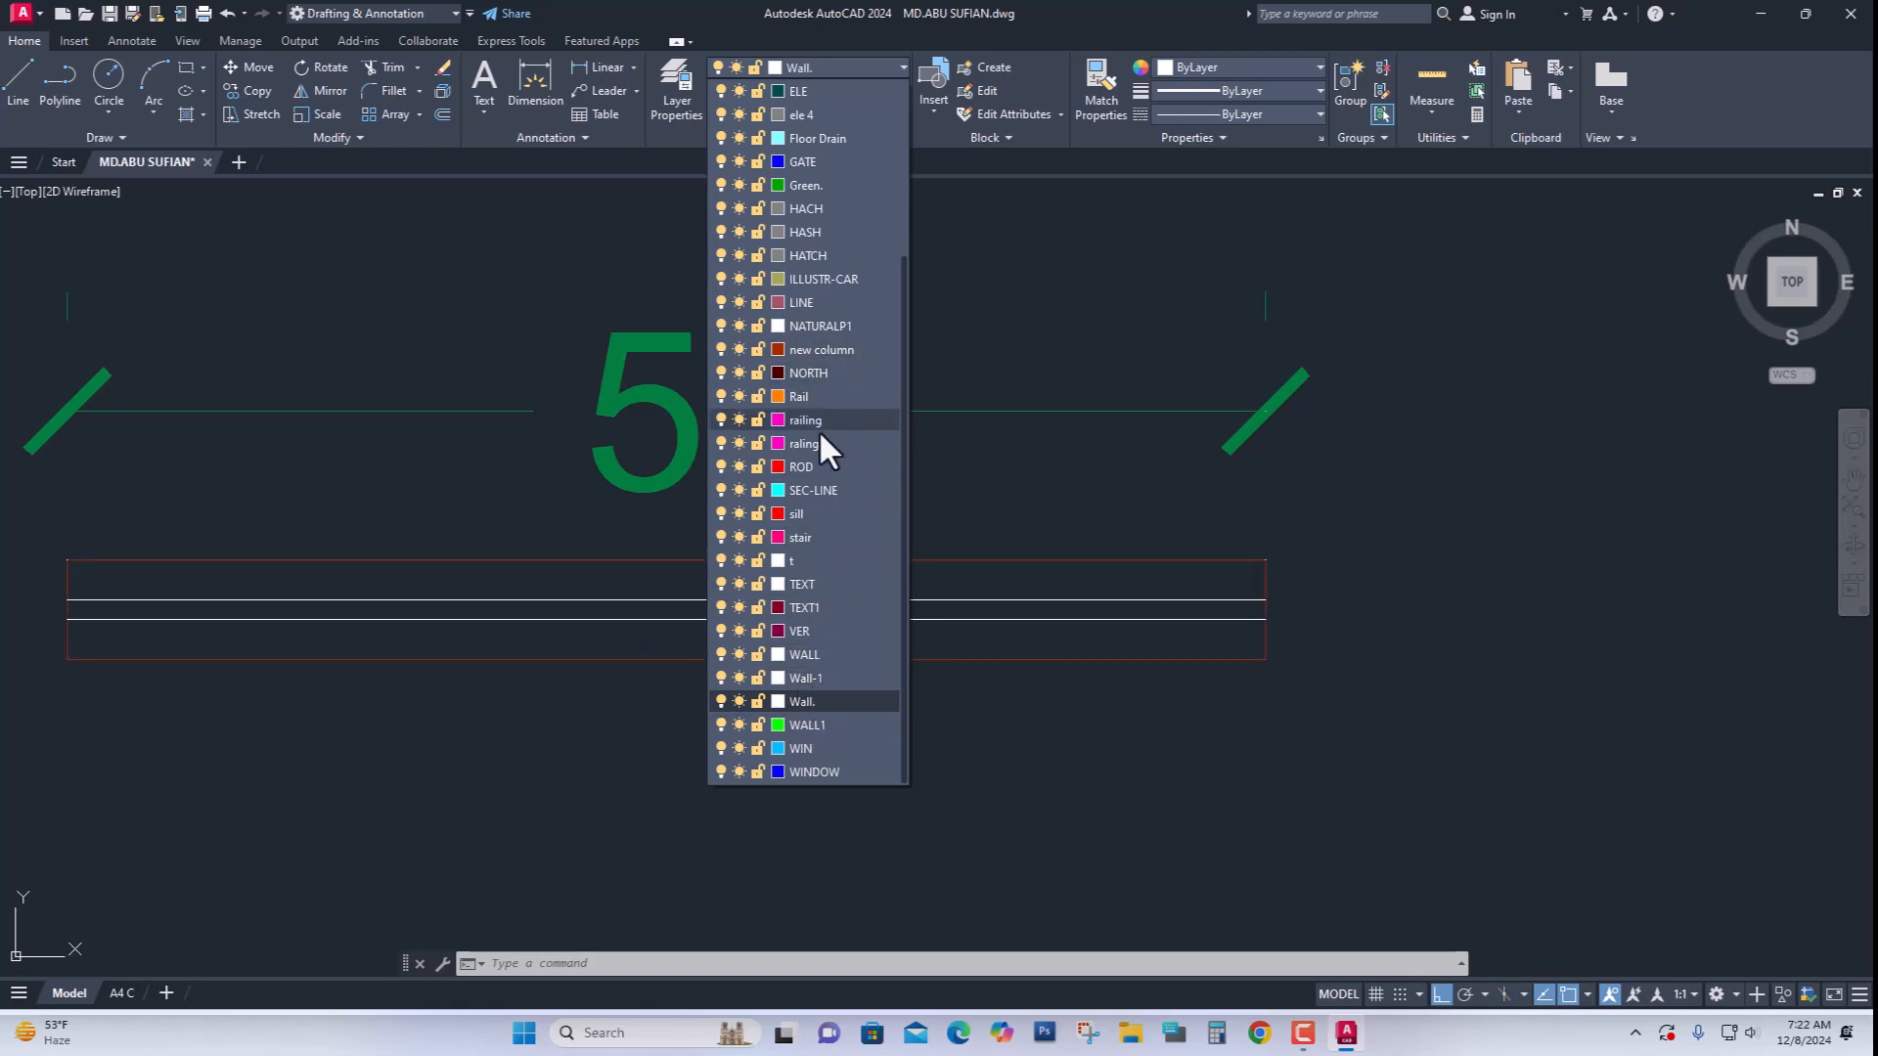
scroll(837, 433, up, 1)
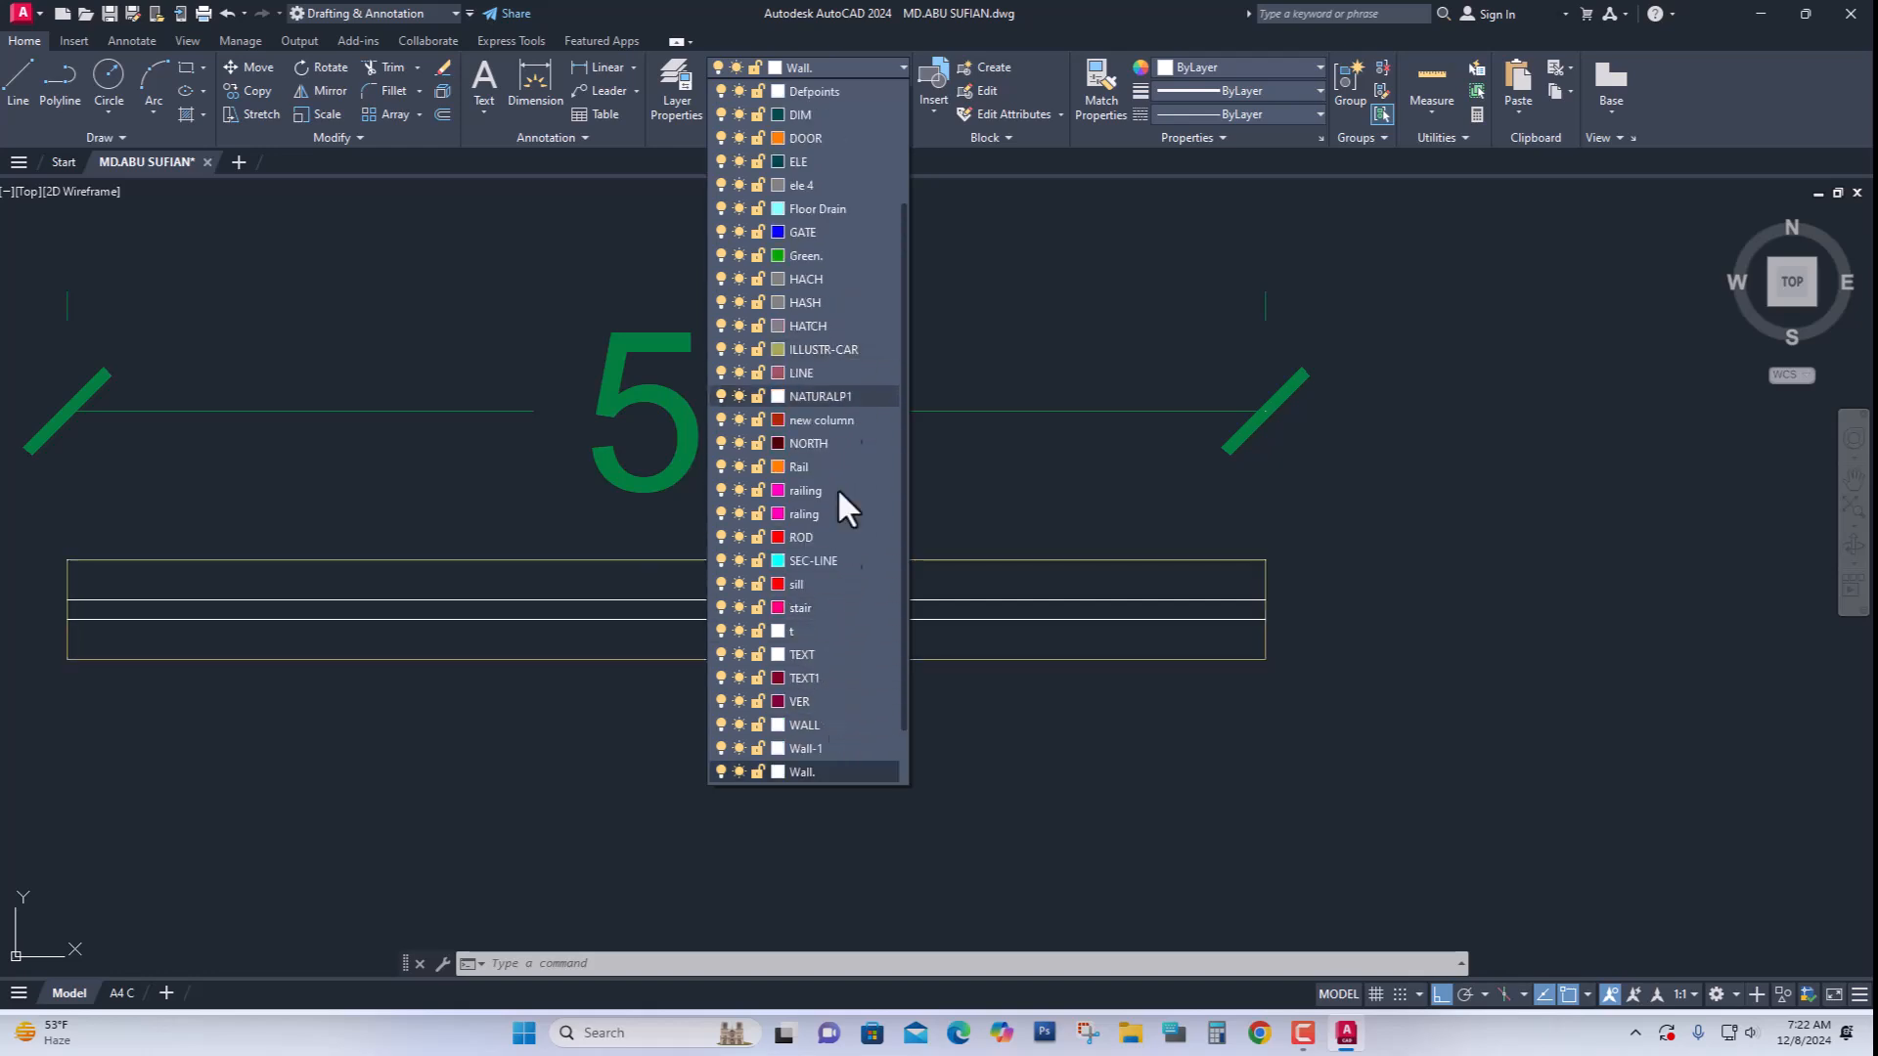
scroll(843, 675, down, 1)
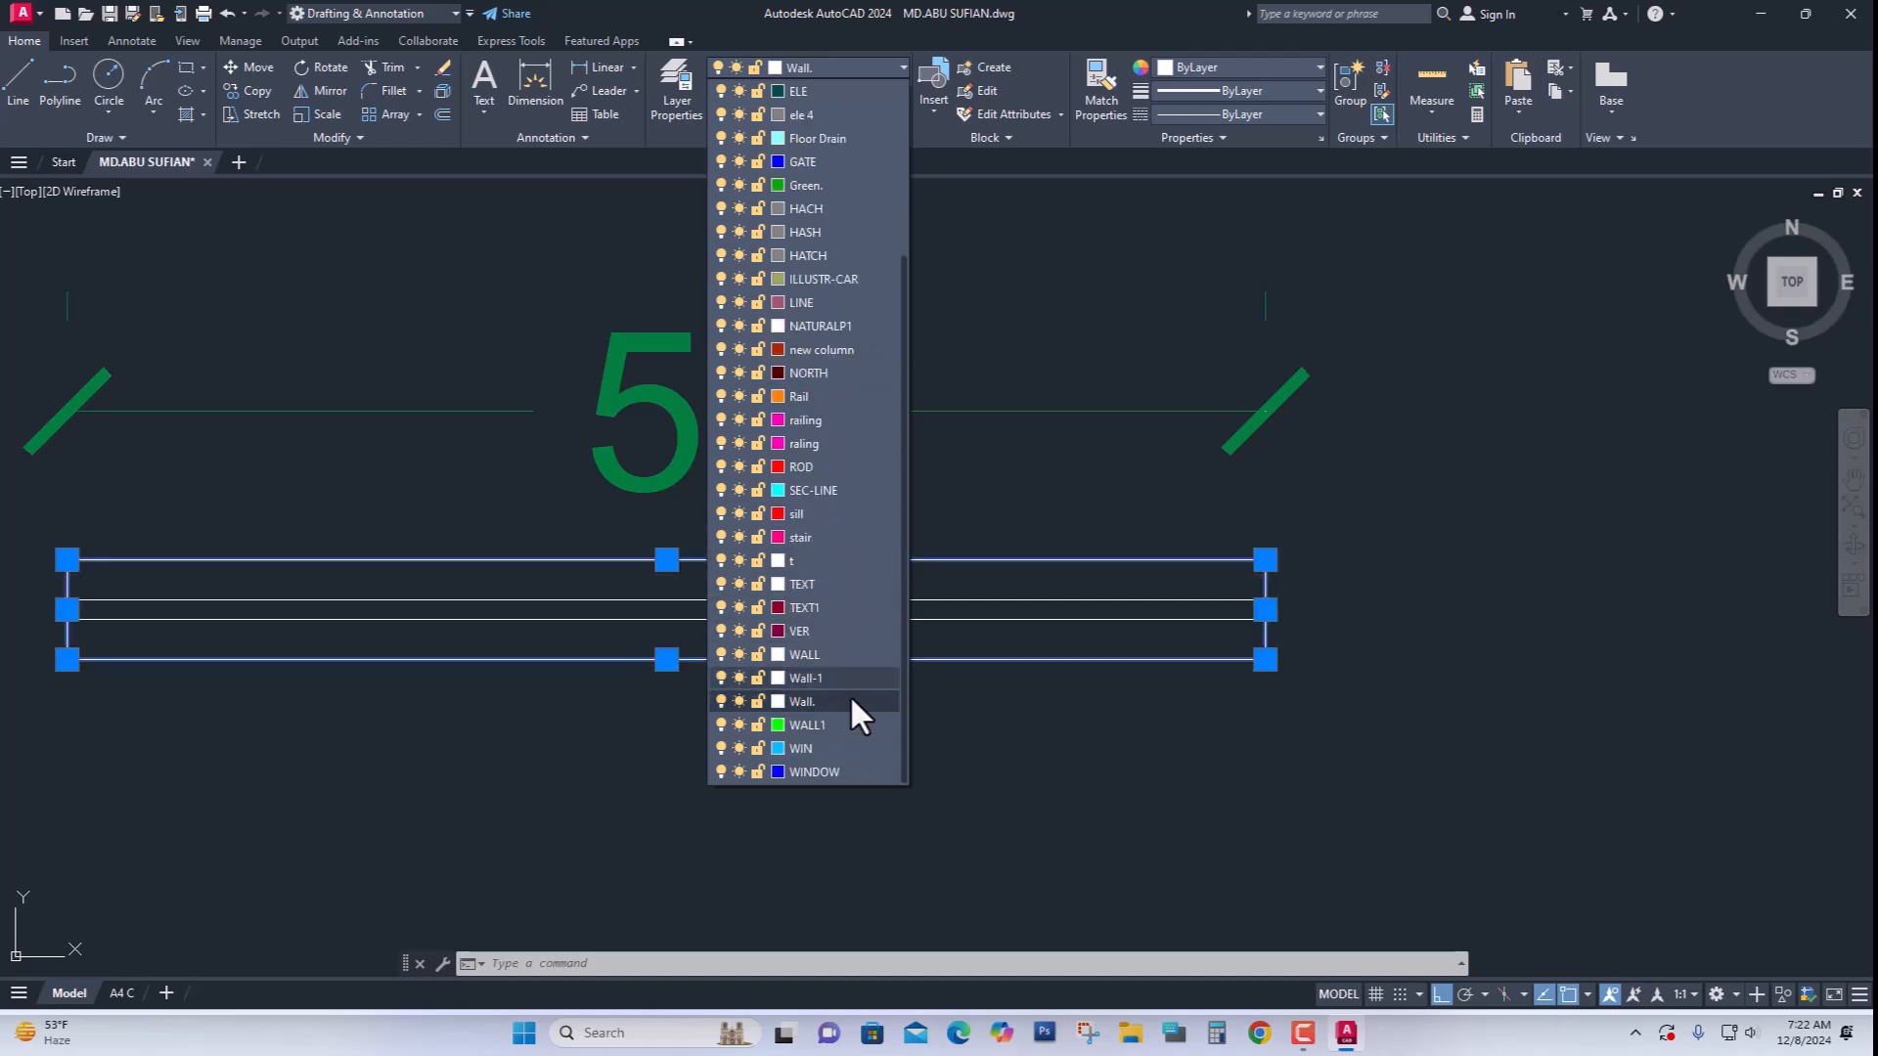
click(821, 771)
key(Escape)
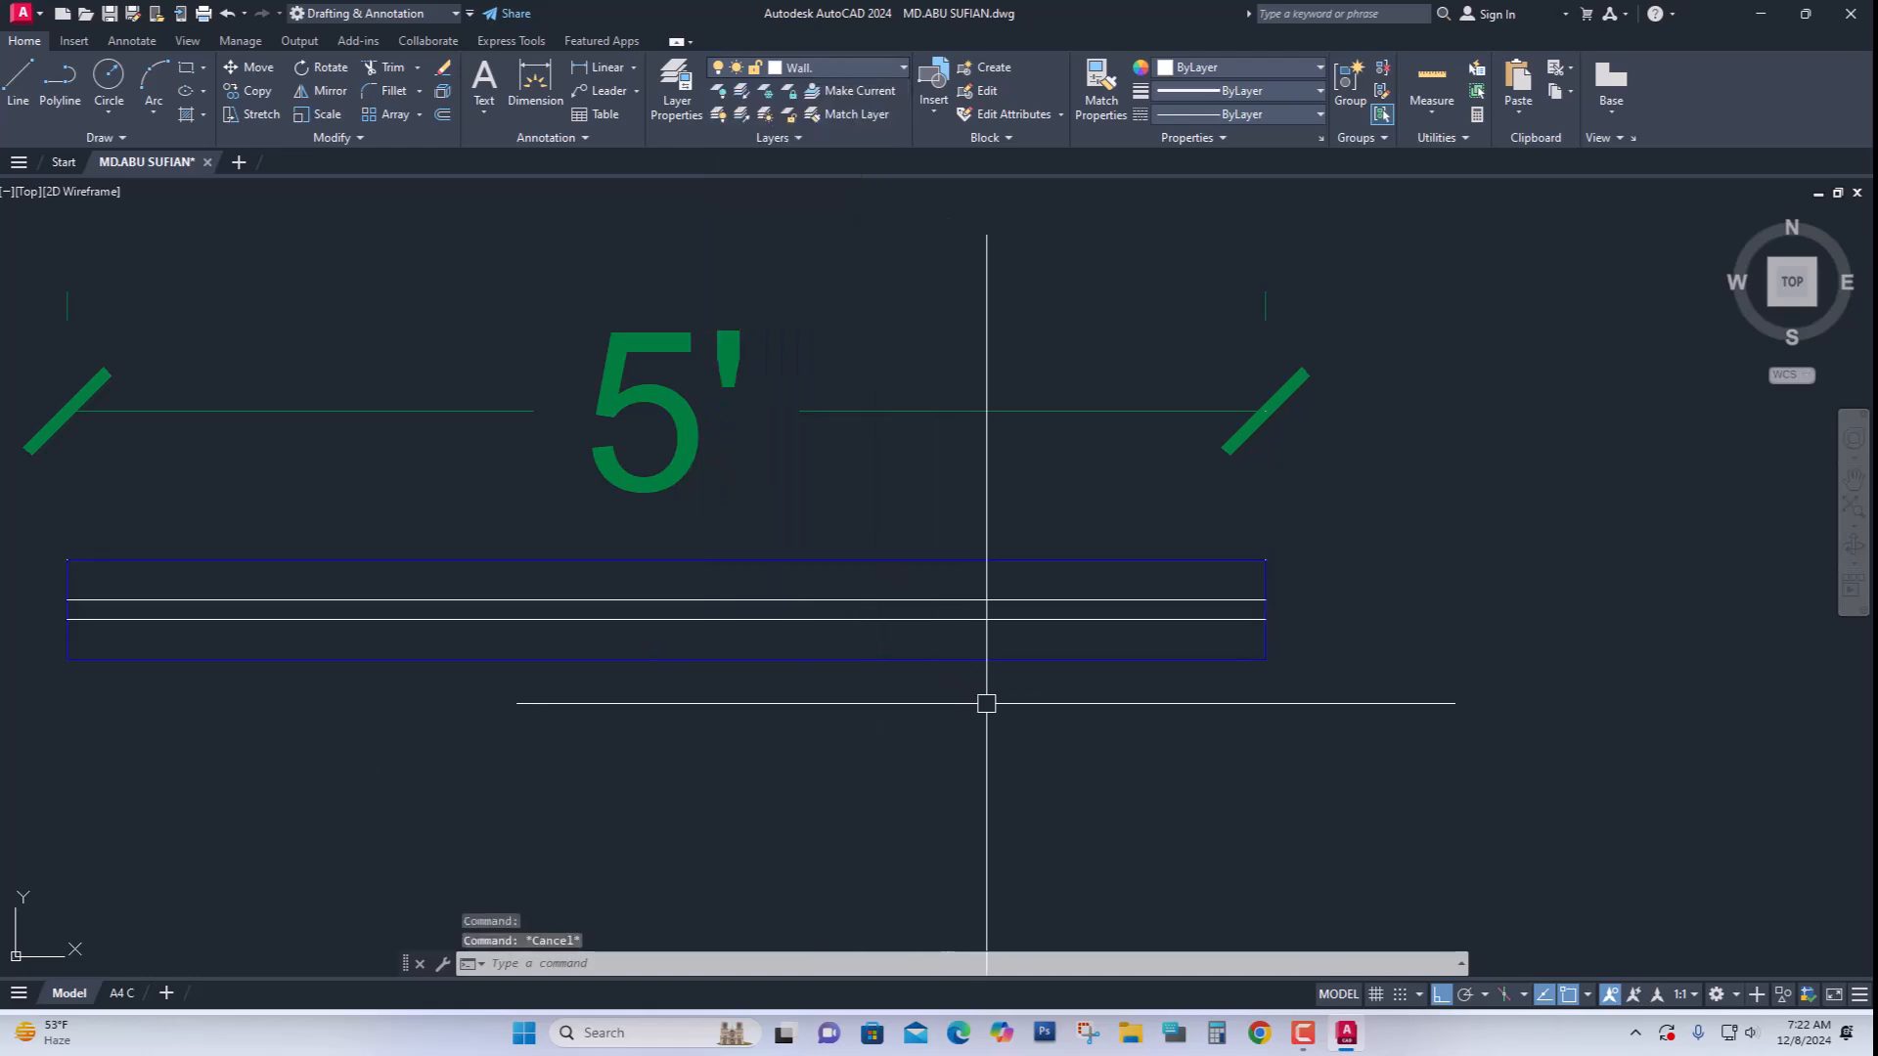
Move the two inner glass lines of the window to the WIN layer
click(718, 632)
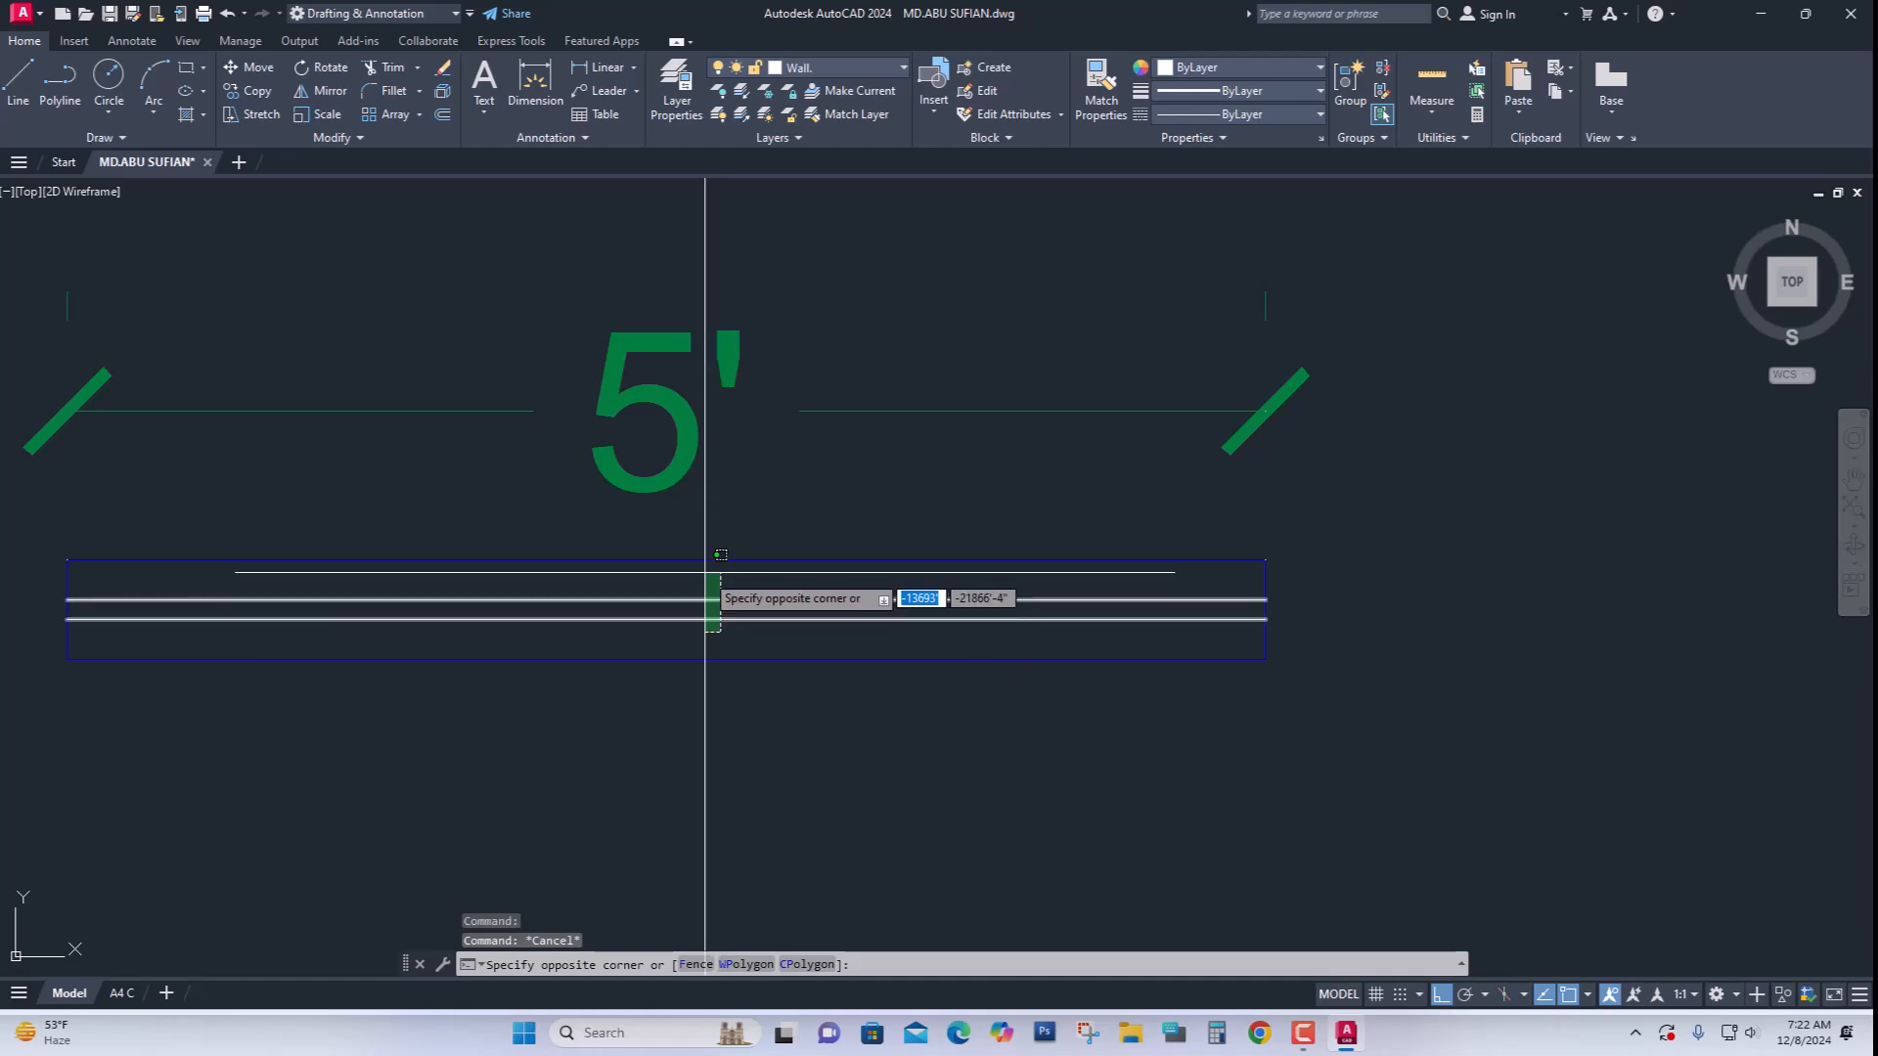
click(701, 577)
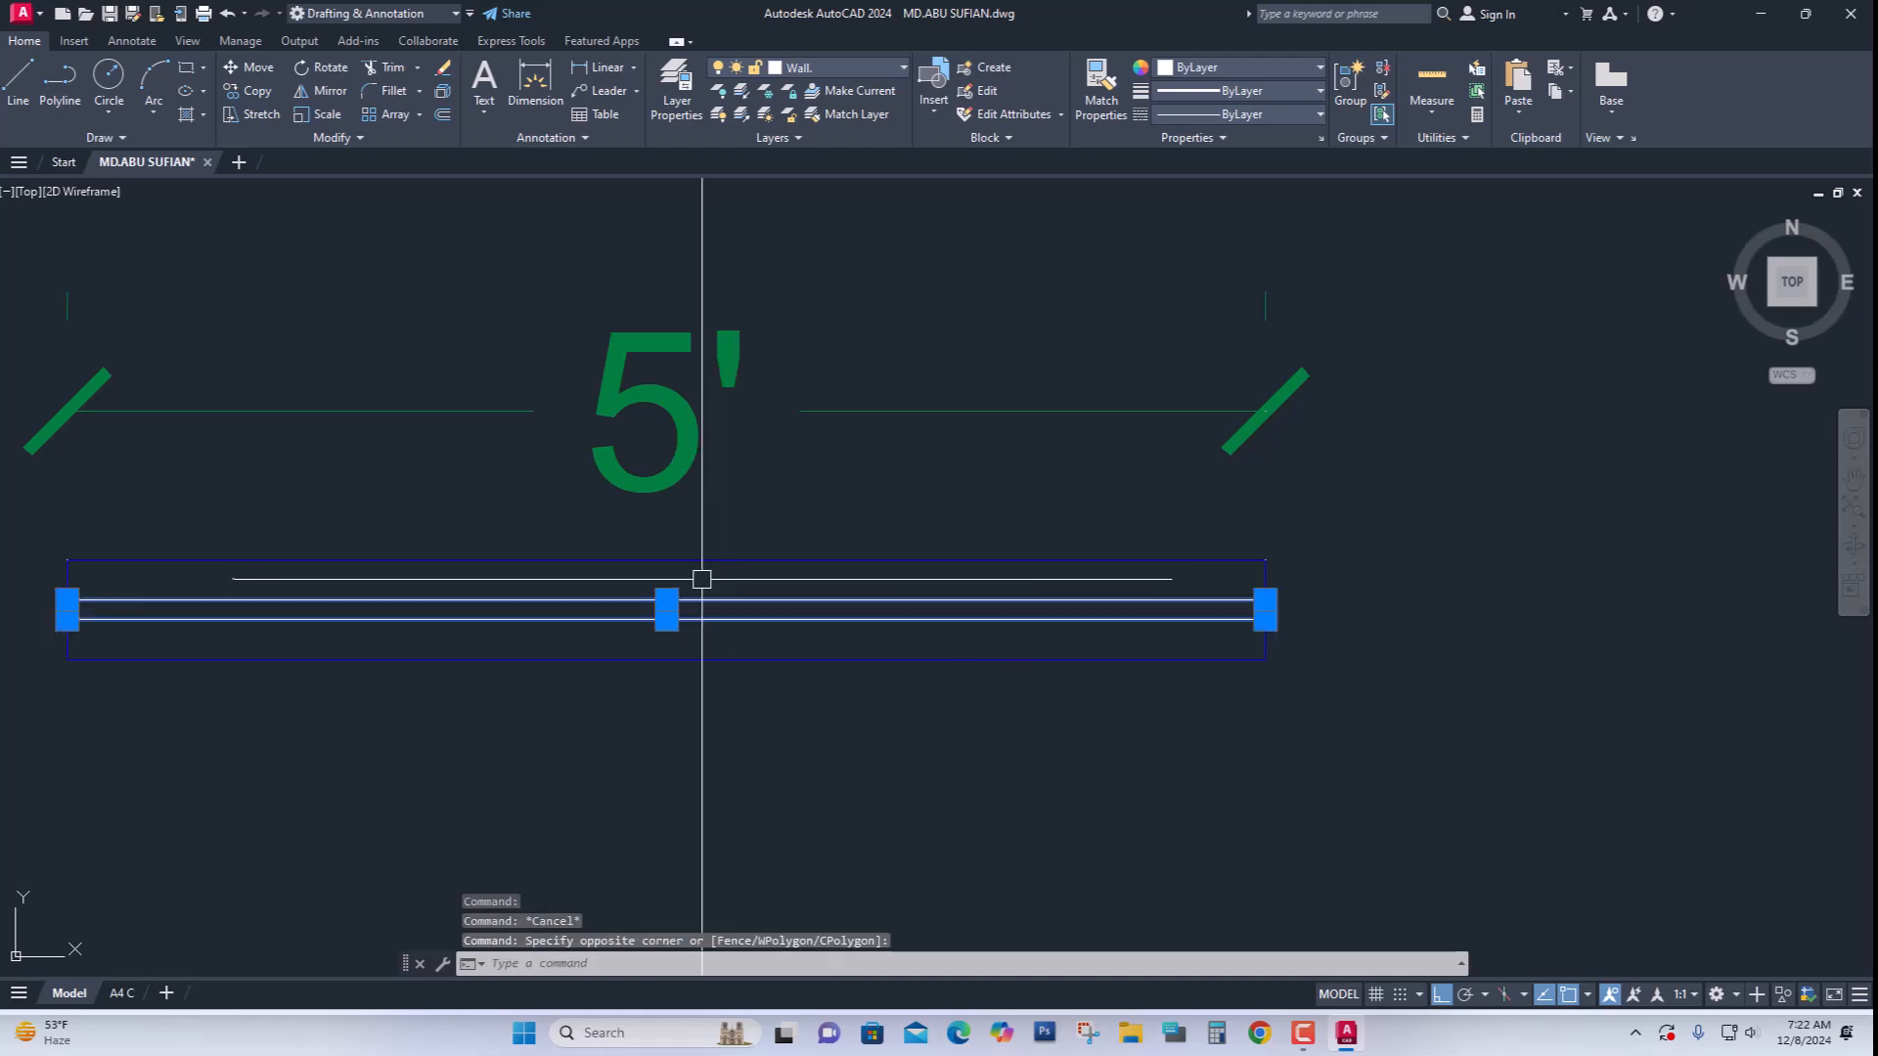
click(812, 69)
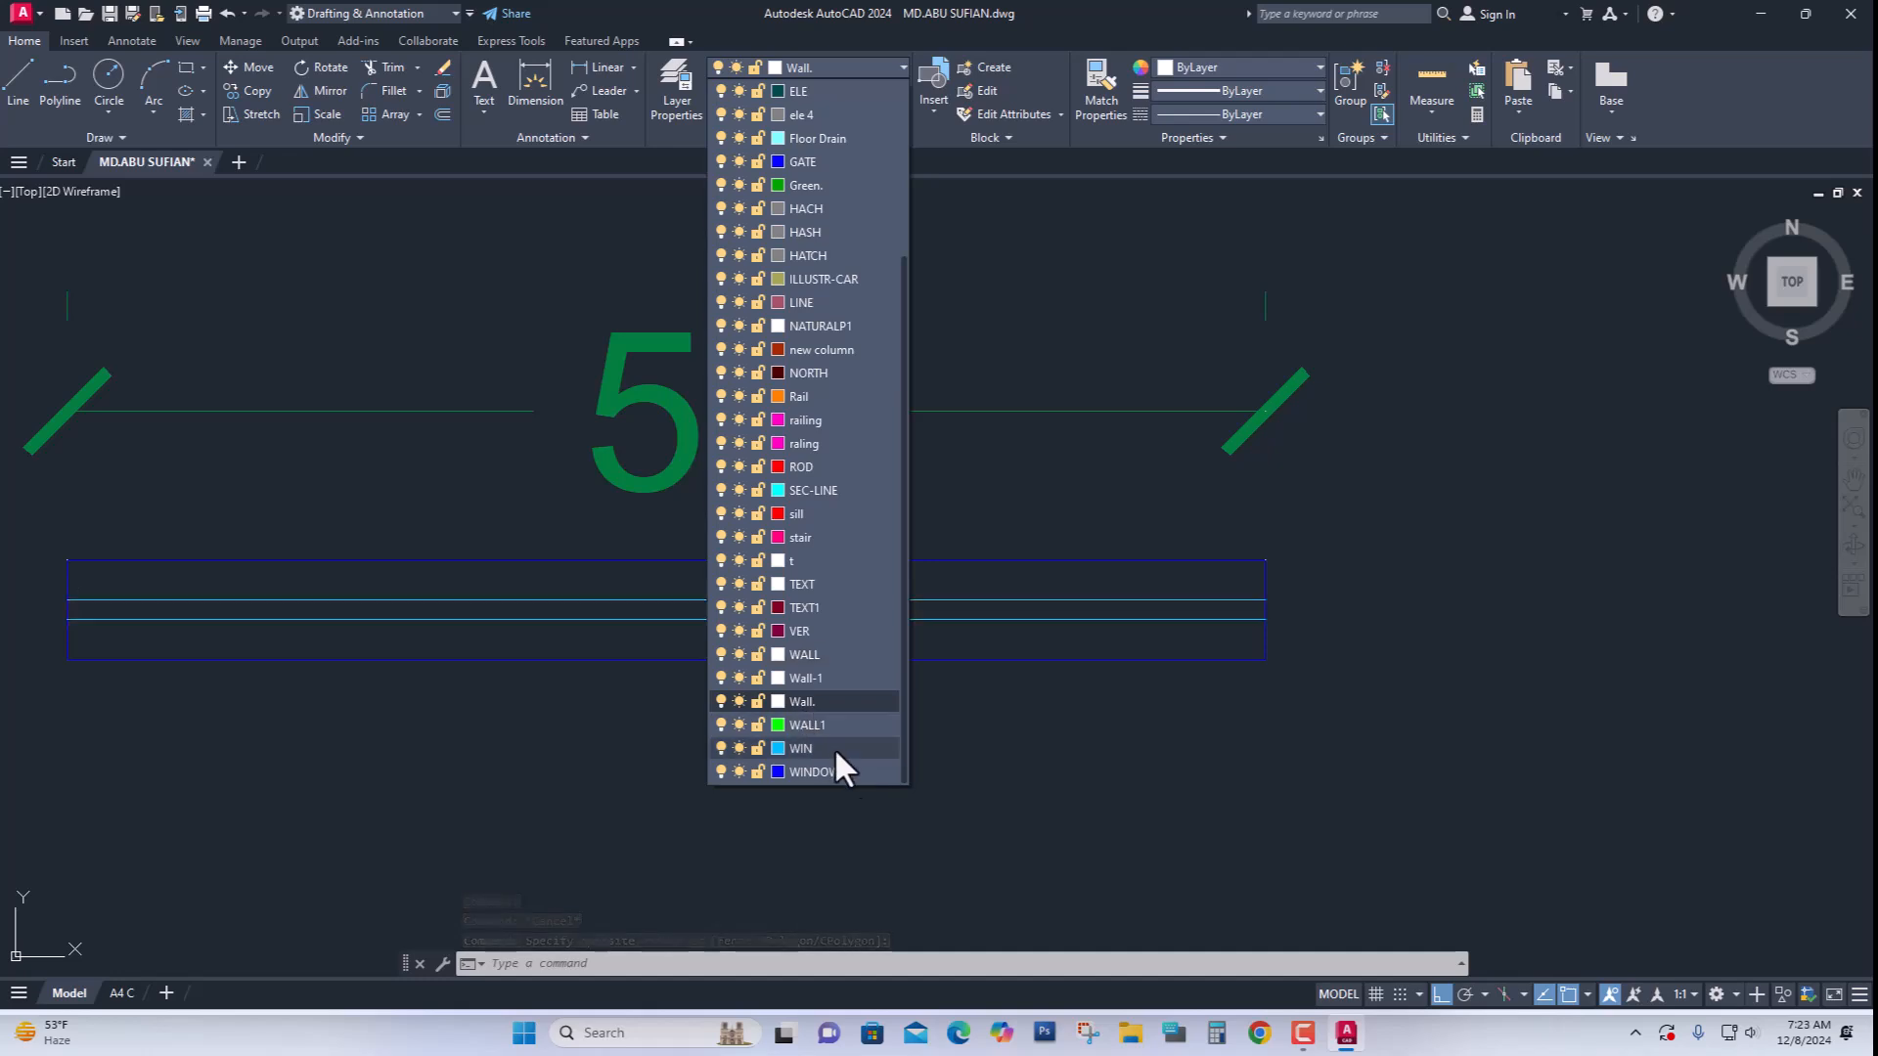
click(804, 748)
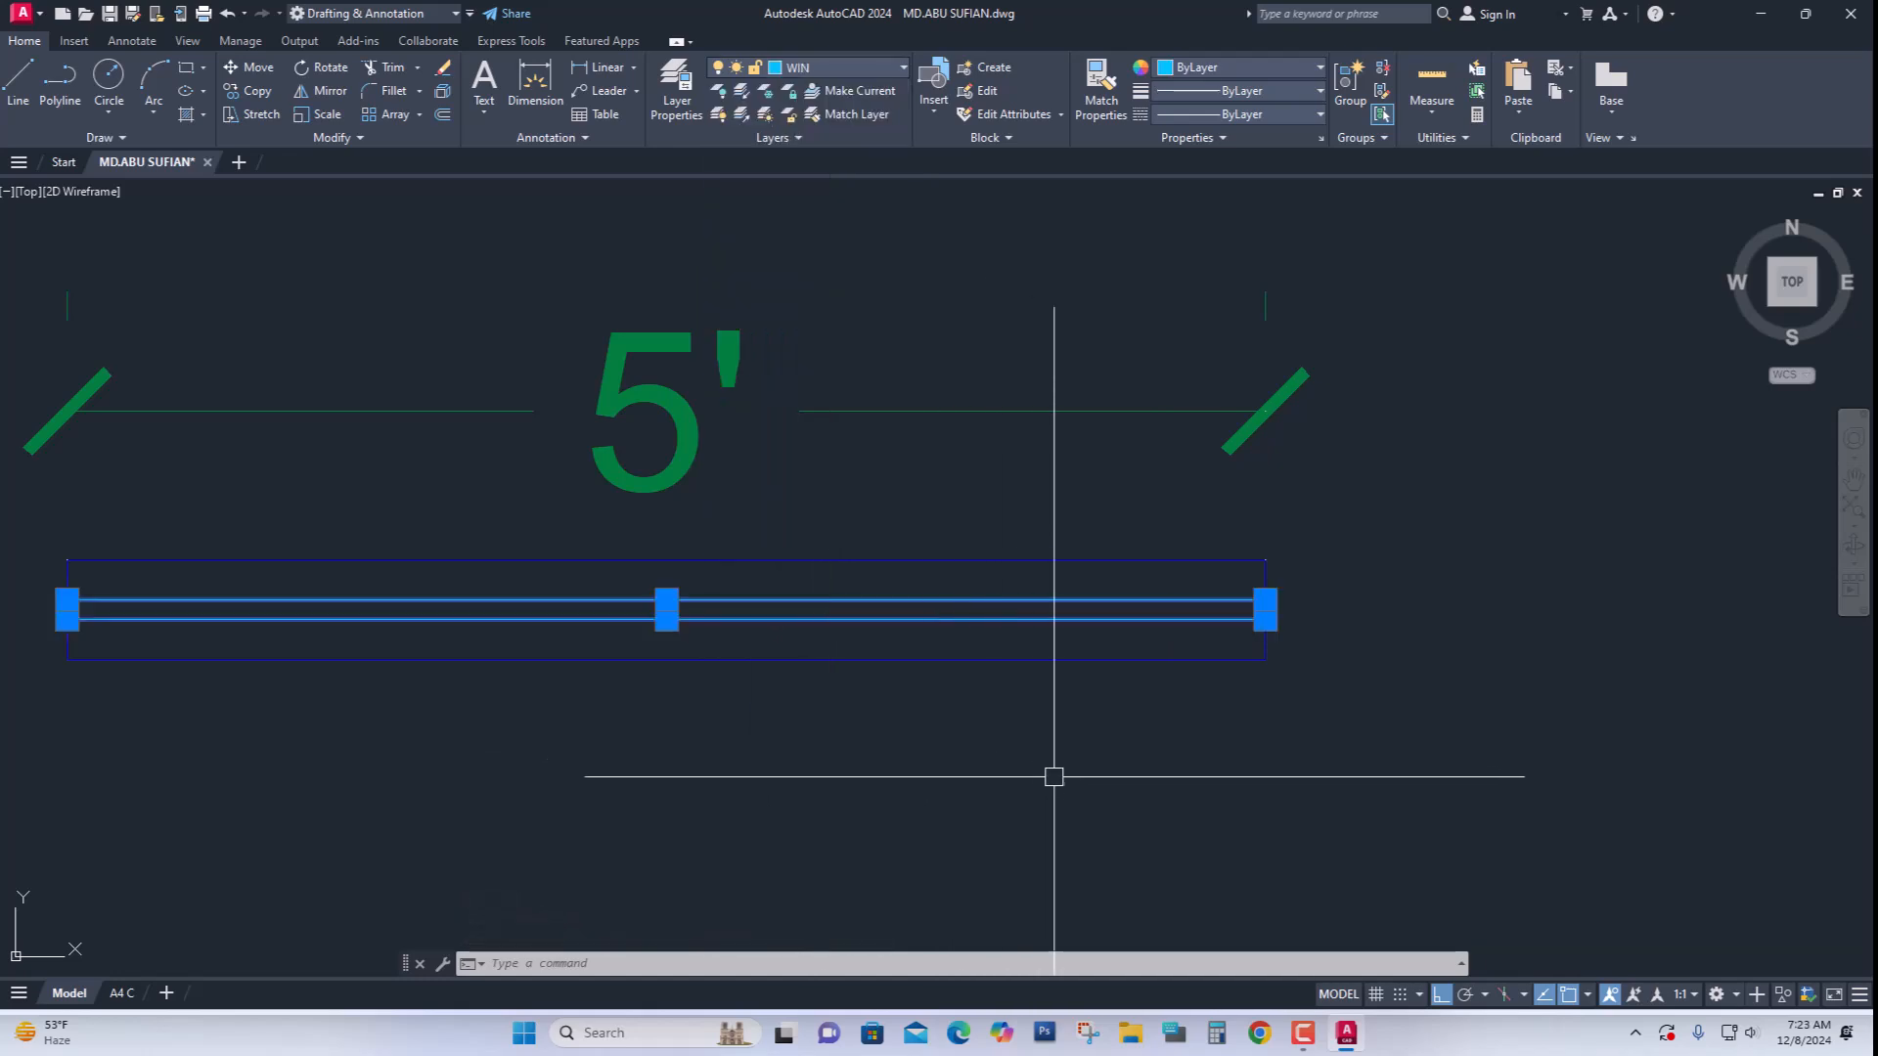
key(Escape)
Move the four outline edges of the window to the WALL1 layer
scroll(1123, 772, down, 4)
scroll(1195, 665, up, 4)
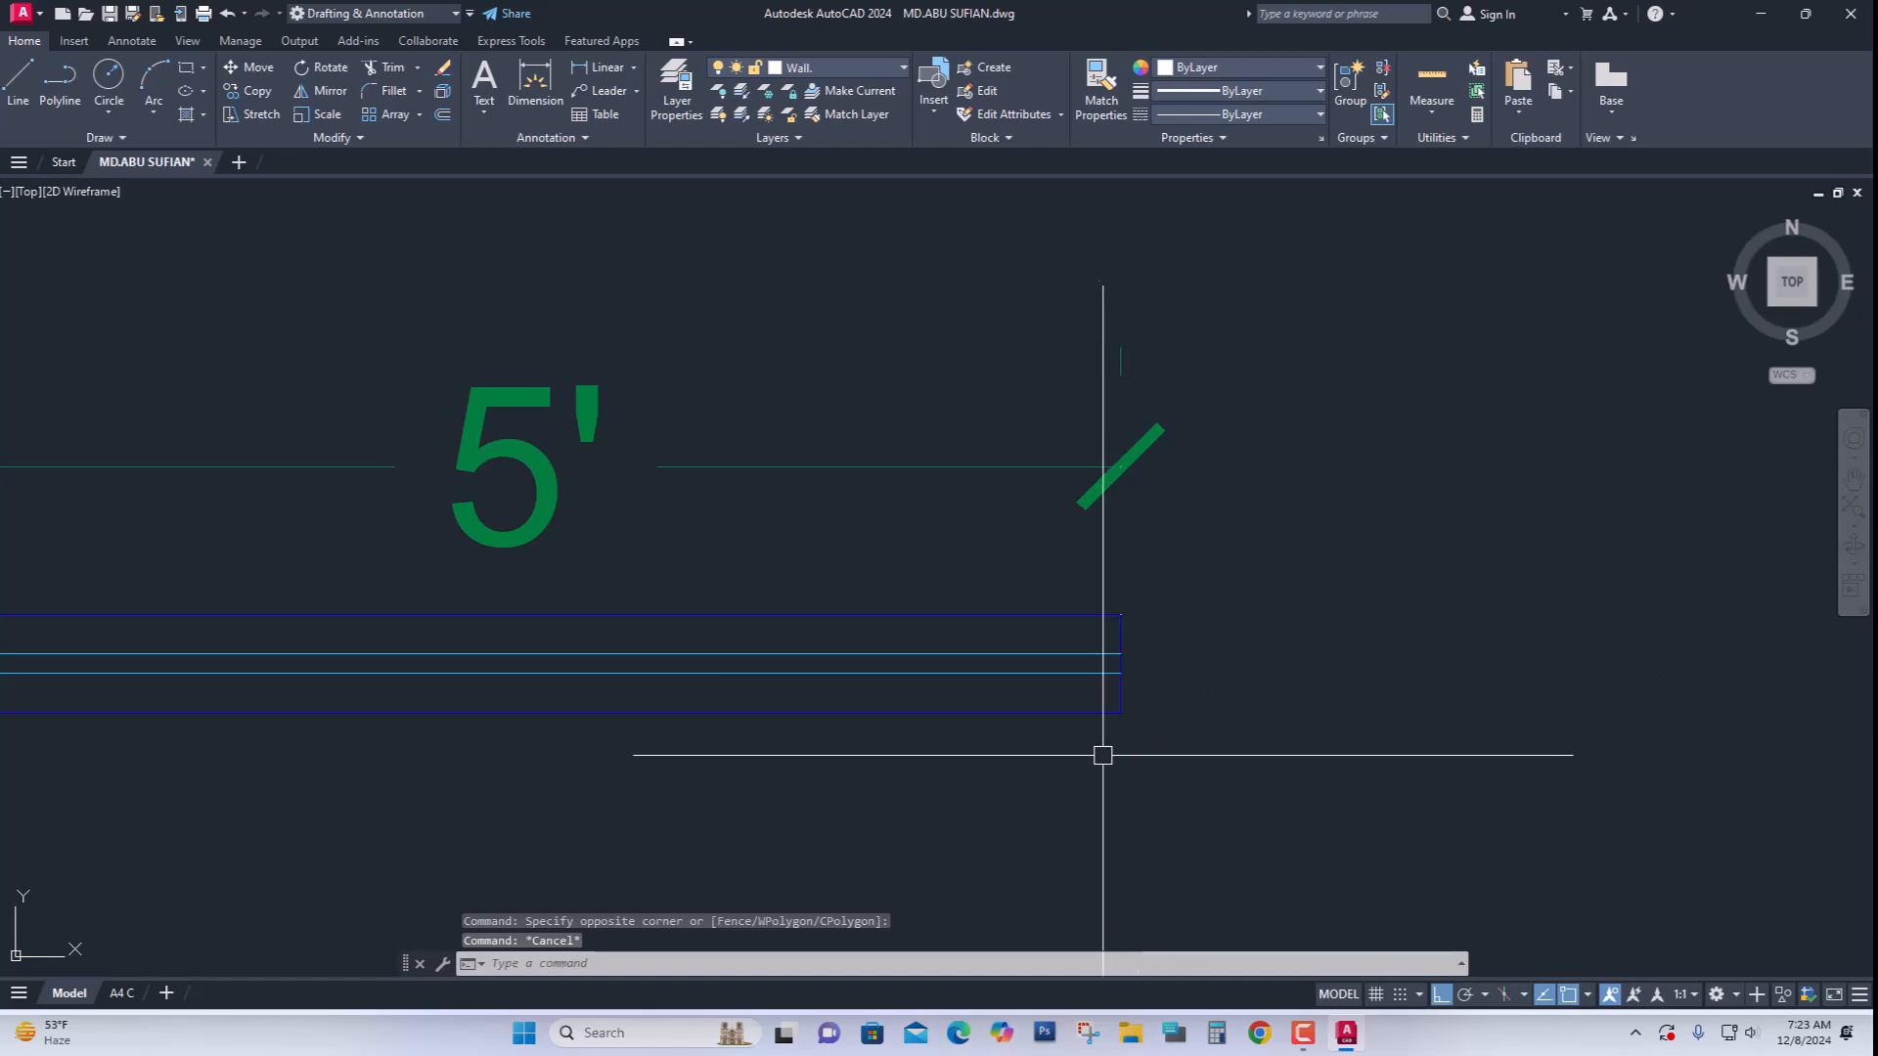
scroll(1115, 759, down, 2)
scroll(878, 631, up, 2)
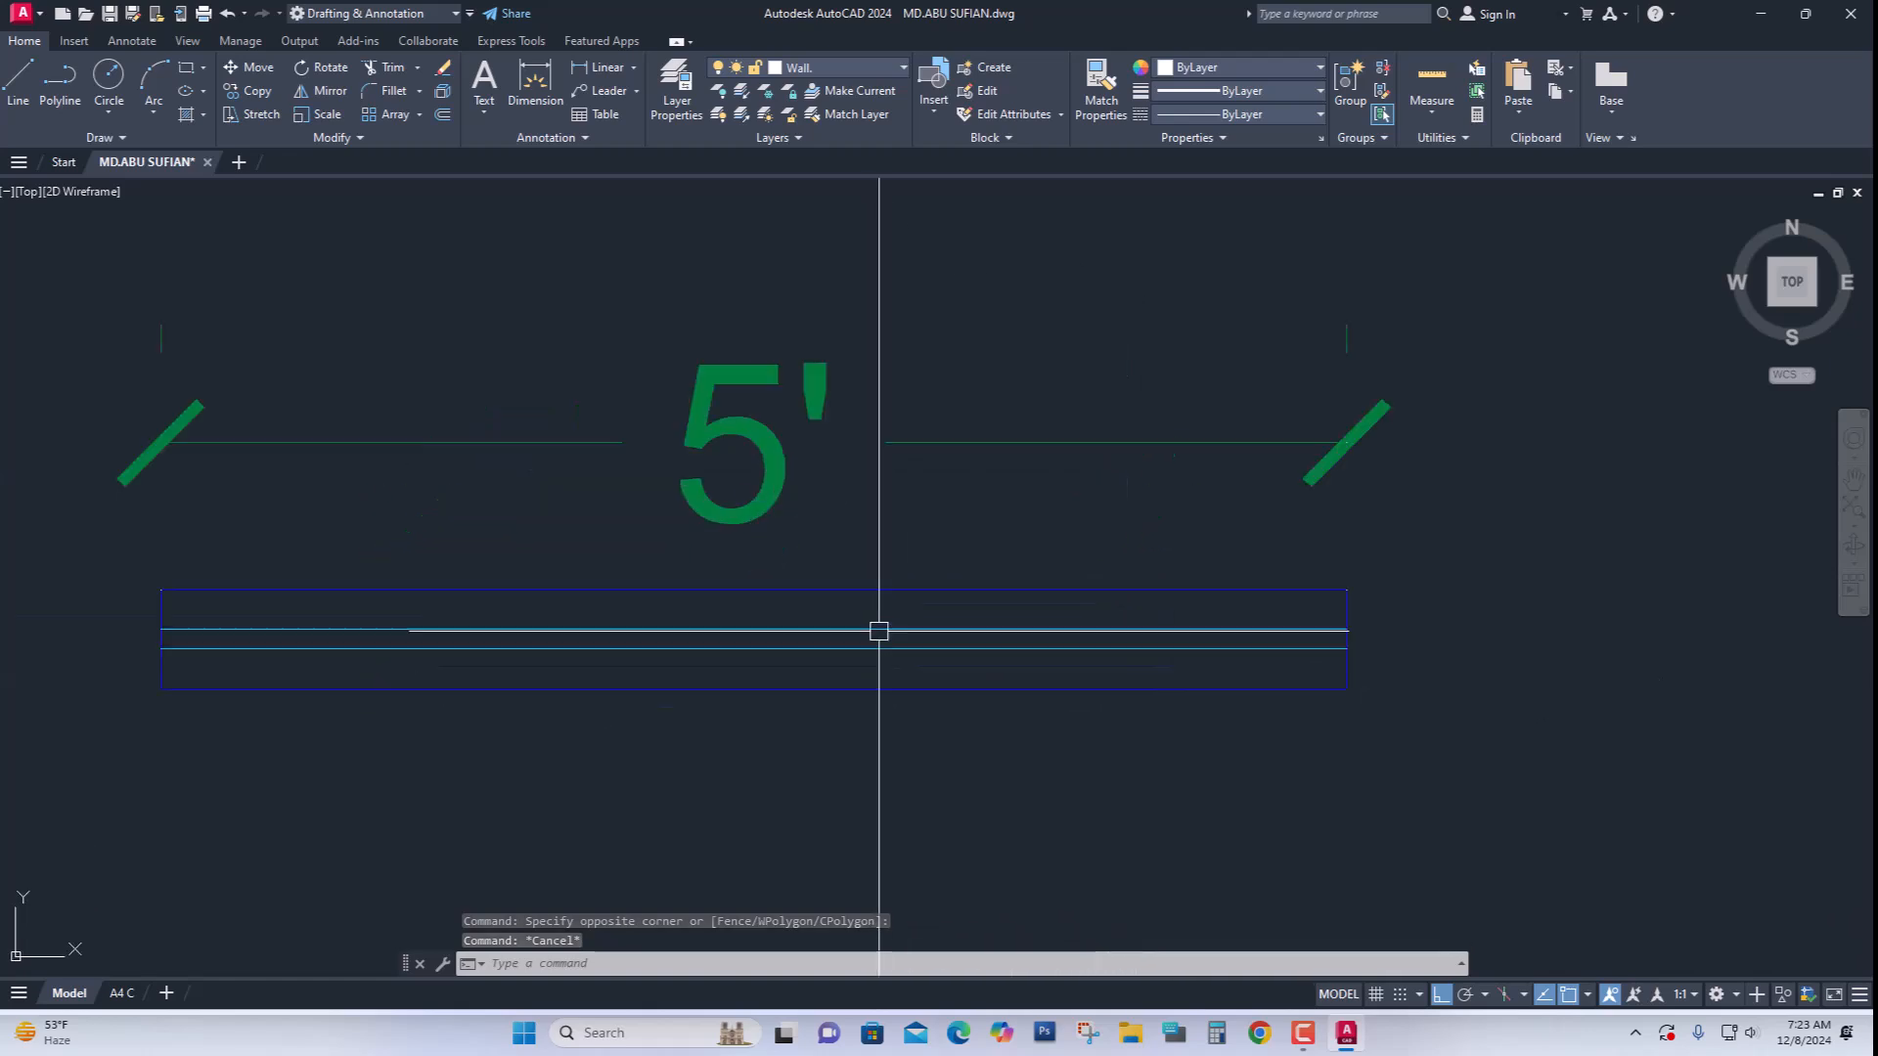
click(901, 683)
scroll(1358, 633, up, 2)
click(1338, 579)
click(1190, 561)
scroll(613, 662, down, 2)
middle_drag(284, 690, 1039, 671)
scroll(562, 597, up, 2)
click(762, 616)
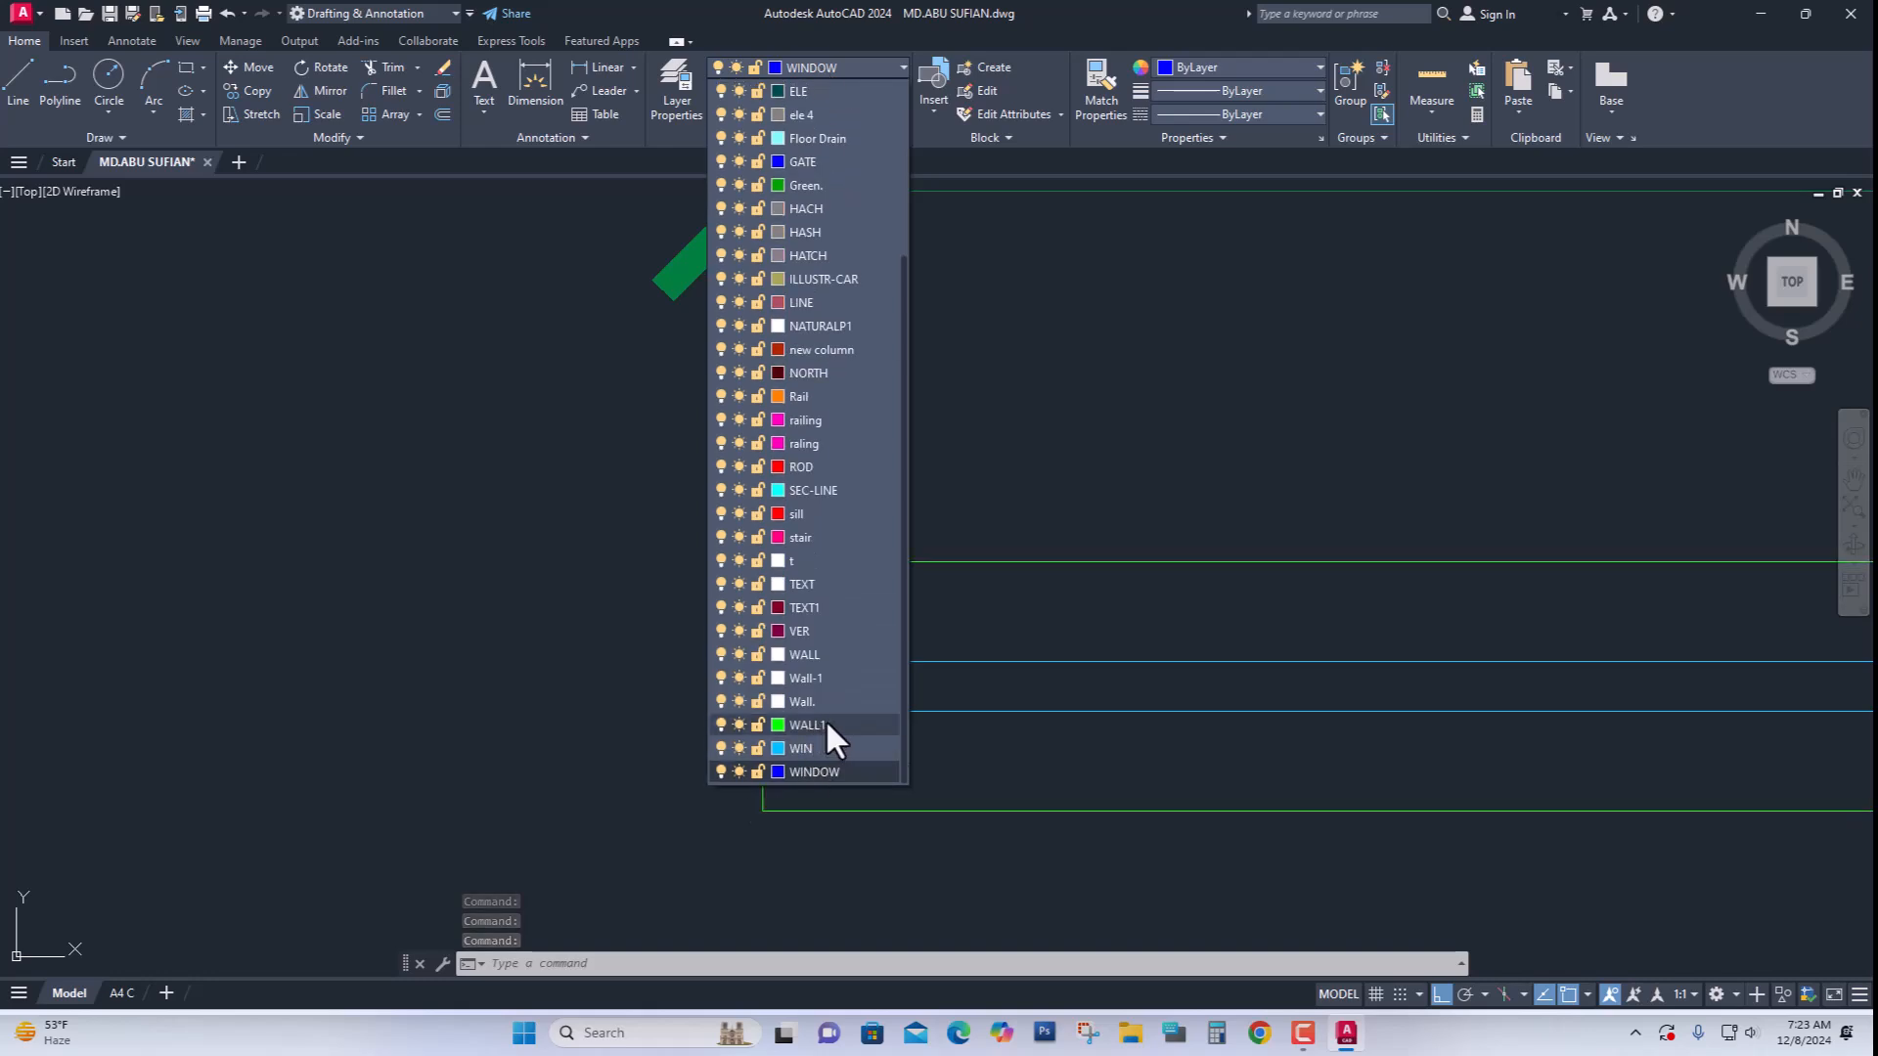
click(819, 724)
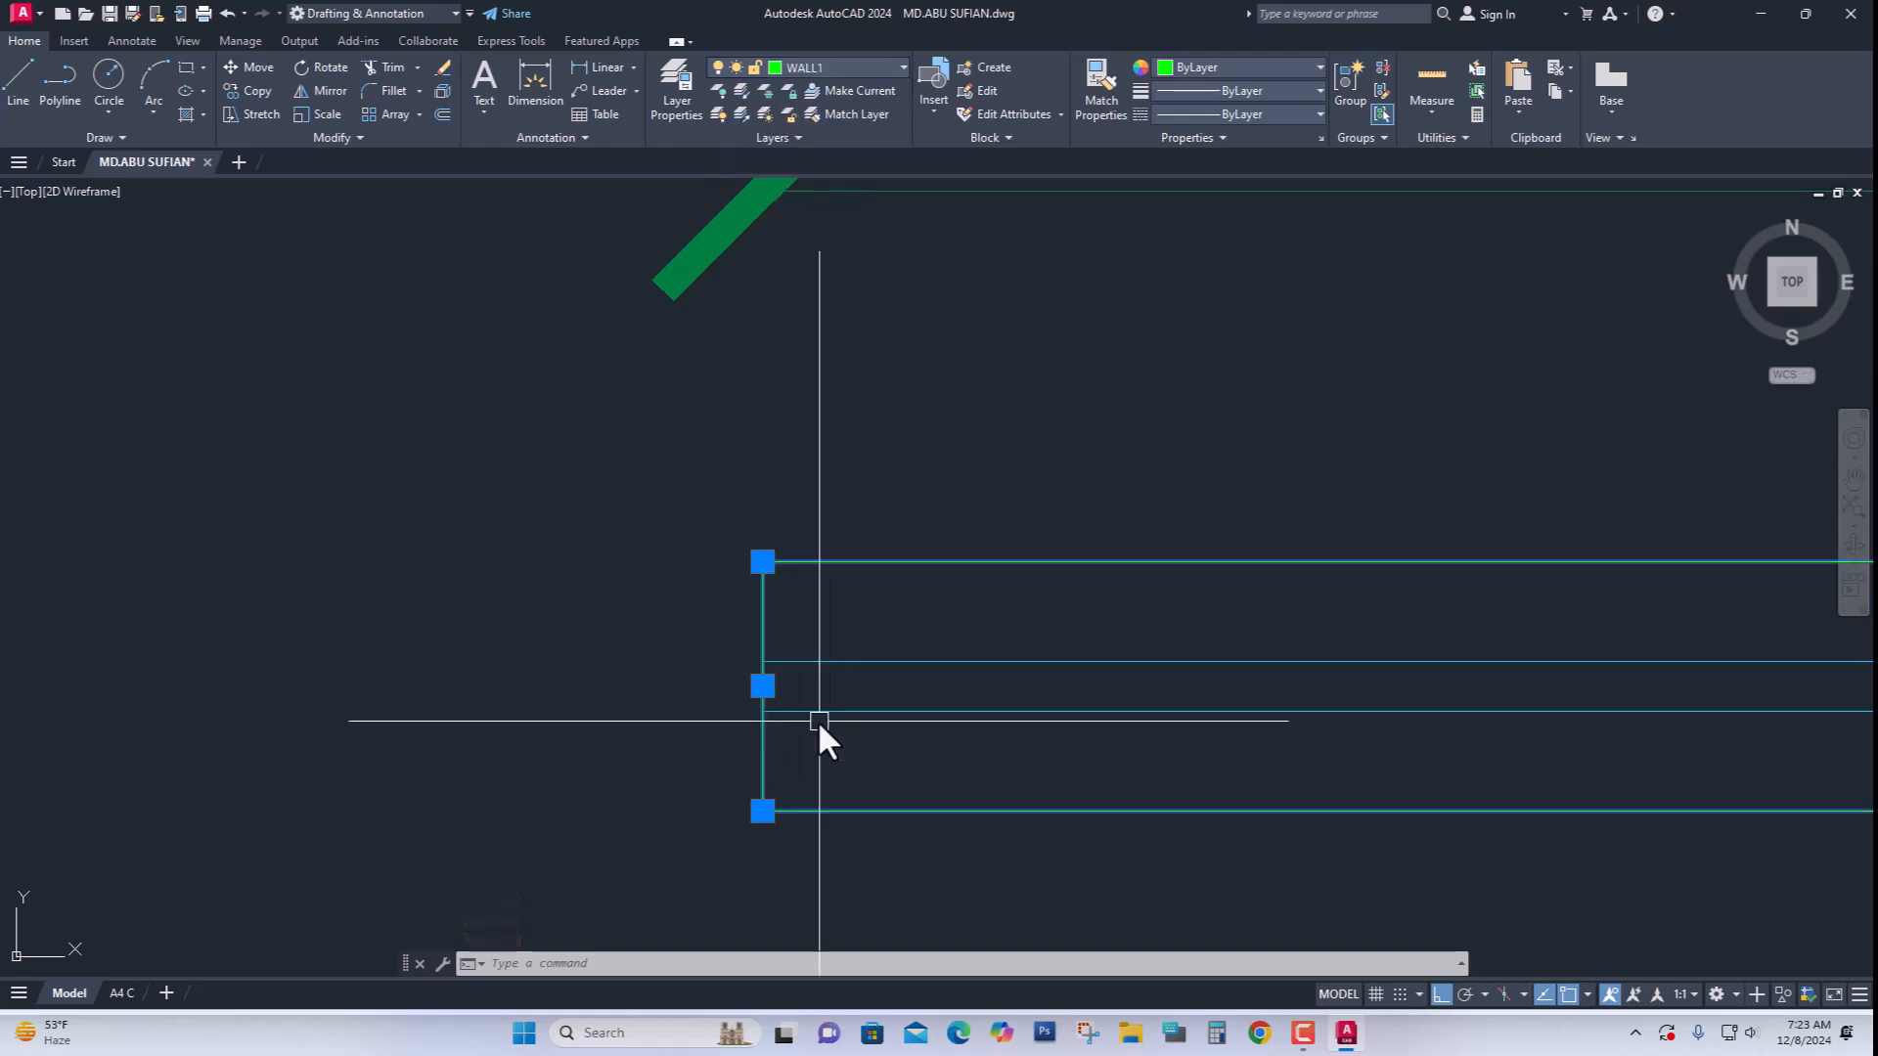
key(Escape)
Delete the linear dimension above the window
scroll(586, 616, down, 2)
scroll(944, 709, up, 2)
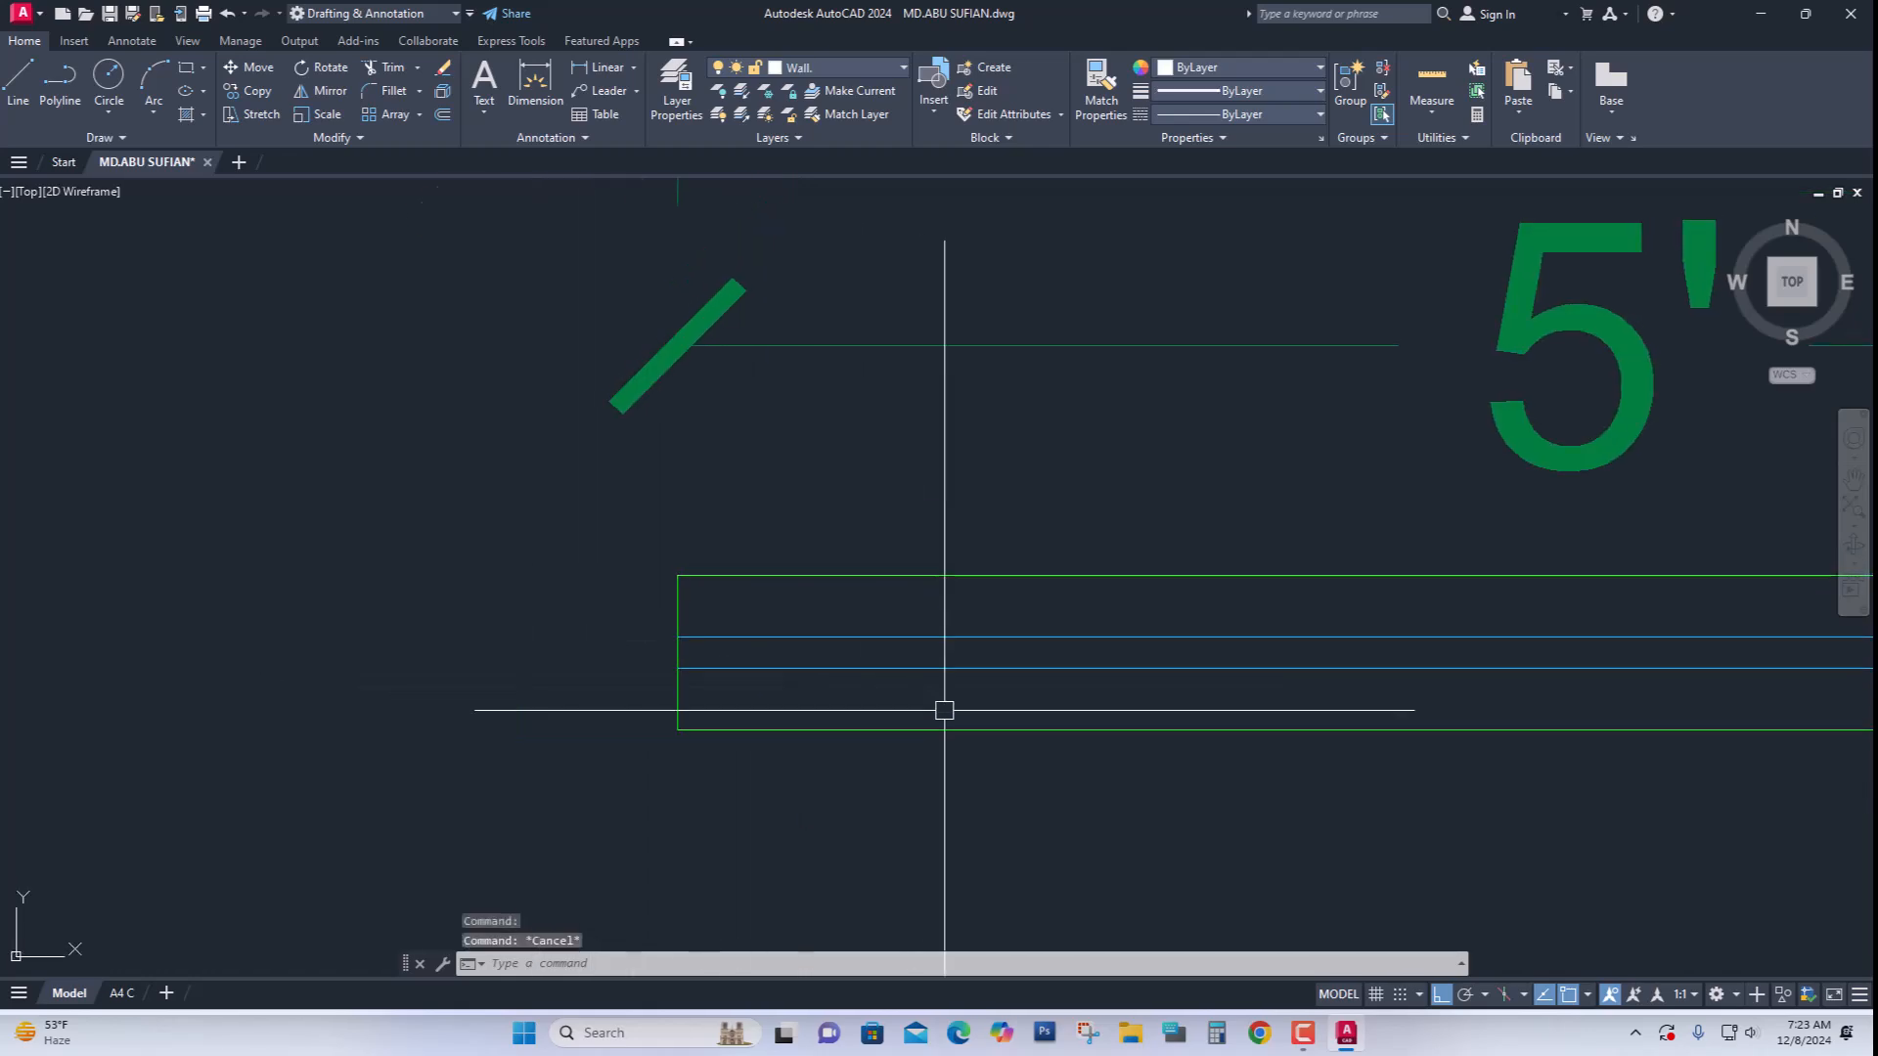
scroll(817, 691, down, 5)
middle_drag(1340, 731, 1060, 742)
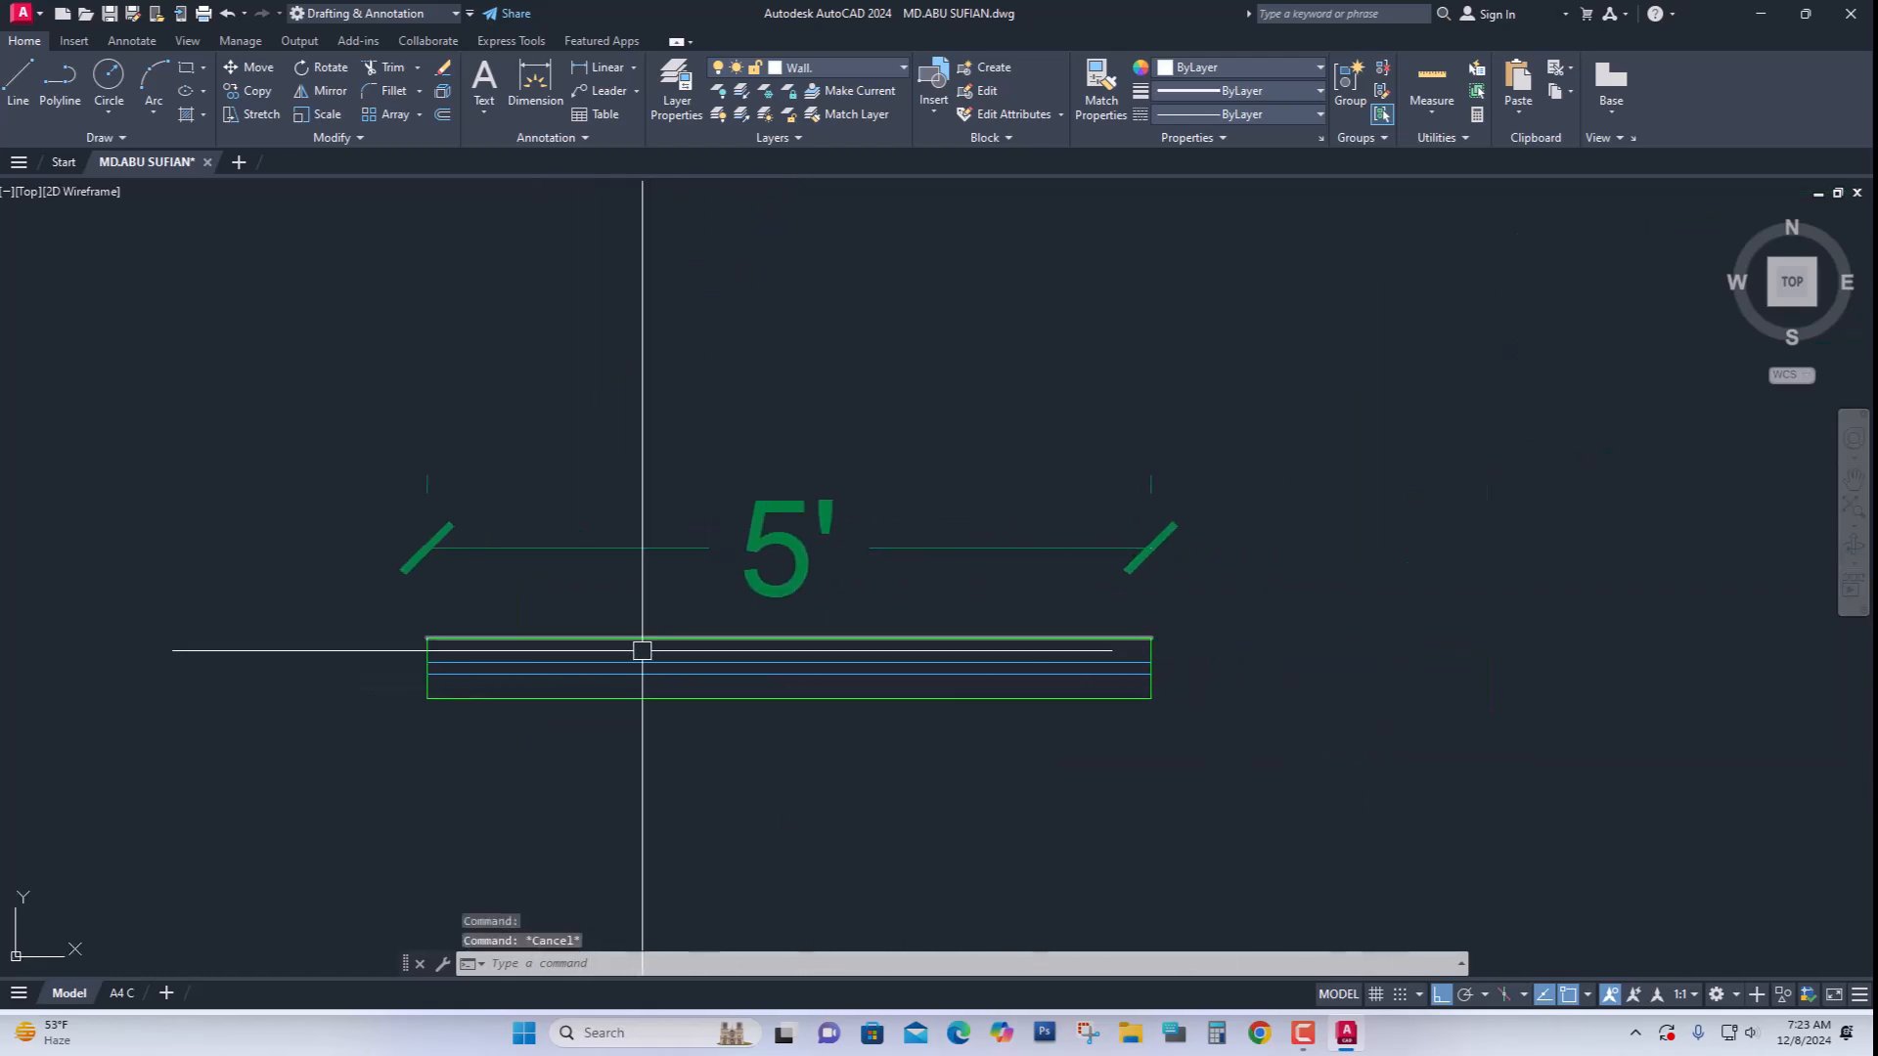
mouse_move(786, 763)
middle_down()
mouse_move(742, 721)
mouse_move(770, 696)
middle_up()
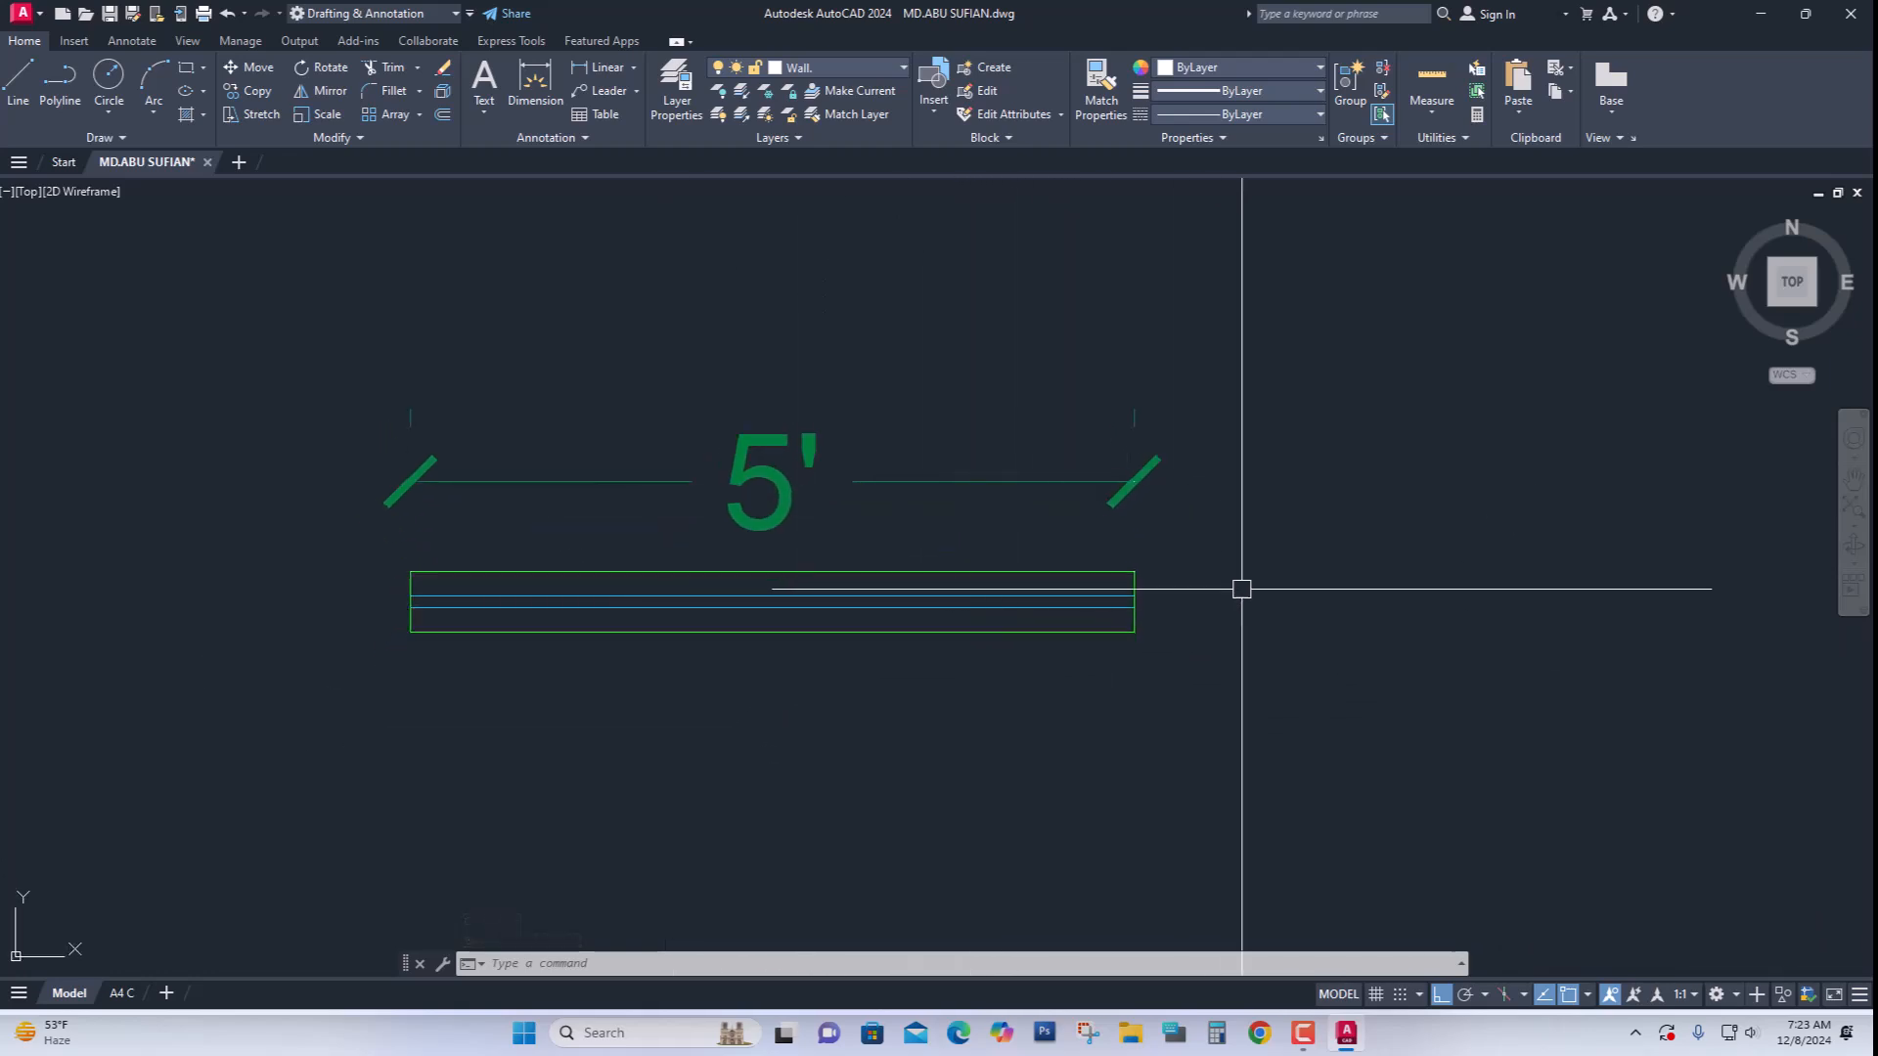
scroll(1228, 537, up, 2)
middle_drag(1060, 695, 1423, 681)
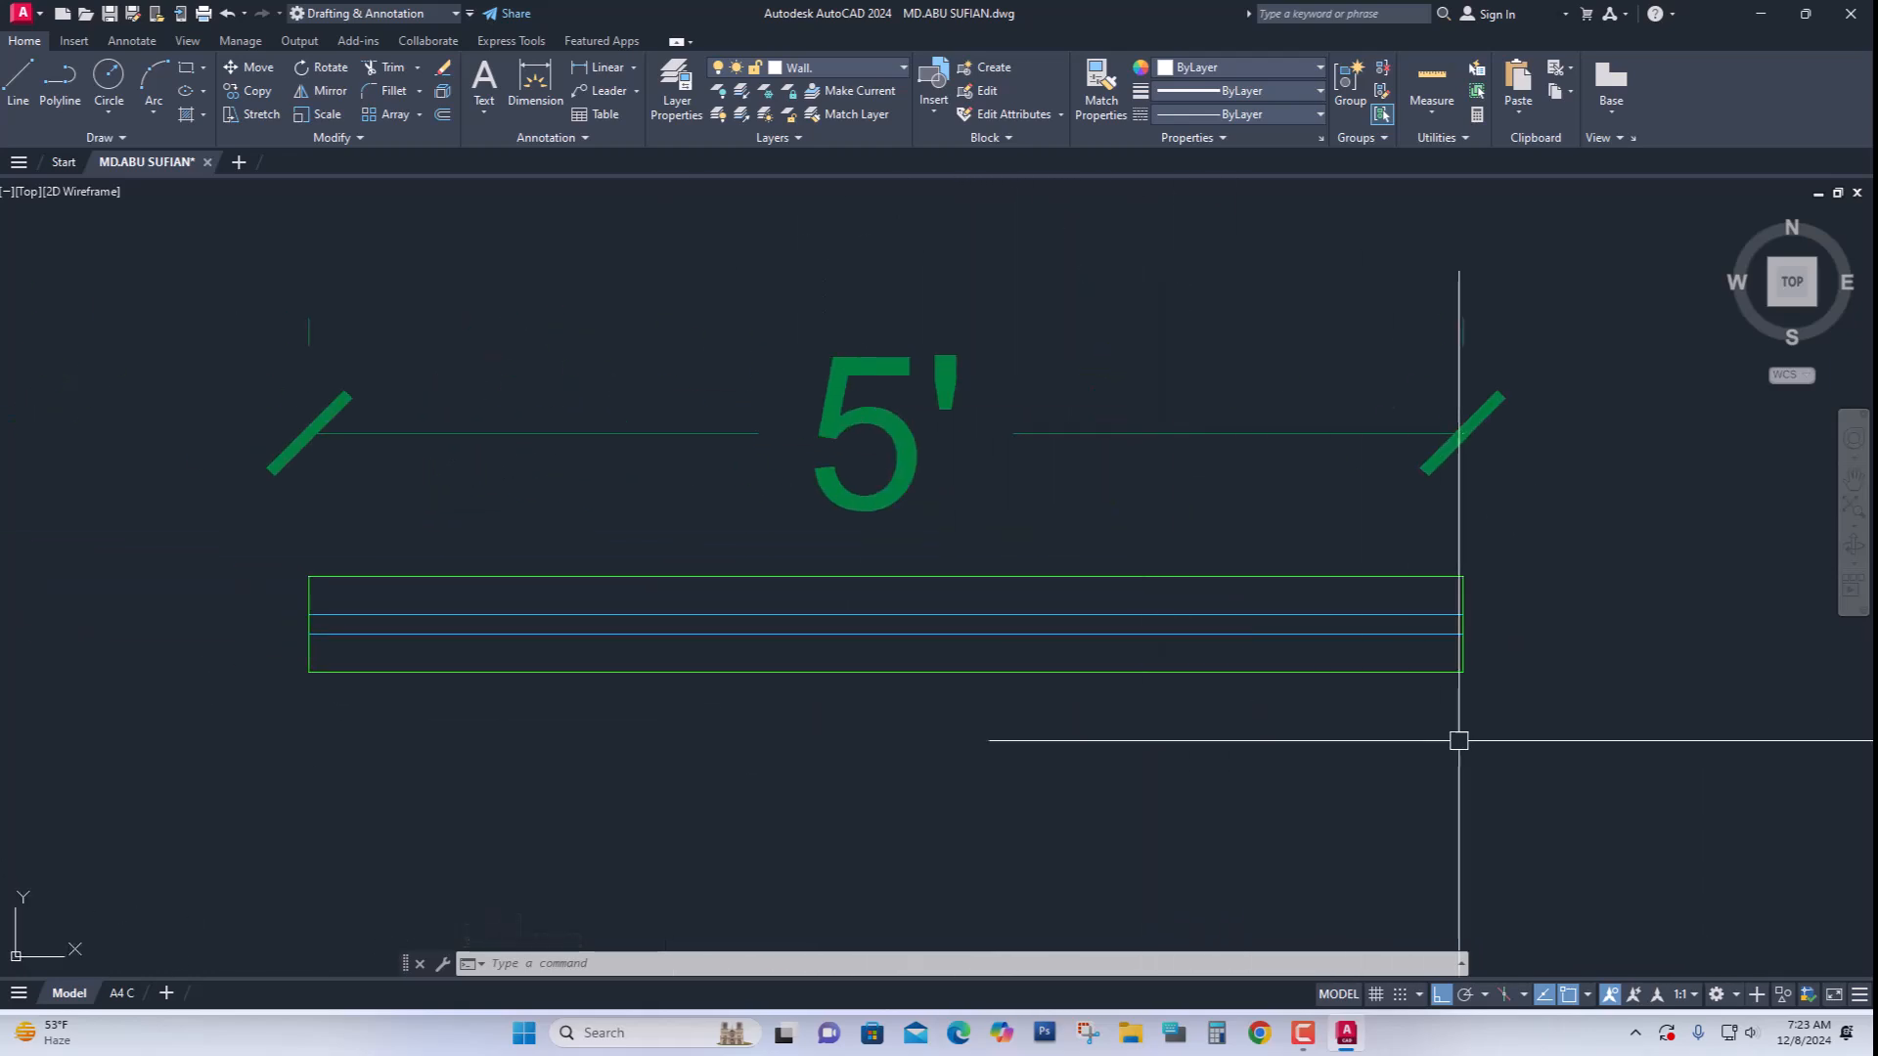
click(1599, 735)
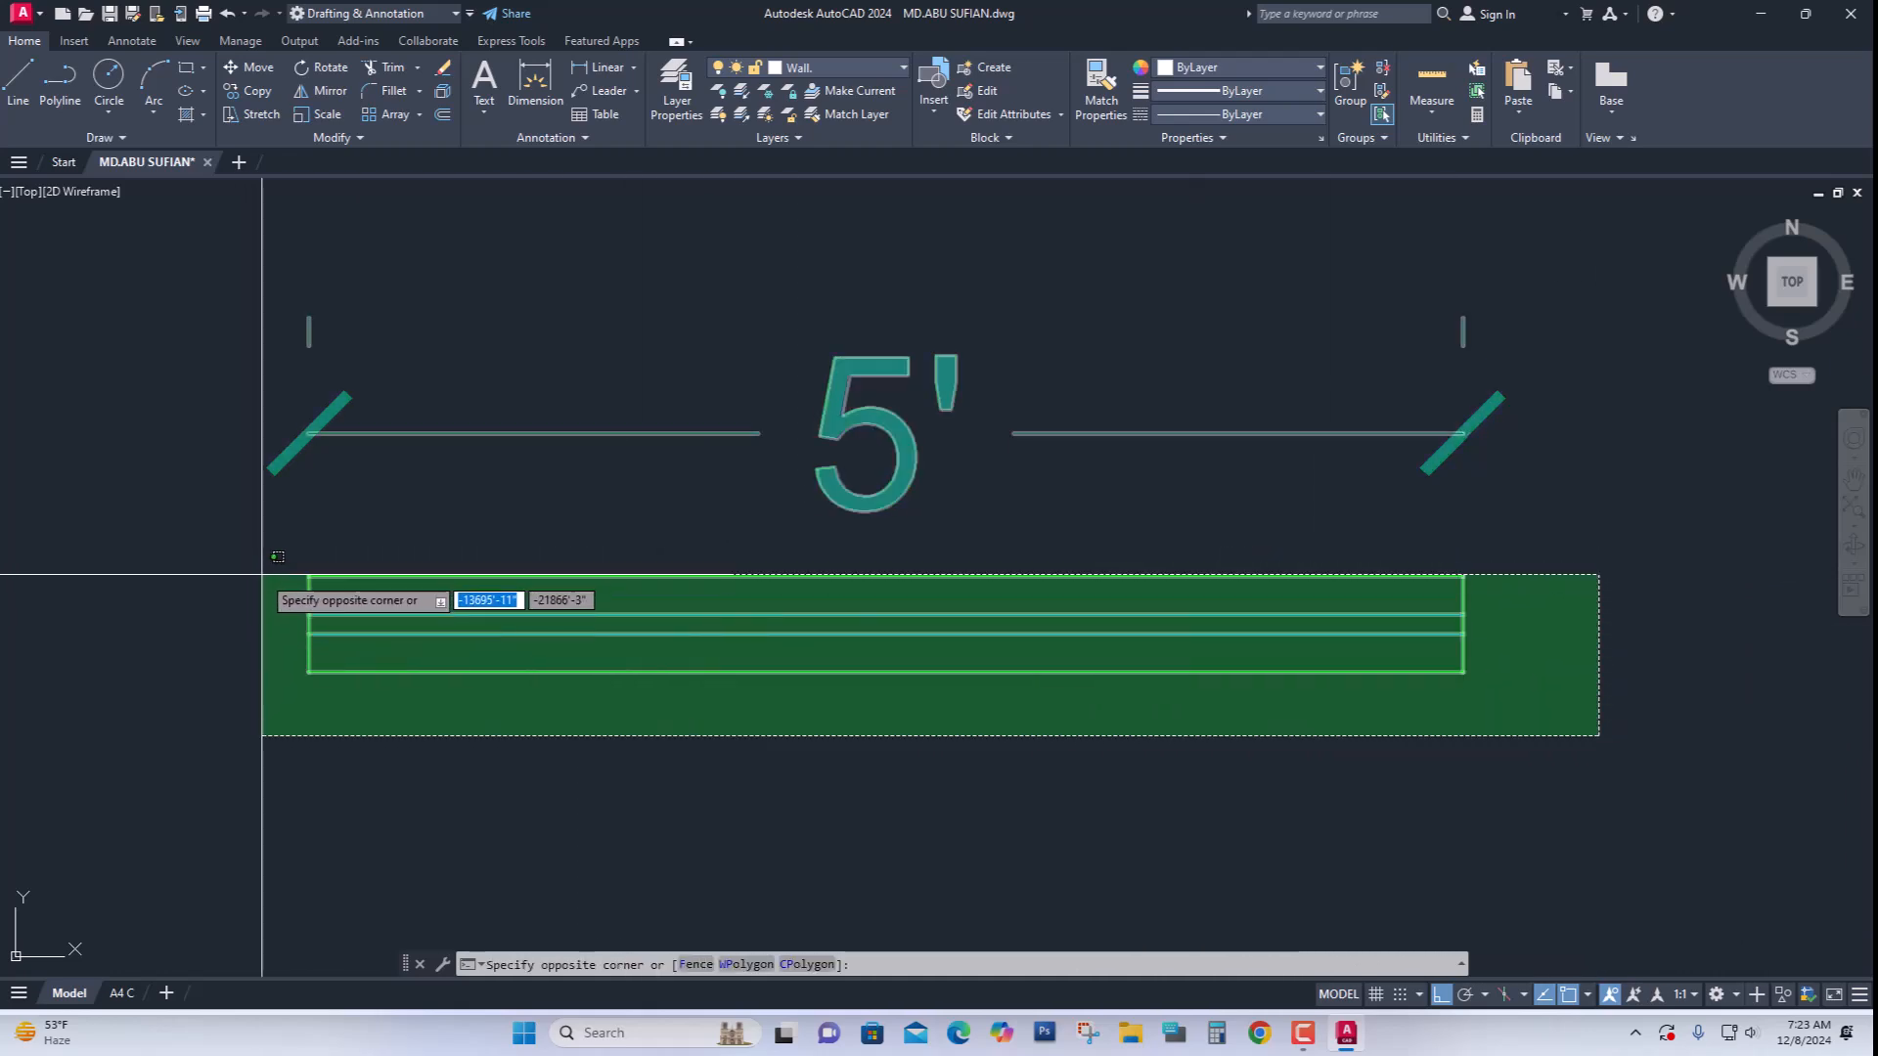
click(502, 740)
click(859, 433)
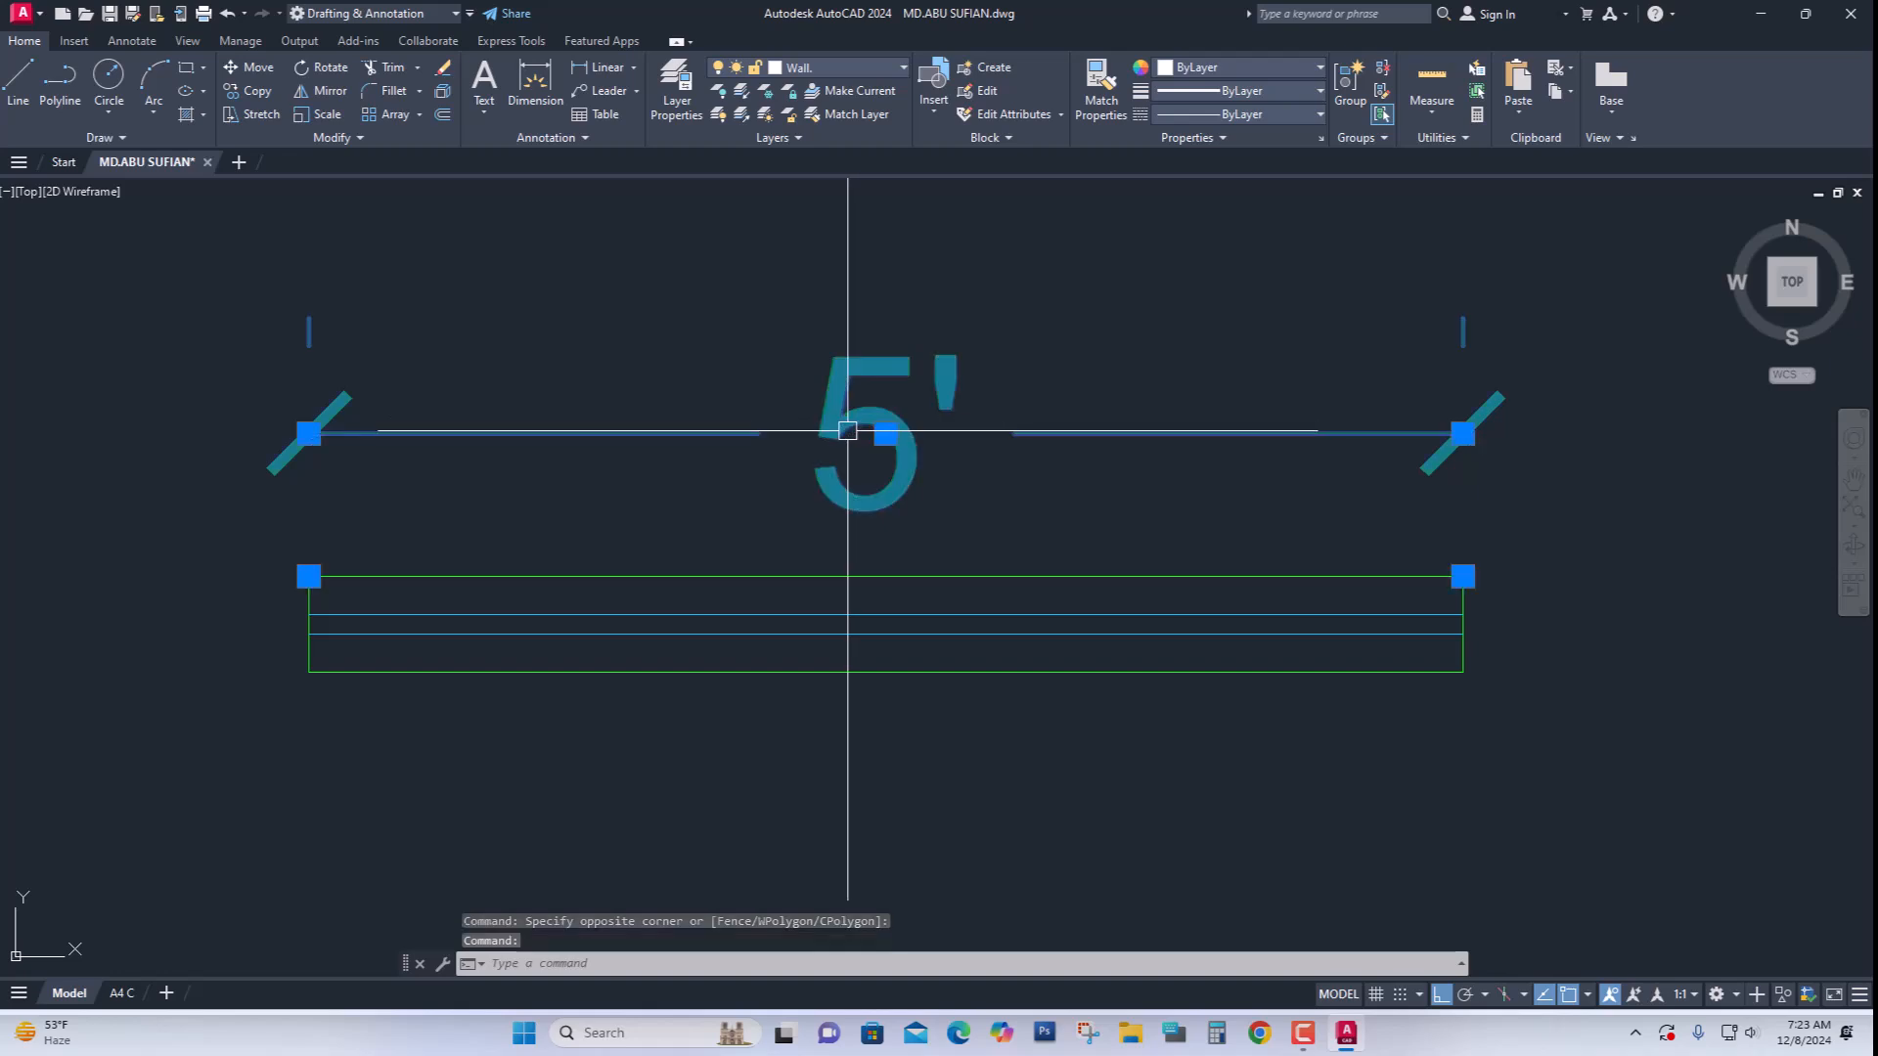
key(Delete)
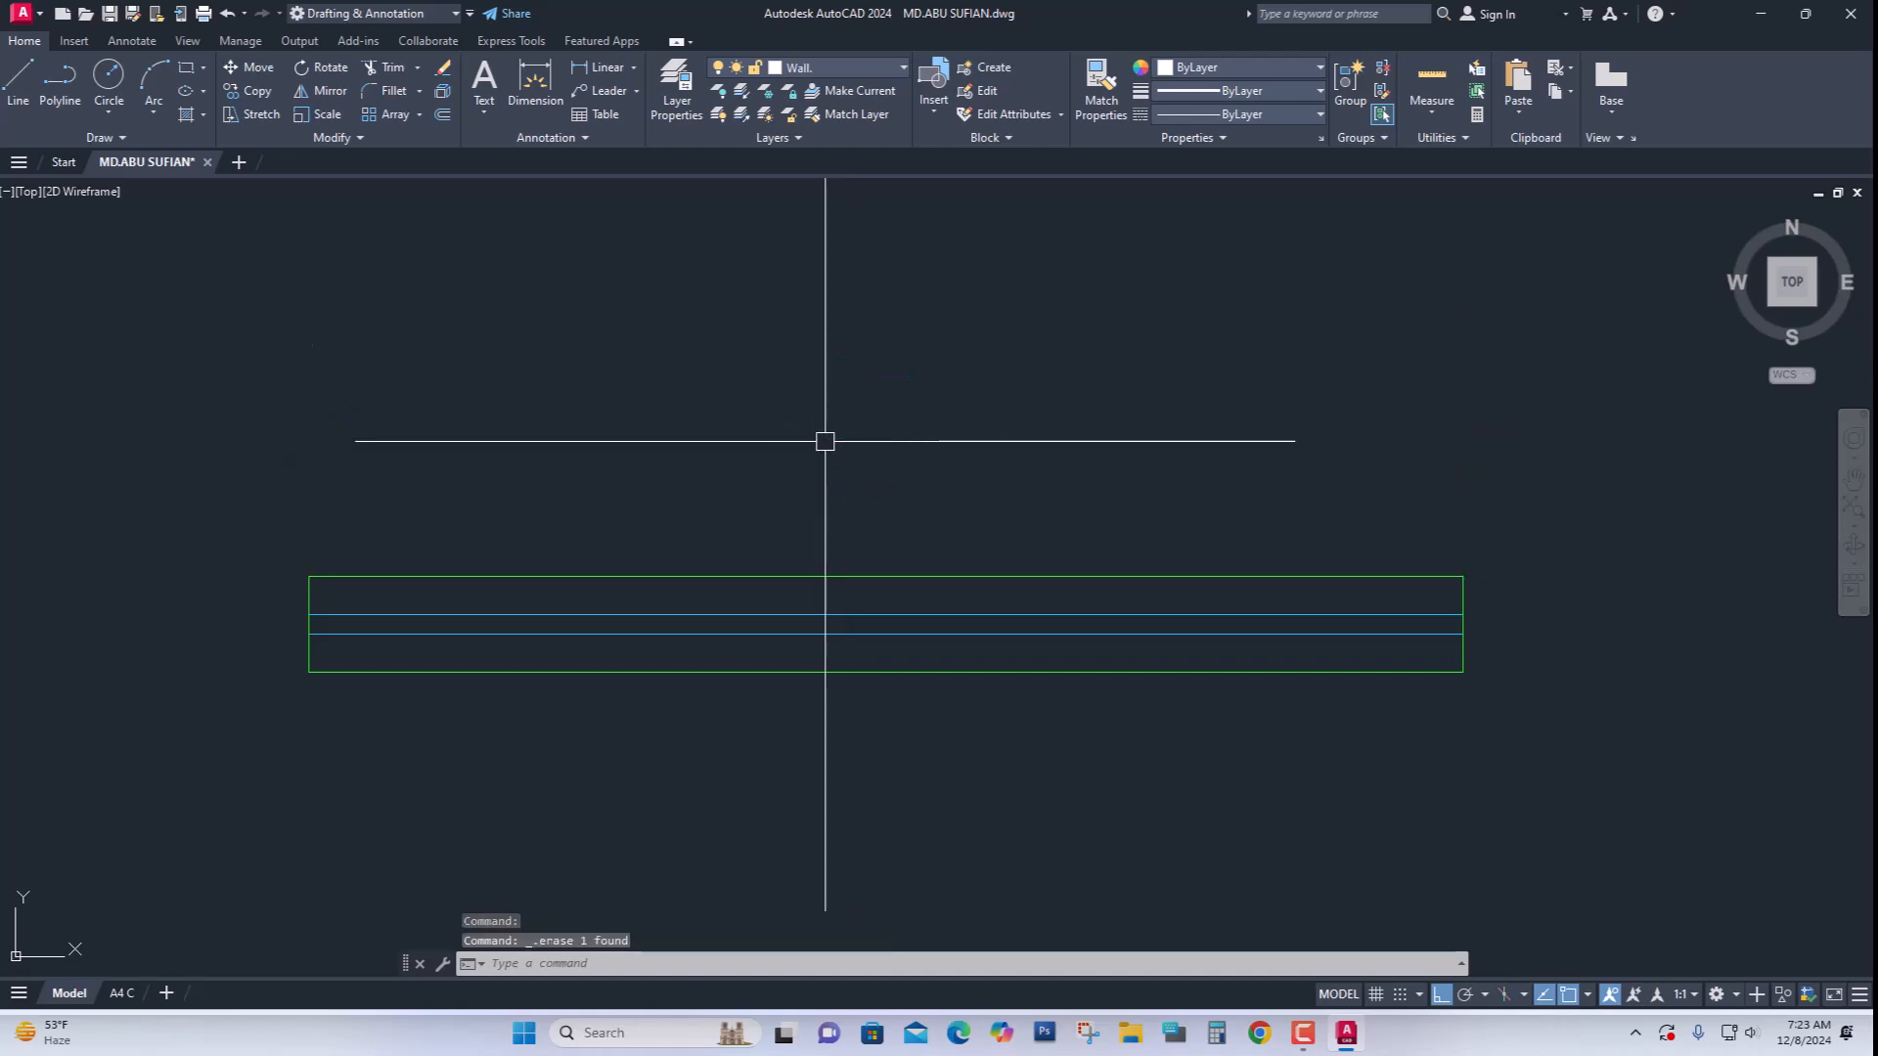
Define a block named Win60 from all the window lines, with the outline's lower-left corner as base point
click(1657, 782)
click(225, 486)
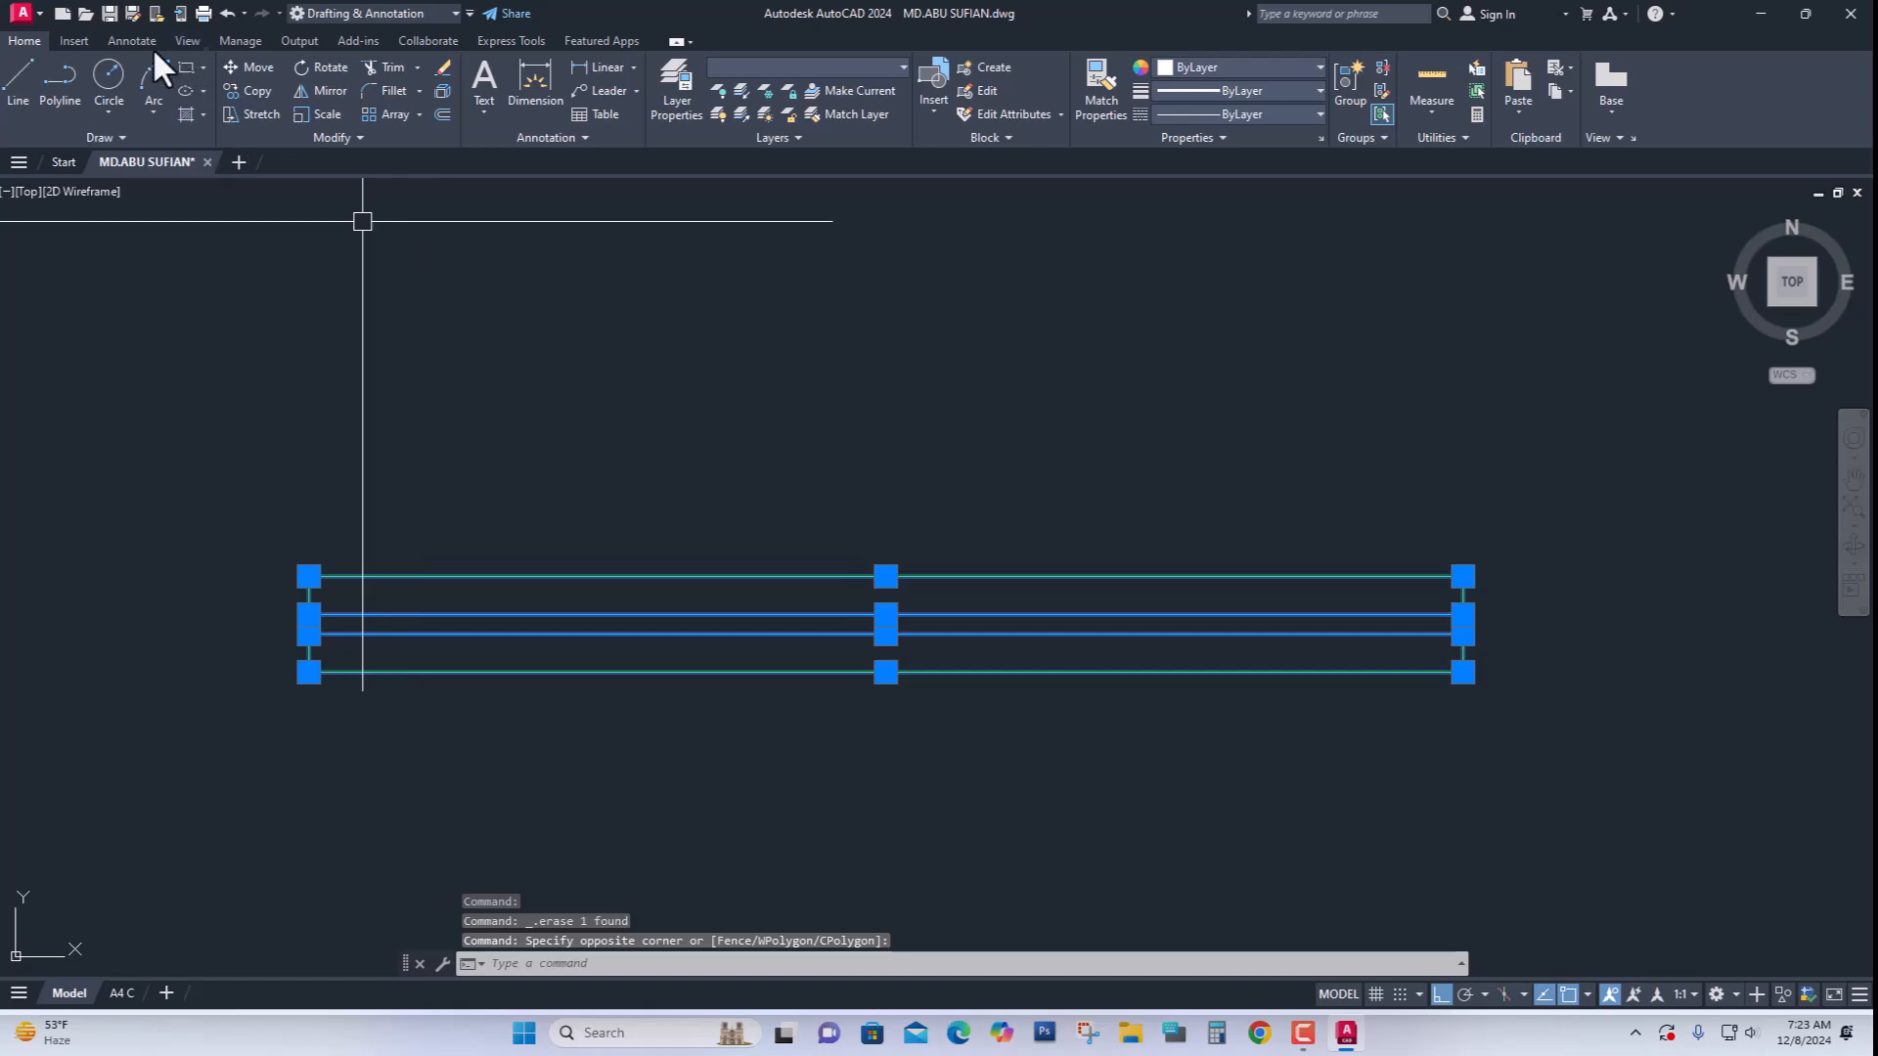
click(74, 41)
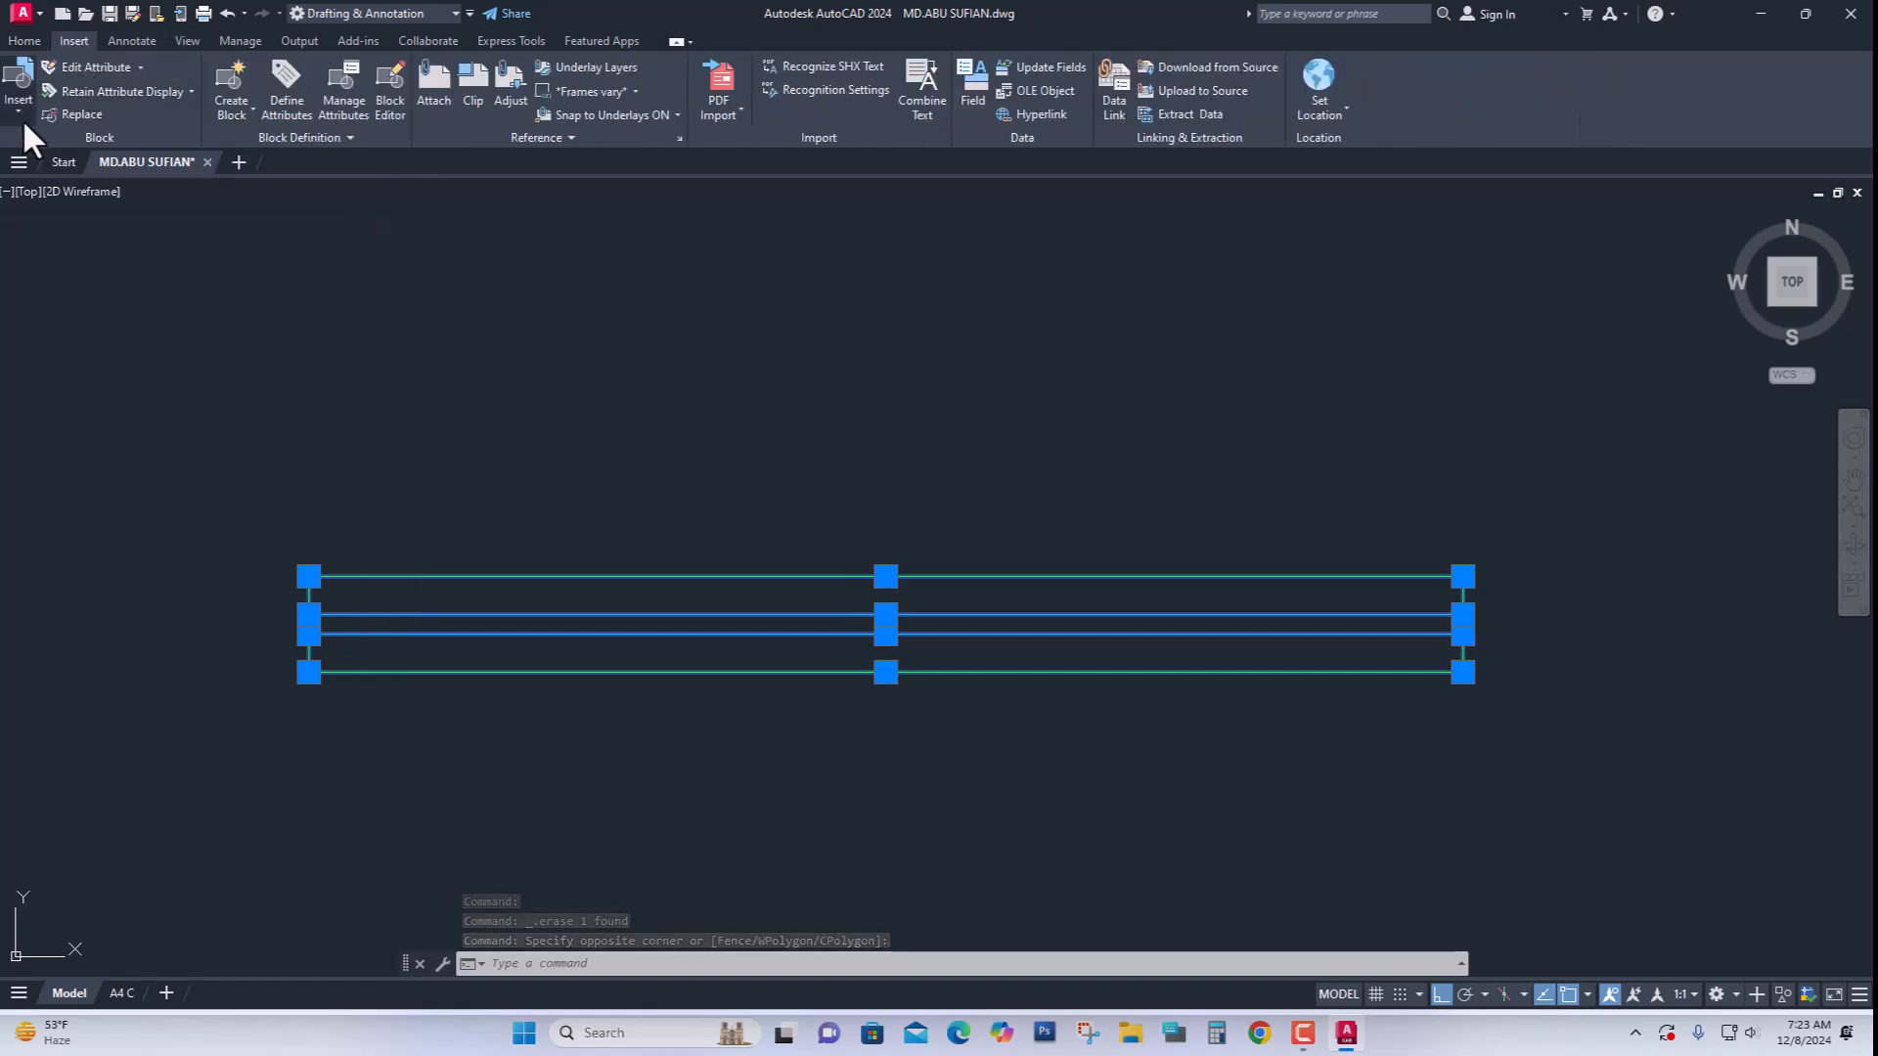
click(251, 112)
click(274, 146)
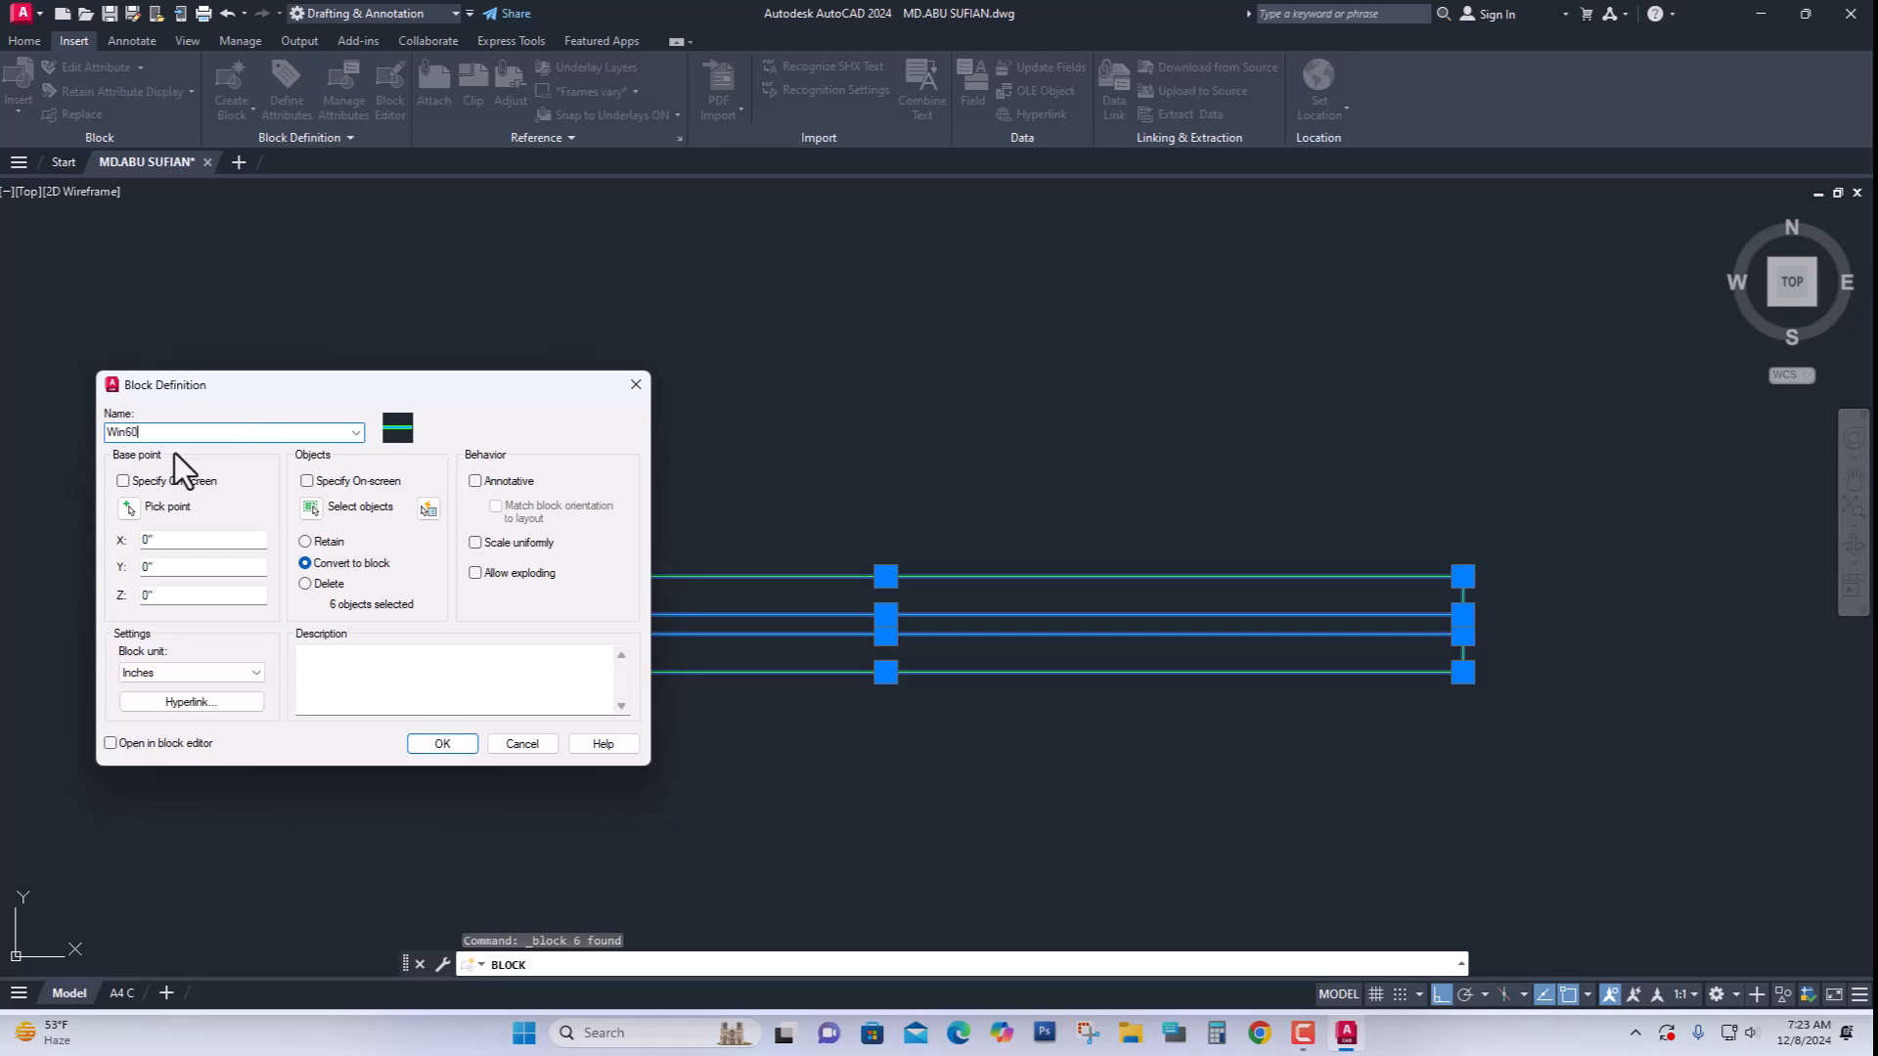
click(130, 506)
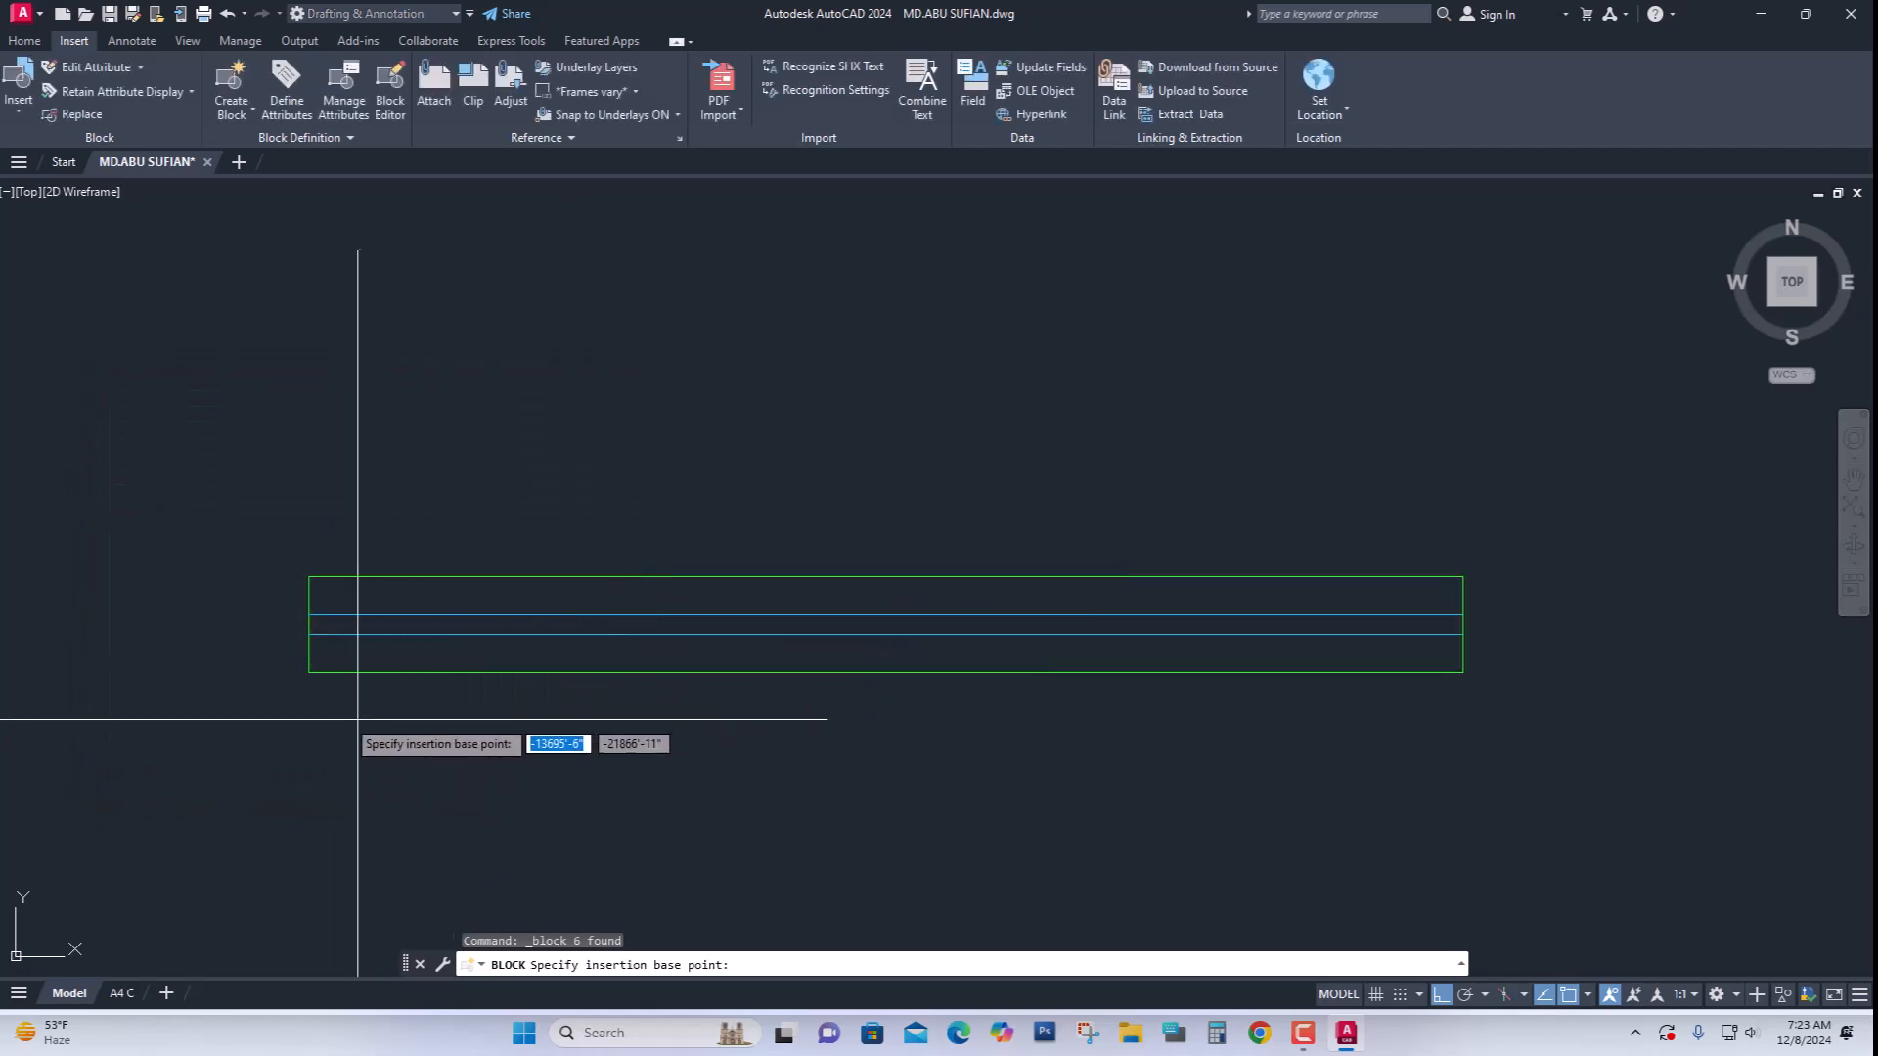
click(310, 673)
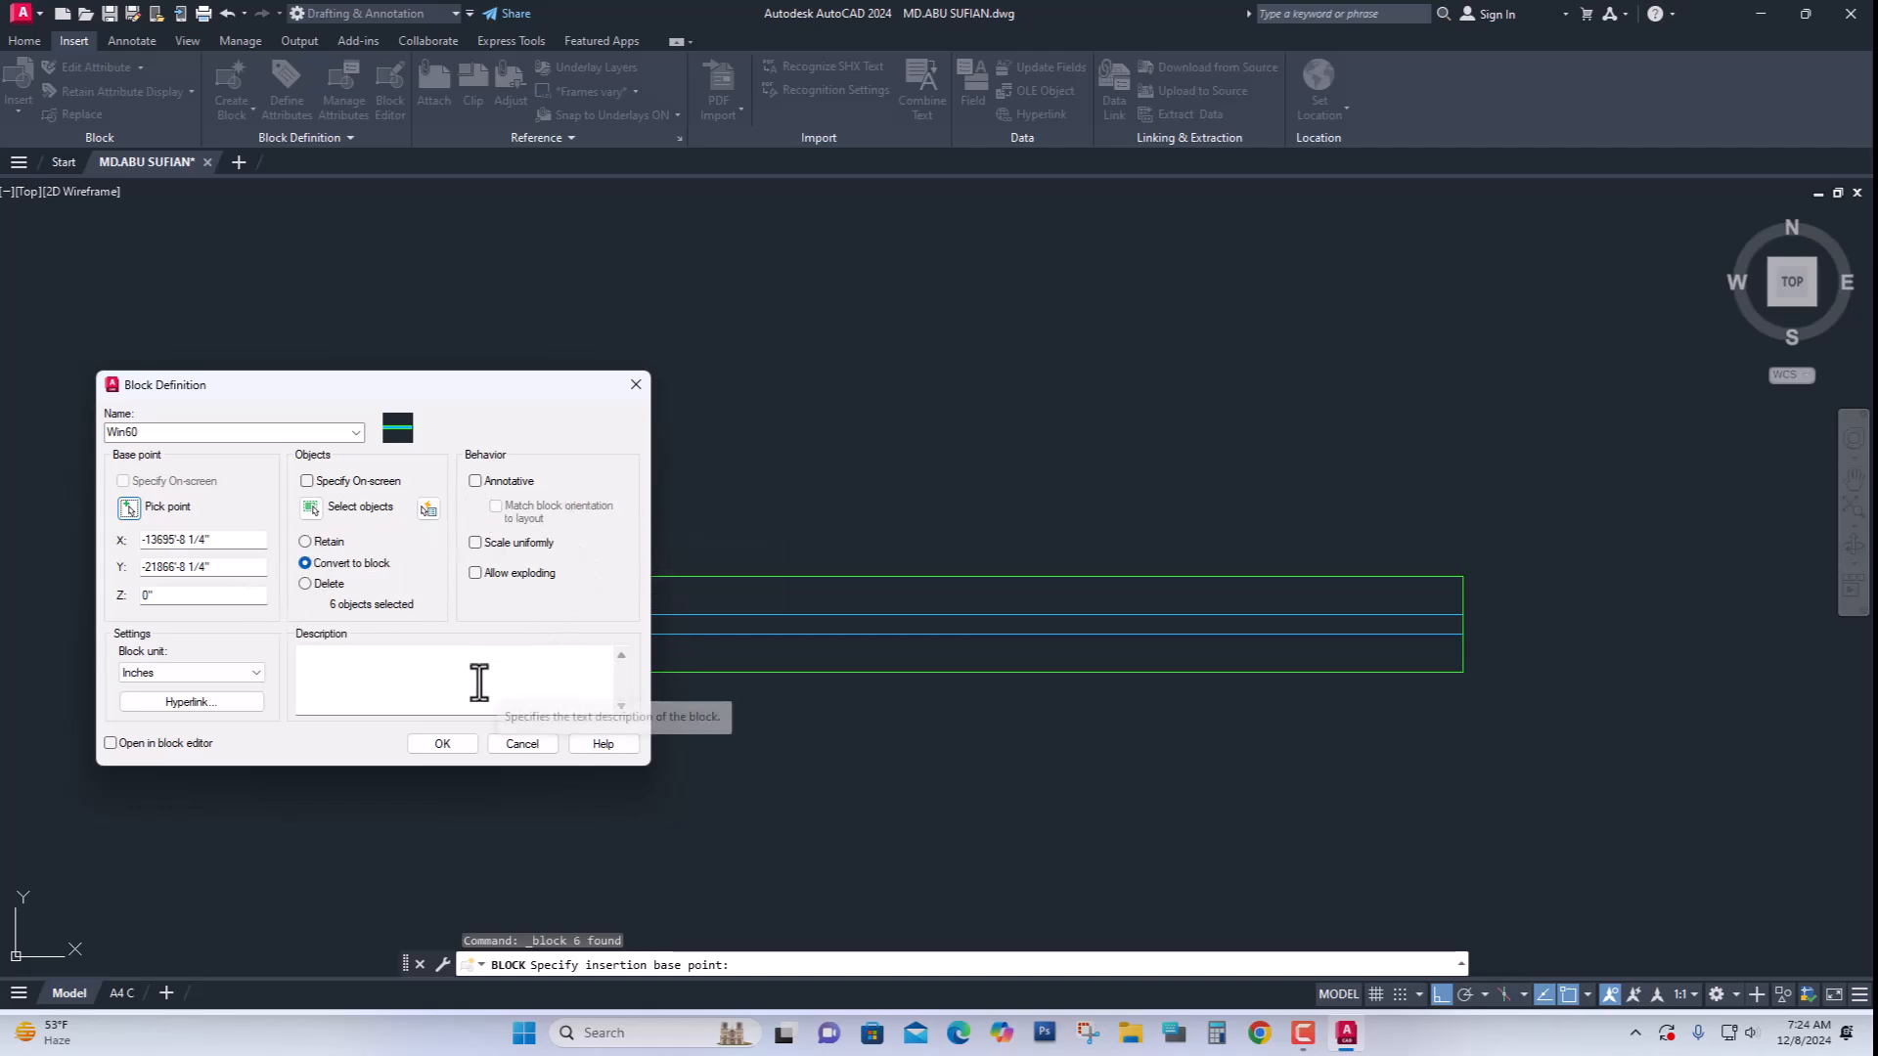
click(440, 743)
Check that the window selects as a single block, and clear the selection
click(682, 684)
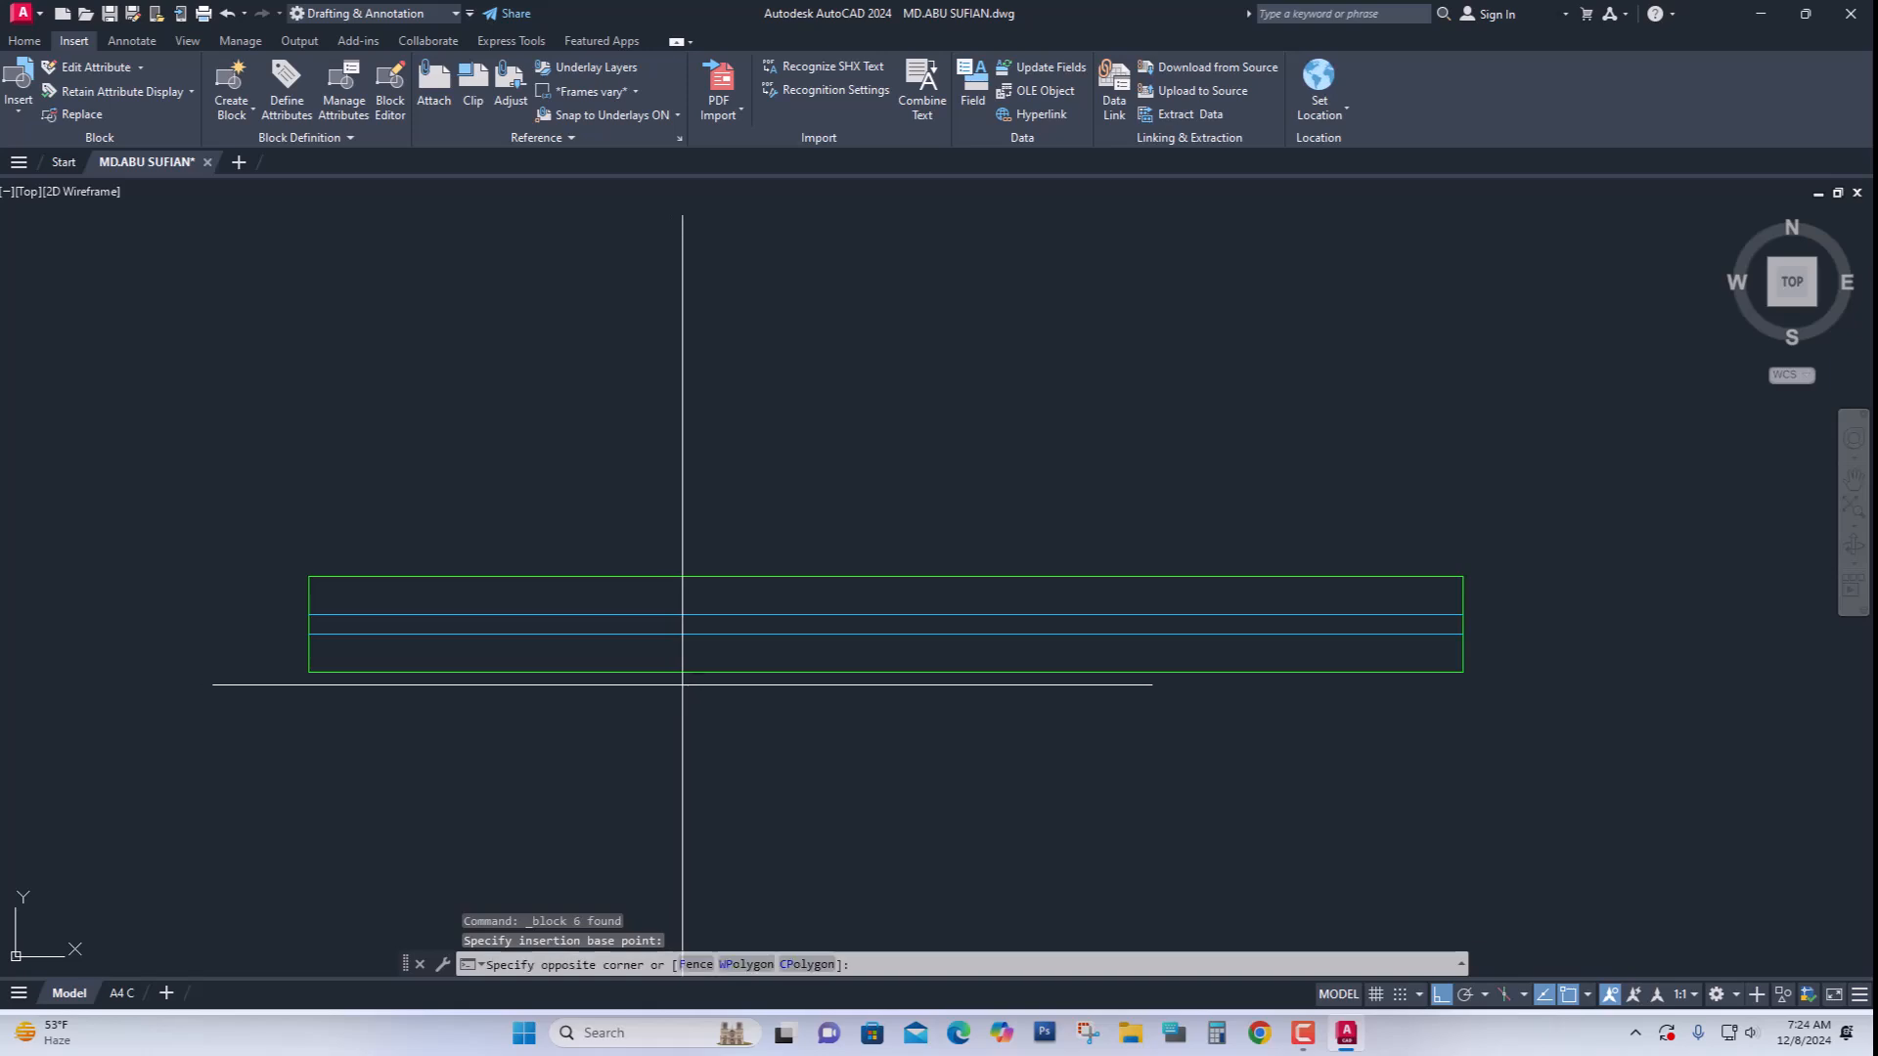
click(632, 611)
key(Escape)
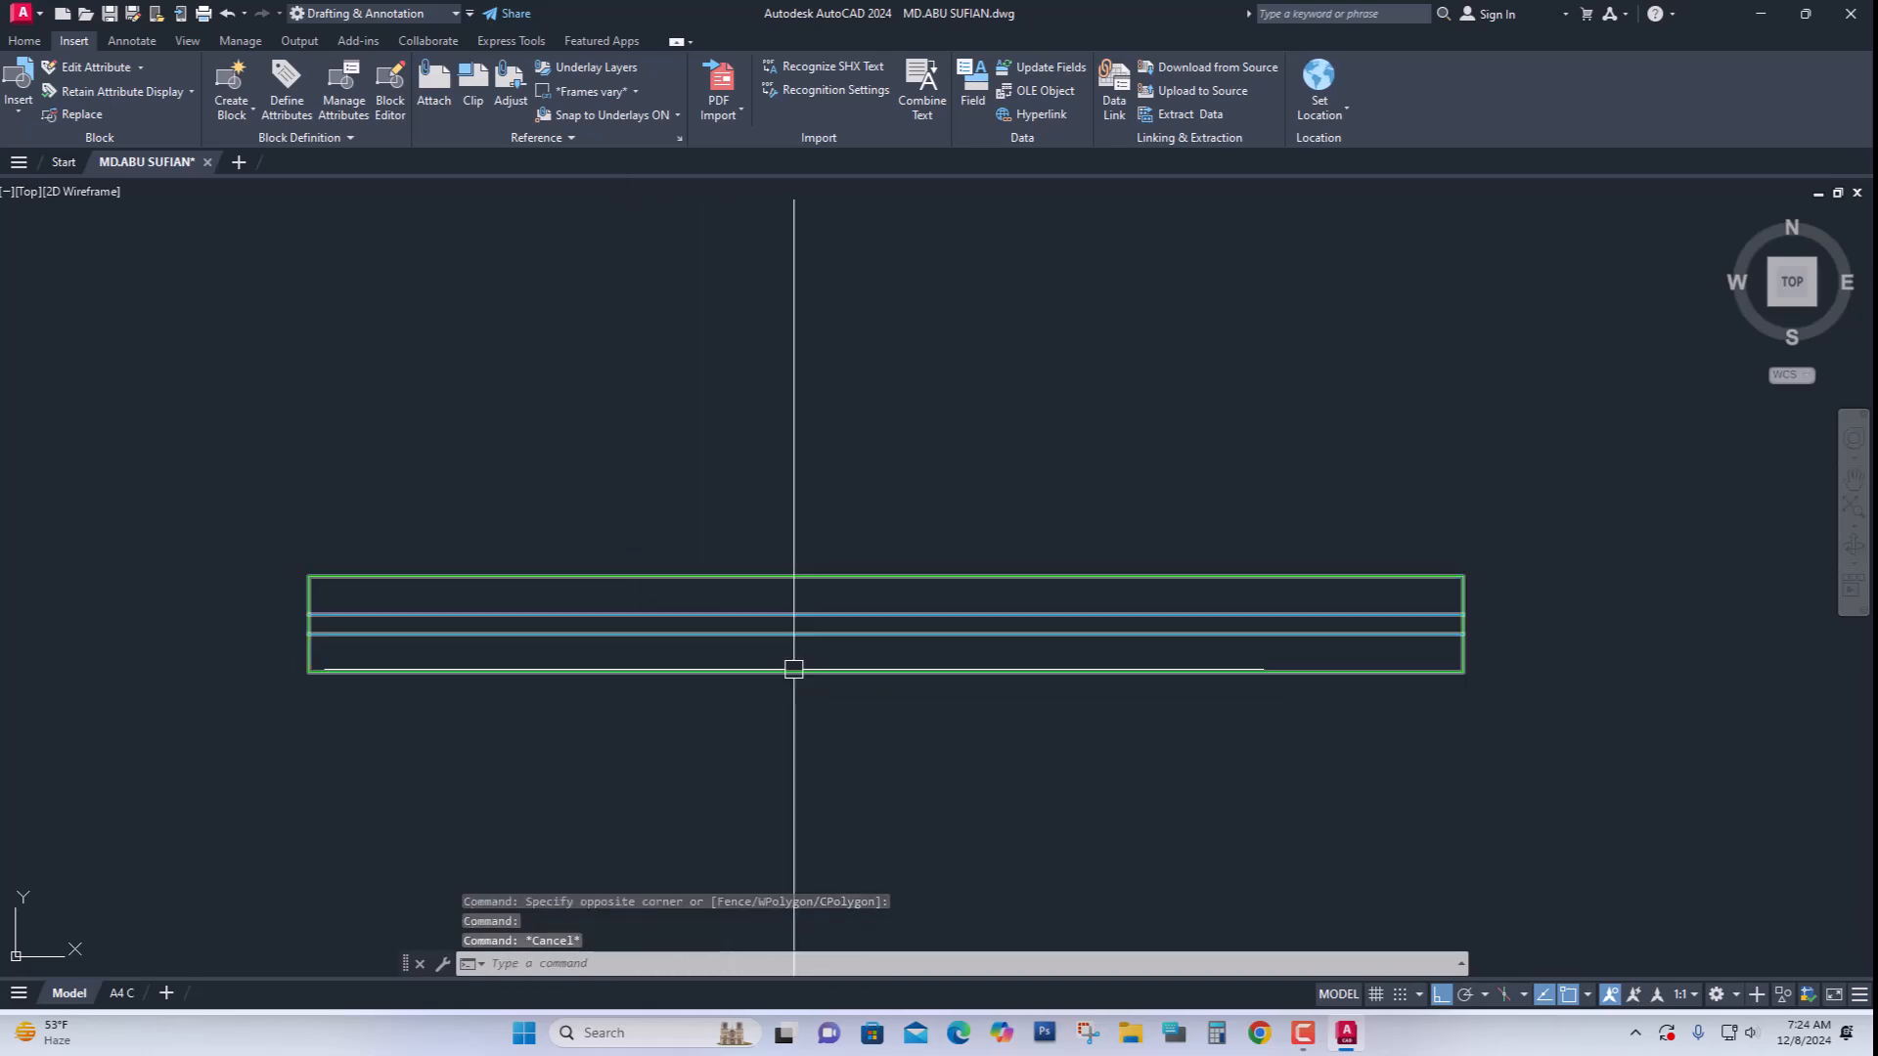
click(793, 669)
middle_drag(607, 626, 673, 652)
key(Escape)
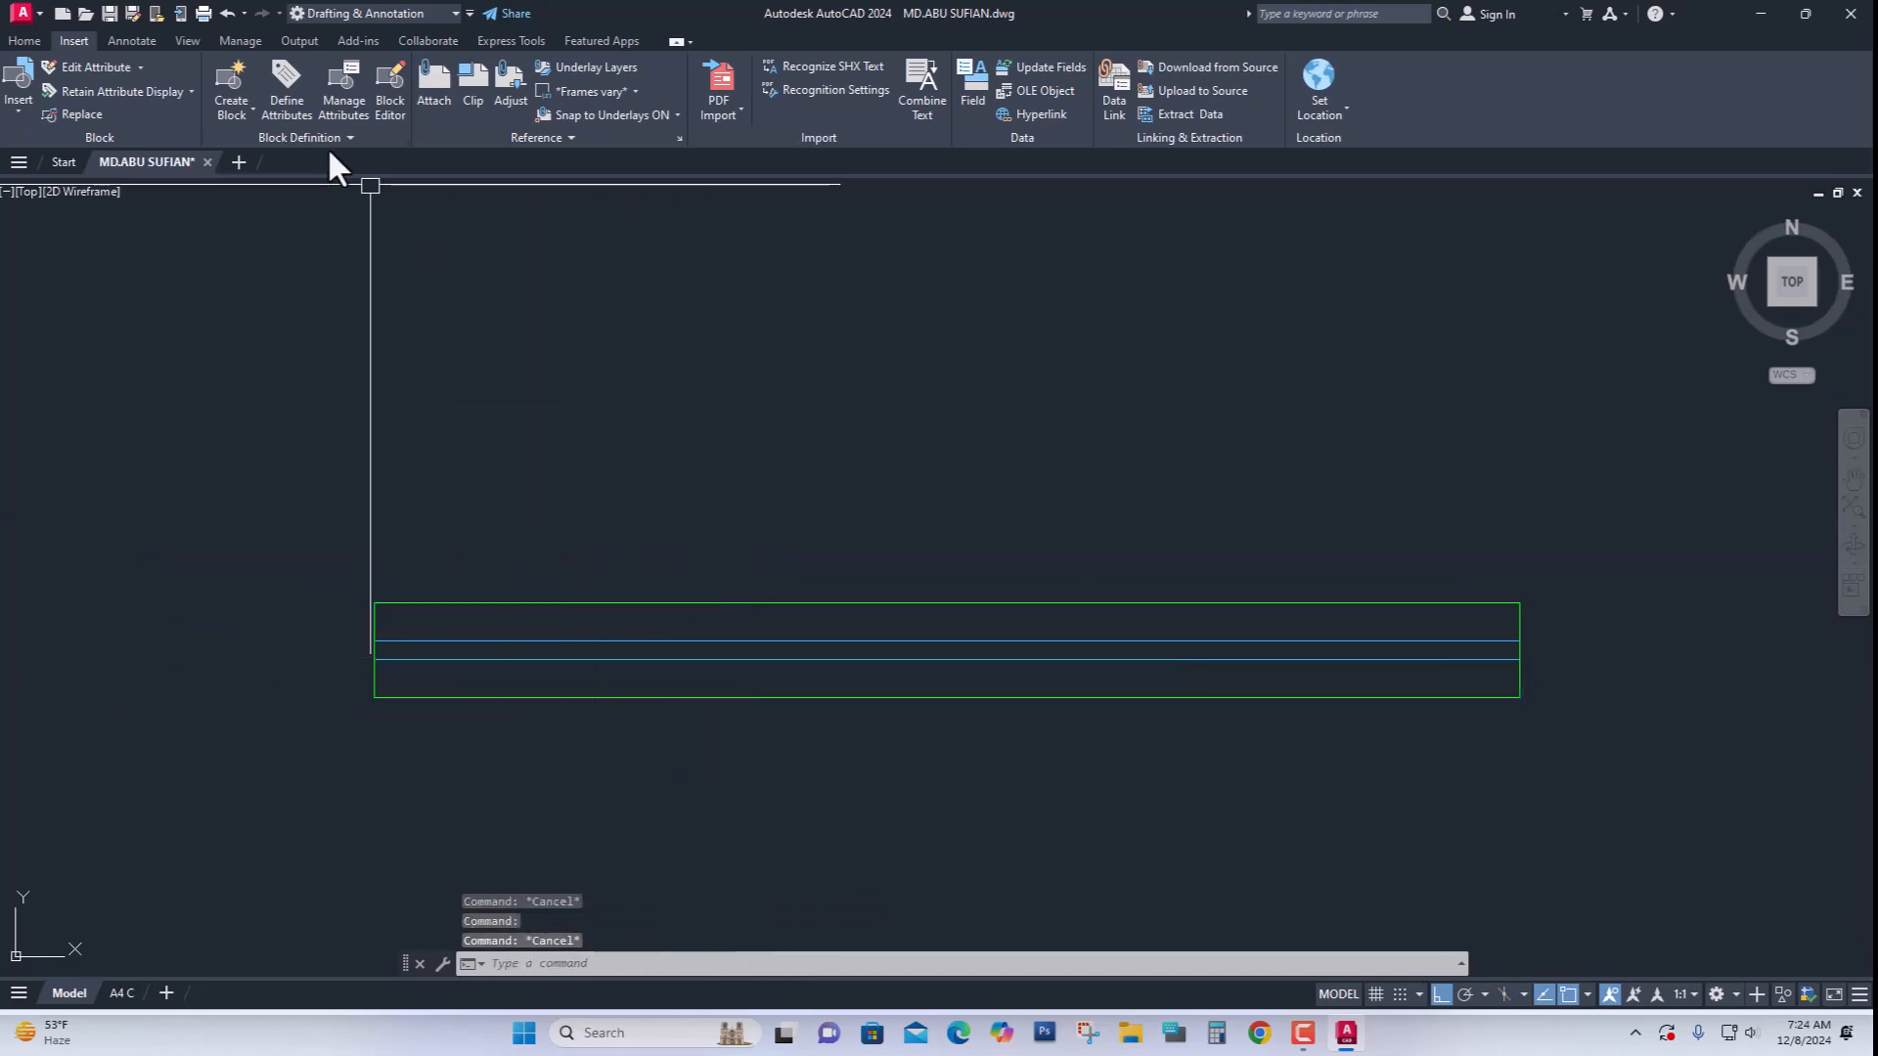
Insert a trial copy of the Win60 block just above the original window
click(18, 115)
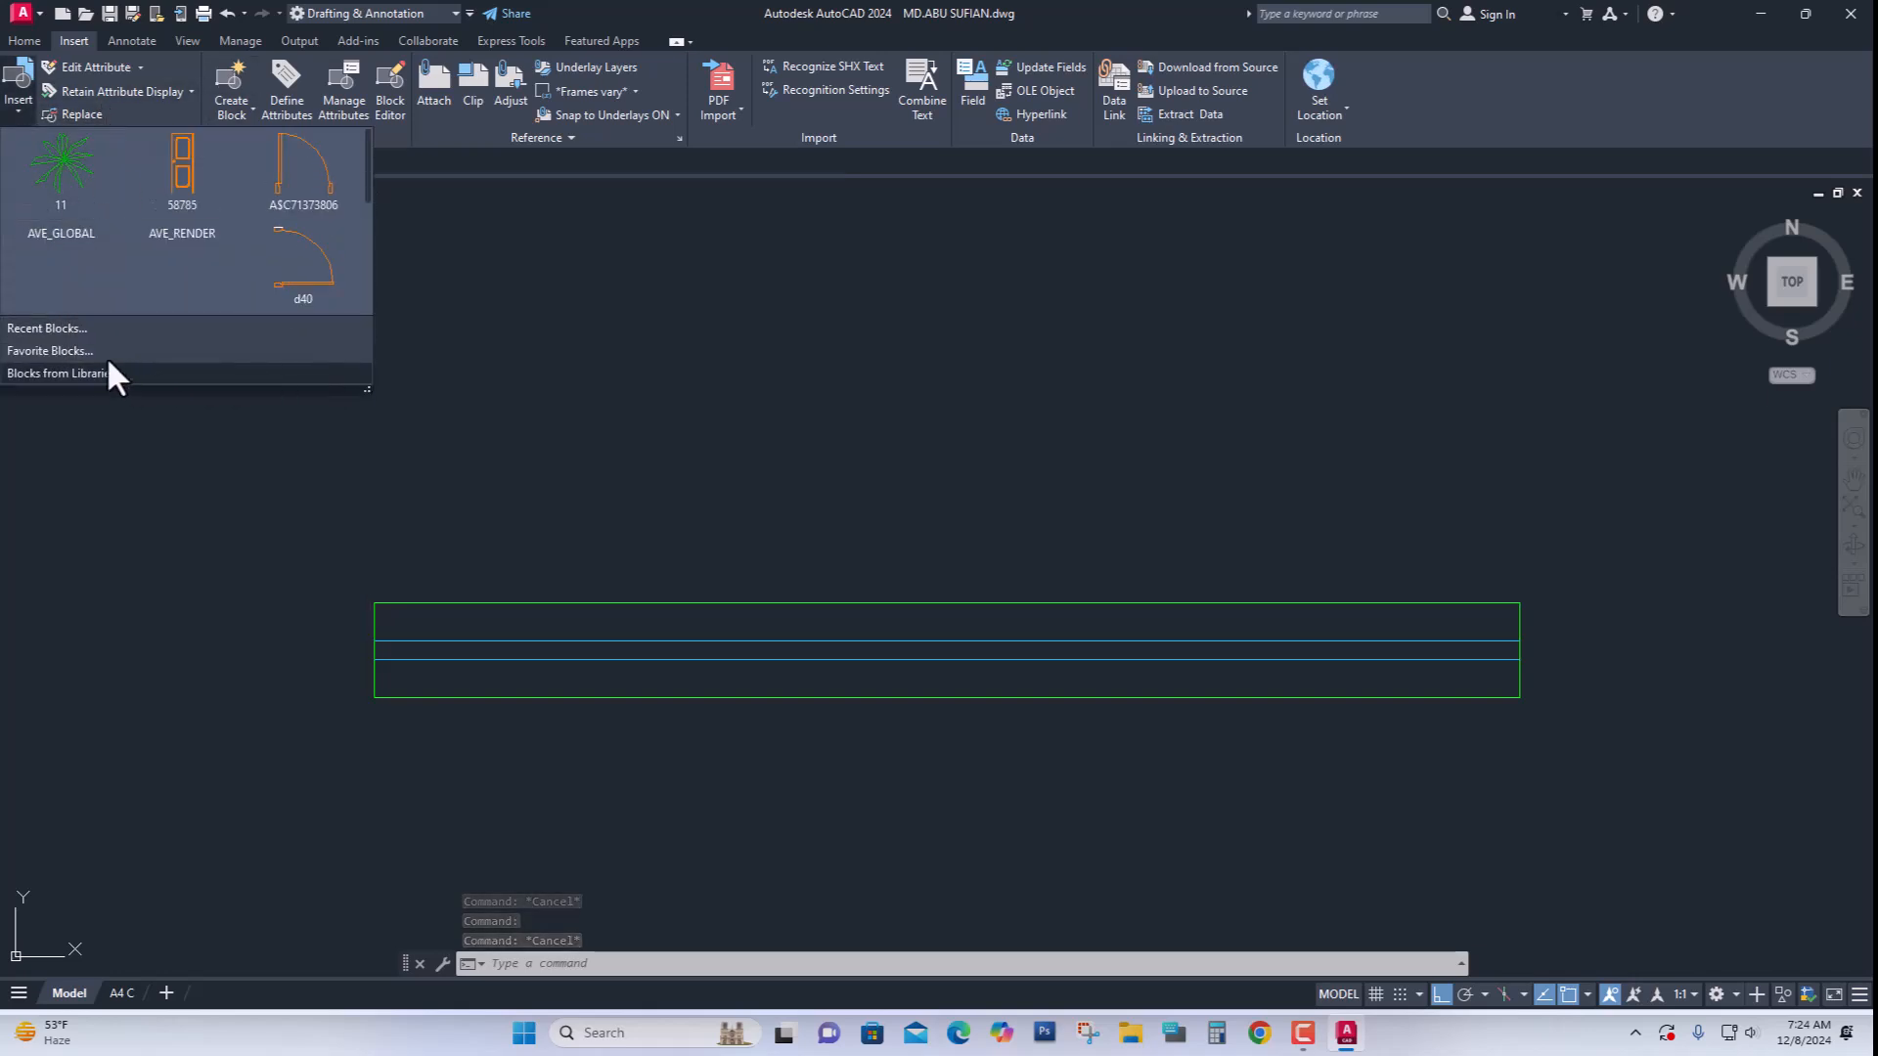
scroll(126, 225, down, 5)
scroll(210, 244, down, 1)
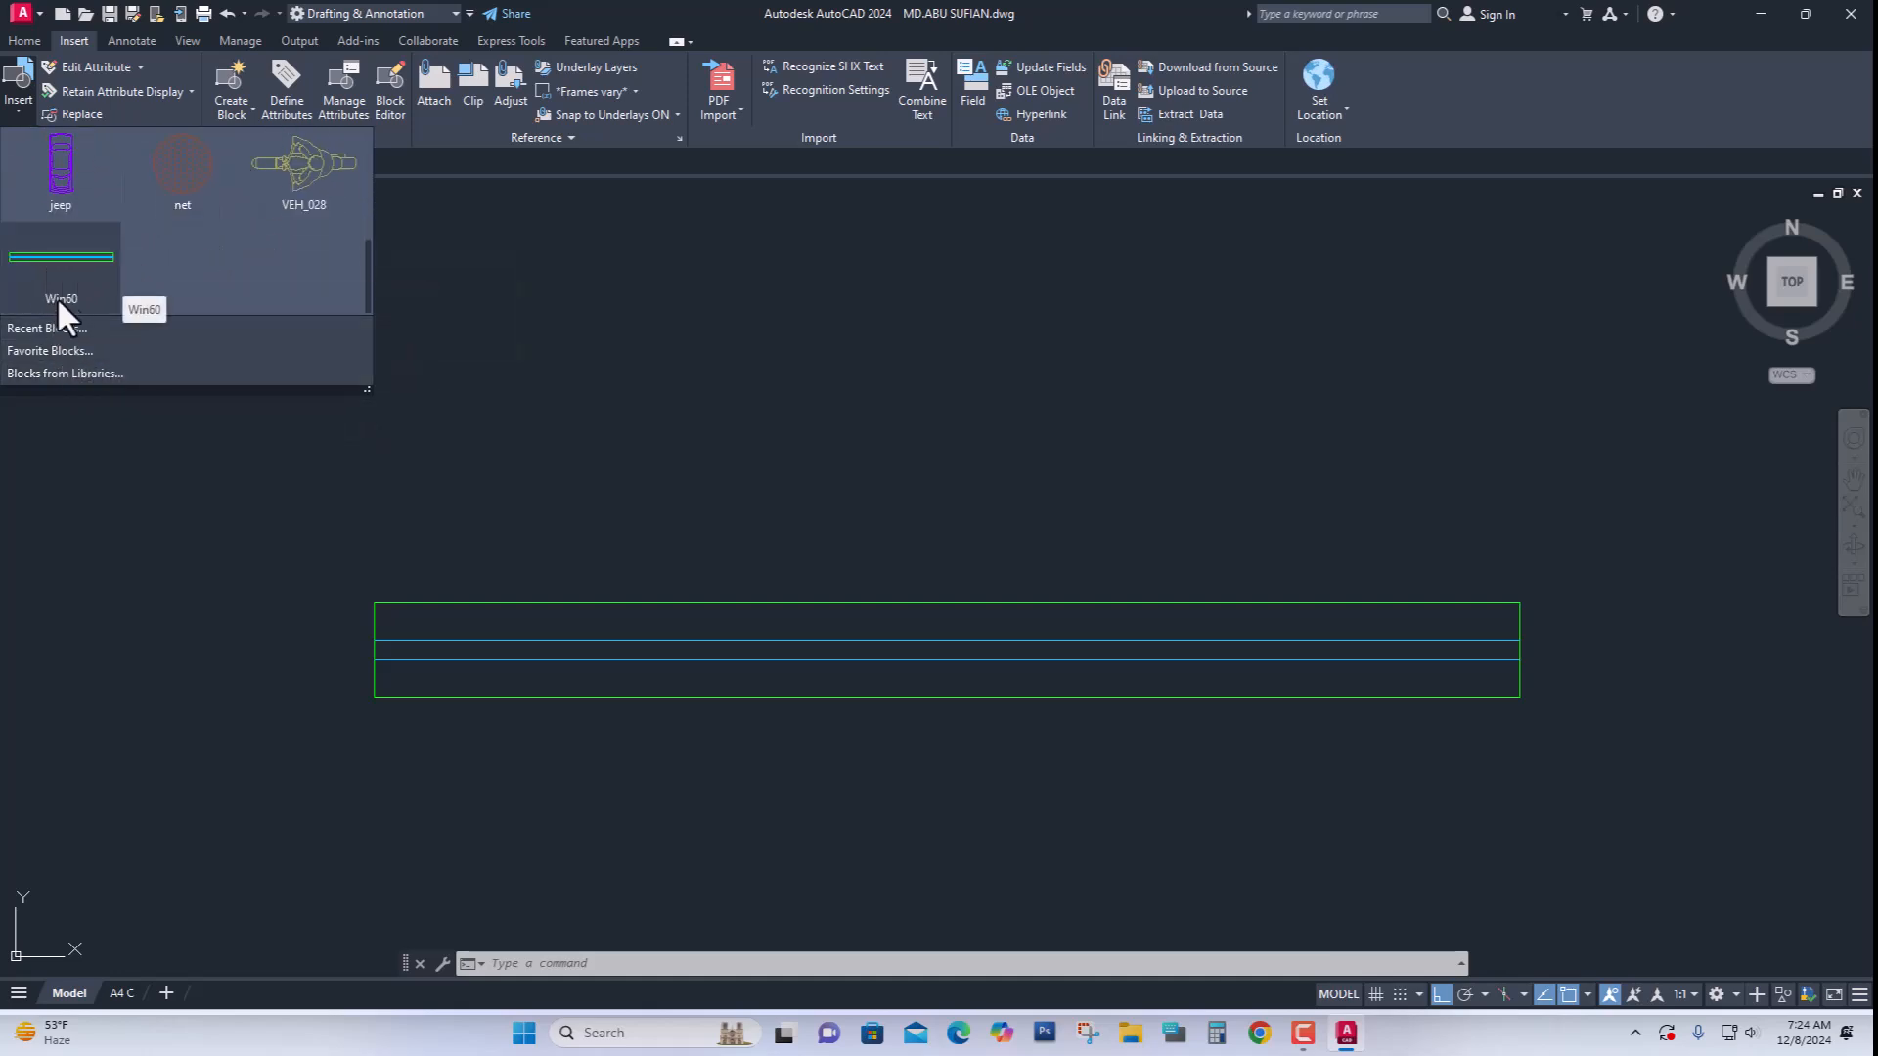
click(64, 256)
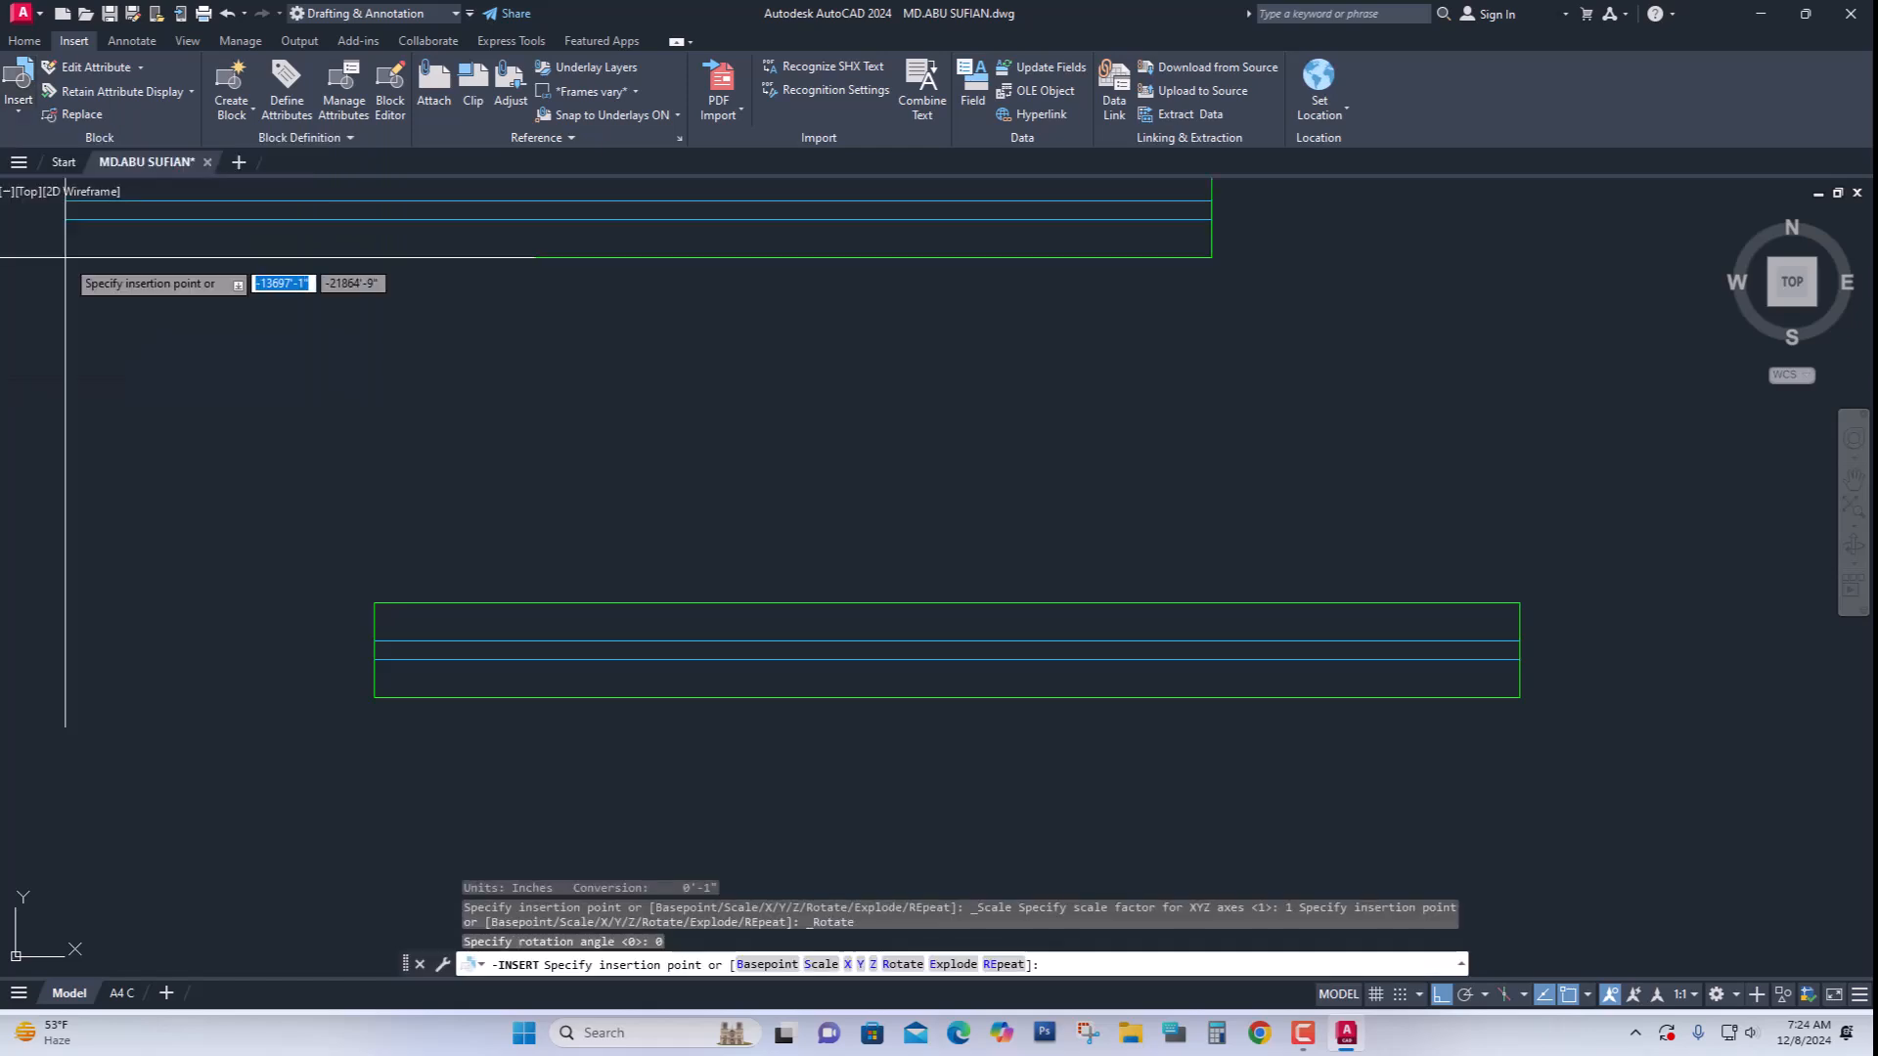
scroll(490, 489, down, 2)
scroll(721, 620, down, 5)
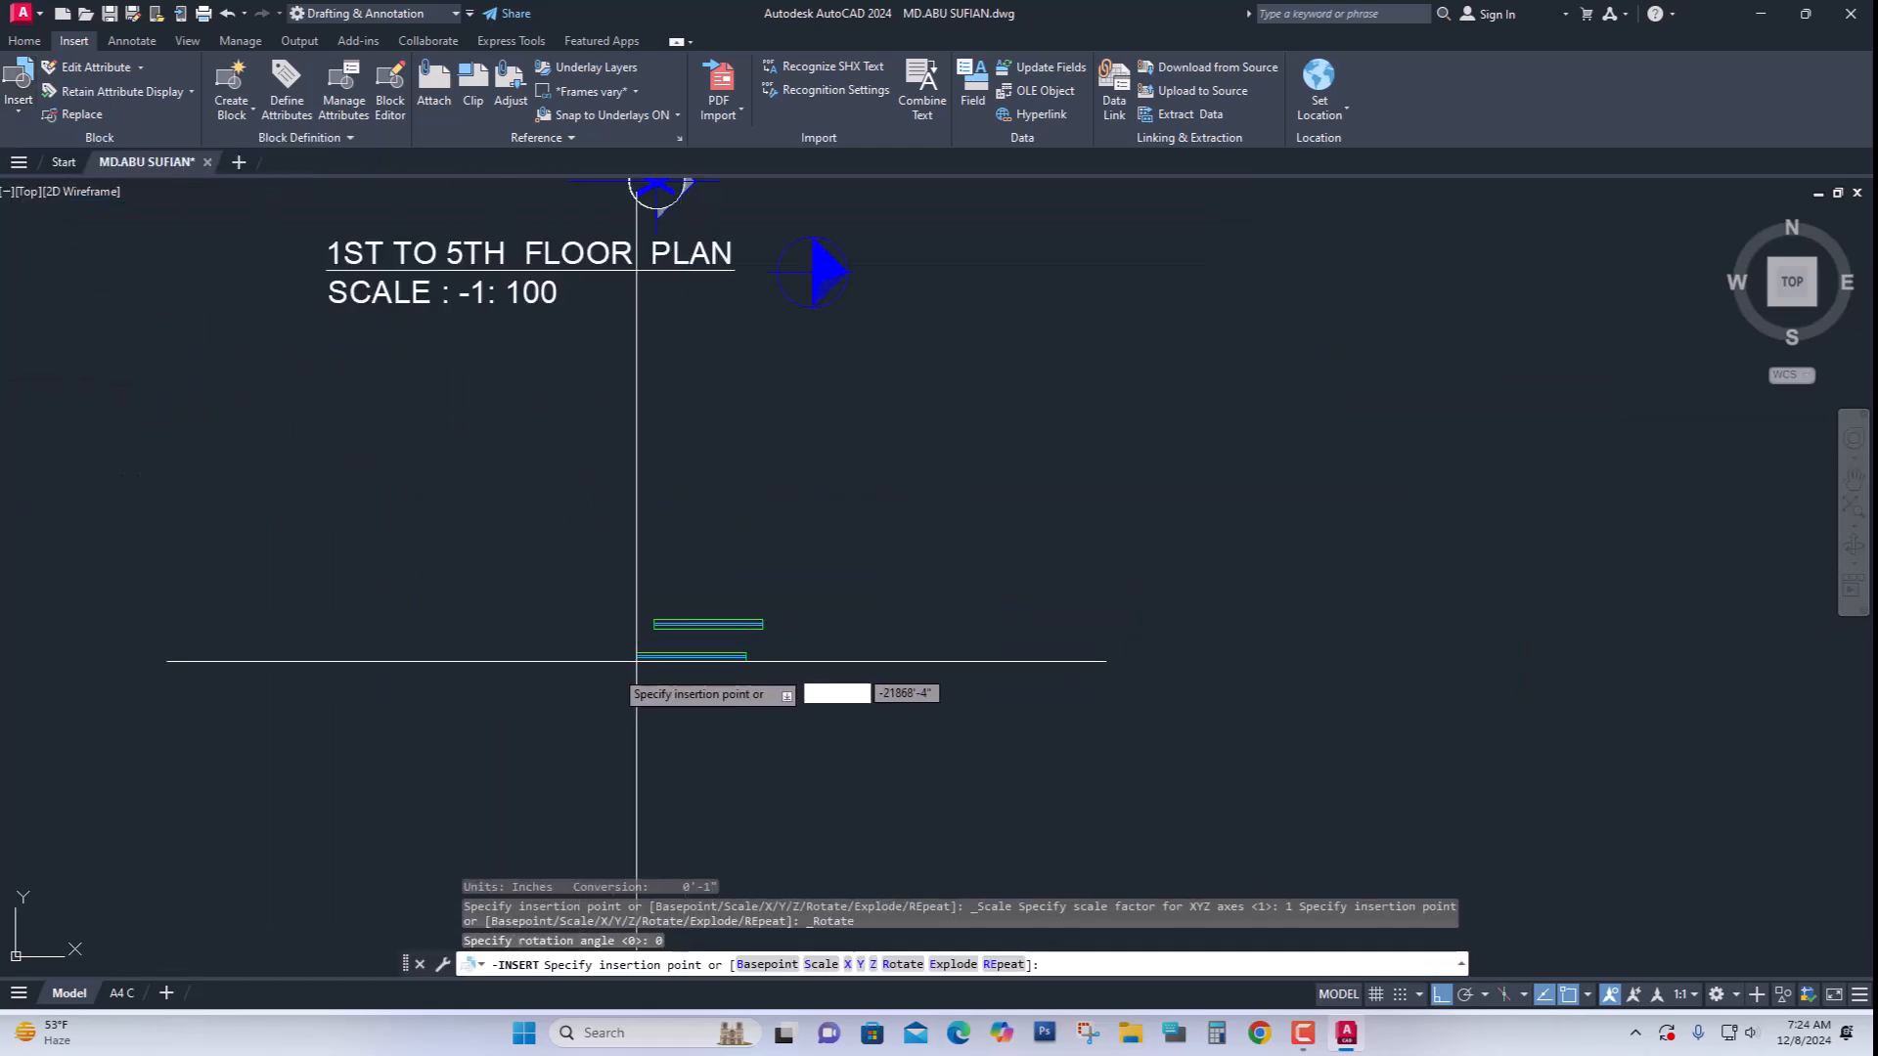
scroll(702, 540, up, 5)
scroll(675, 518, up, 2)
scroll(587, 498, down, 6)
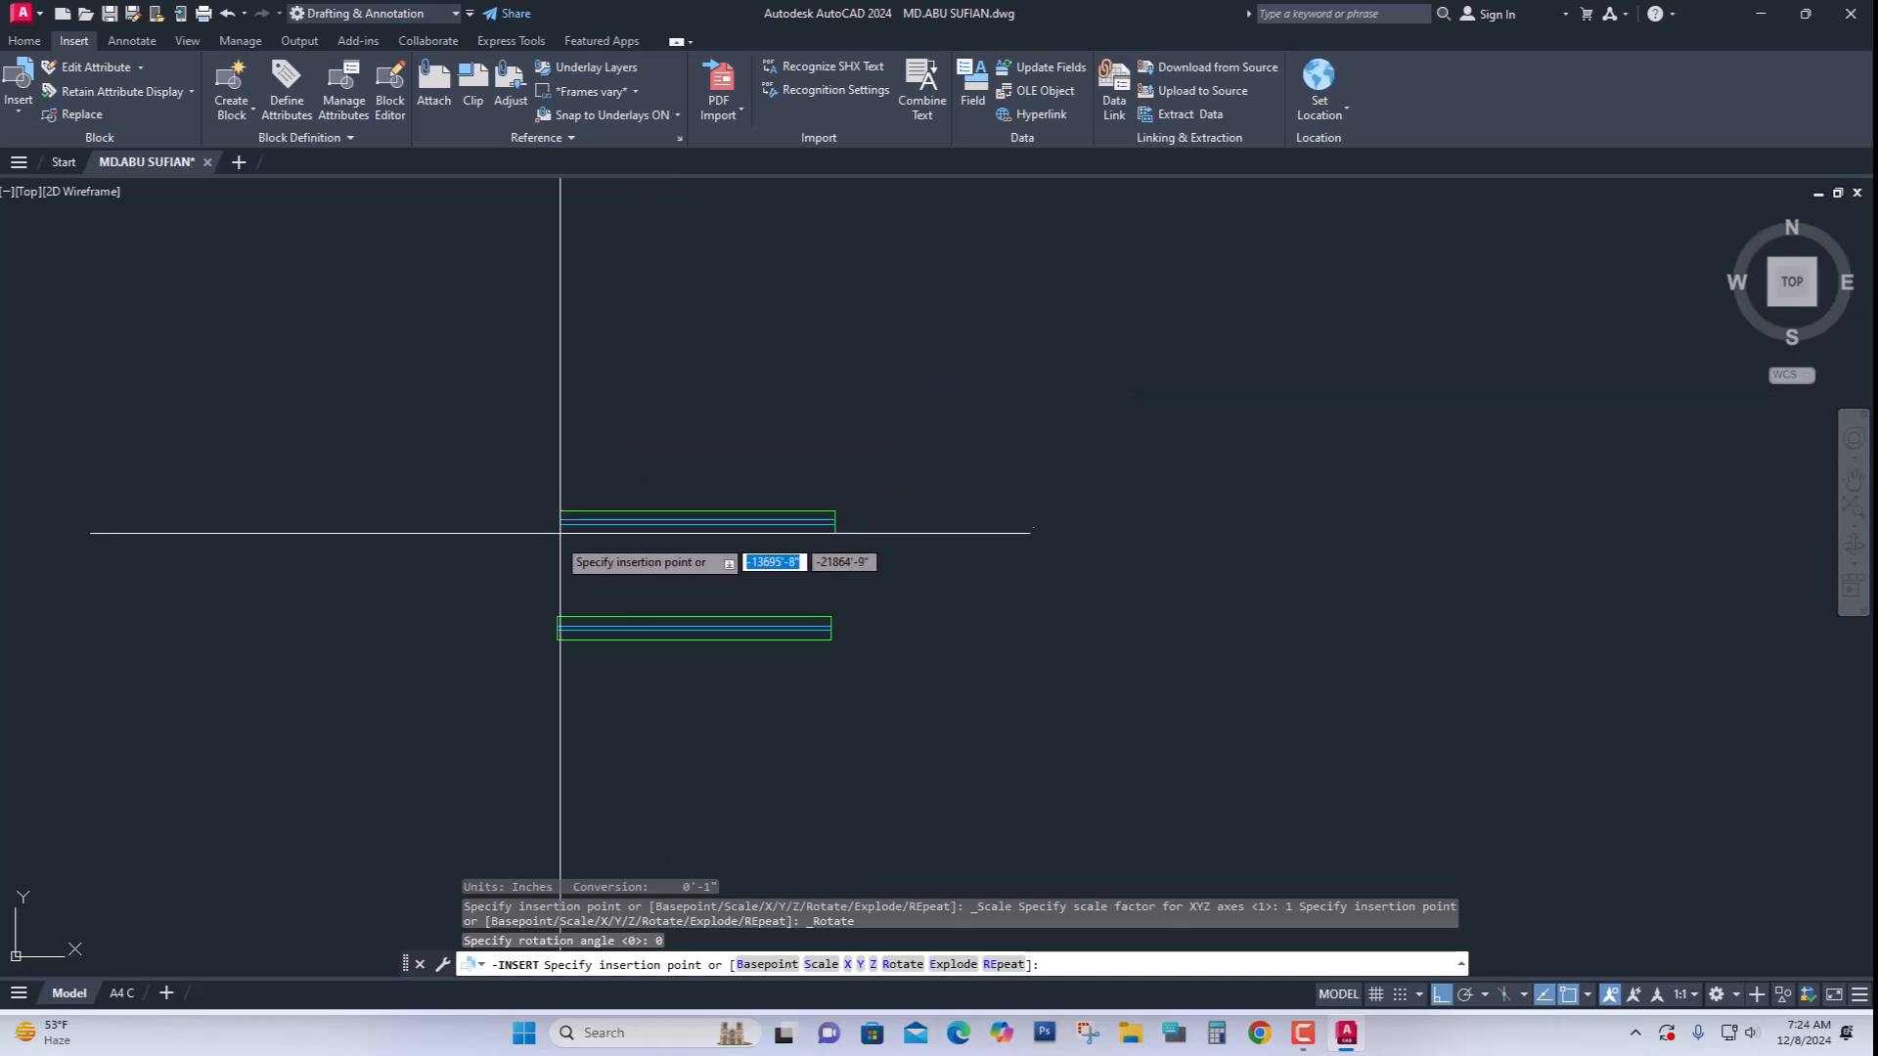
click(548, 542)
Delete the trial copy of the Win60 block above the original window
click(911, 577)
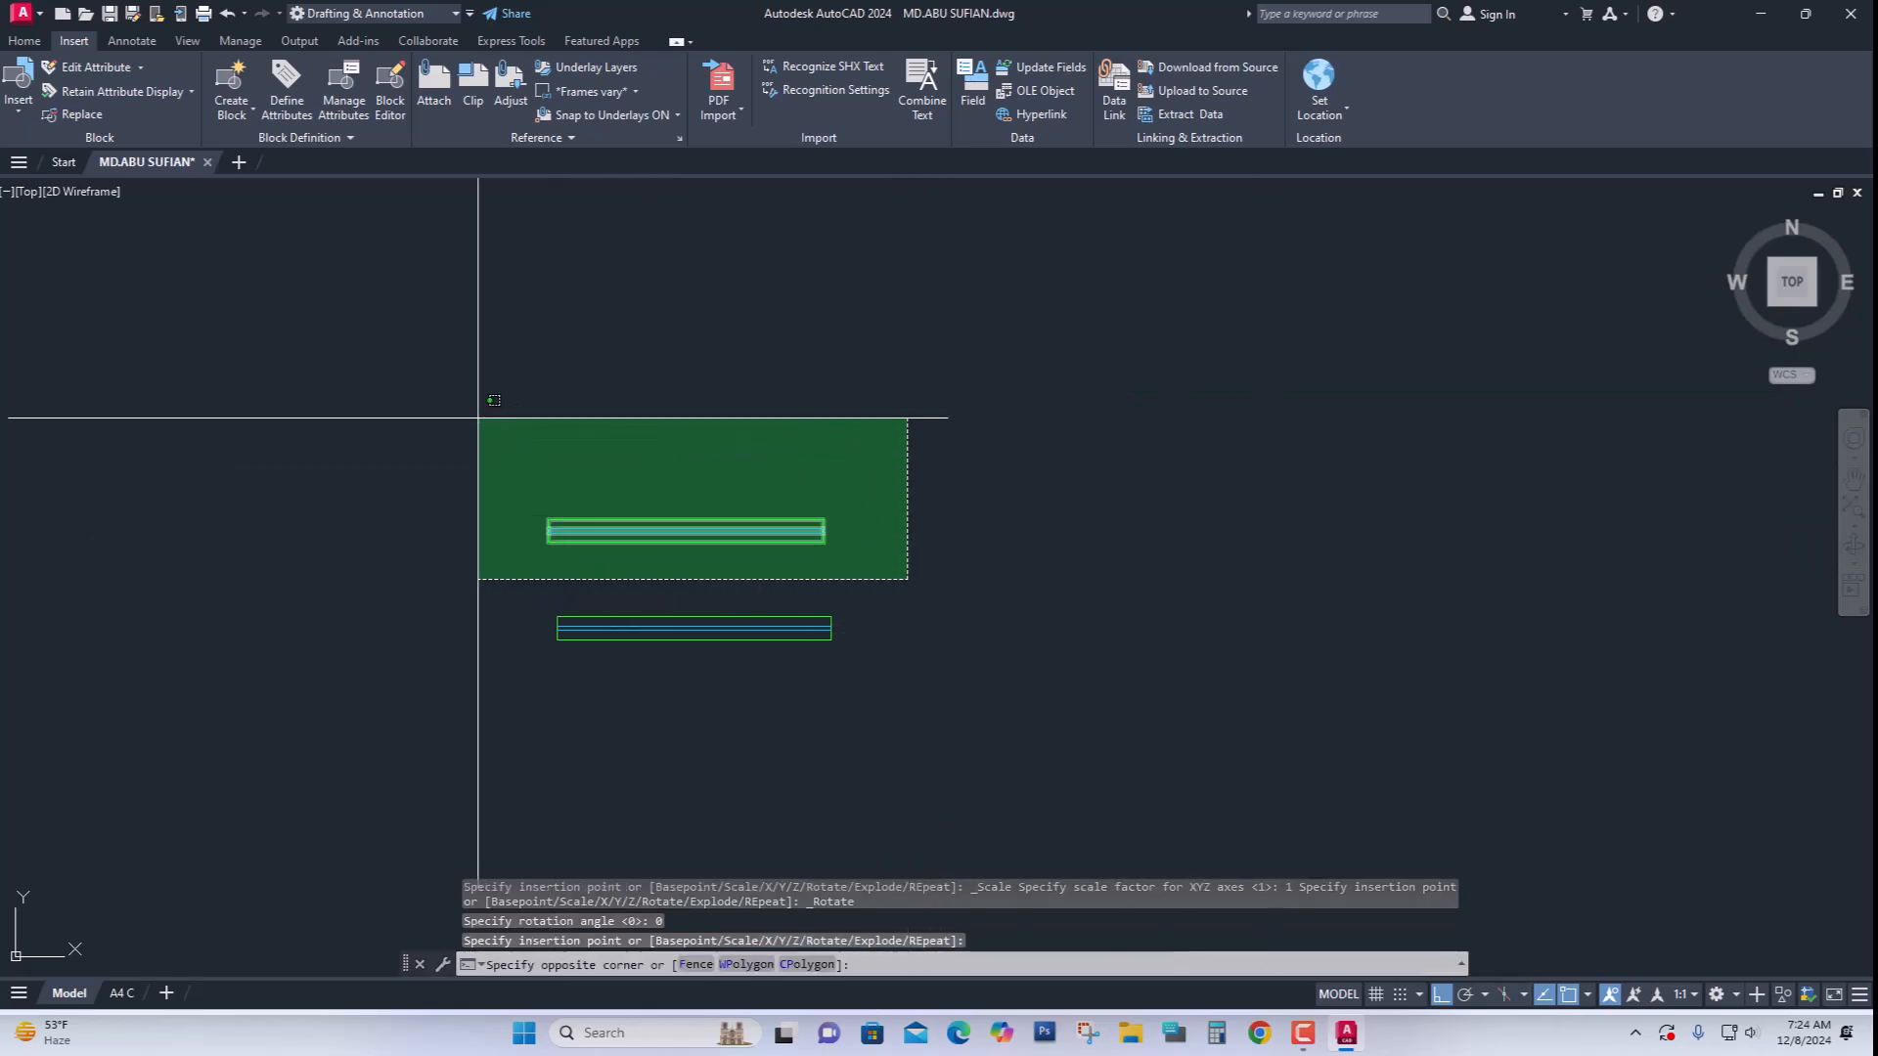
click(486, 410)
key(Delete)
Draw a horizontal line 4' long in the empty space beside the Win60 window
scroll(726, 553, down, 2)
scroll(739, 579, up, 2)
scroll(751, 583, down, 2)
scroll(717, 576, up, 4)
scroll(788, 460, down, 3)
scroll(964, 519, down, 4)
middle_drag(964, 519, 708, 585)
middle_drag(831, 552, 696, 563)
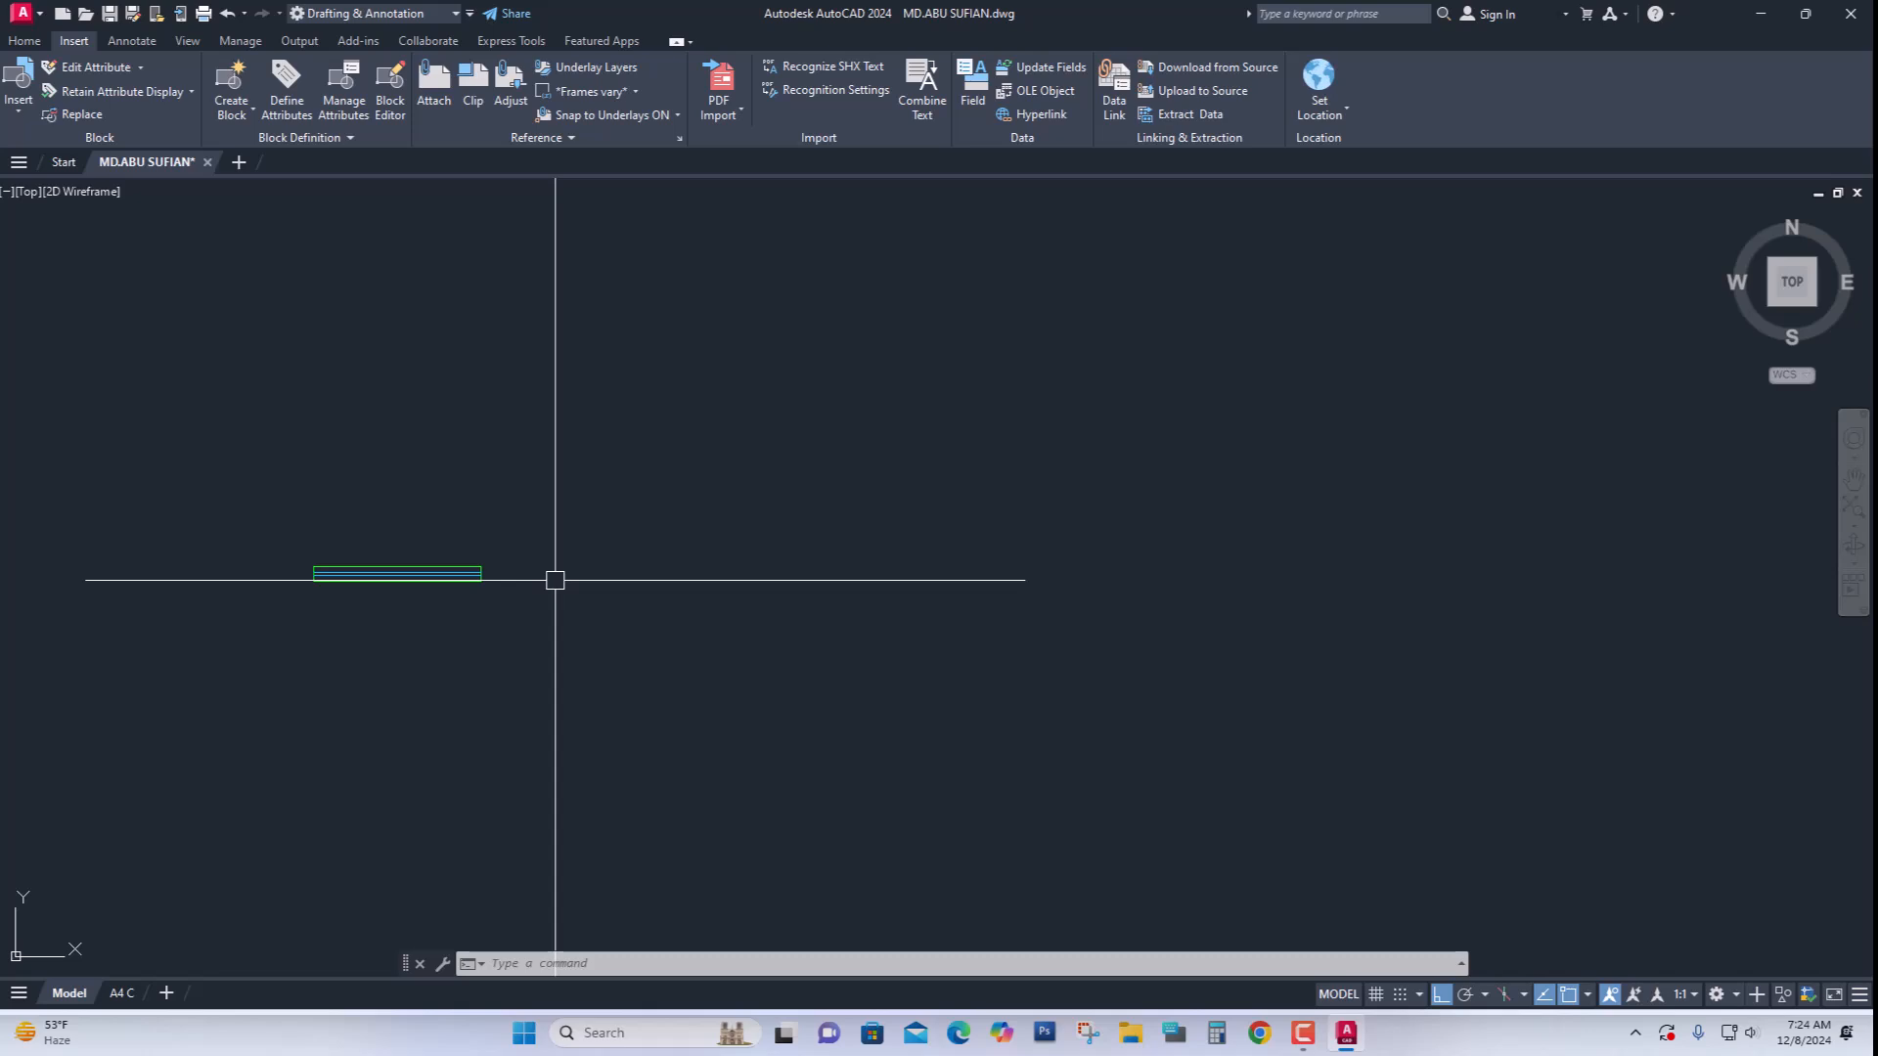
text(l)
key(Return)
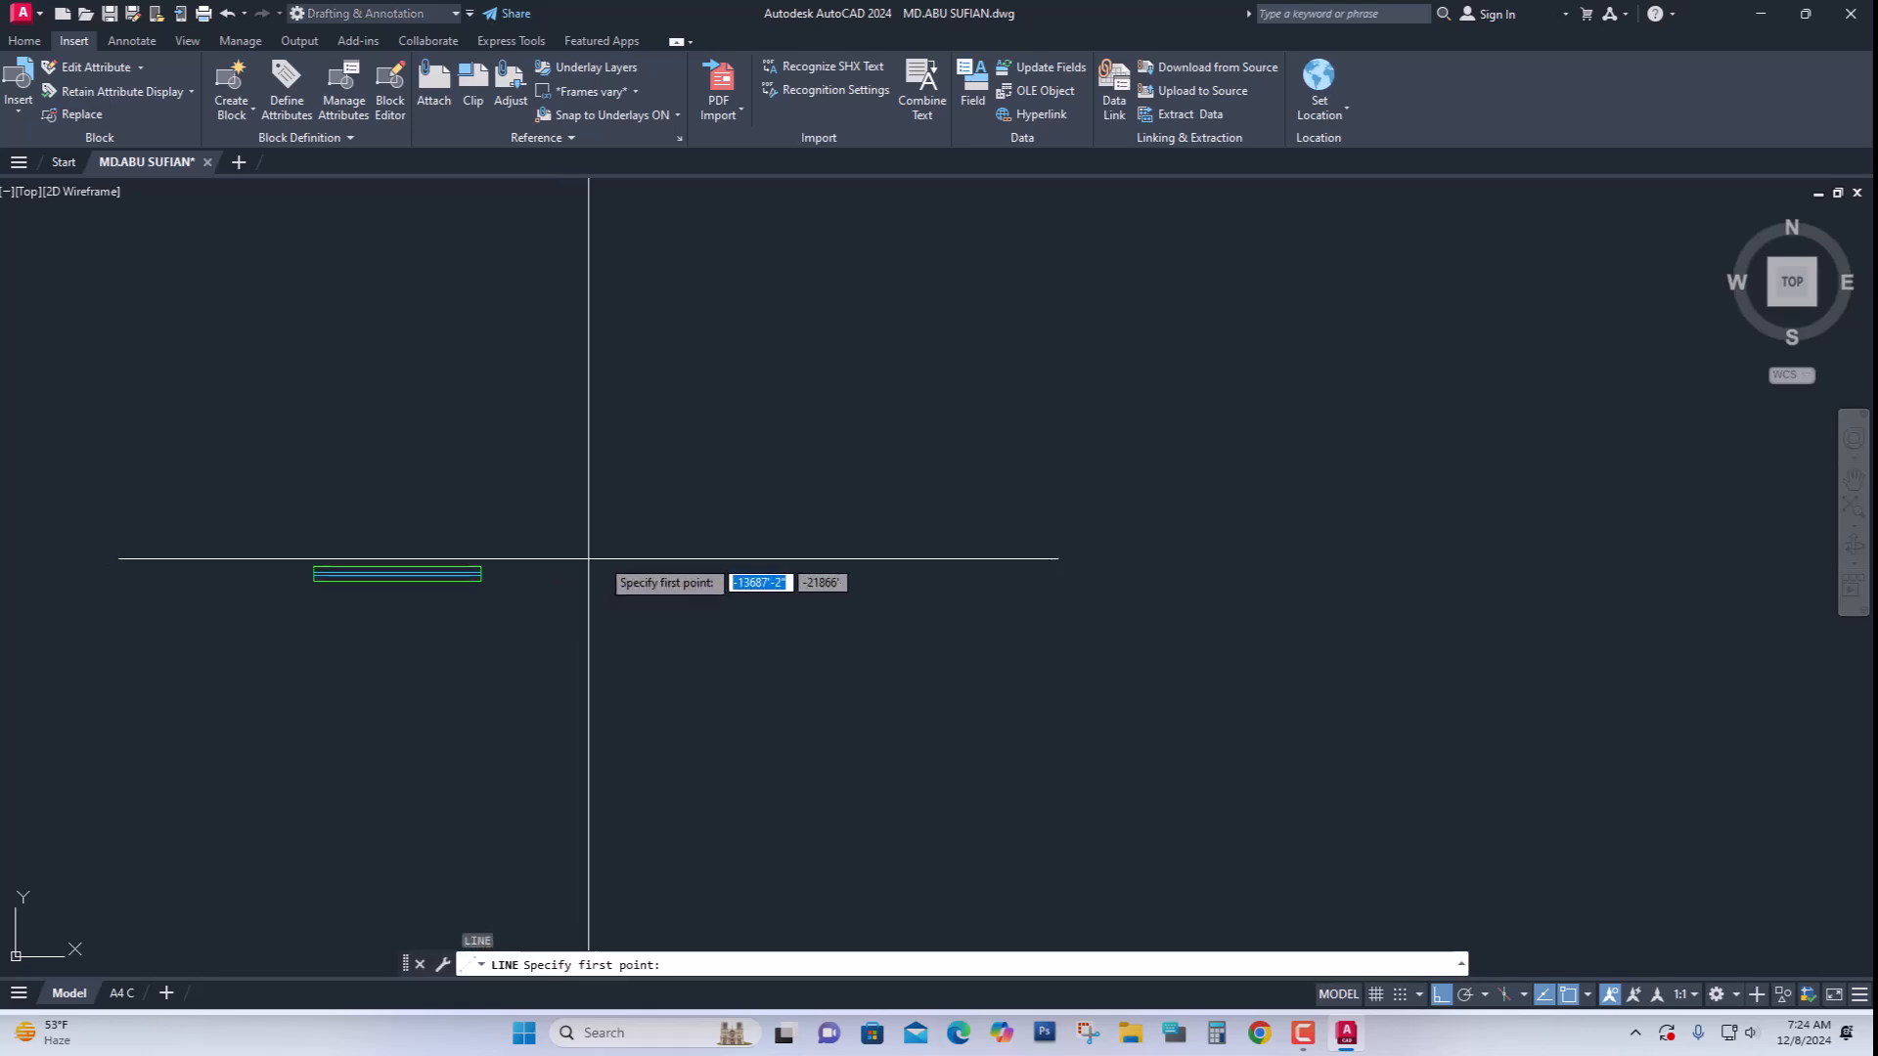
click(588, 574)
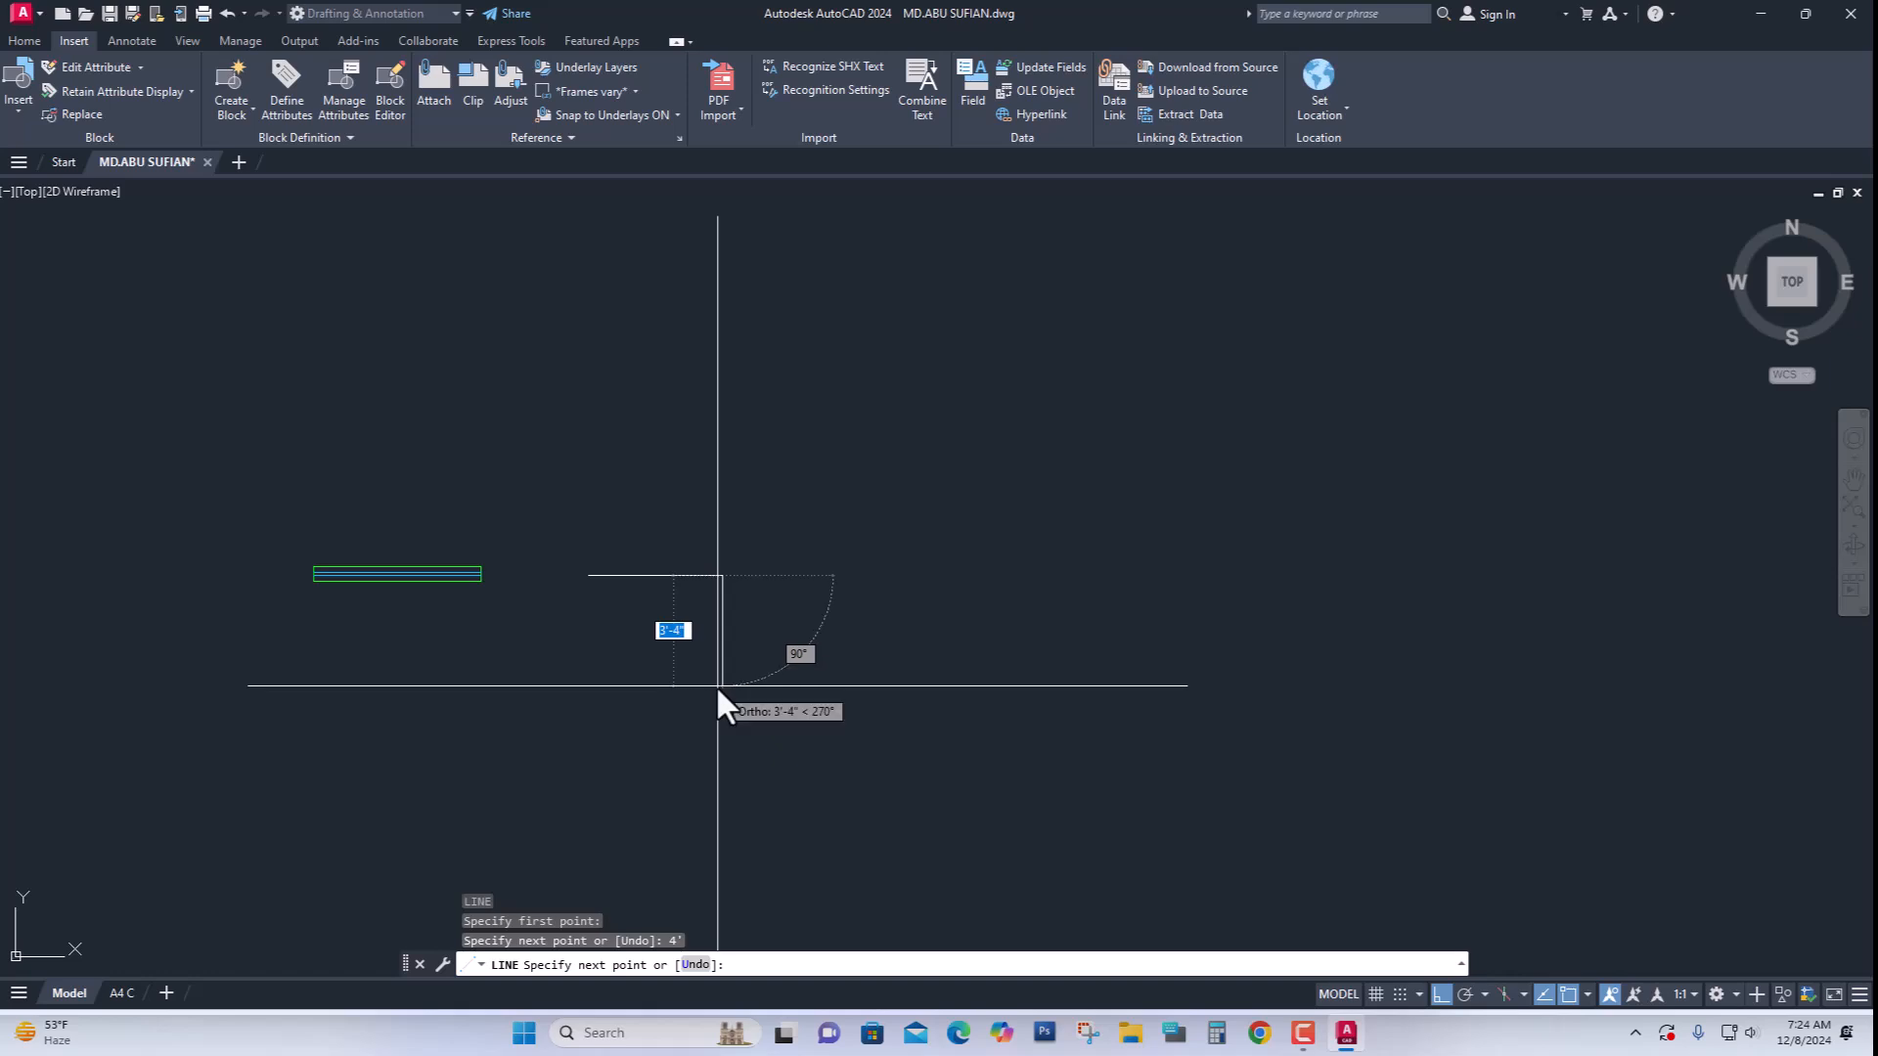
key(Return)
Try to complete the outline with a 5" end edge, a 4' lower edge and a closing line, and undo it
scroll(725, 591, up, 4)
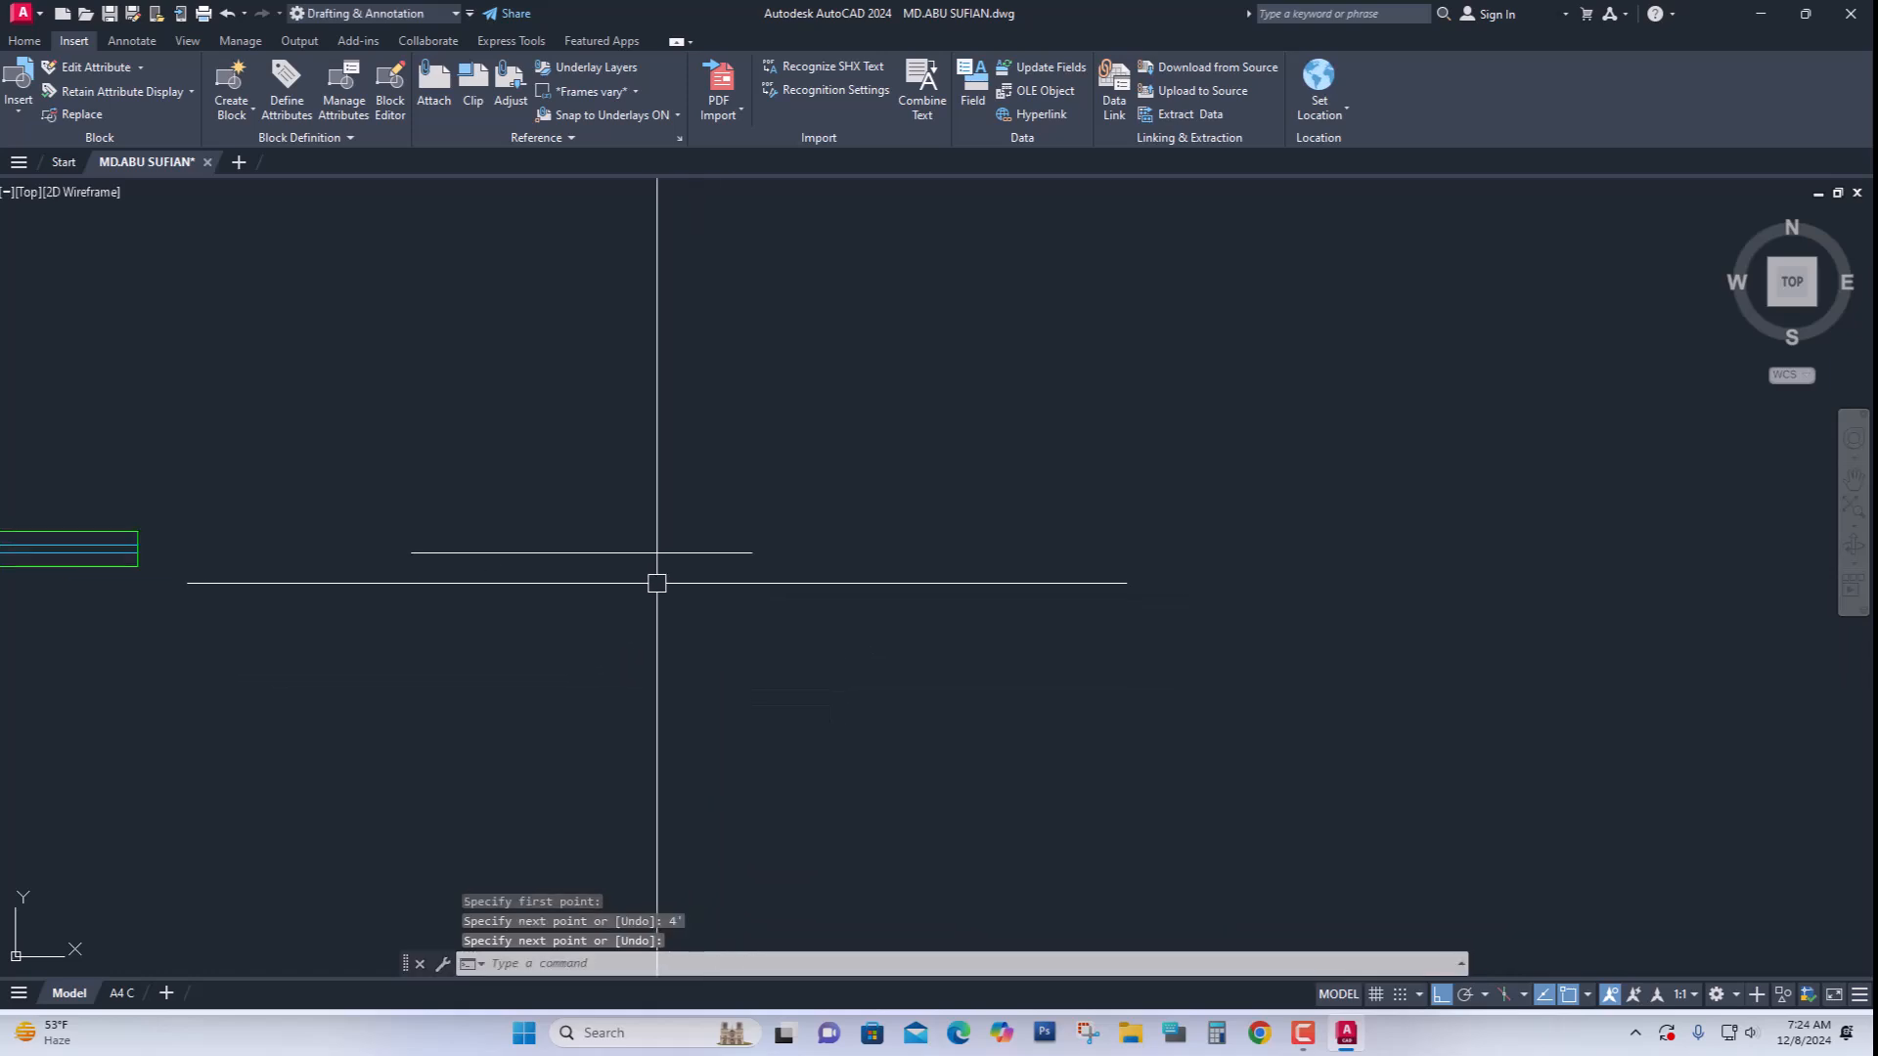
text(l)
key(Return)
click(751, 552)
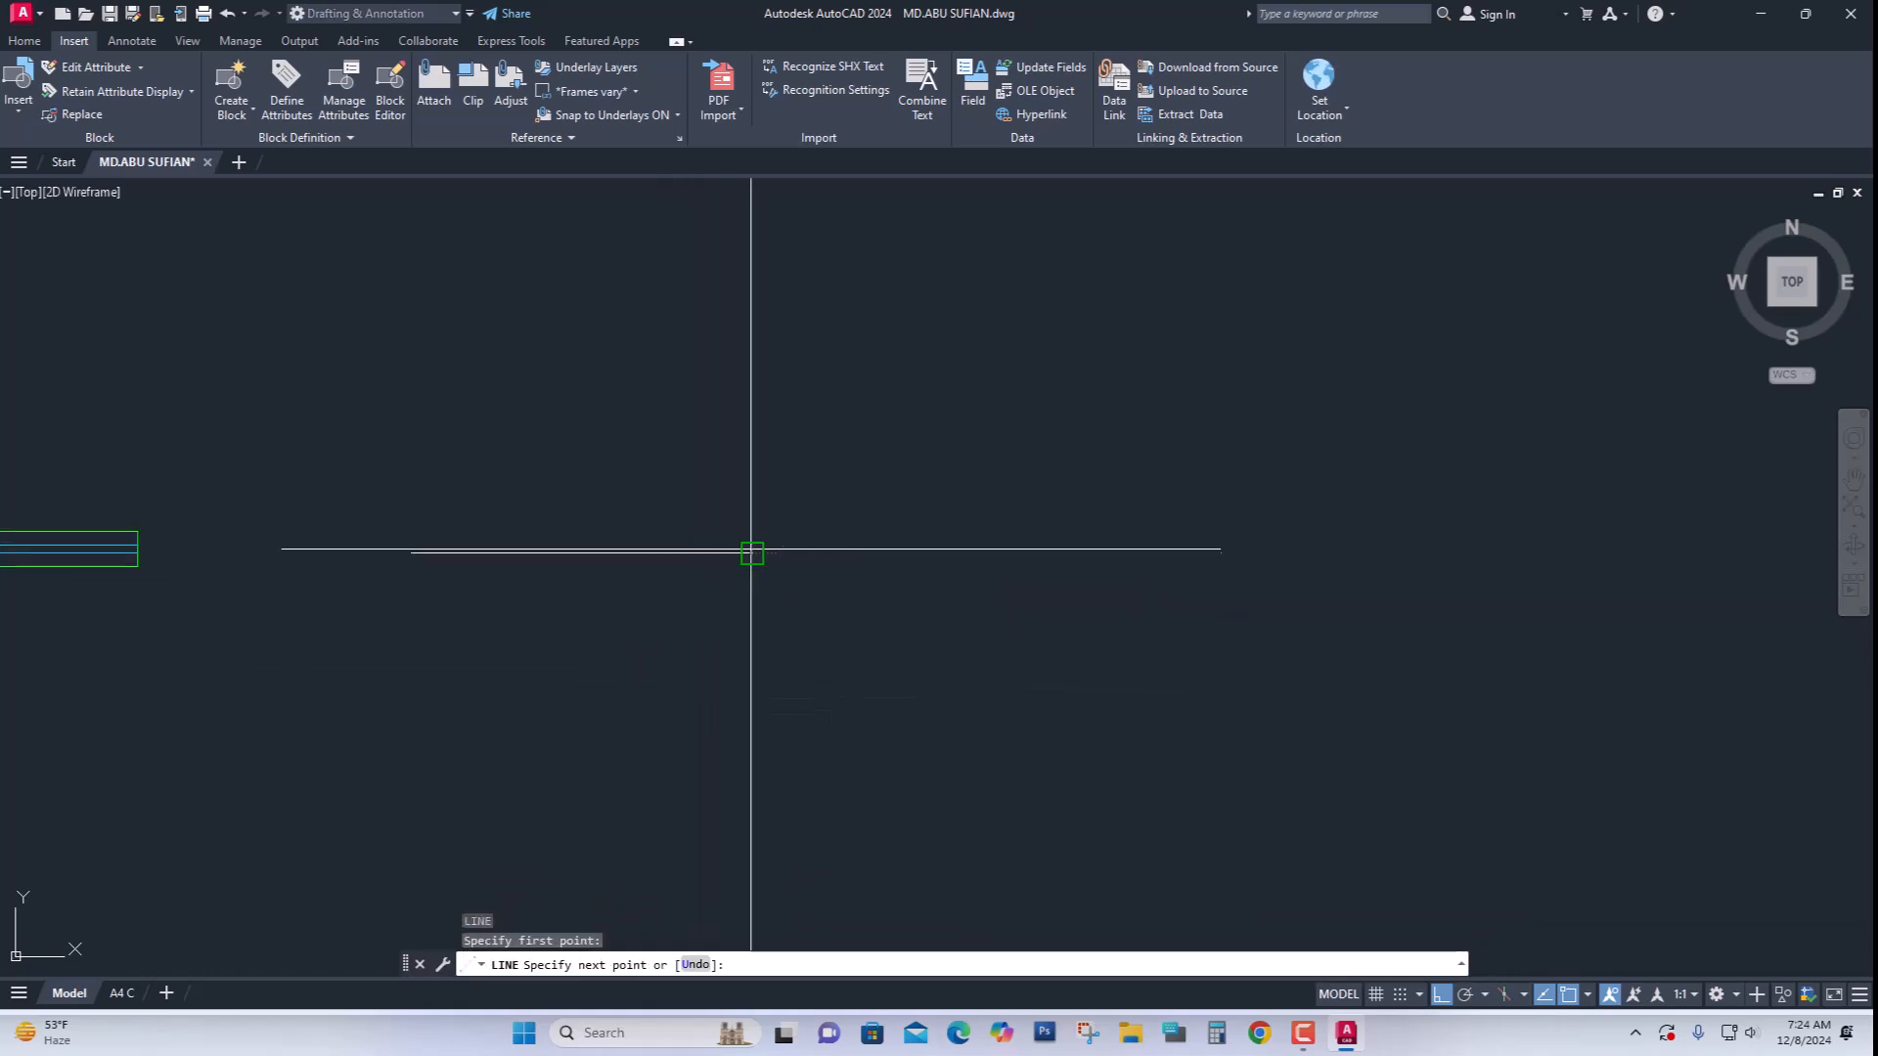
text(5)
key(Return)
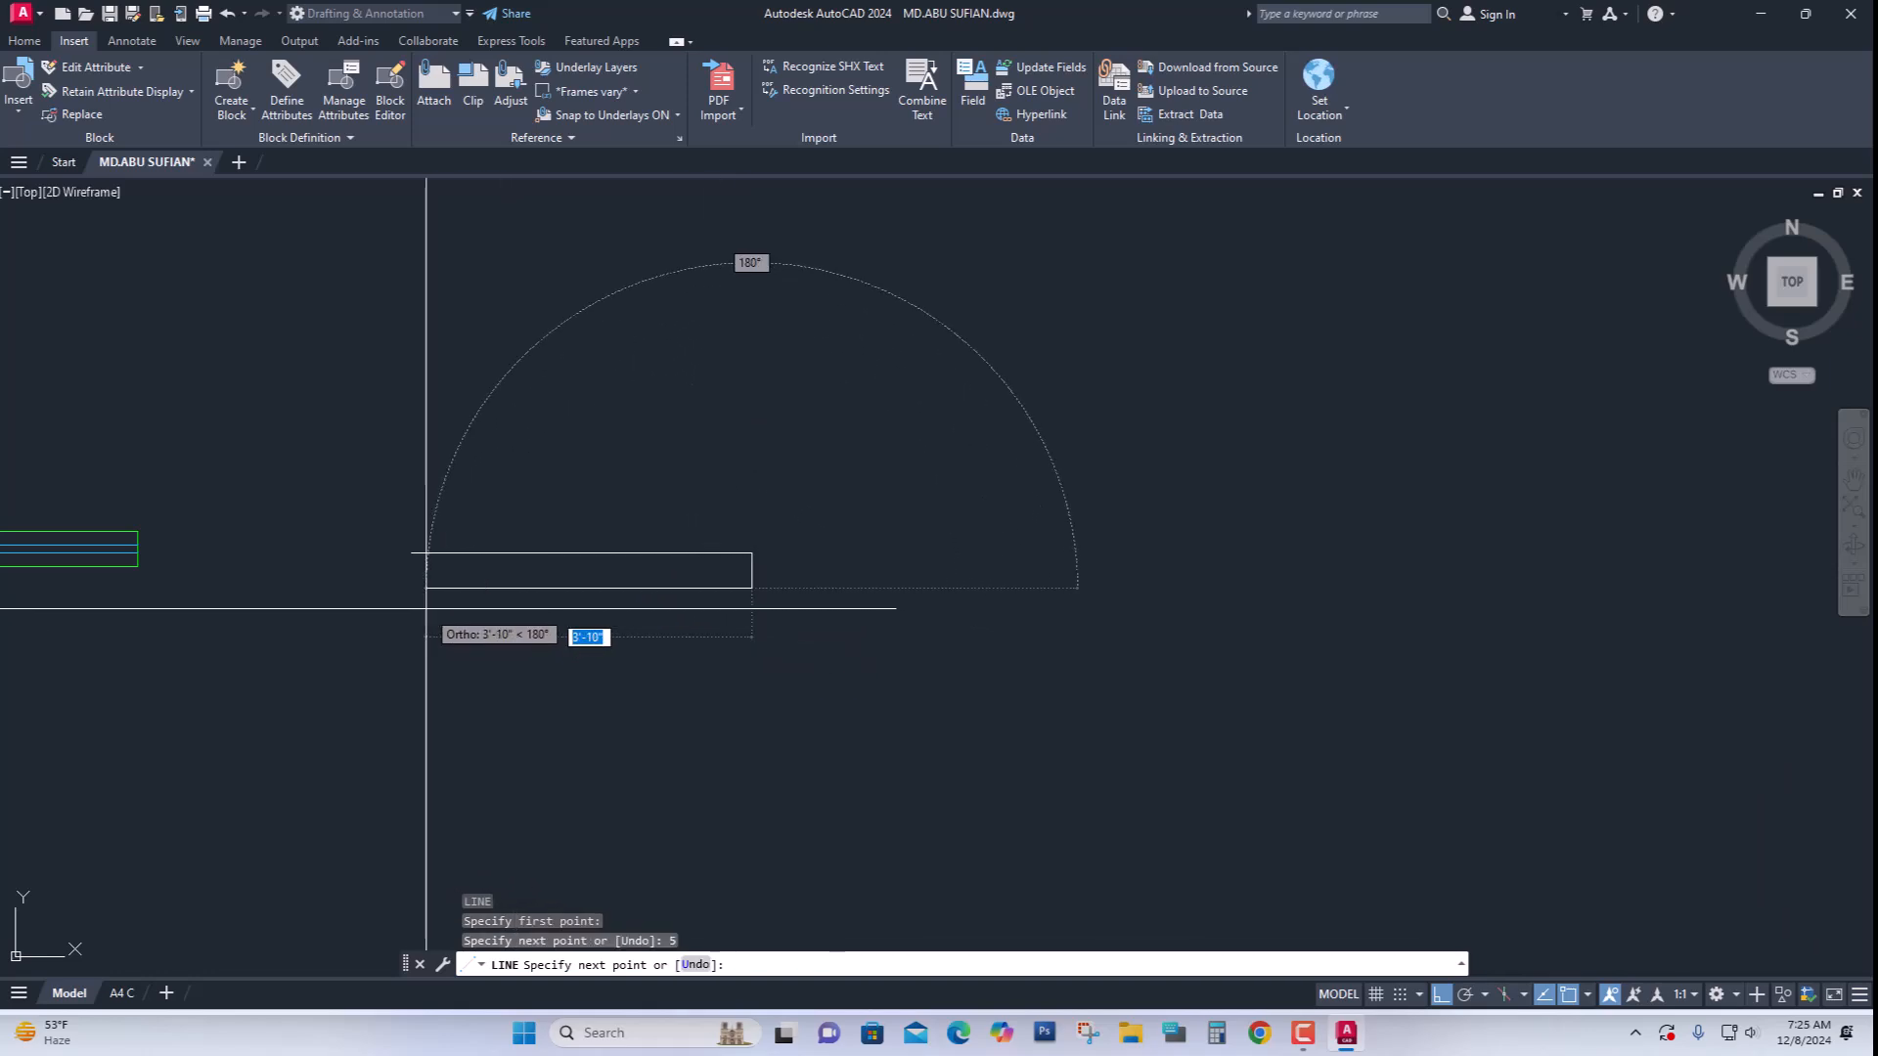
text(4')
key(Return)
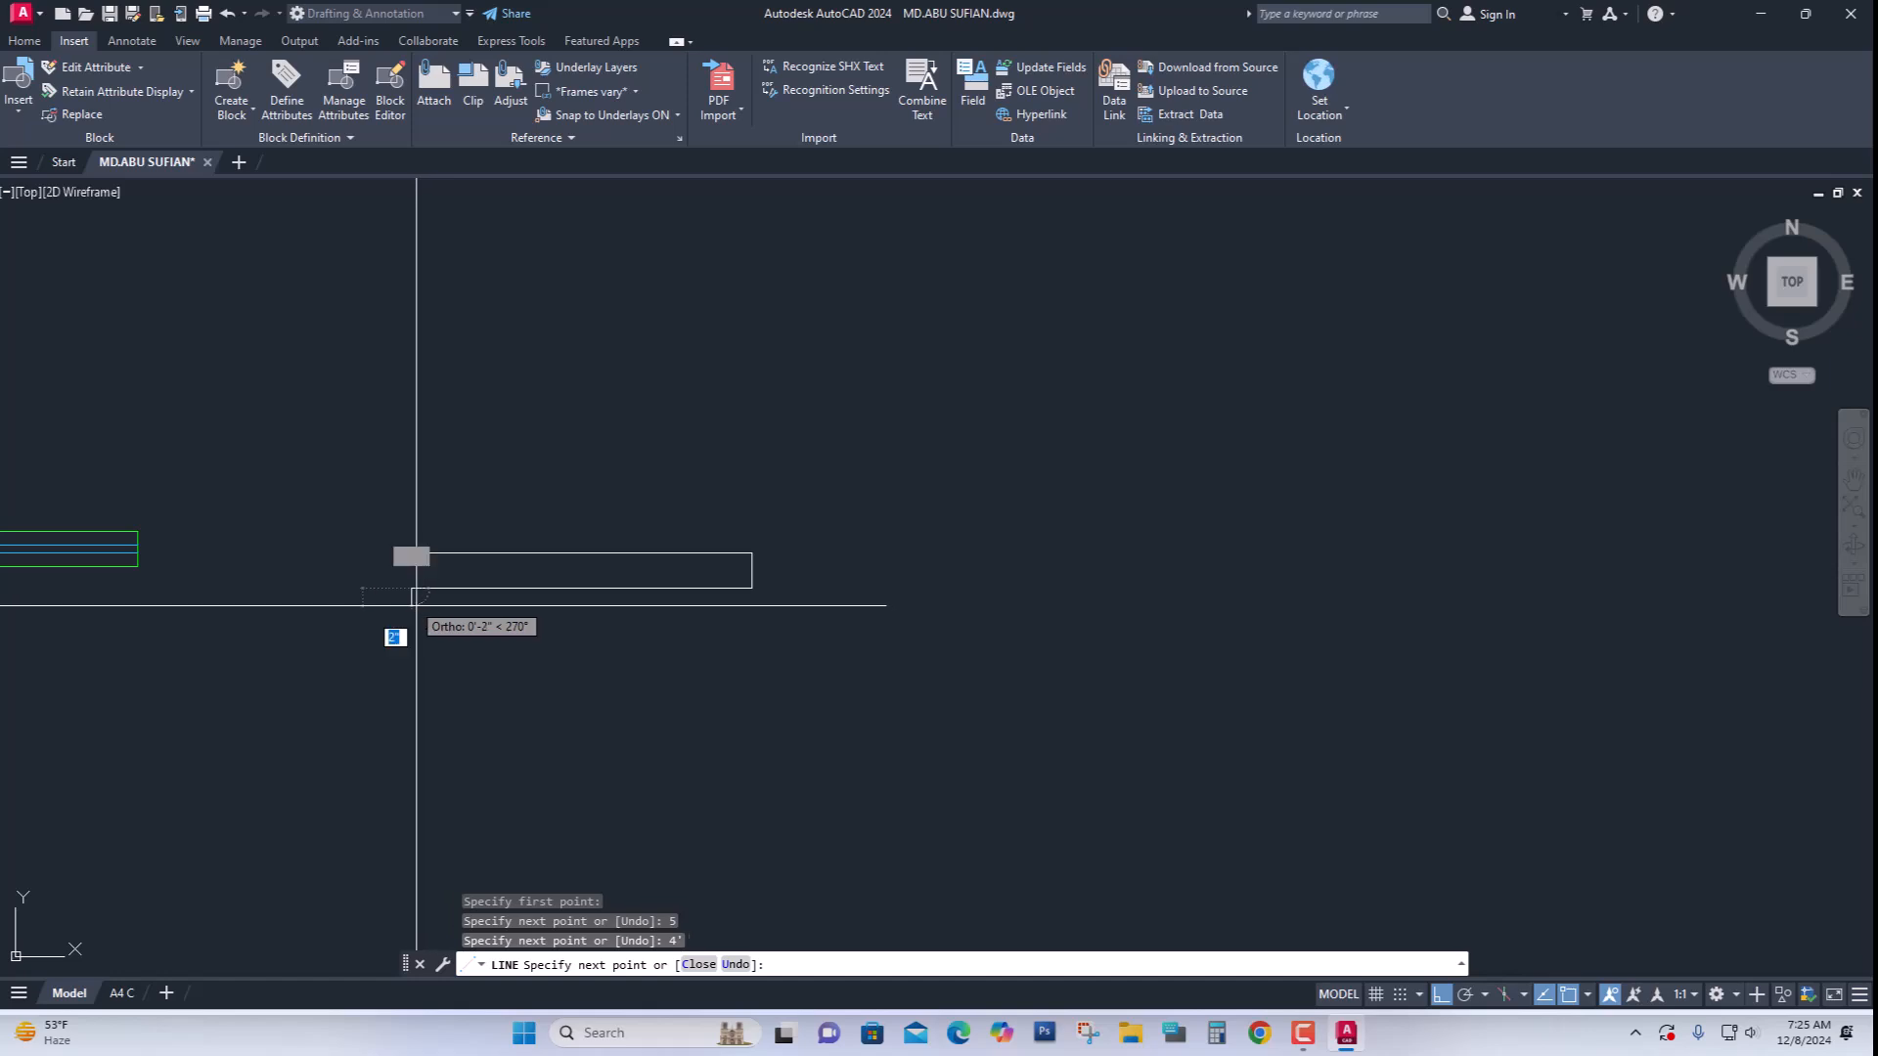
text(c)
key(Return)
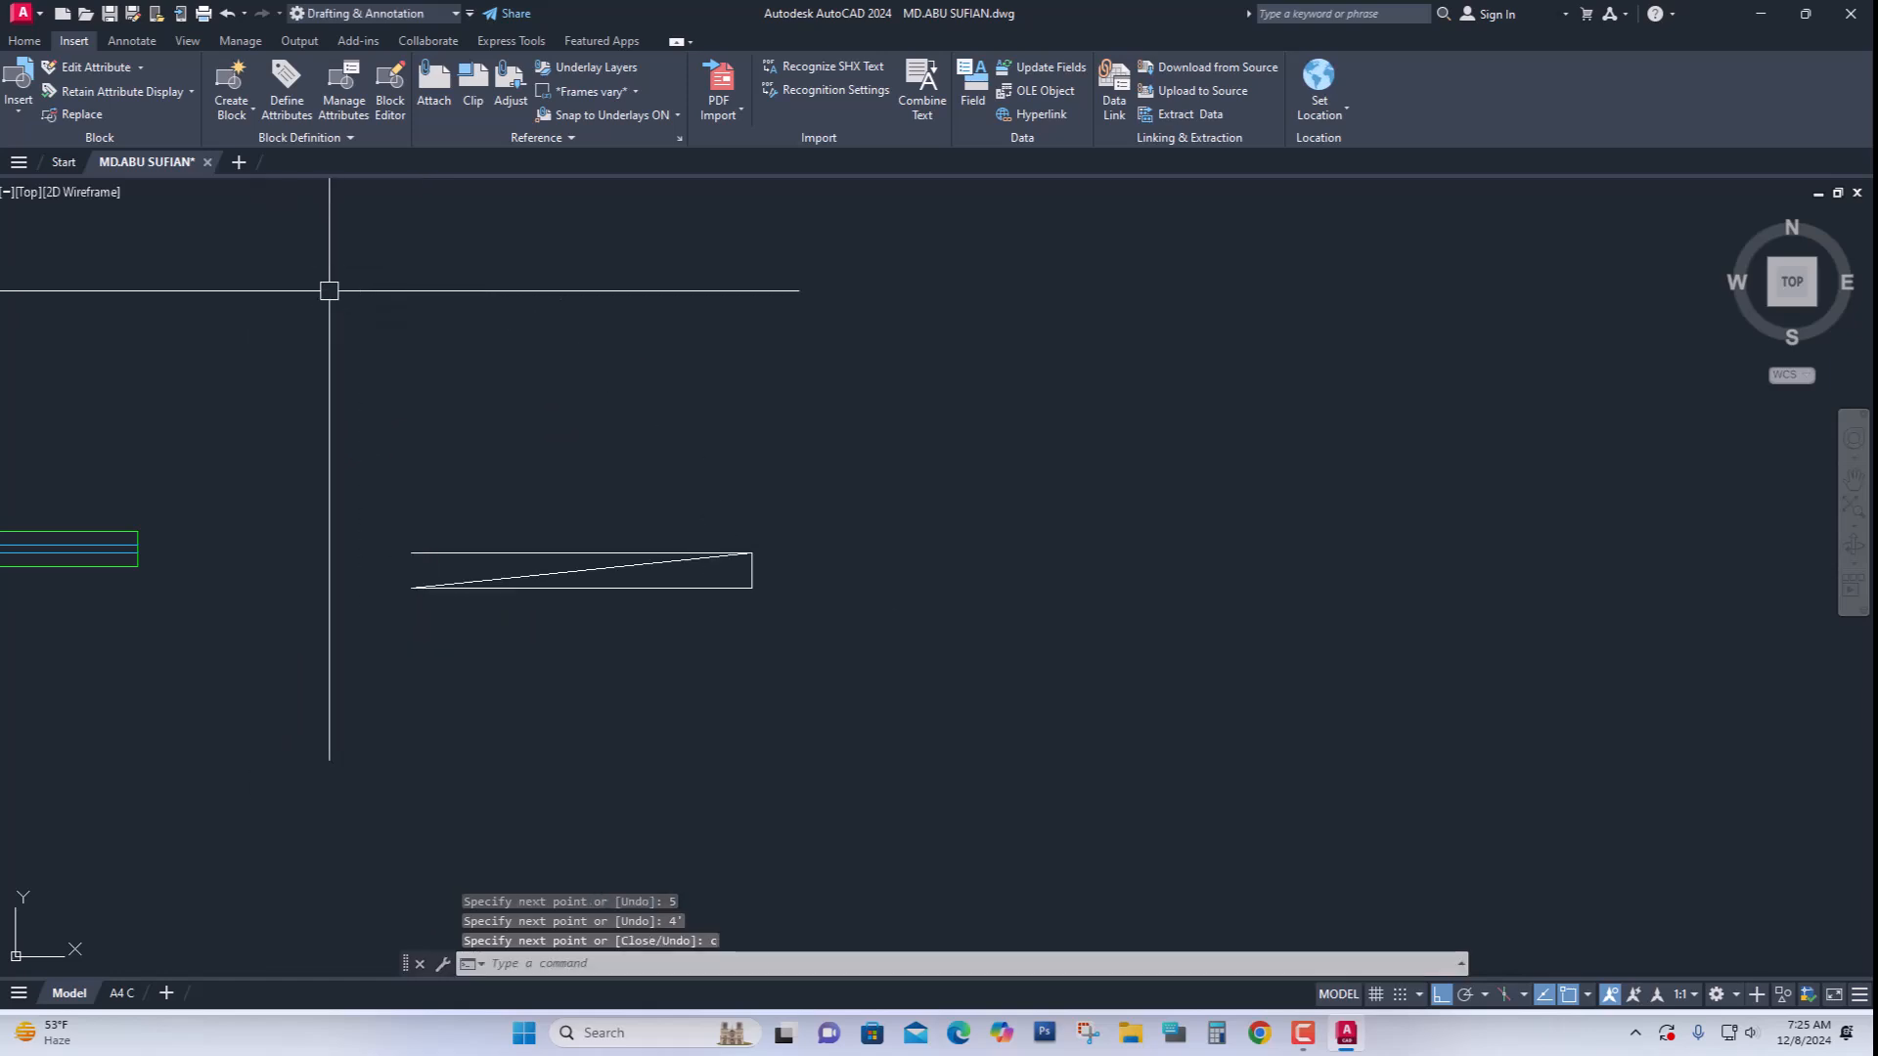
key(ctrl+z)
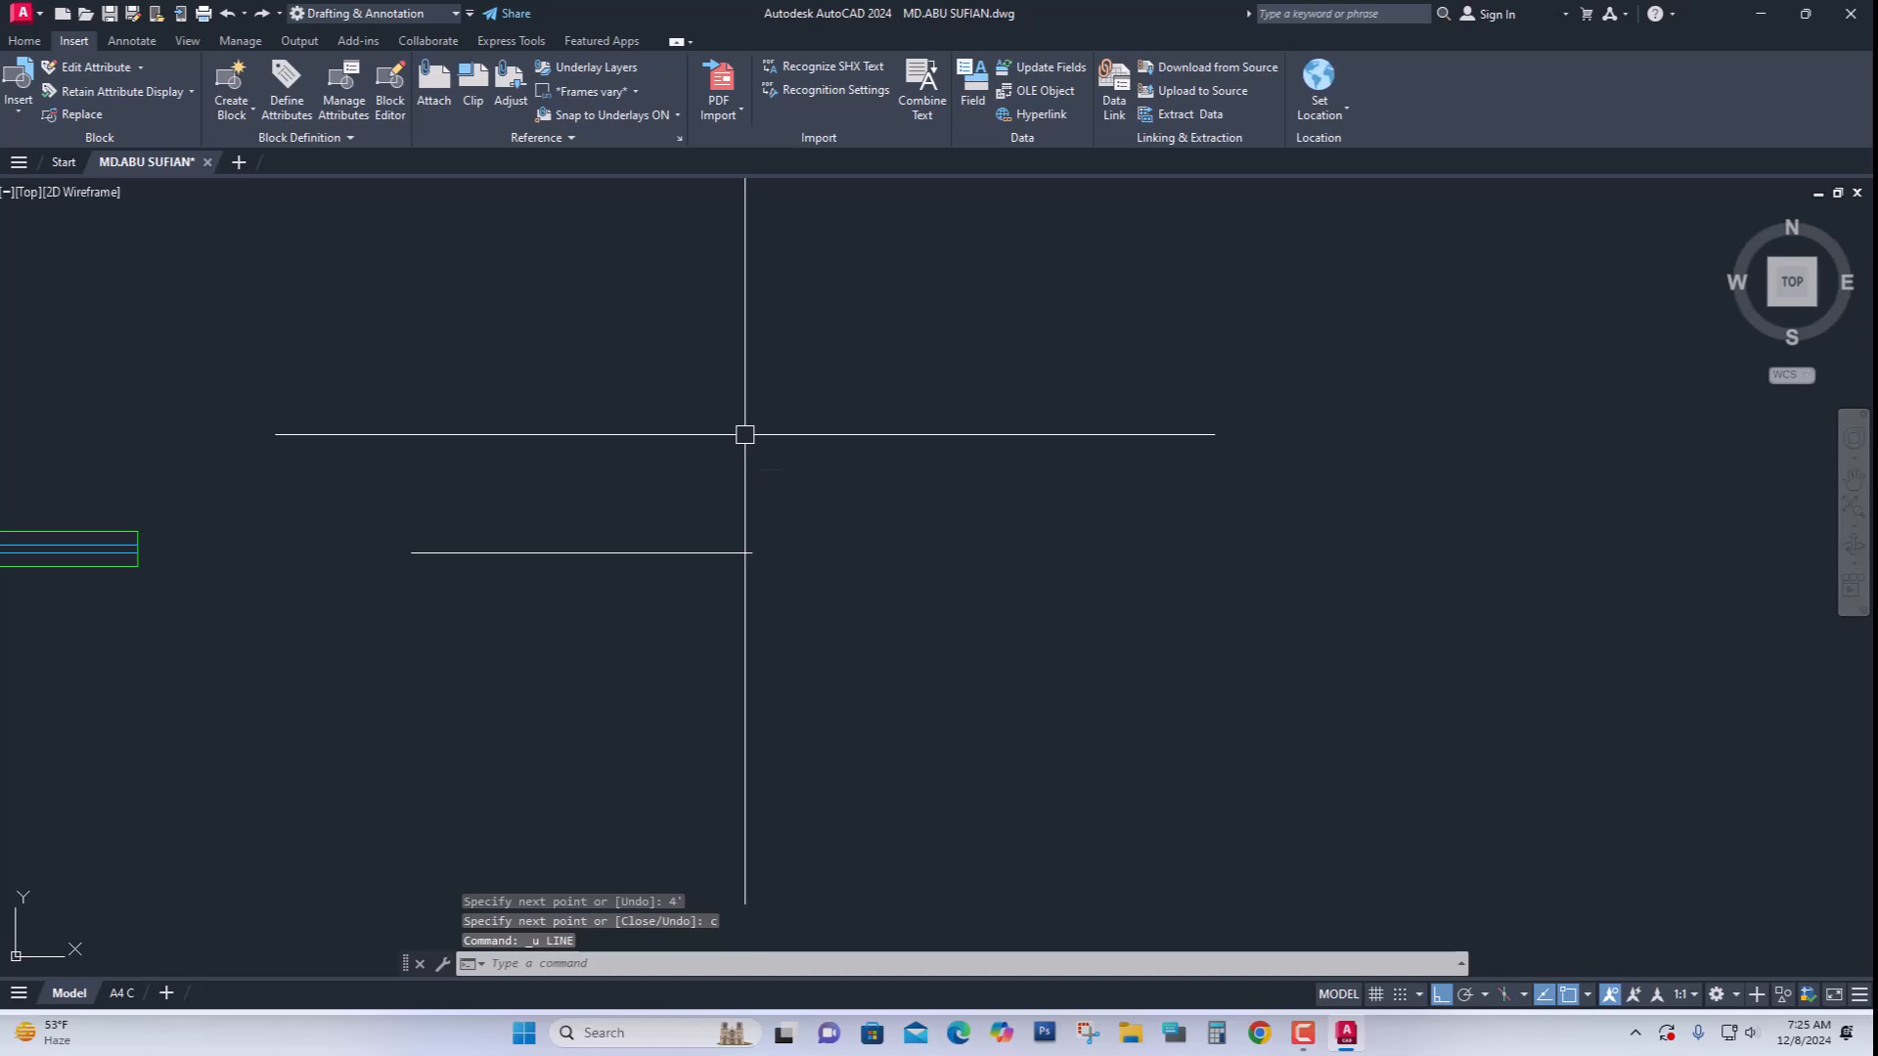
Offset the 4' line downward by 5" to form the second long edge of the window
text(o)
key(Return)
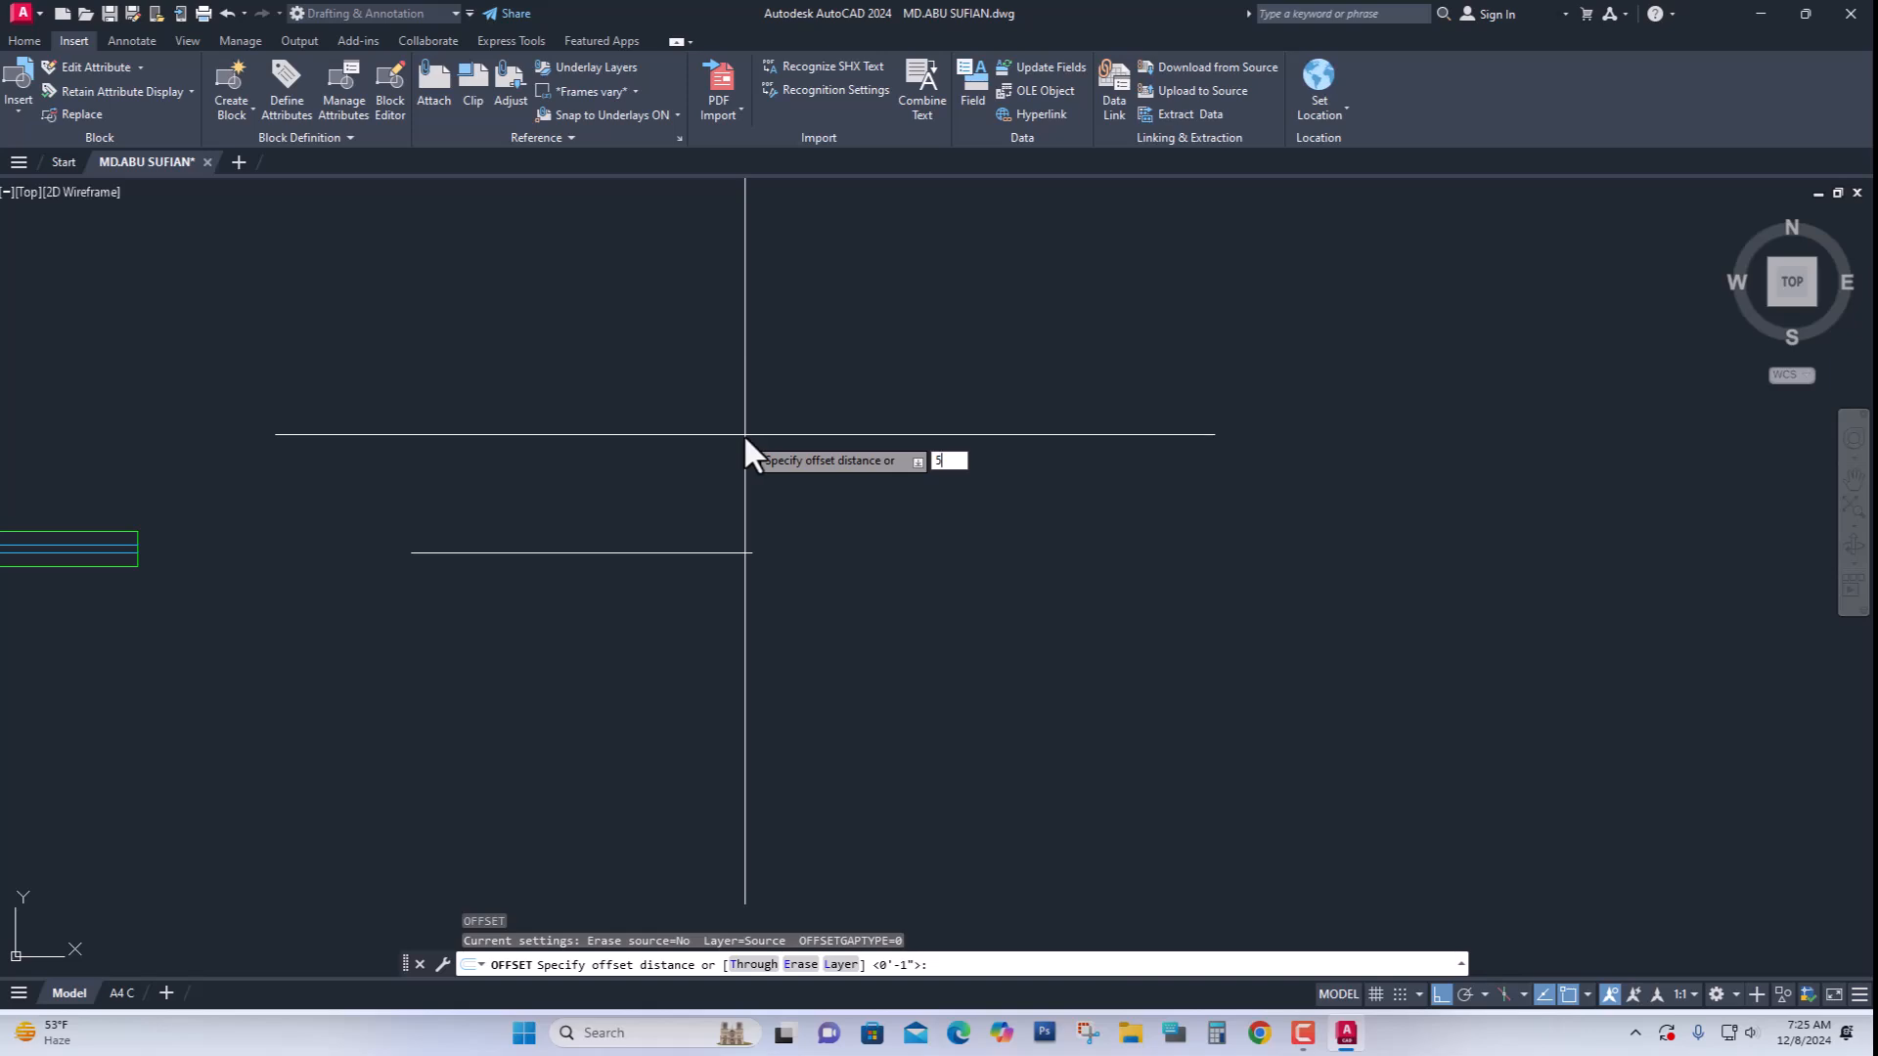
key(Return)
click(613, 554)
click(624, 611)
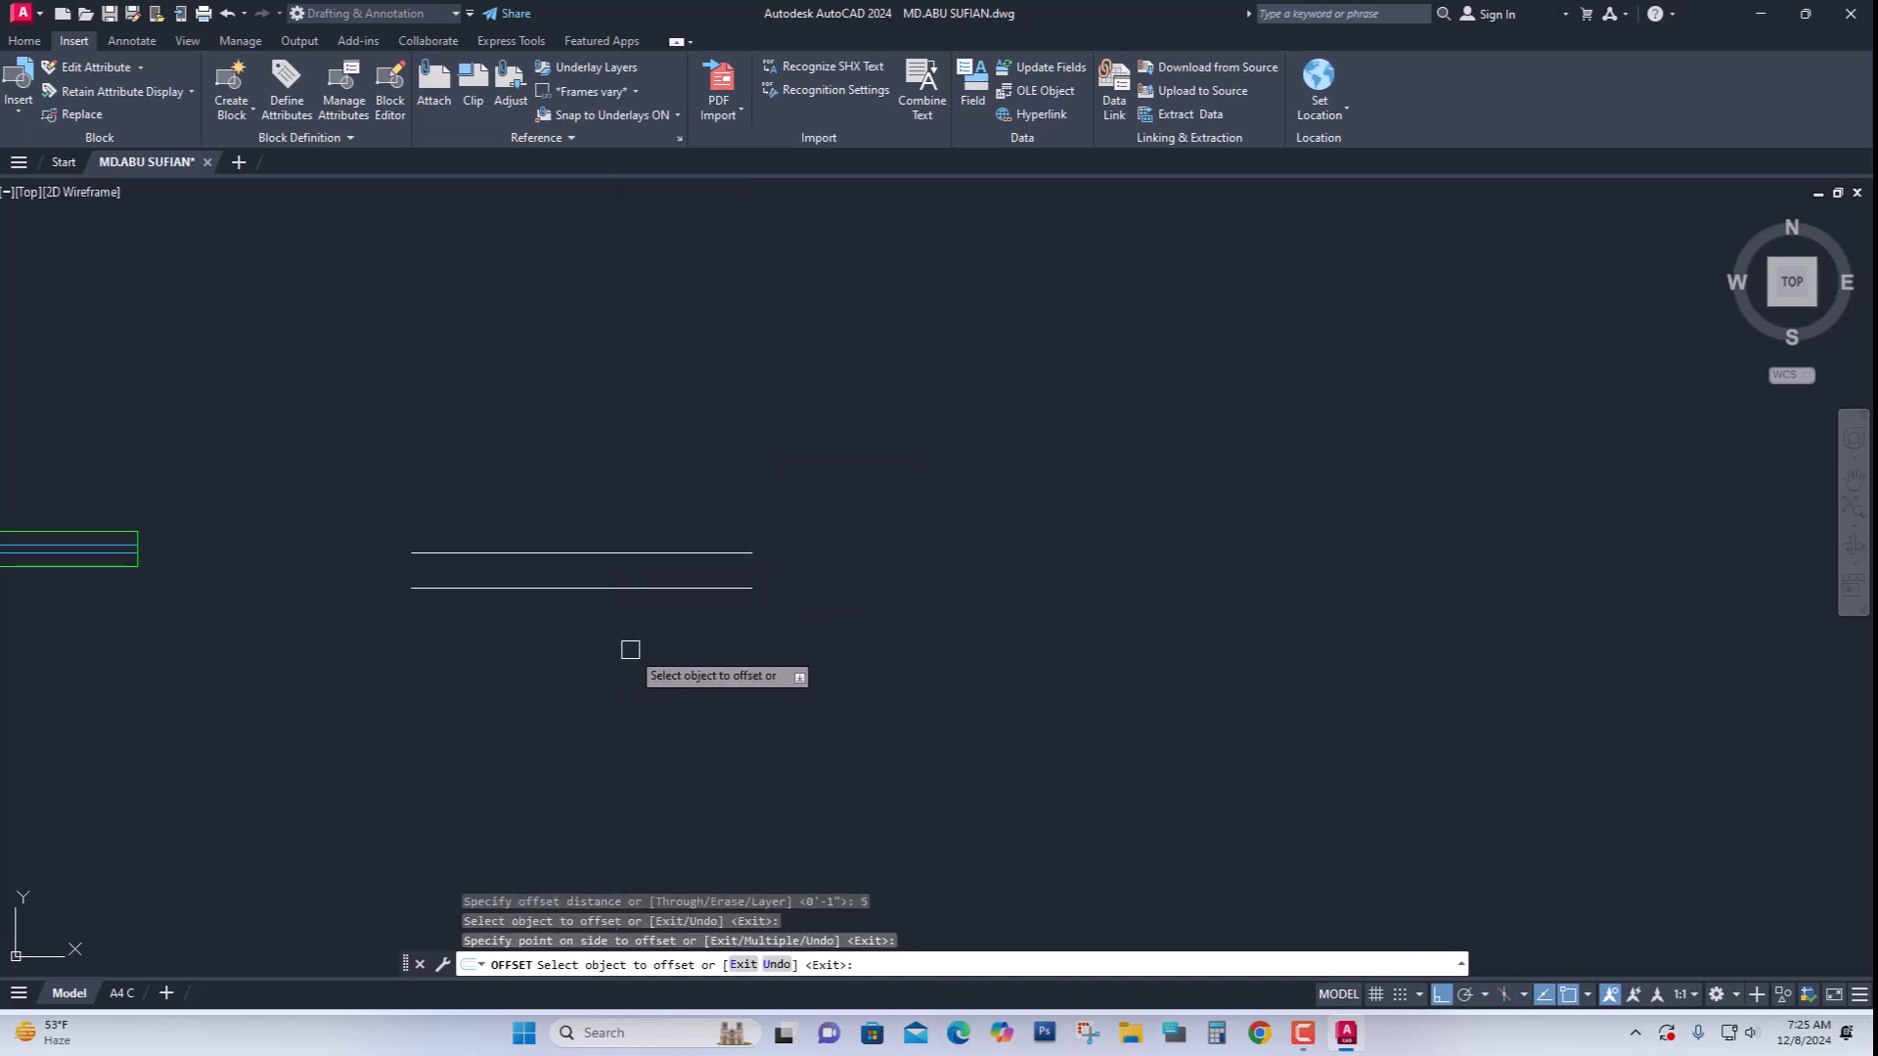
key(Return)
Close both ends of the new window outline with vertical lines between the endpoints of the long edges
text(l)
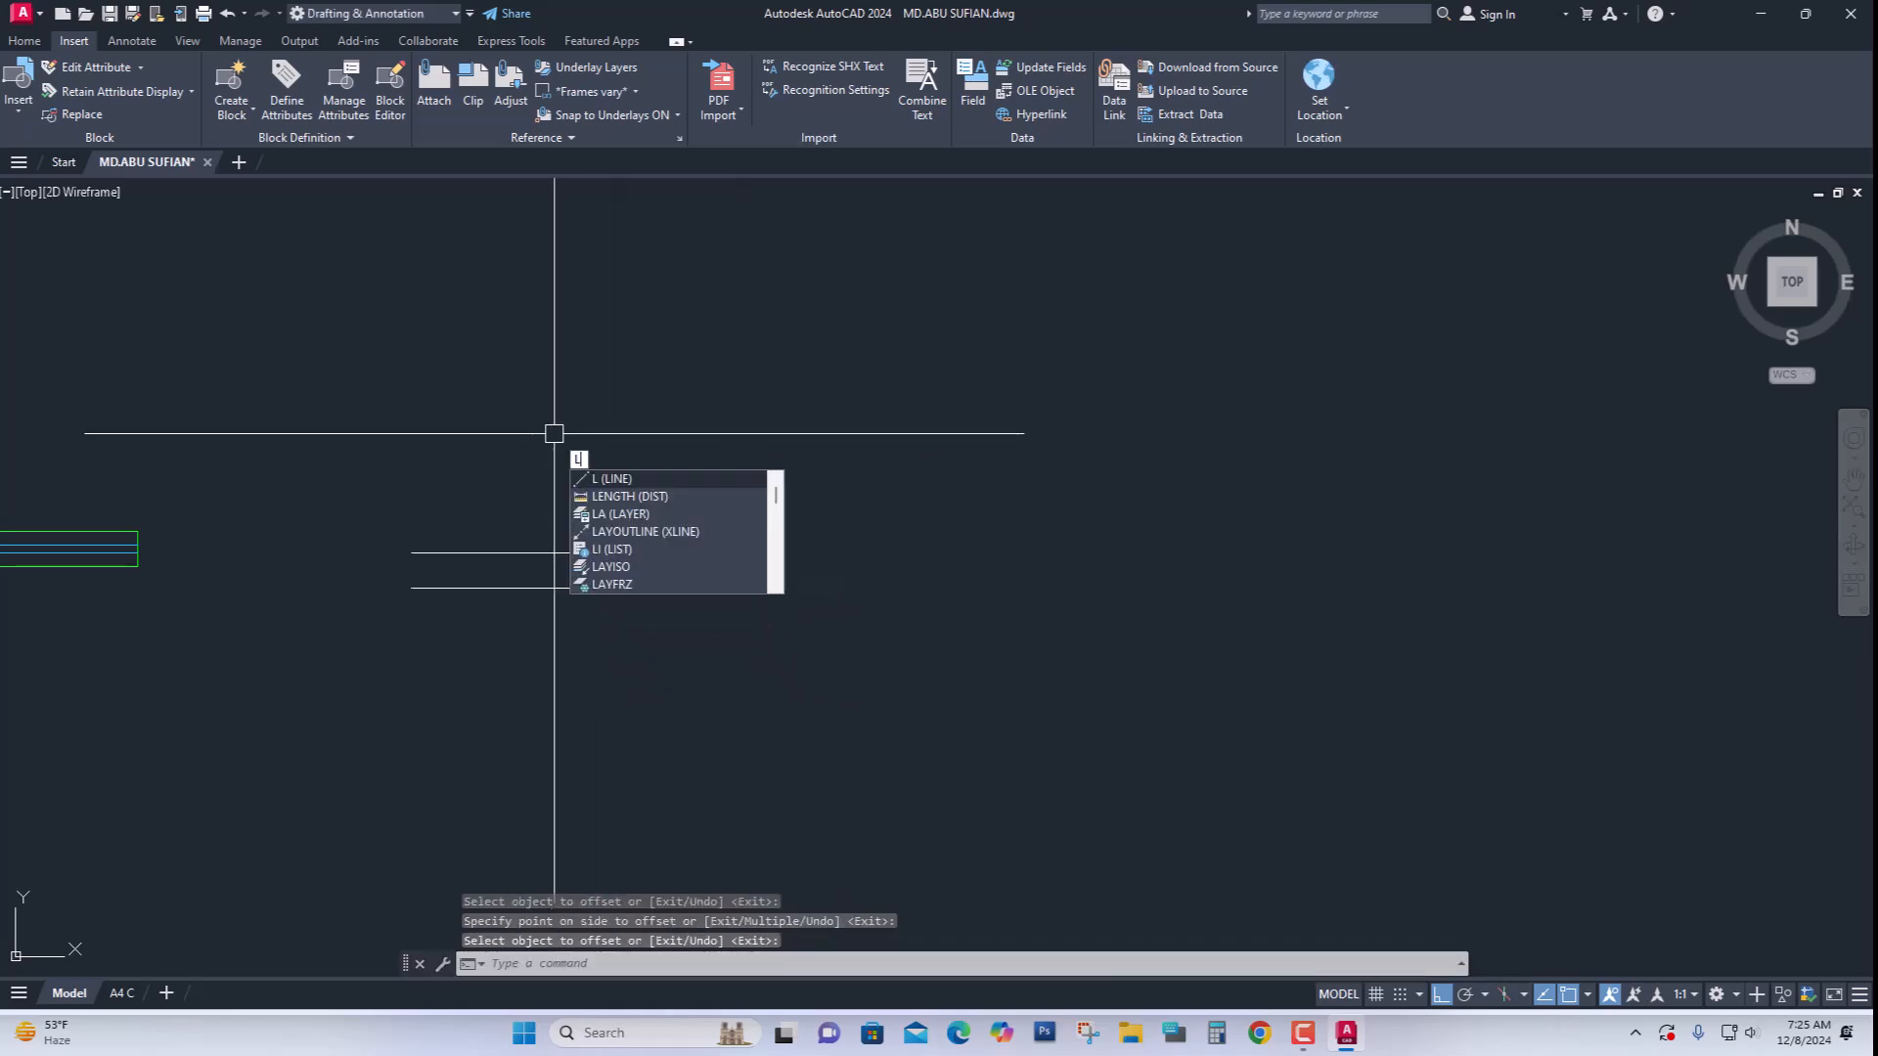
key(Return)
scroll(392, 616, up, 2)
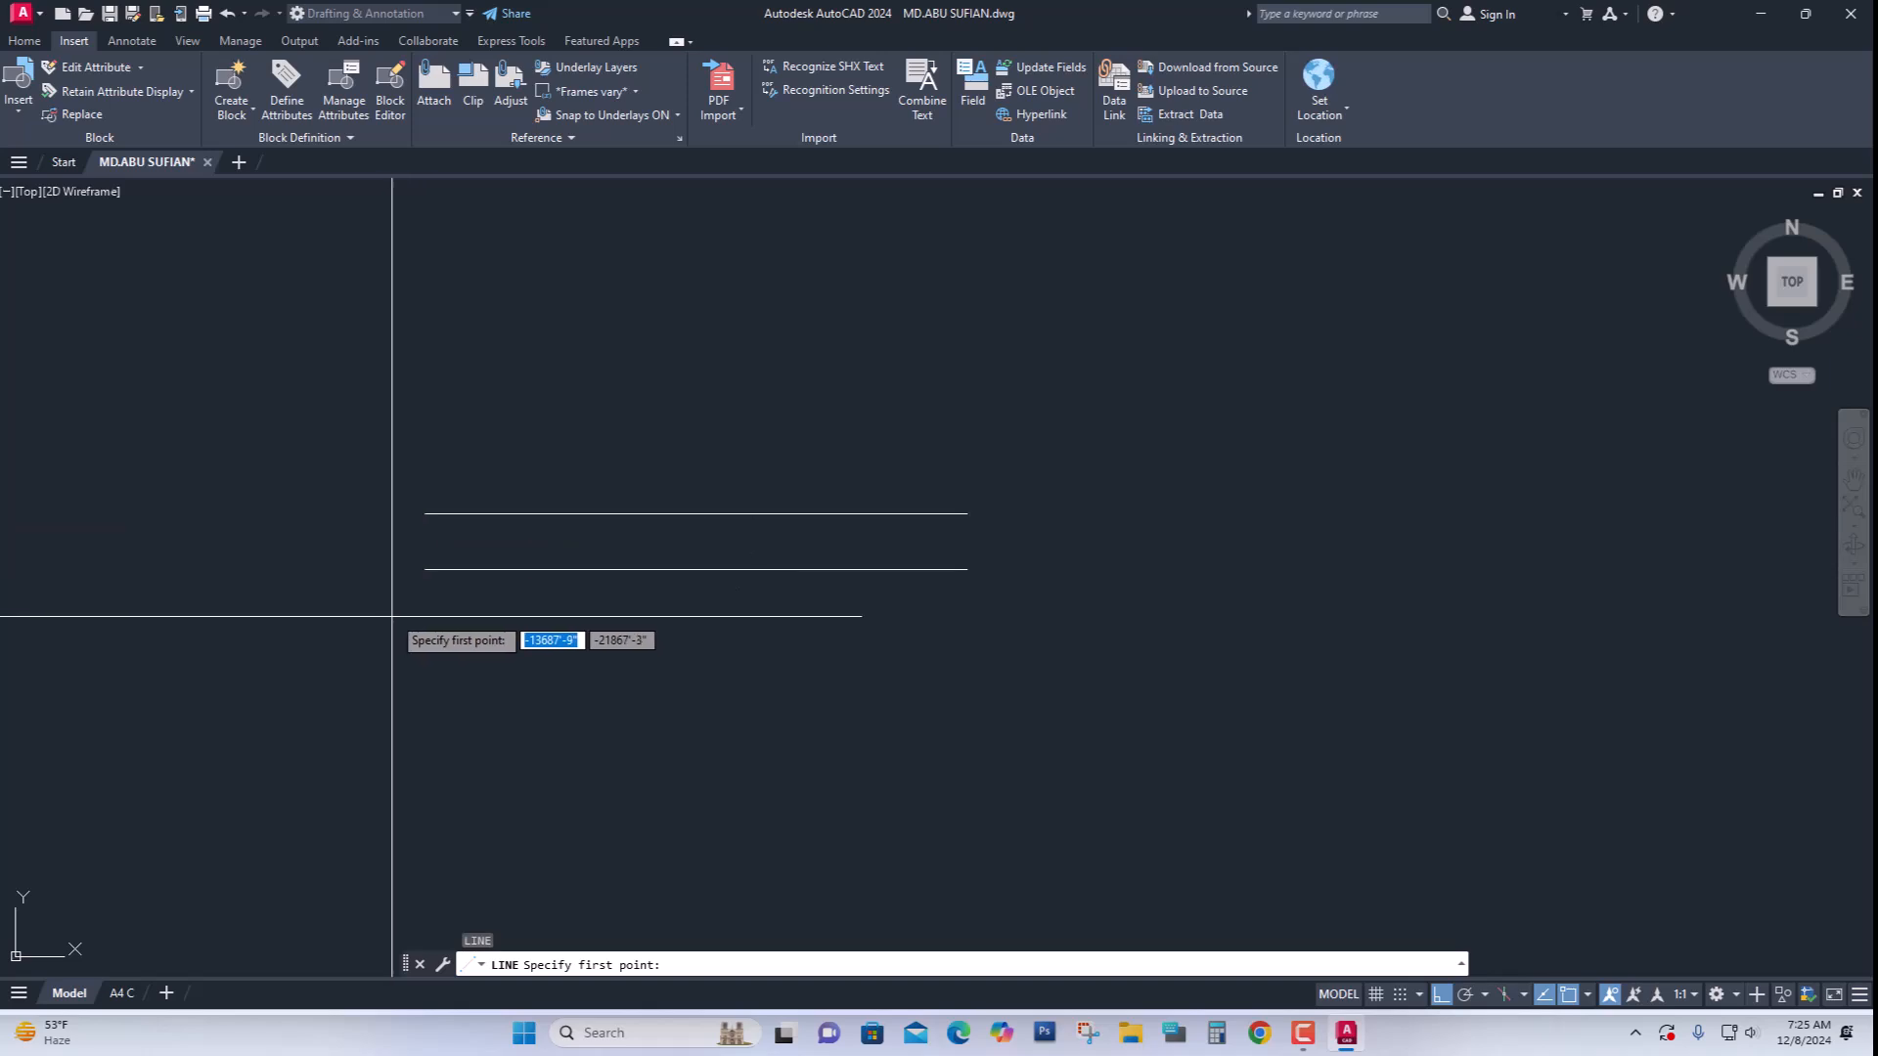
click(425, 569)
click(424, 513)
key(Return)
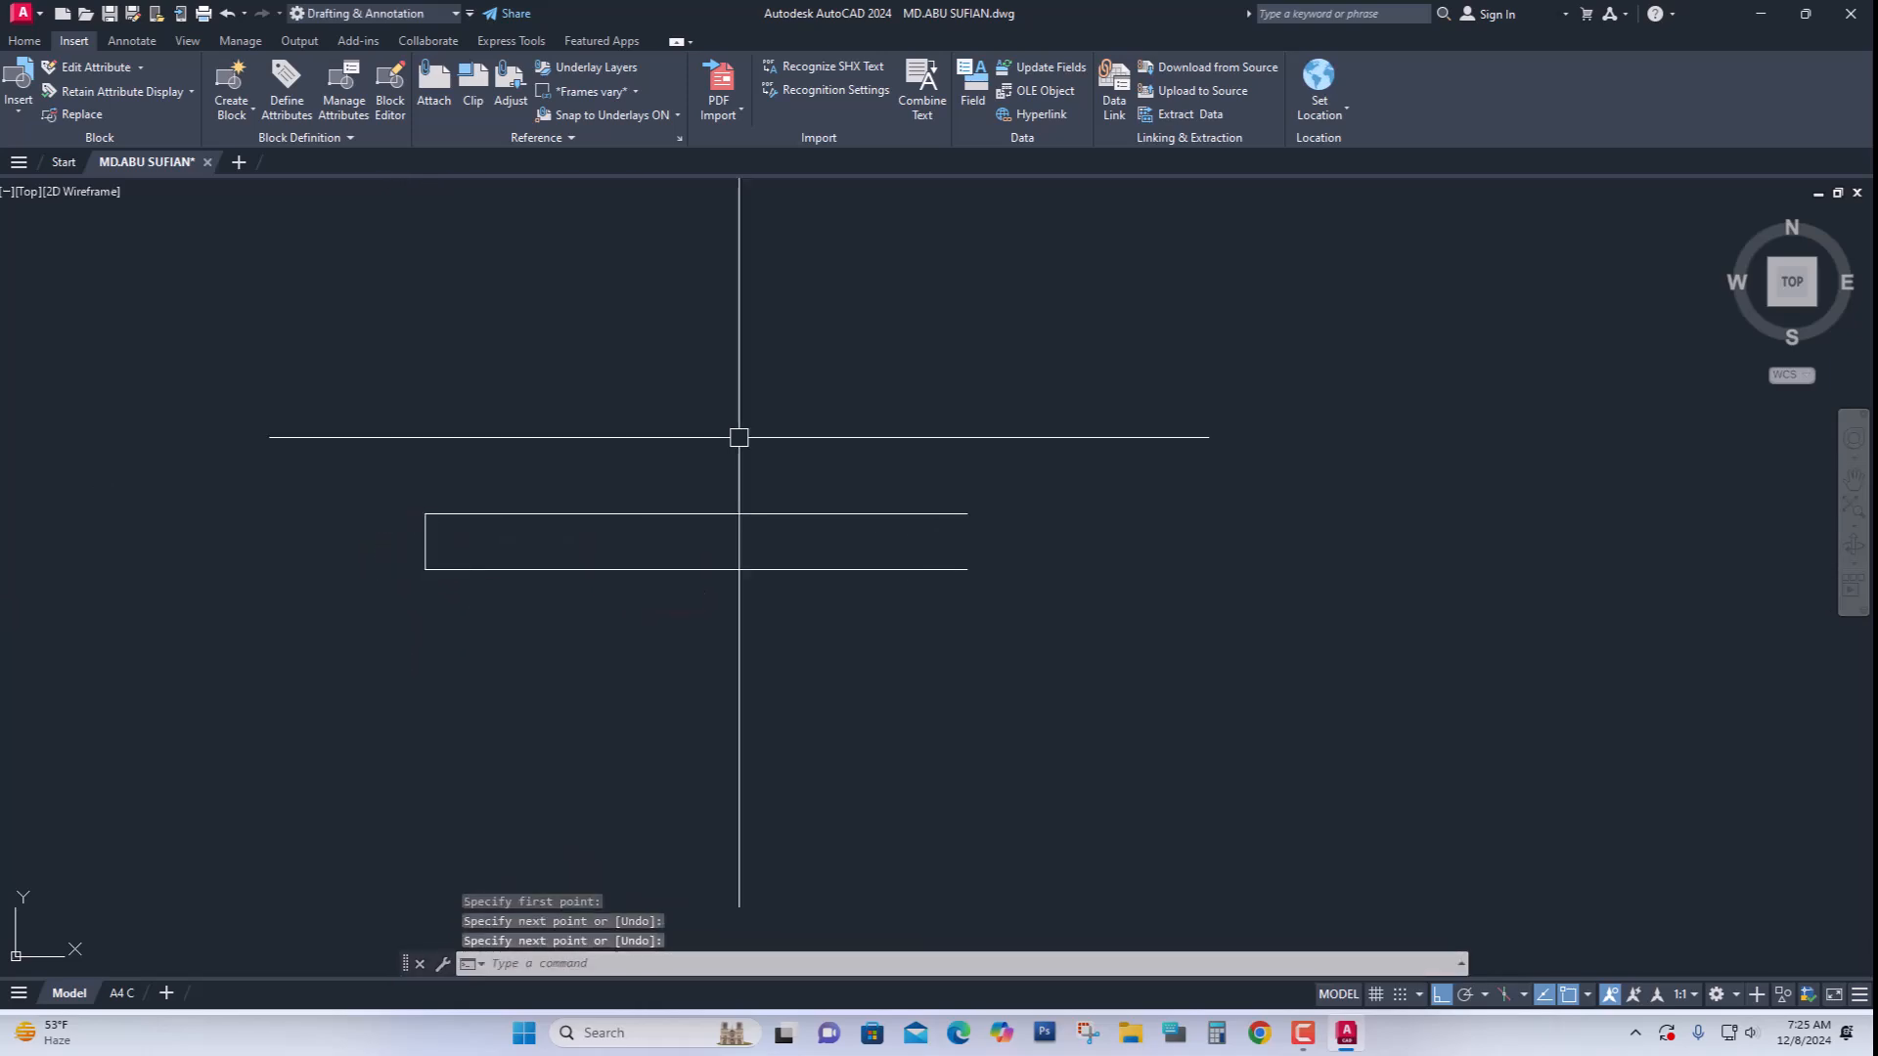
key(Return)
click(966, 569)
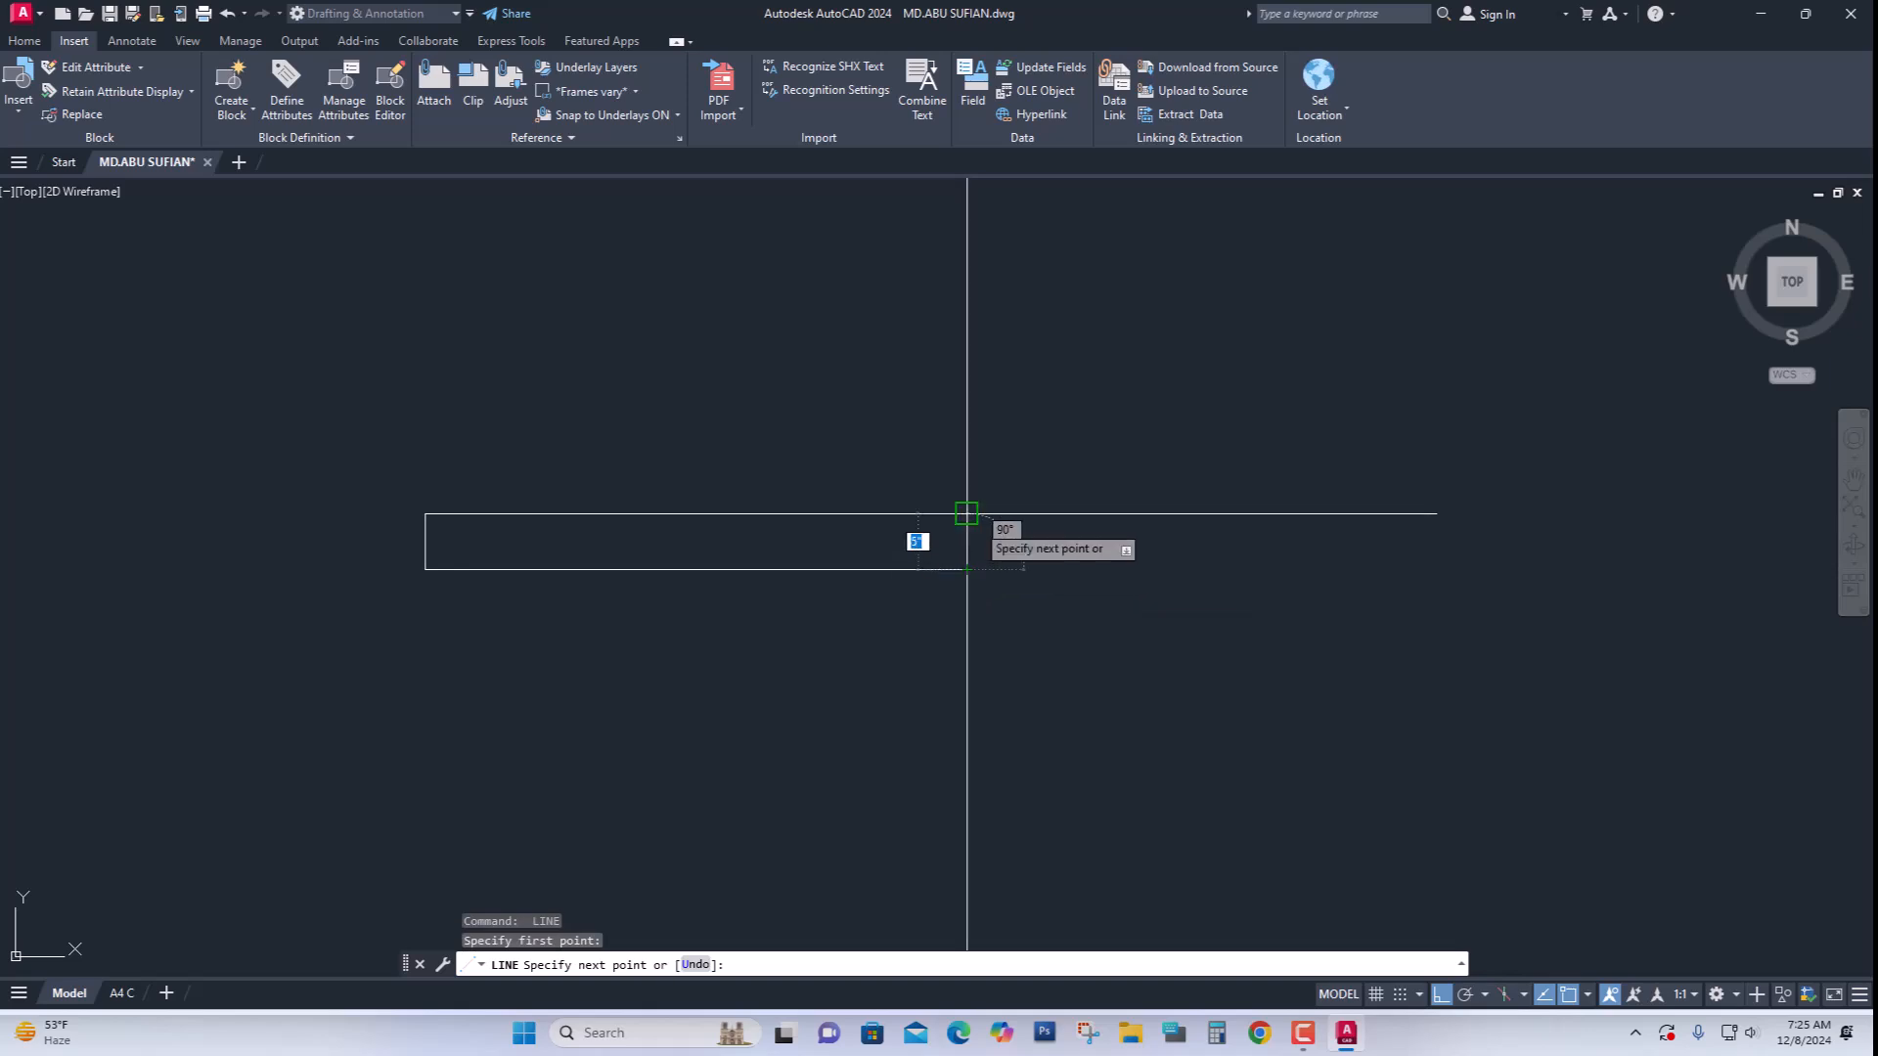
click(967, 514)
key(Return)
Draw a horizontal centre line between the midpoints of the outline's two short edges
scroll(507, 465, down, 4)
middle_drag(474, 498, 594, 515)
scroll(675, 518, up, 4)
middle_drag(625, 587, 687, 583)
scroll(691, 574, down, 2)
key(Return)
scroll(680, 569, up, 4)
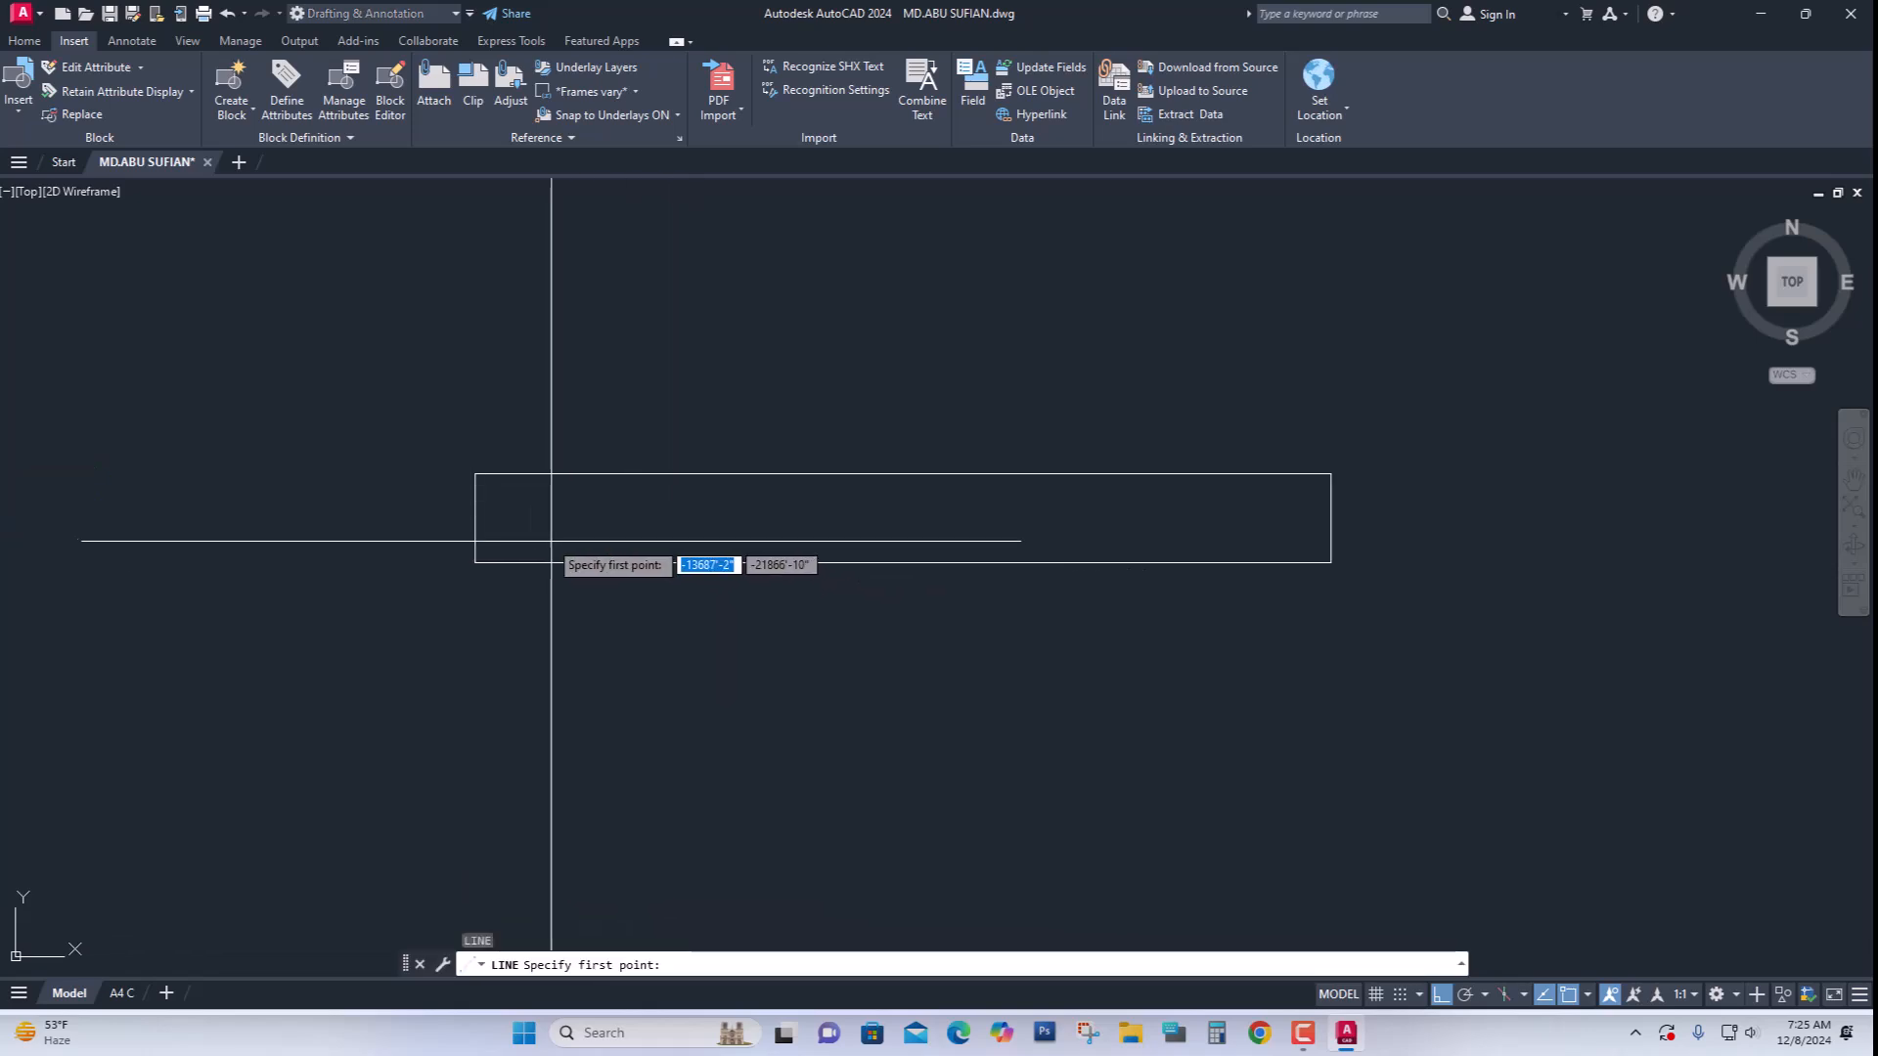
click(474, 516)
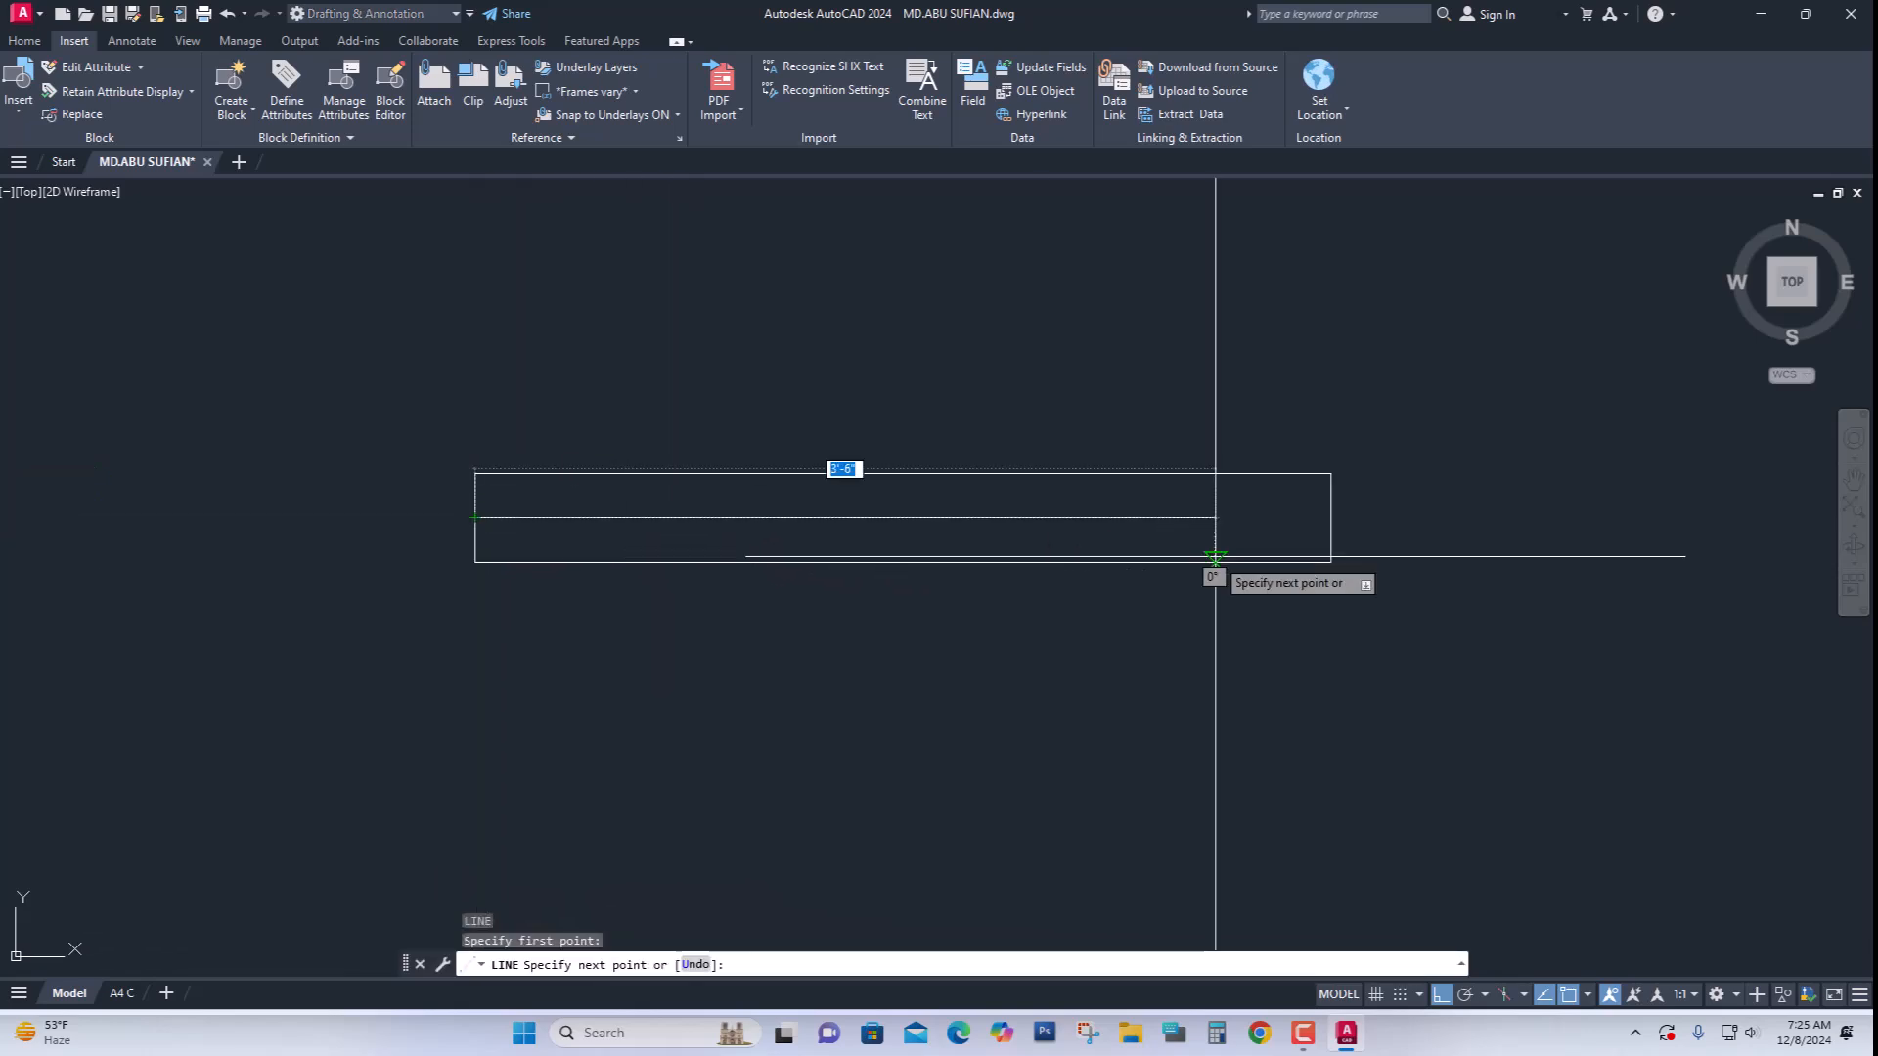
click(1330, 517)
key(Return)
Offset the window's centre line 0.5" to each side as glass lines, and delete the original centre line
middle_drag(968, 624, 897, 645)
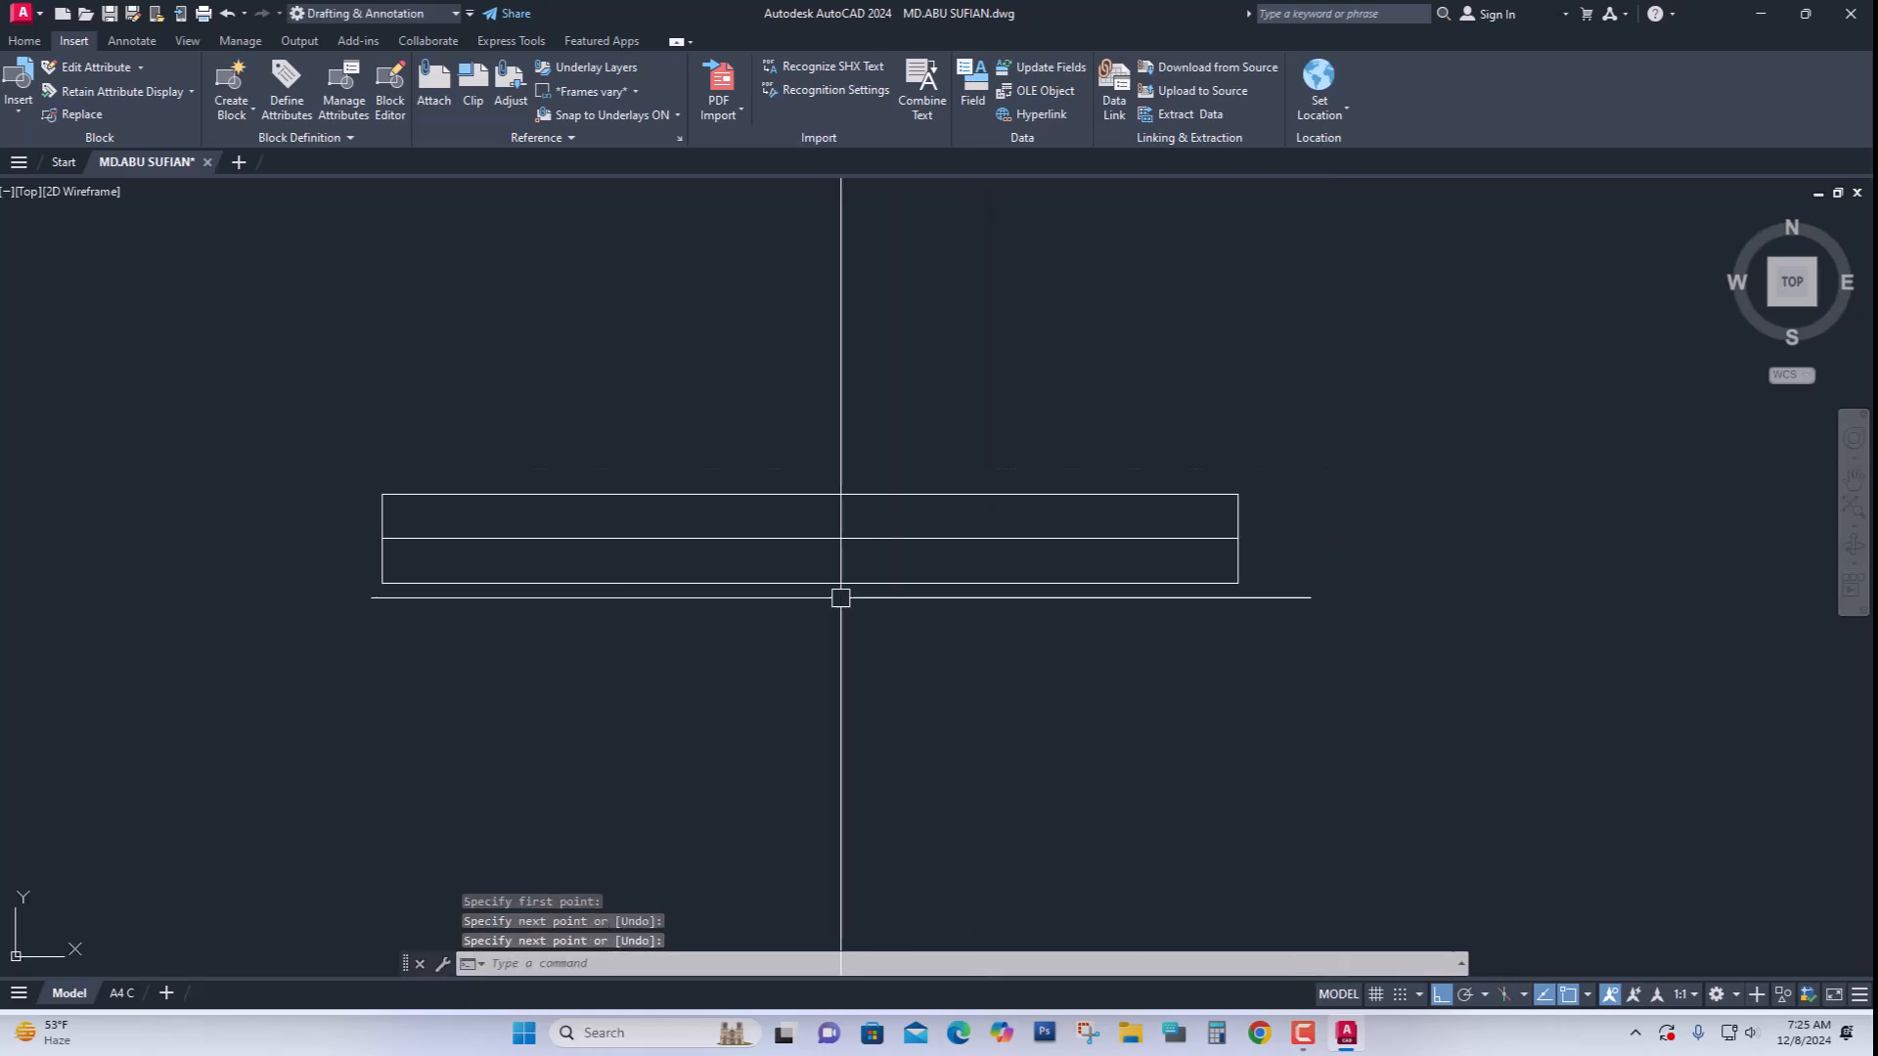
key(Return)
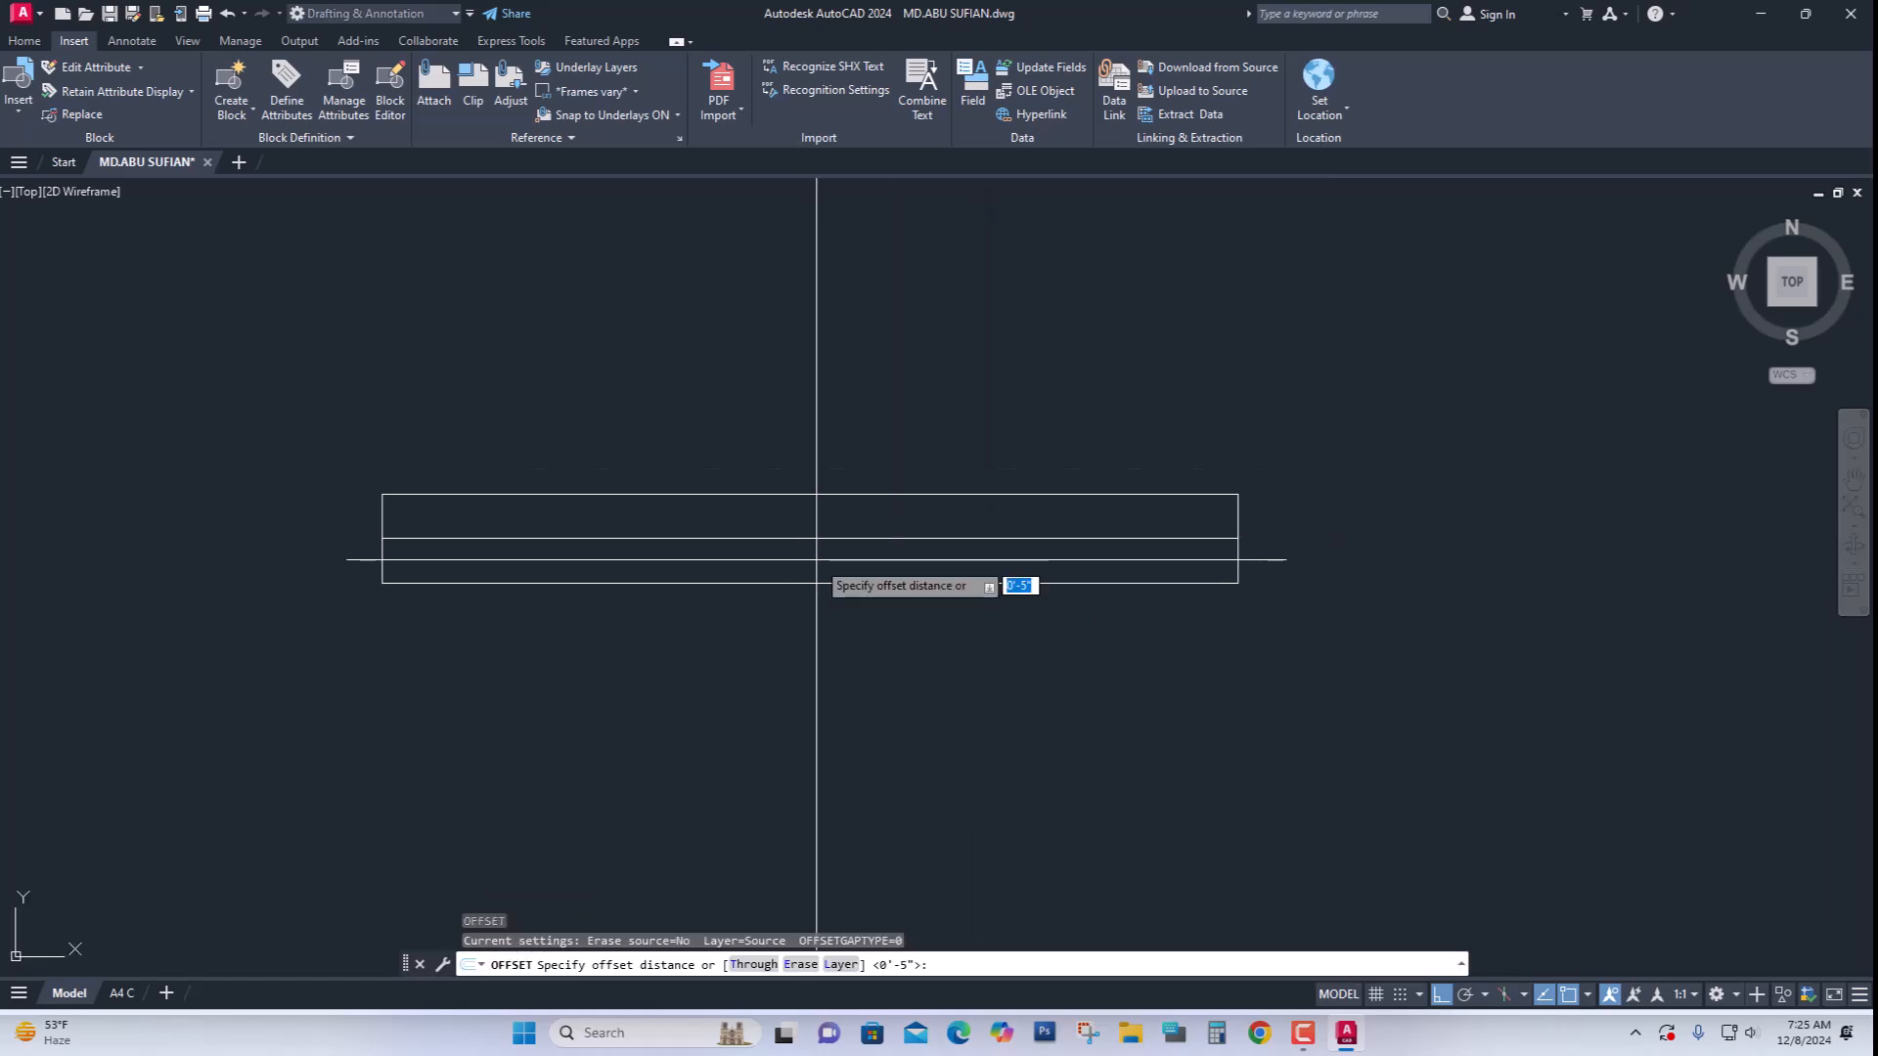
text(0.5)
key(Return)
scroll(748, 558, up, 2)
click(755, 528)
click(754, 536)
scroll(752, 528, up, 3)
click(753, 508)
click(754, 381)
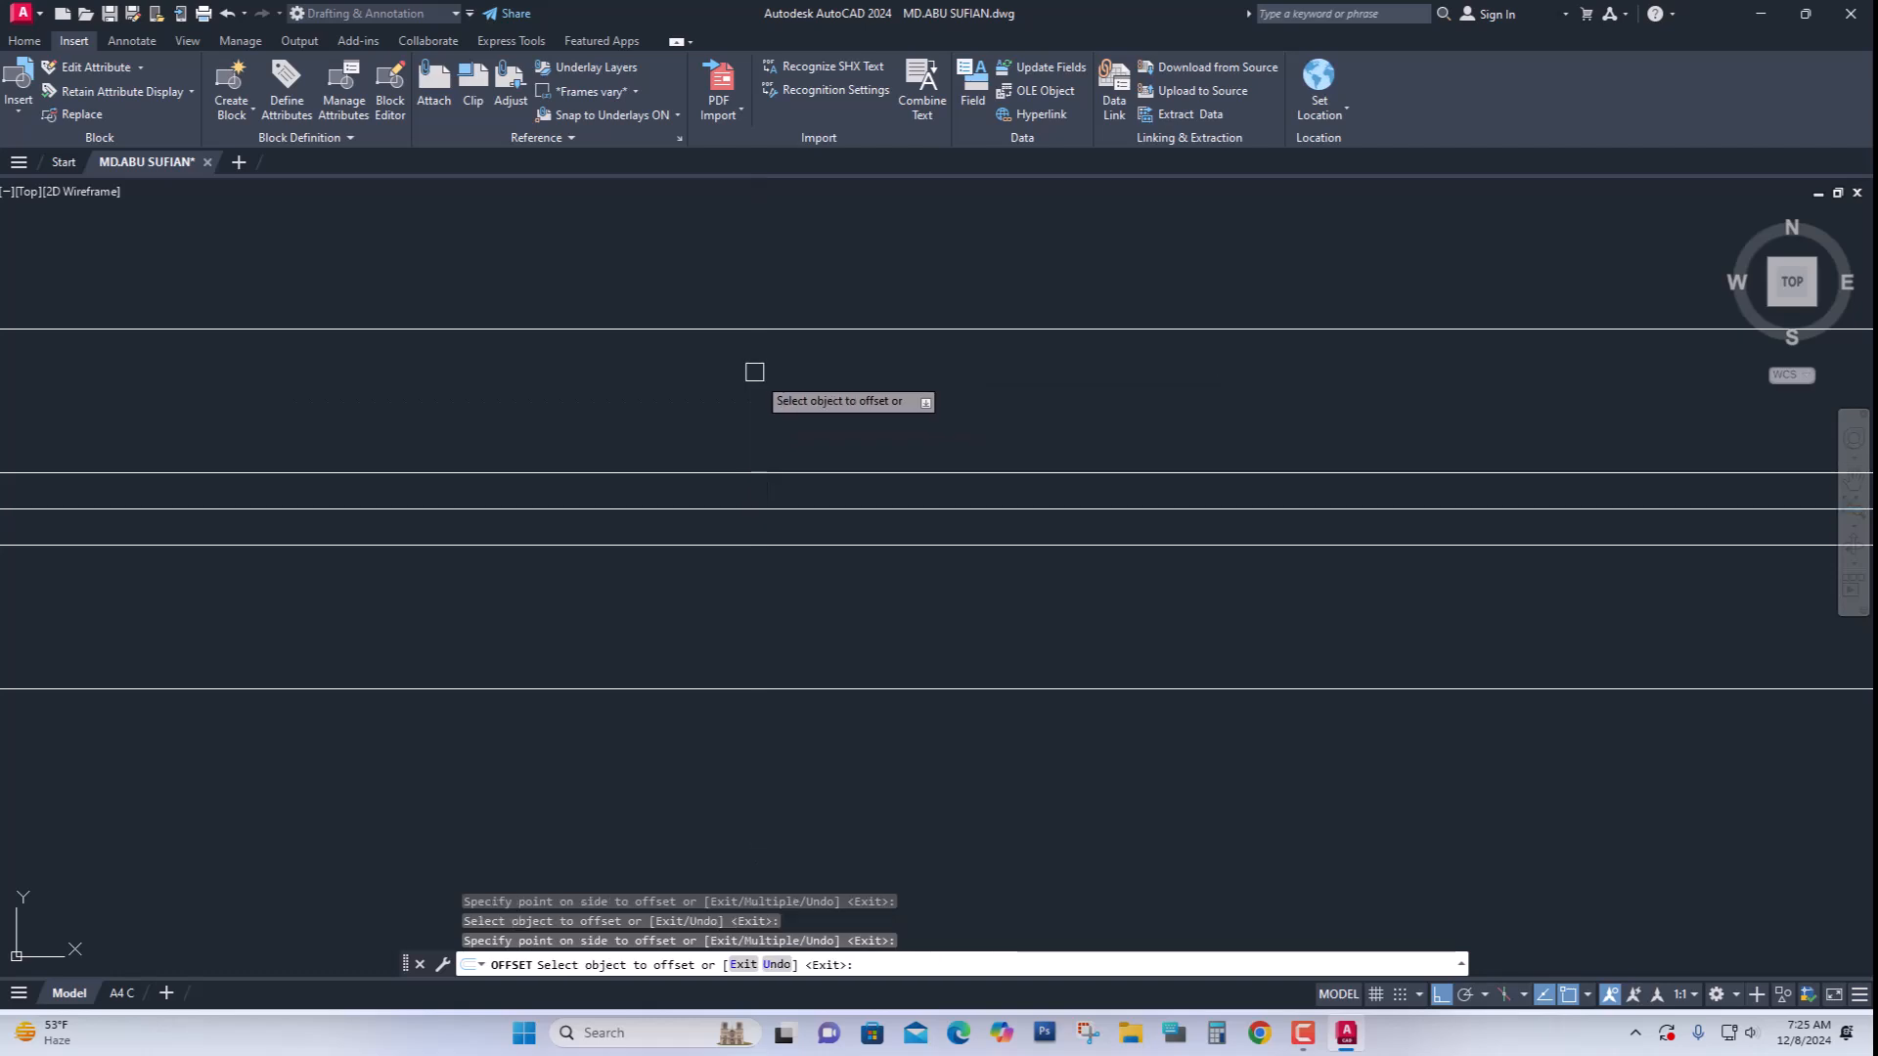
key(Return)
key(Delete)
Move the four outline edges of the new 4' window to the ROD layer
scroll(1002, 608, down, 4)
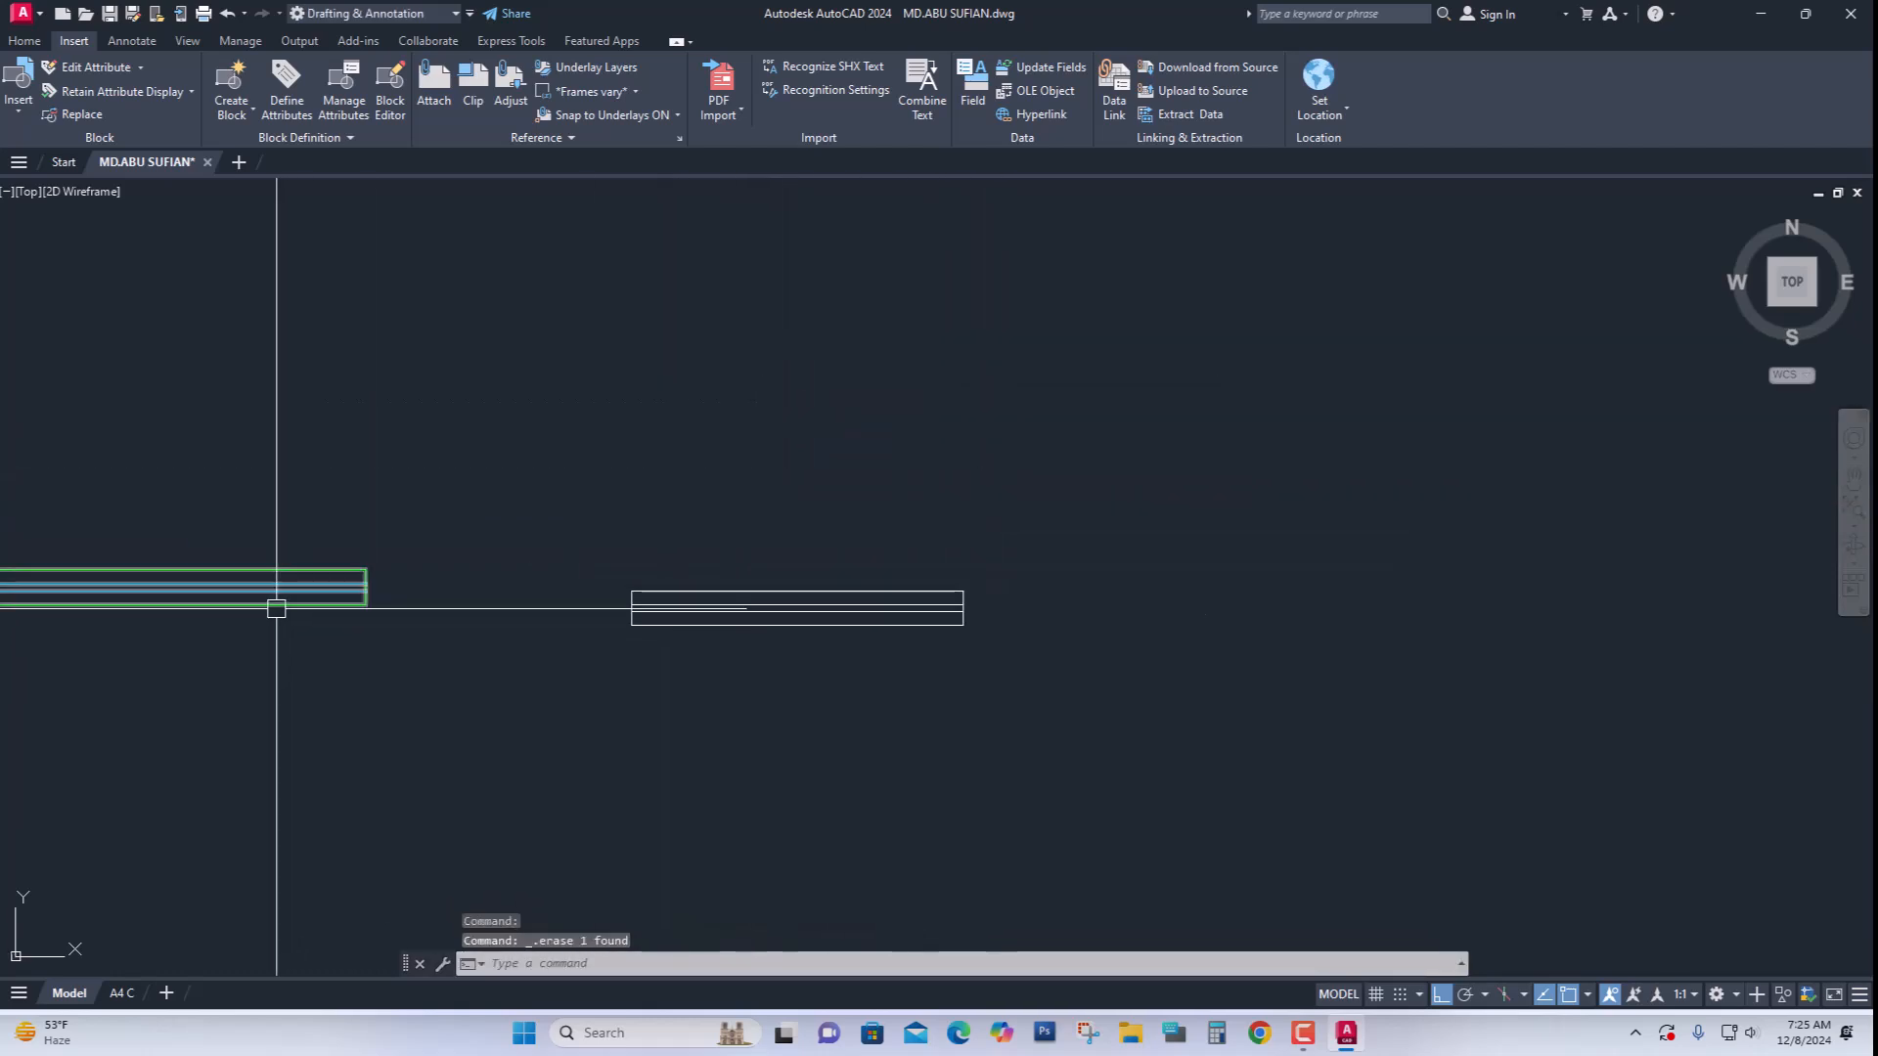
click(277, 605)
key(Escape)
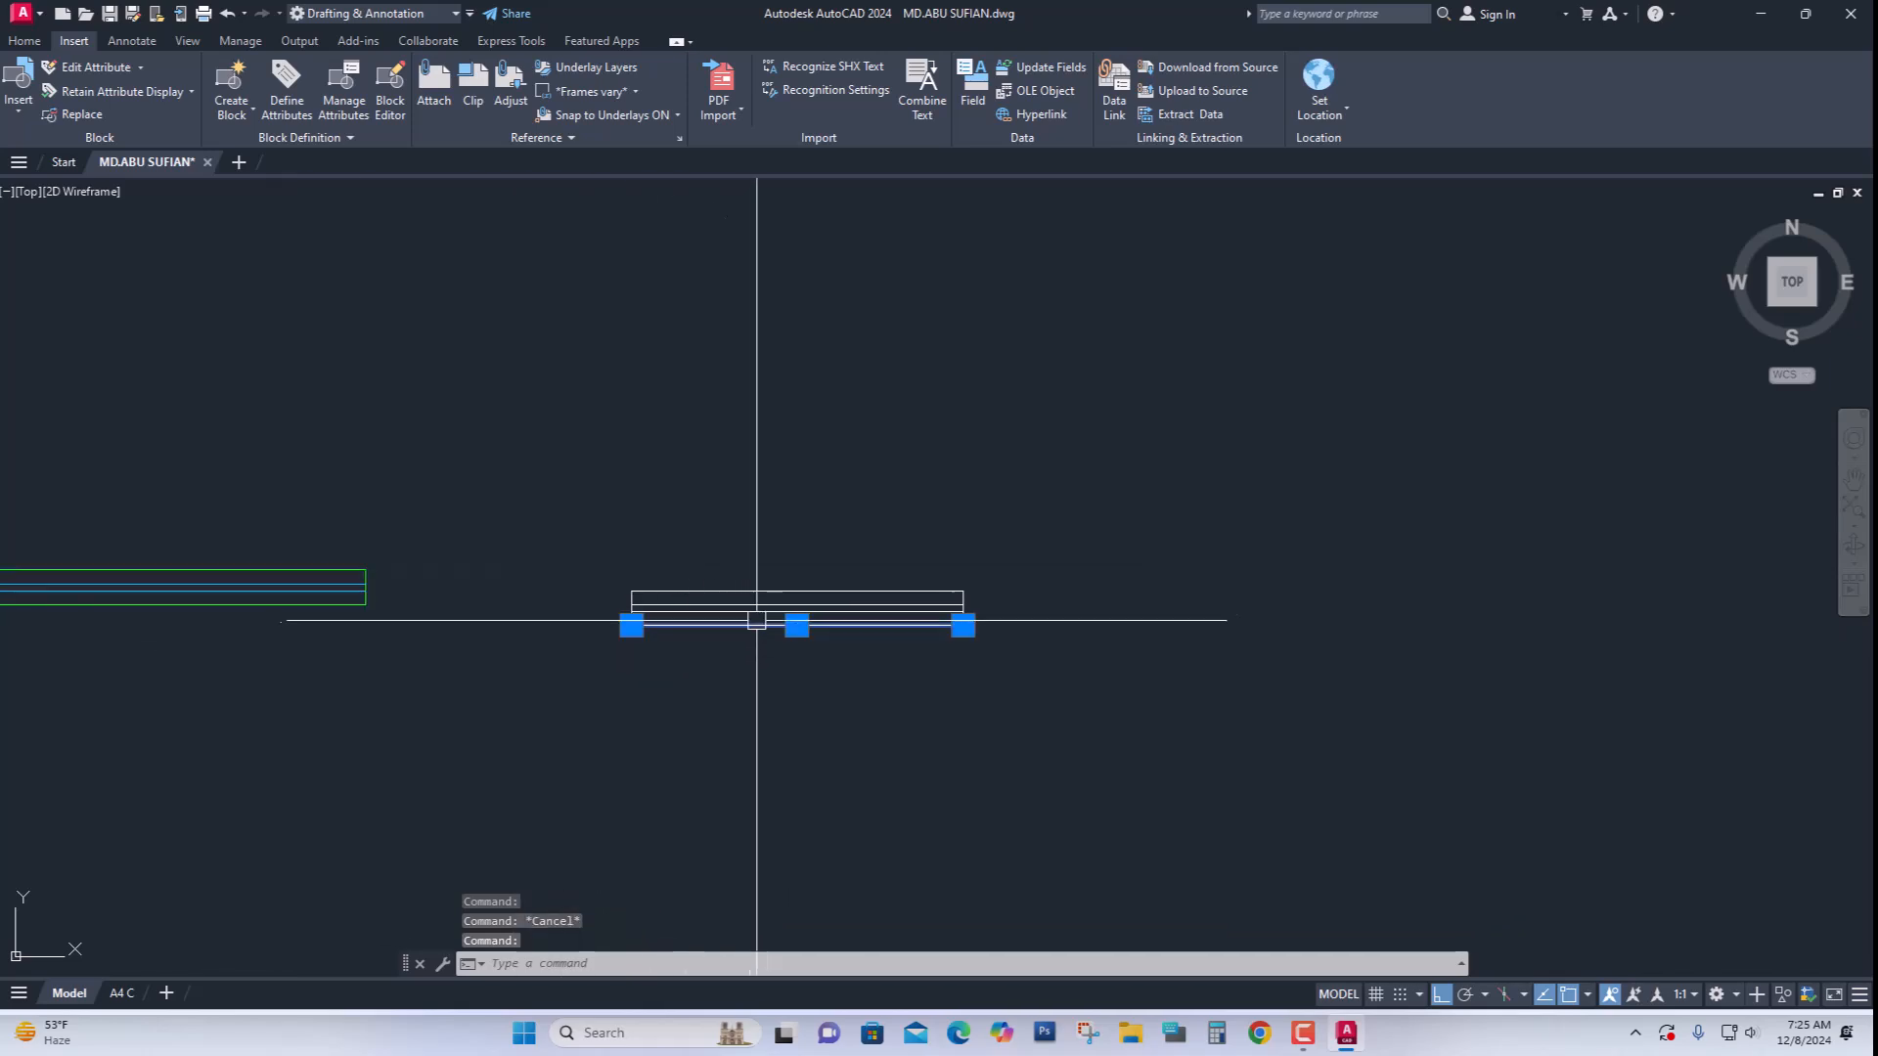
click(782, 593)
scroll(953, 597, up, 7)
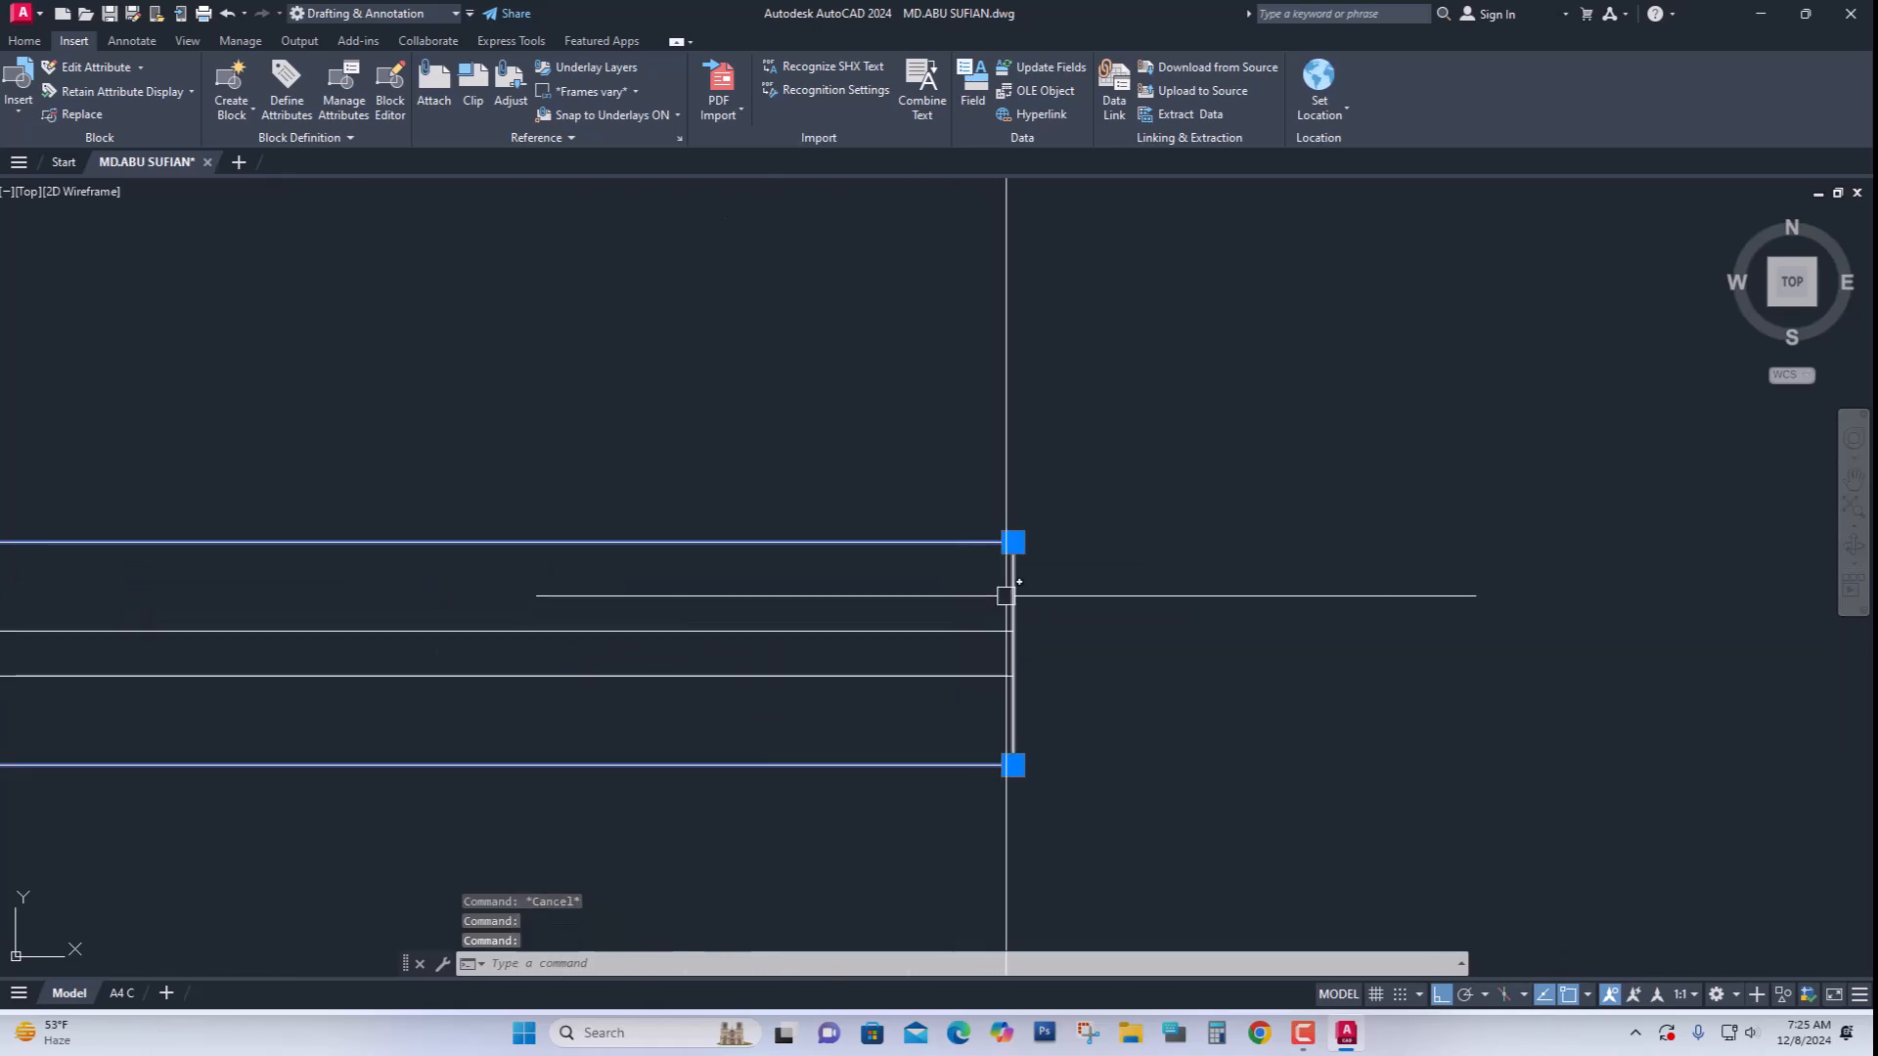
scroll(953, 602, down, 6)
scroll(442, 598, up, 4)
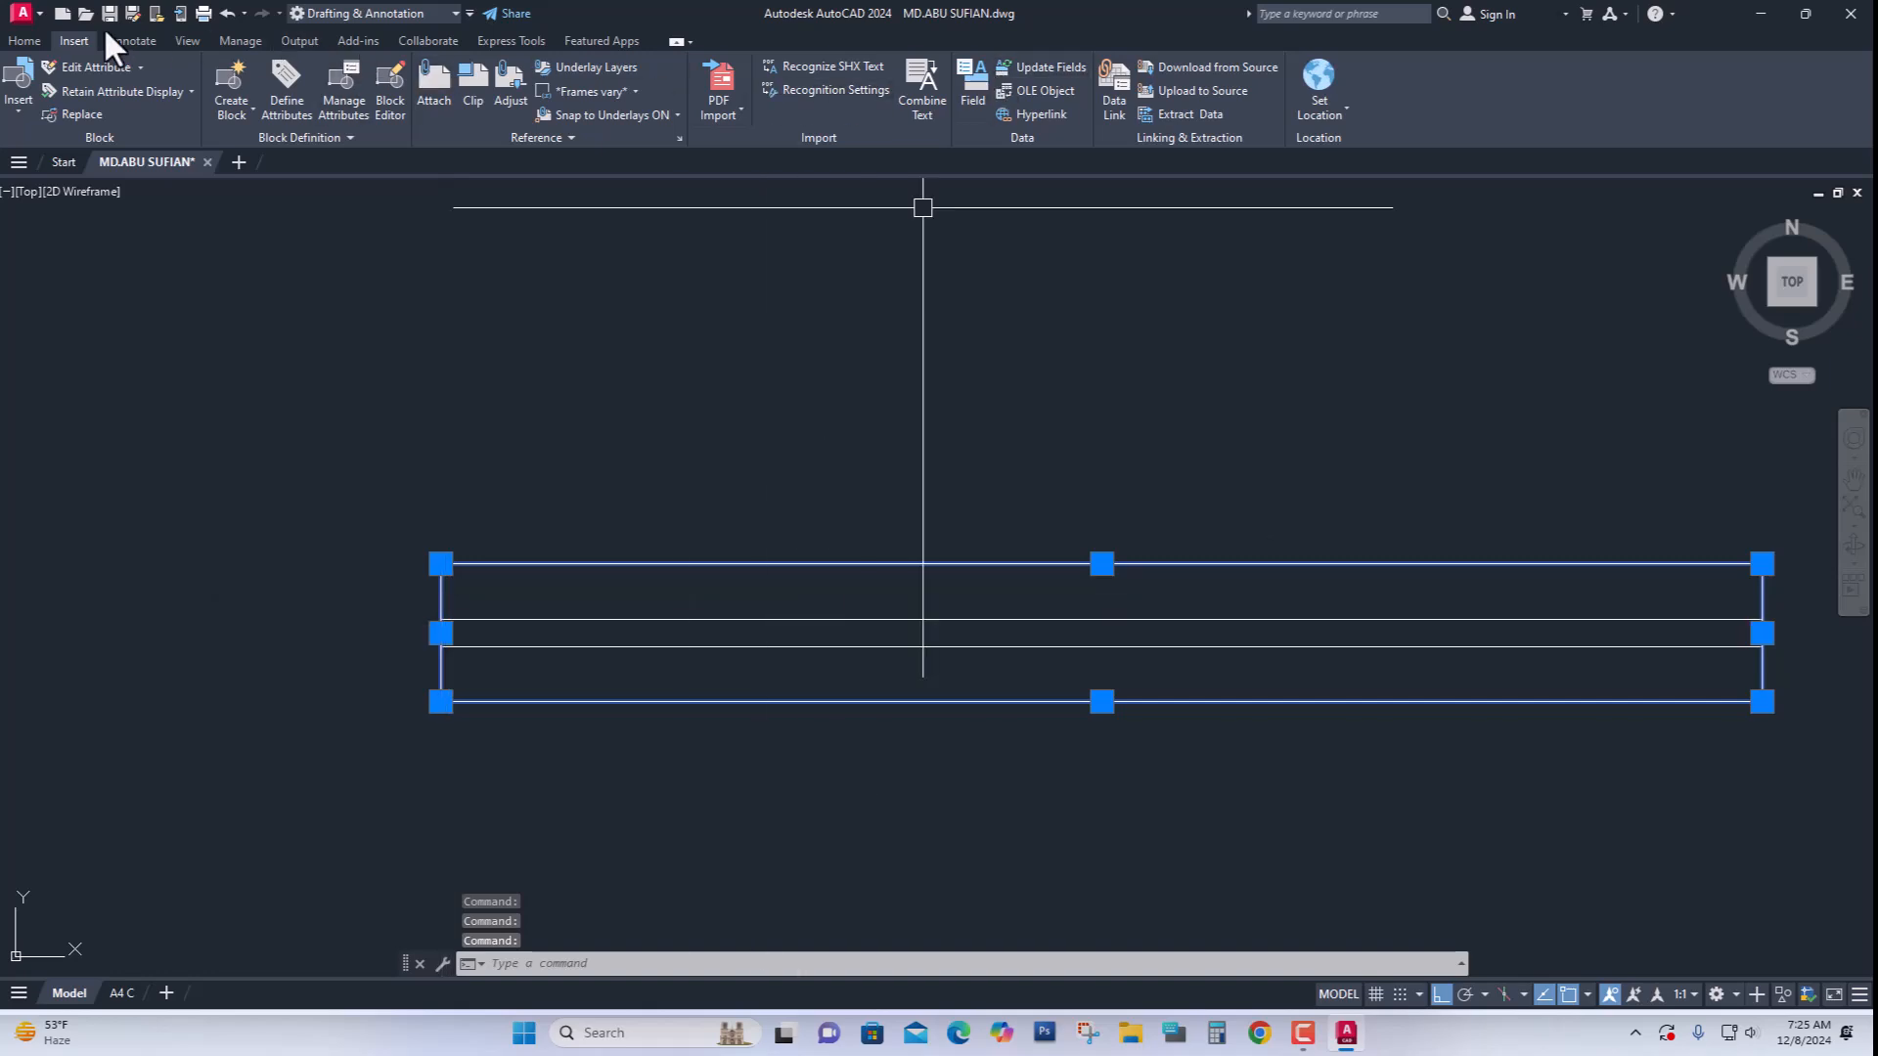
click(21, 44)
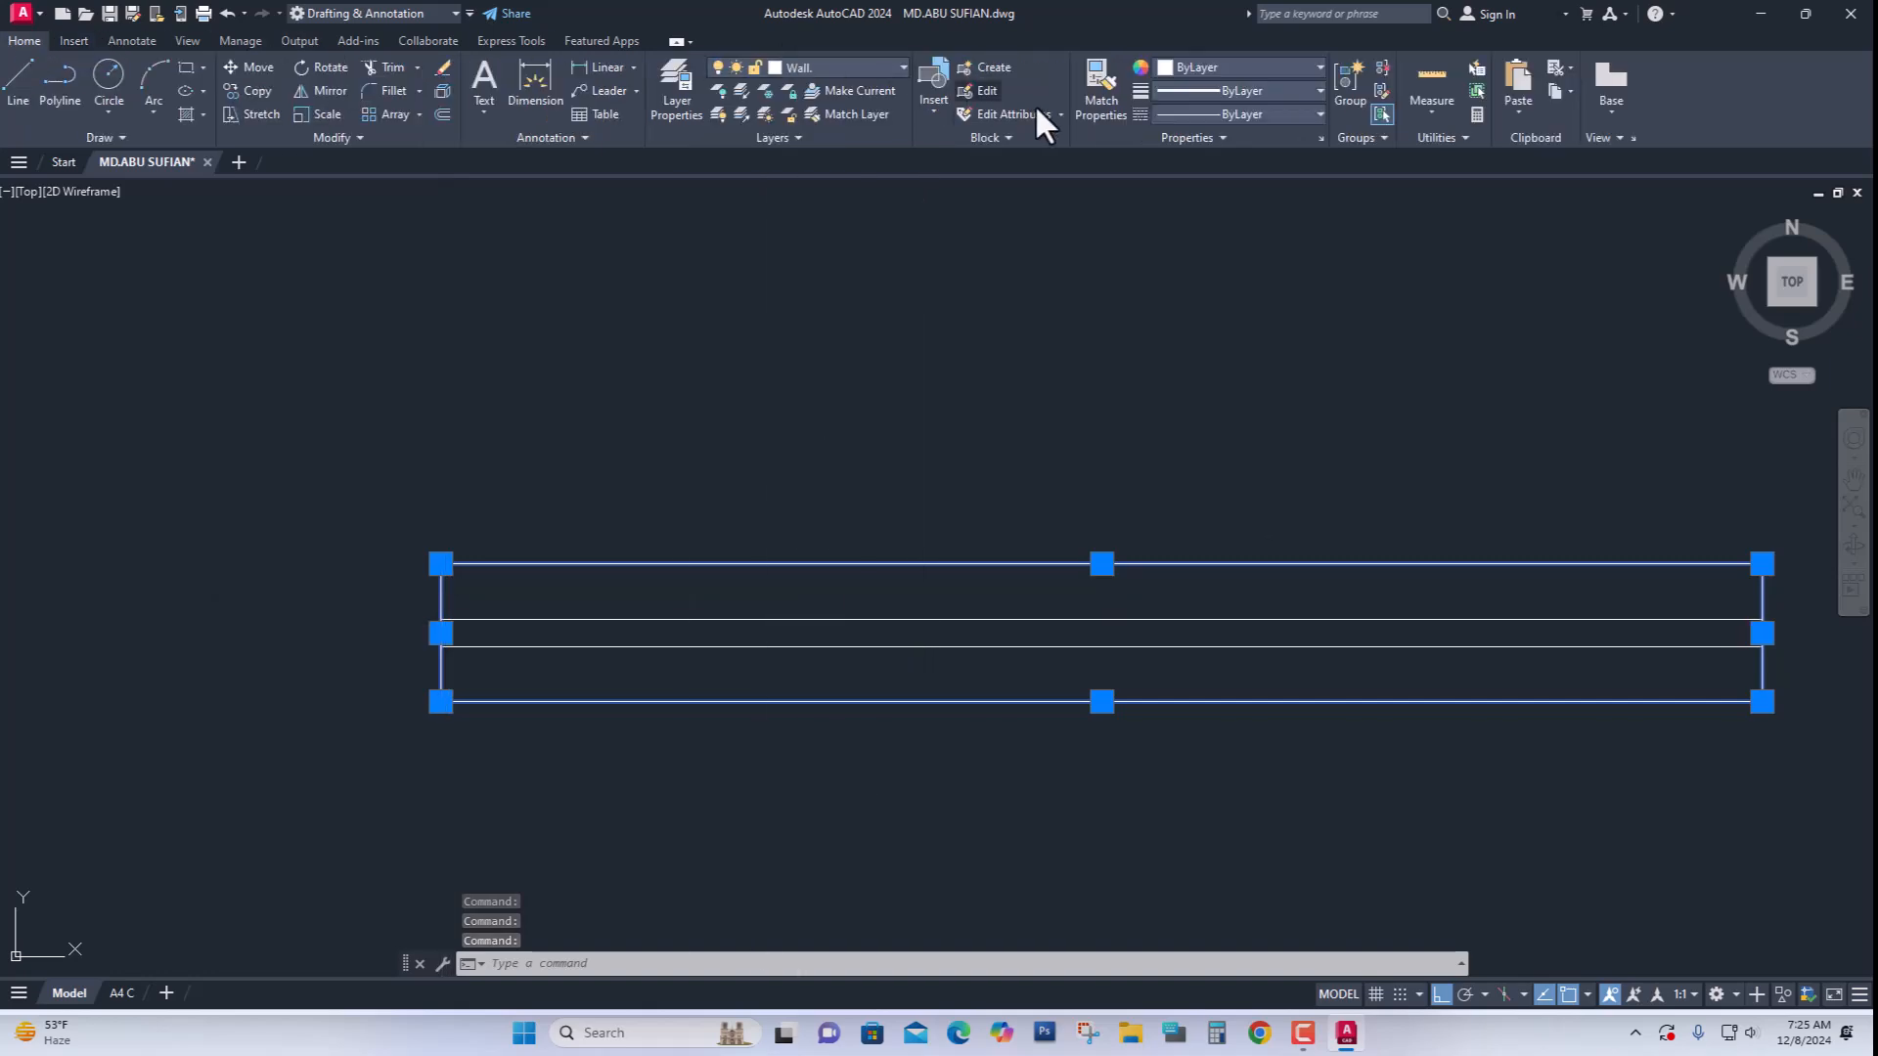
click(876, 65)
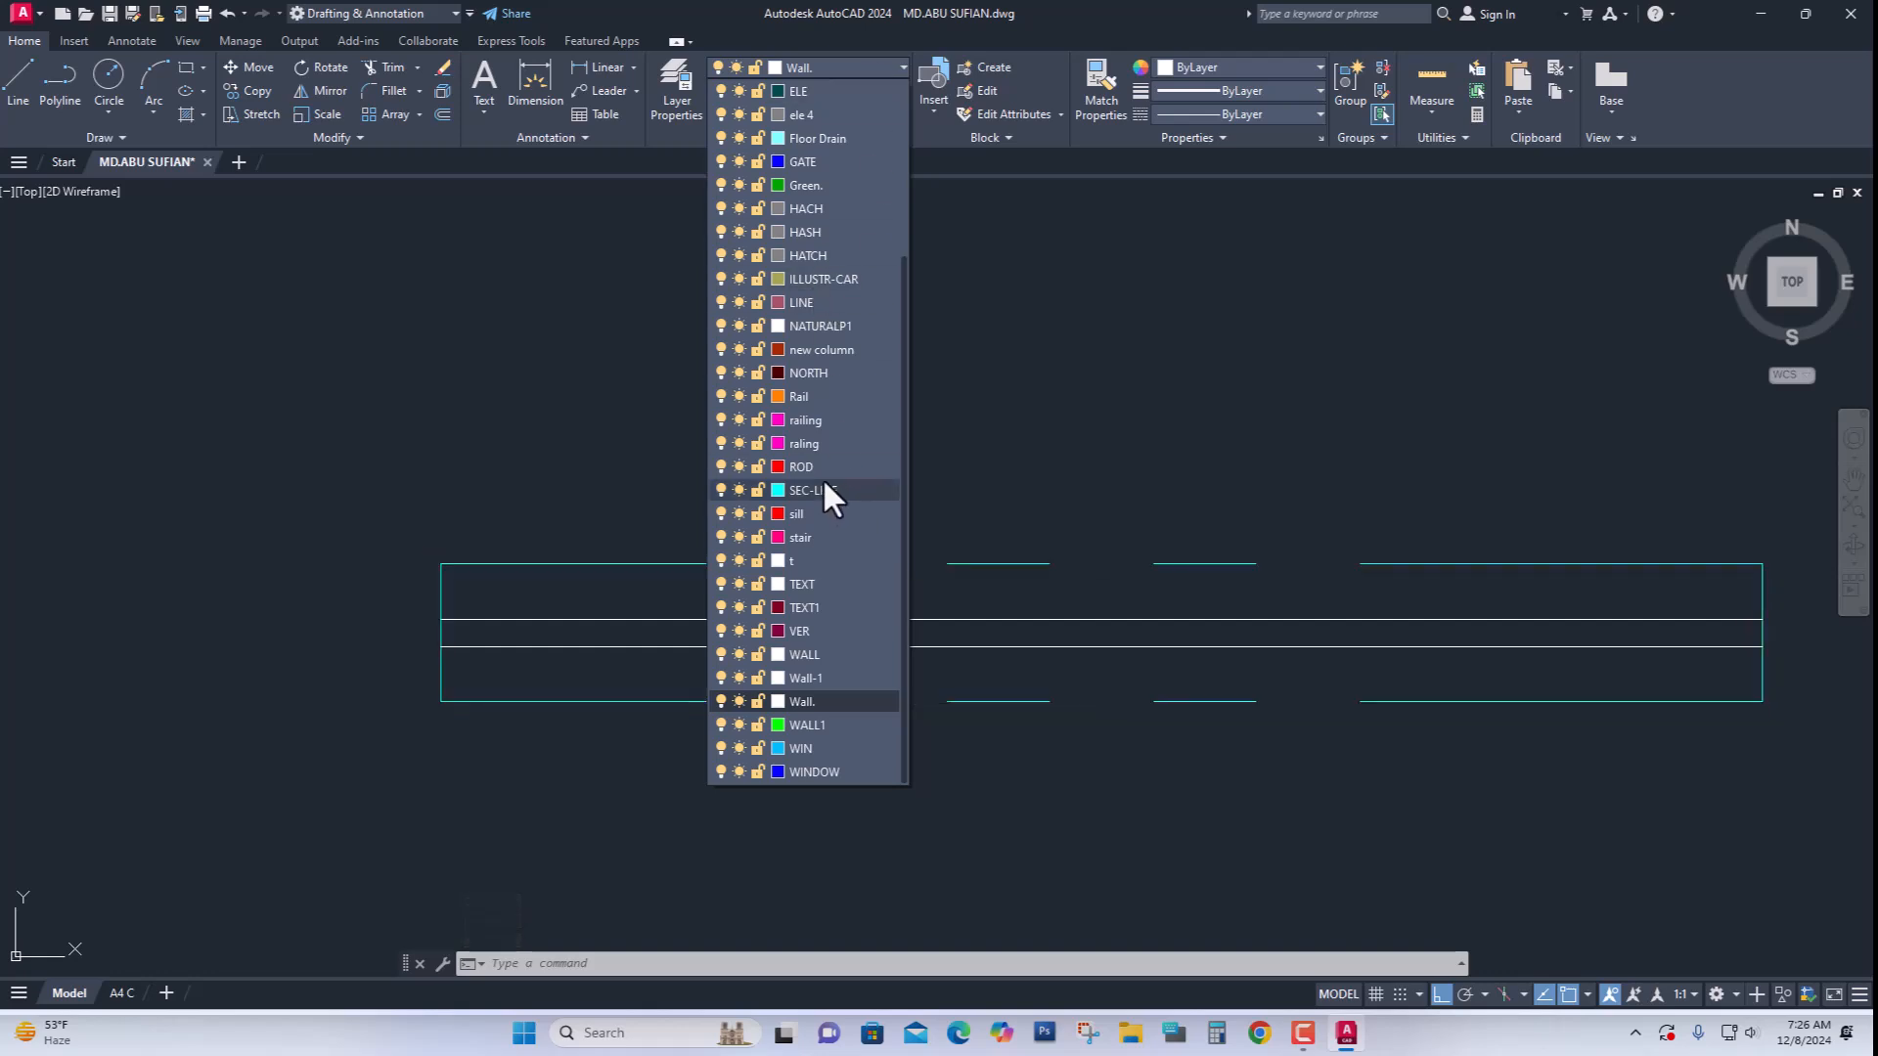
click(800, 467)
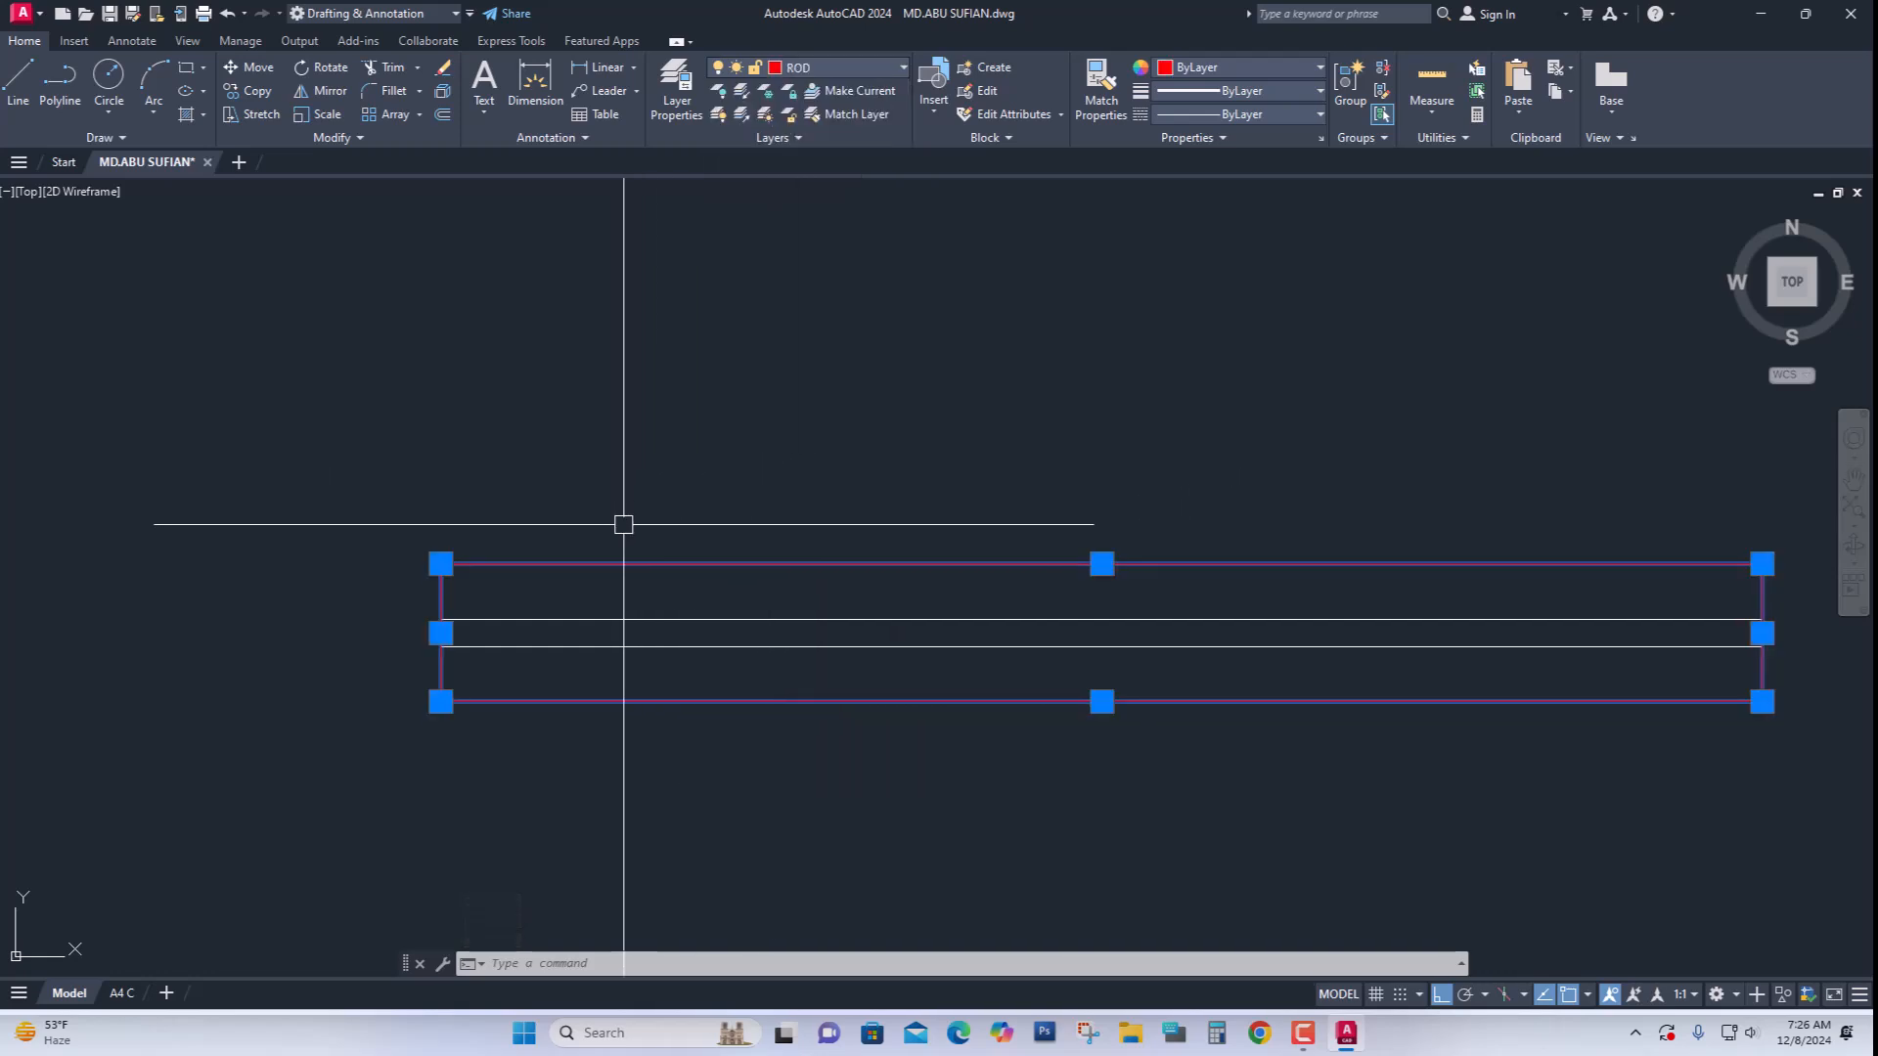
key(Escape)
Move the two inner glass lines of the 4' window to the Rail layer
click(837, 660)
click(817, 594)
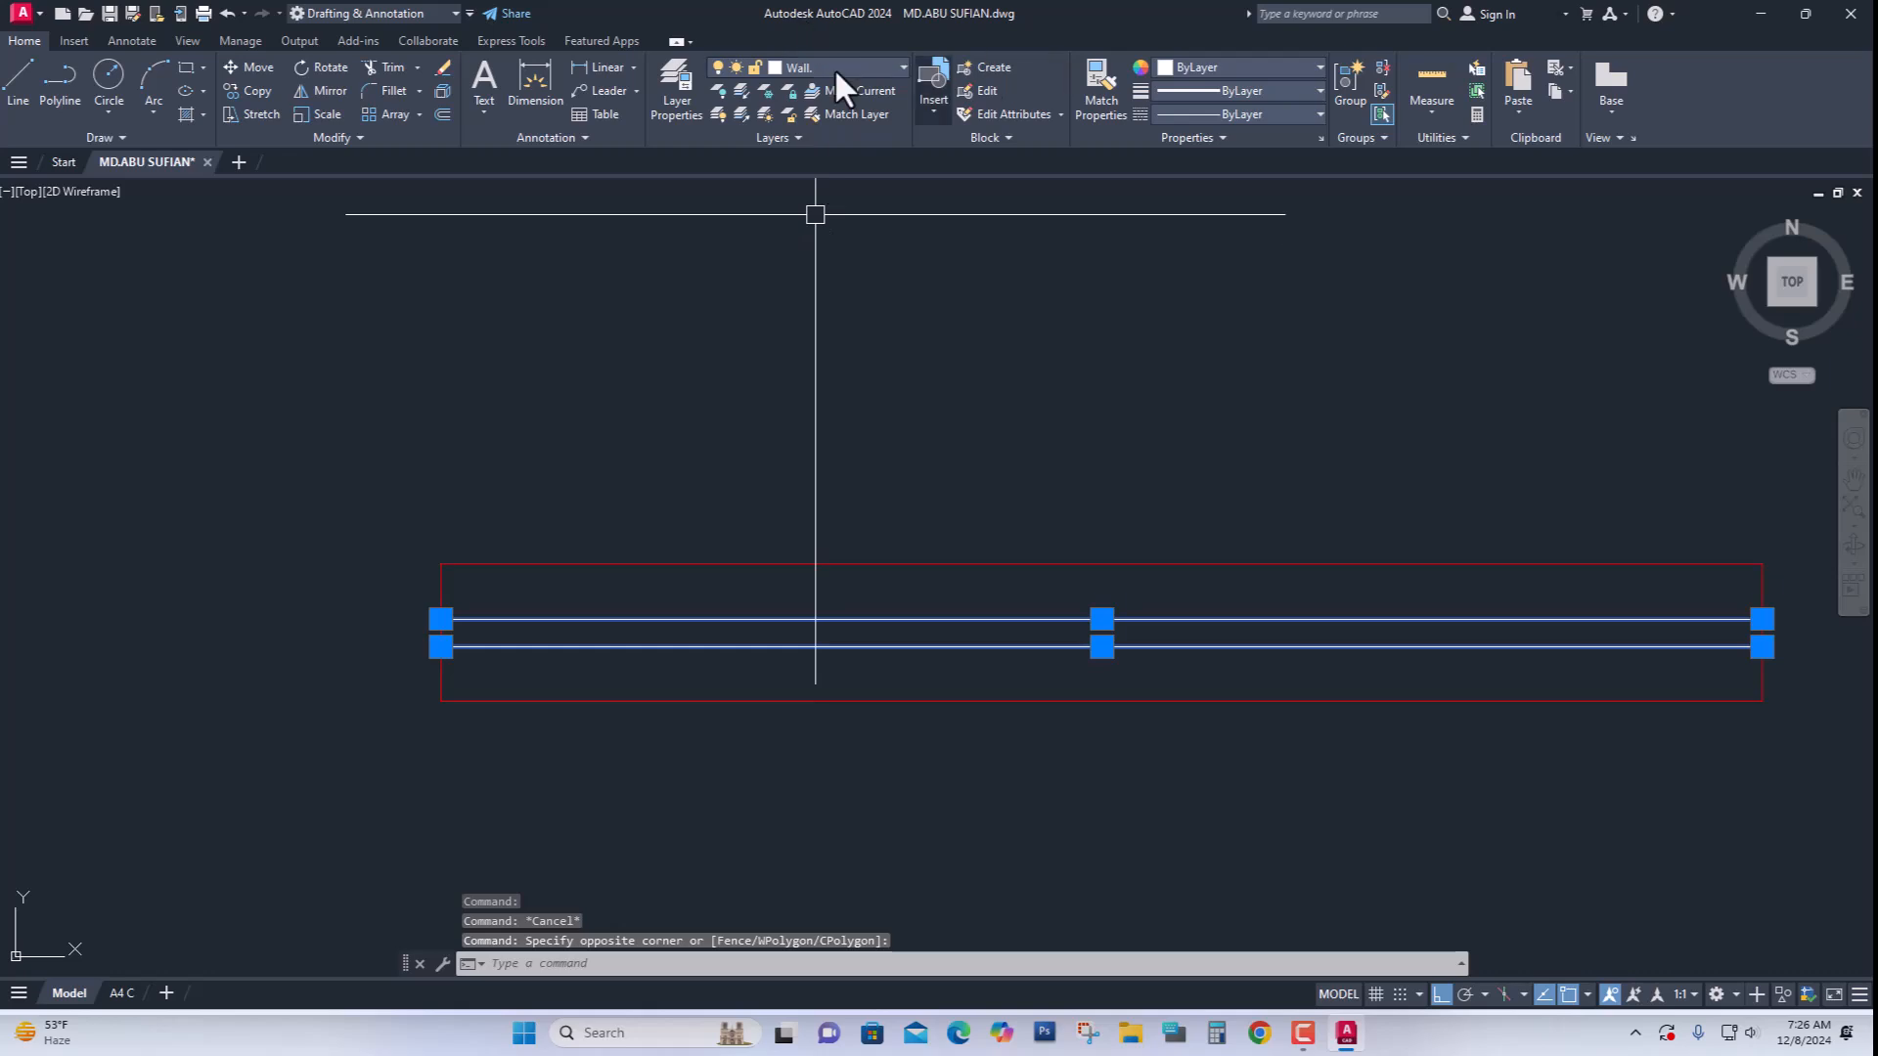
click(798, 69)
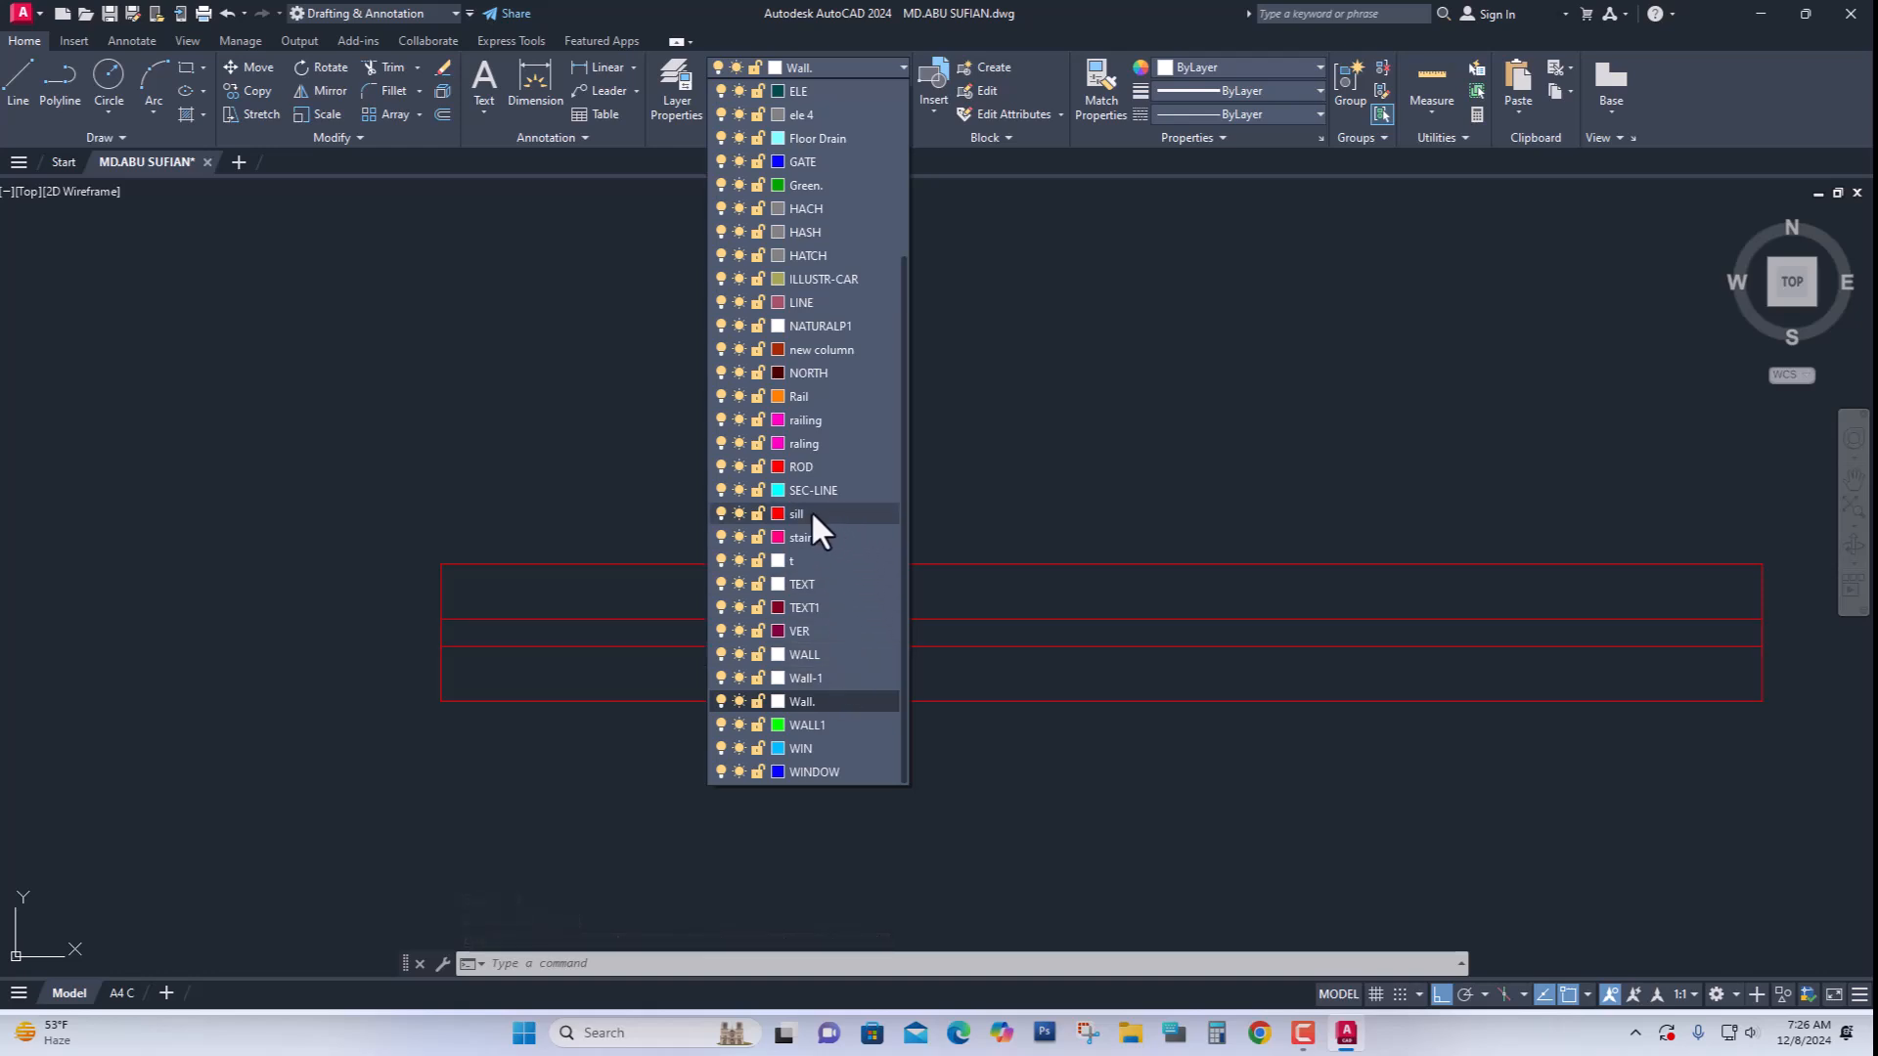
click(800, 396)
key(Escape)
scroll(577, 465, down, 6)
scroll(642, 550, up, 4)
scroll(855, 518, down, 2)
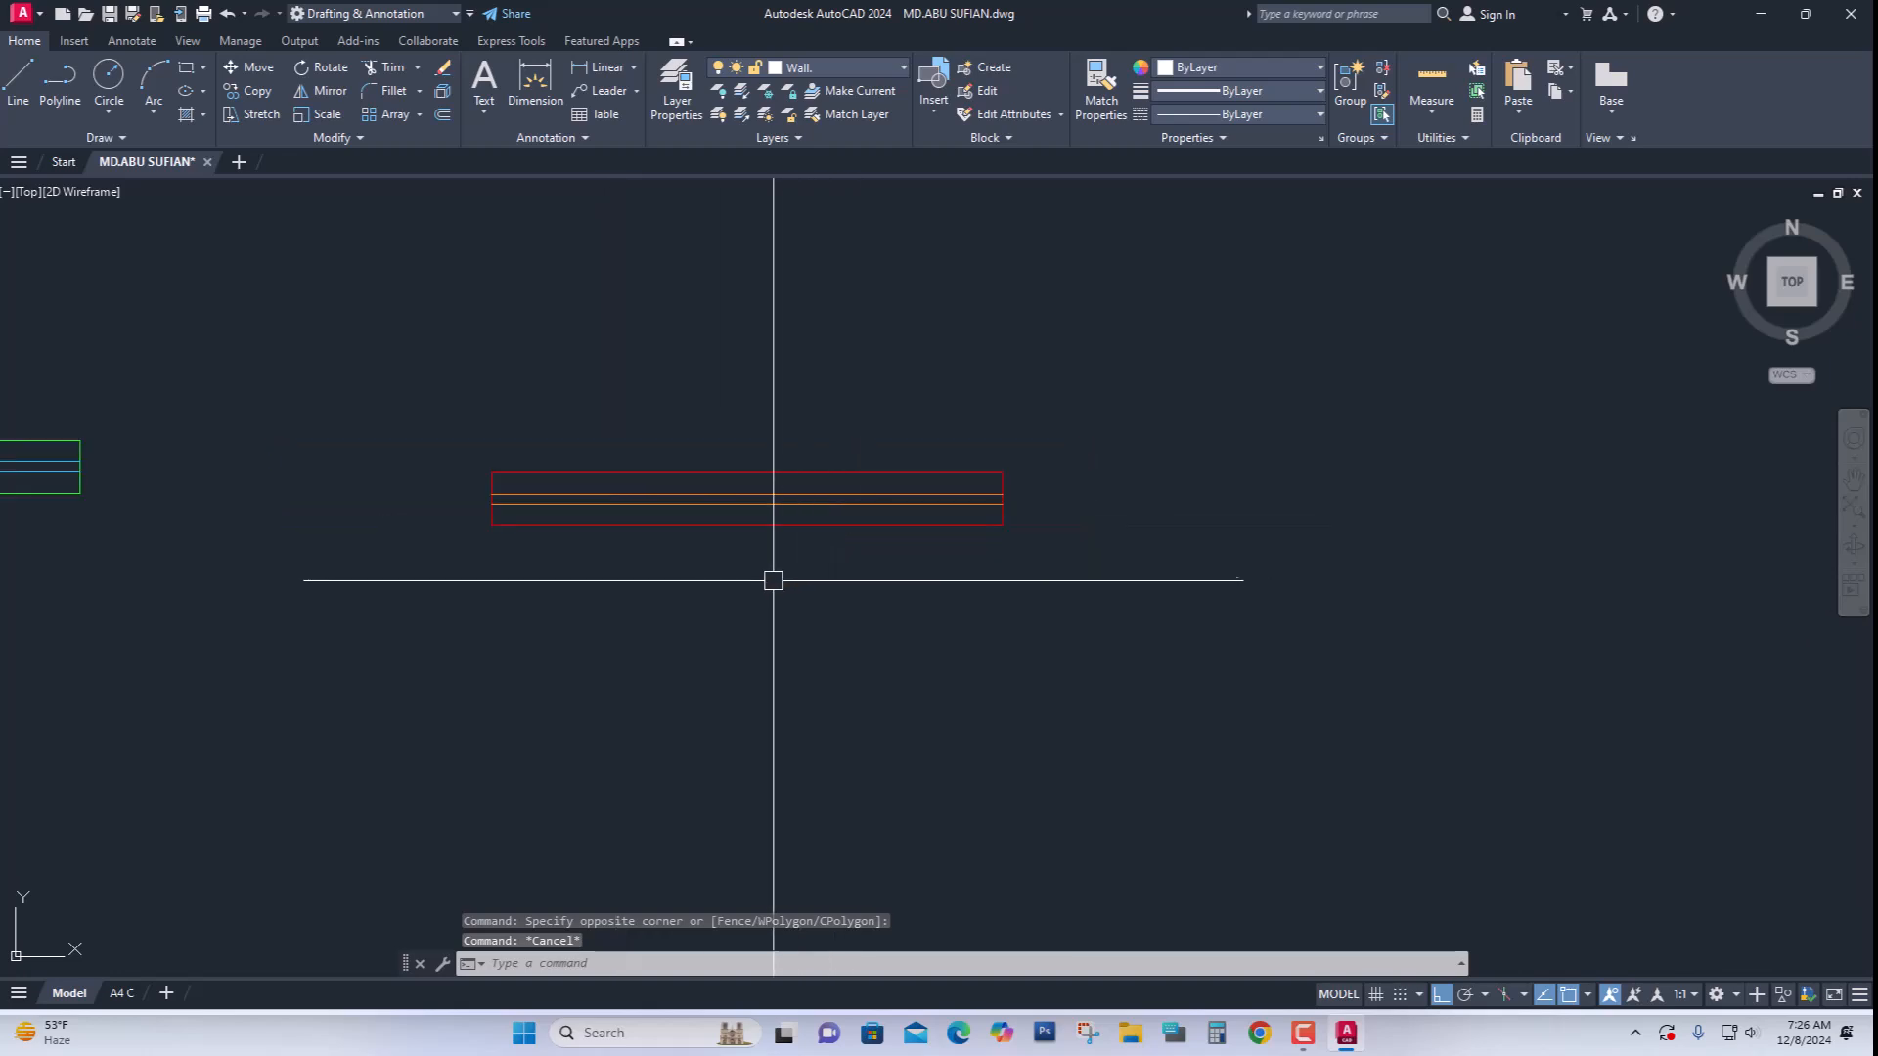
Dimension the 4' window's upper edge between its two corner points, and delete that dimension
click(578, 64)
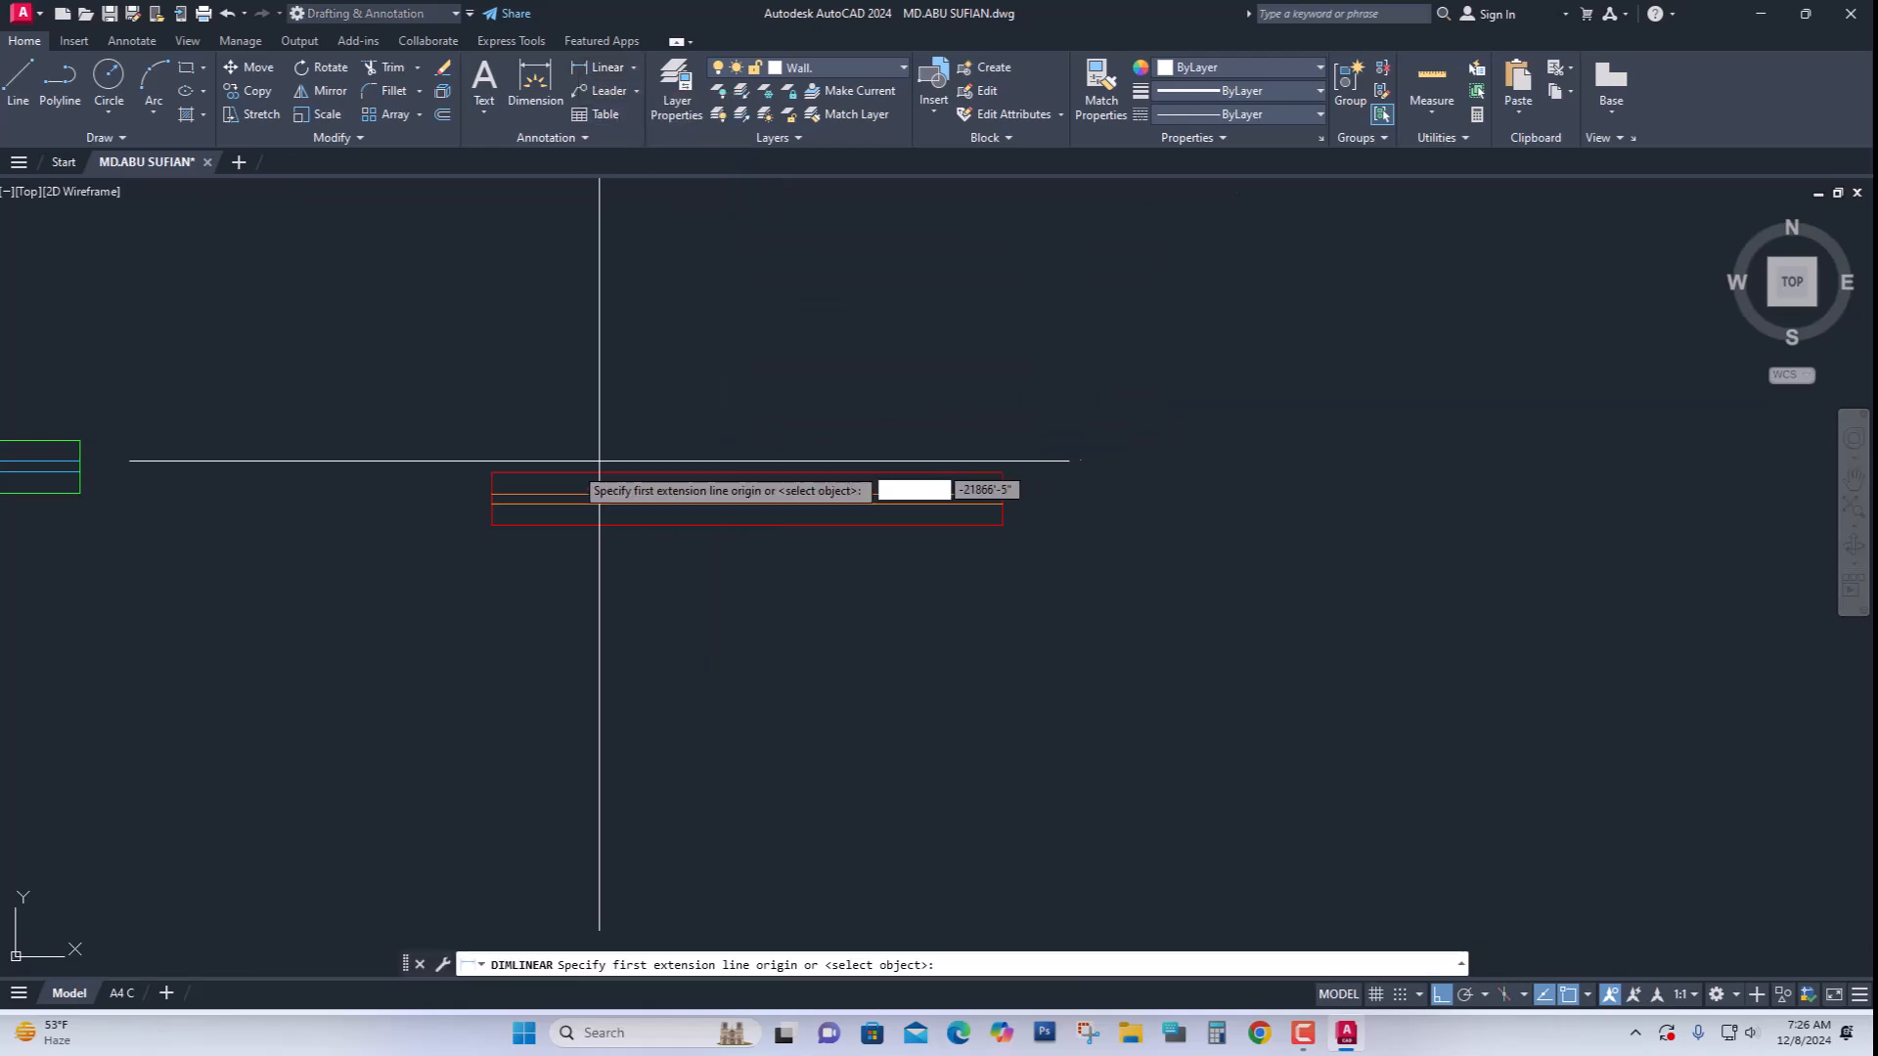
click(491, 474)
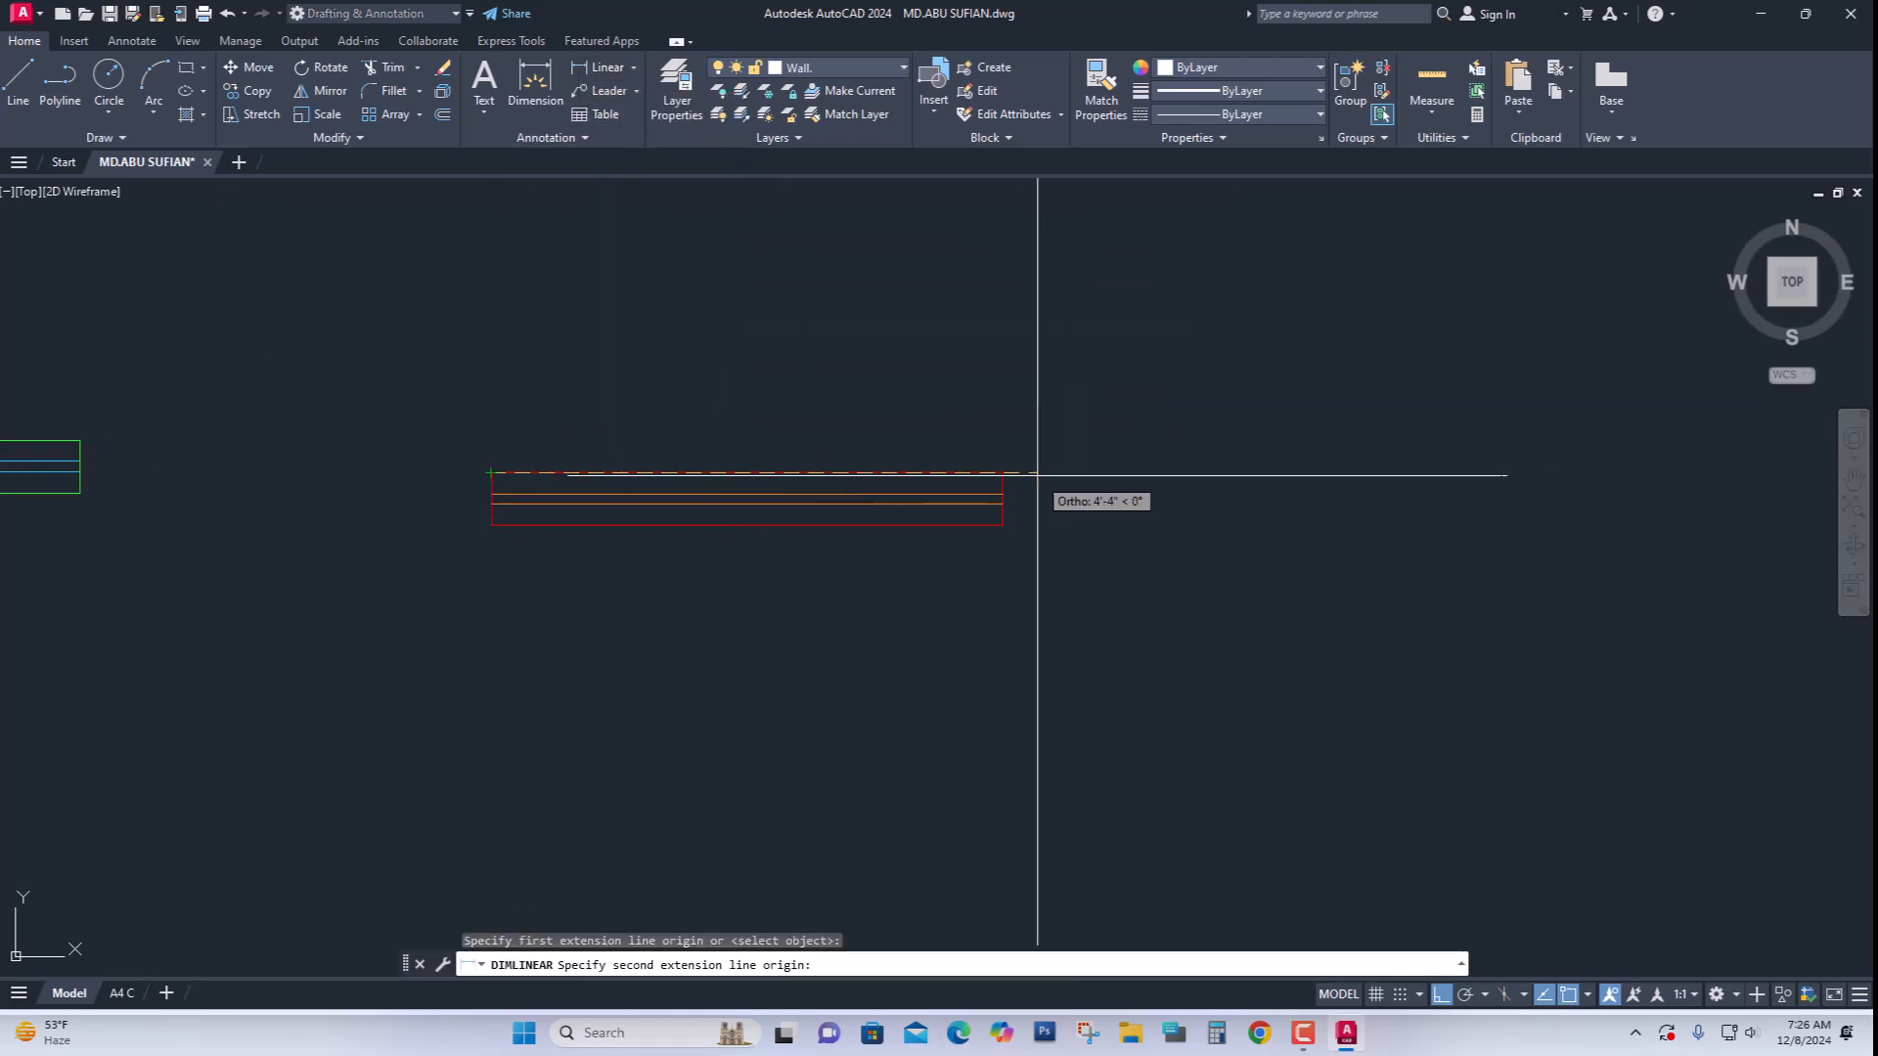
click(1002, 473)
click(989, 387)
click(867, 402)
click(732, 336)
key(Delete)
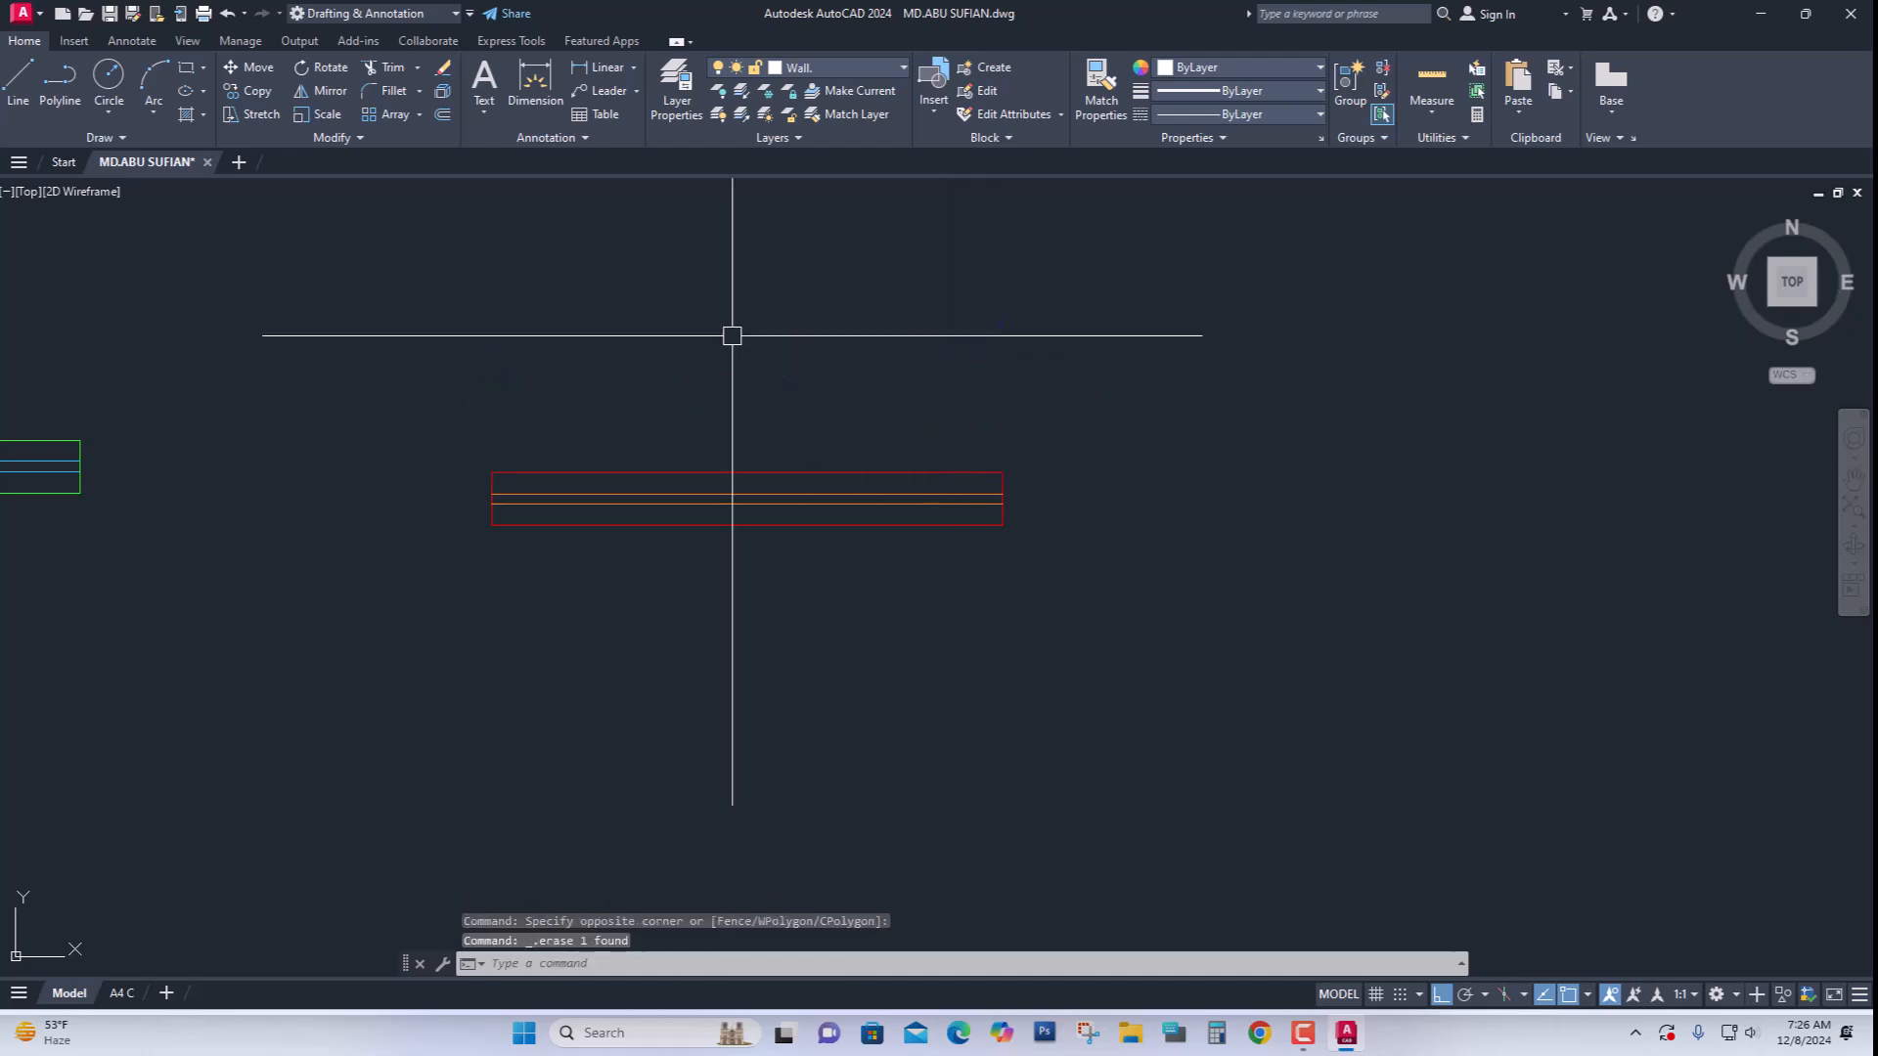
Dimension the window's upper edge by selecting the line itself, place it above the window, and erase the dimension
click(596, 73)
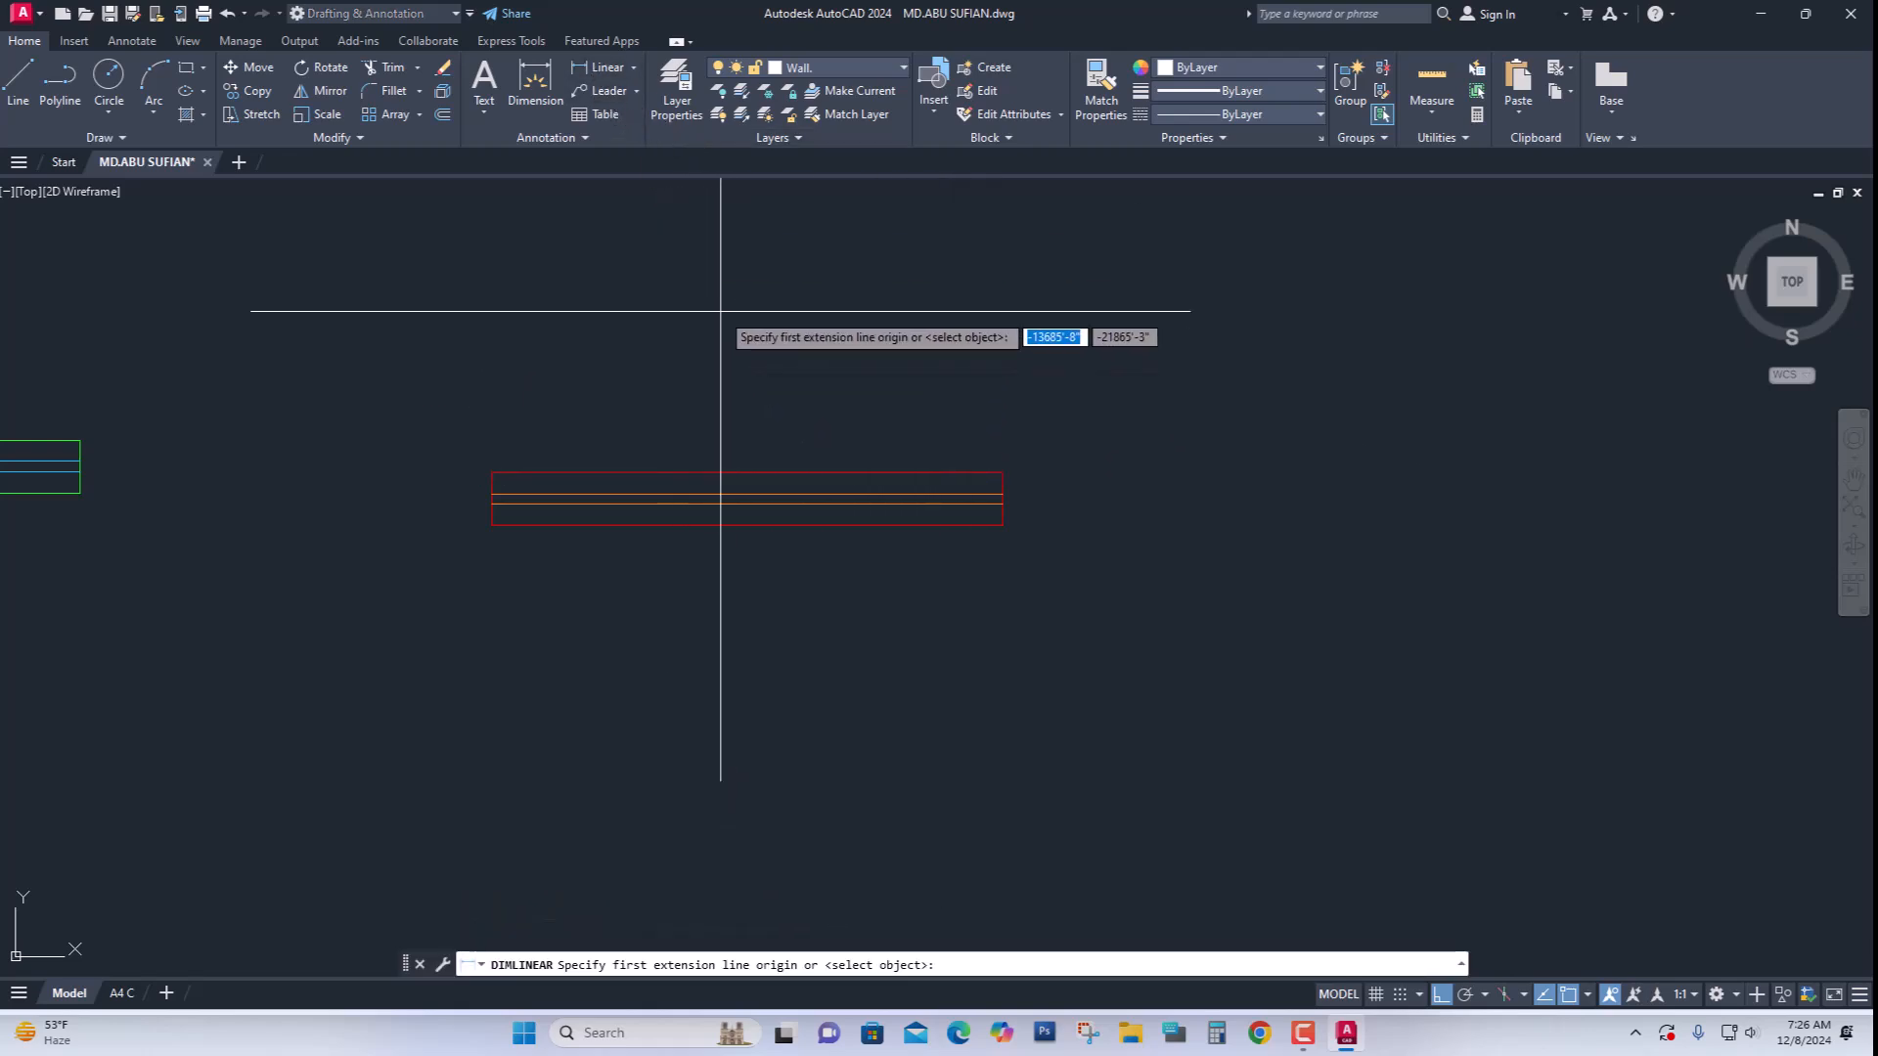
key(Return)
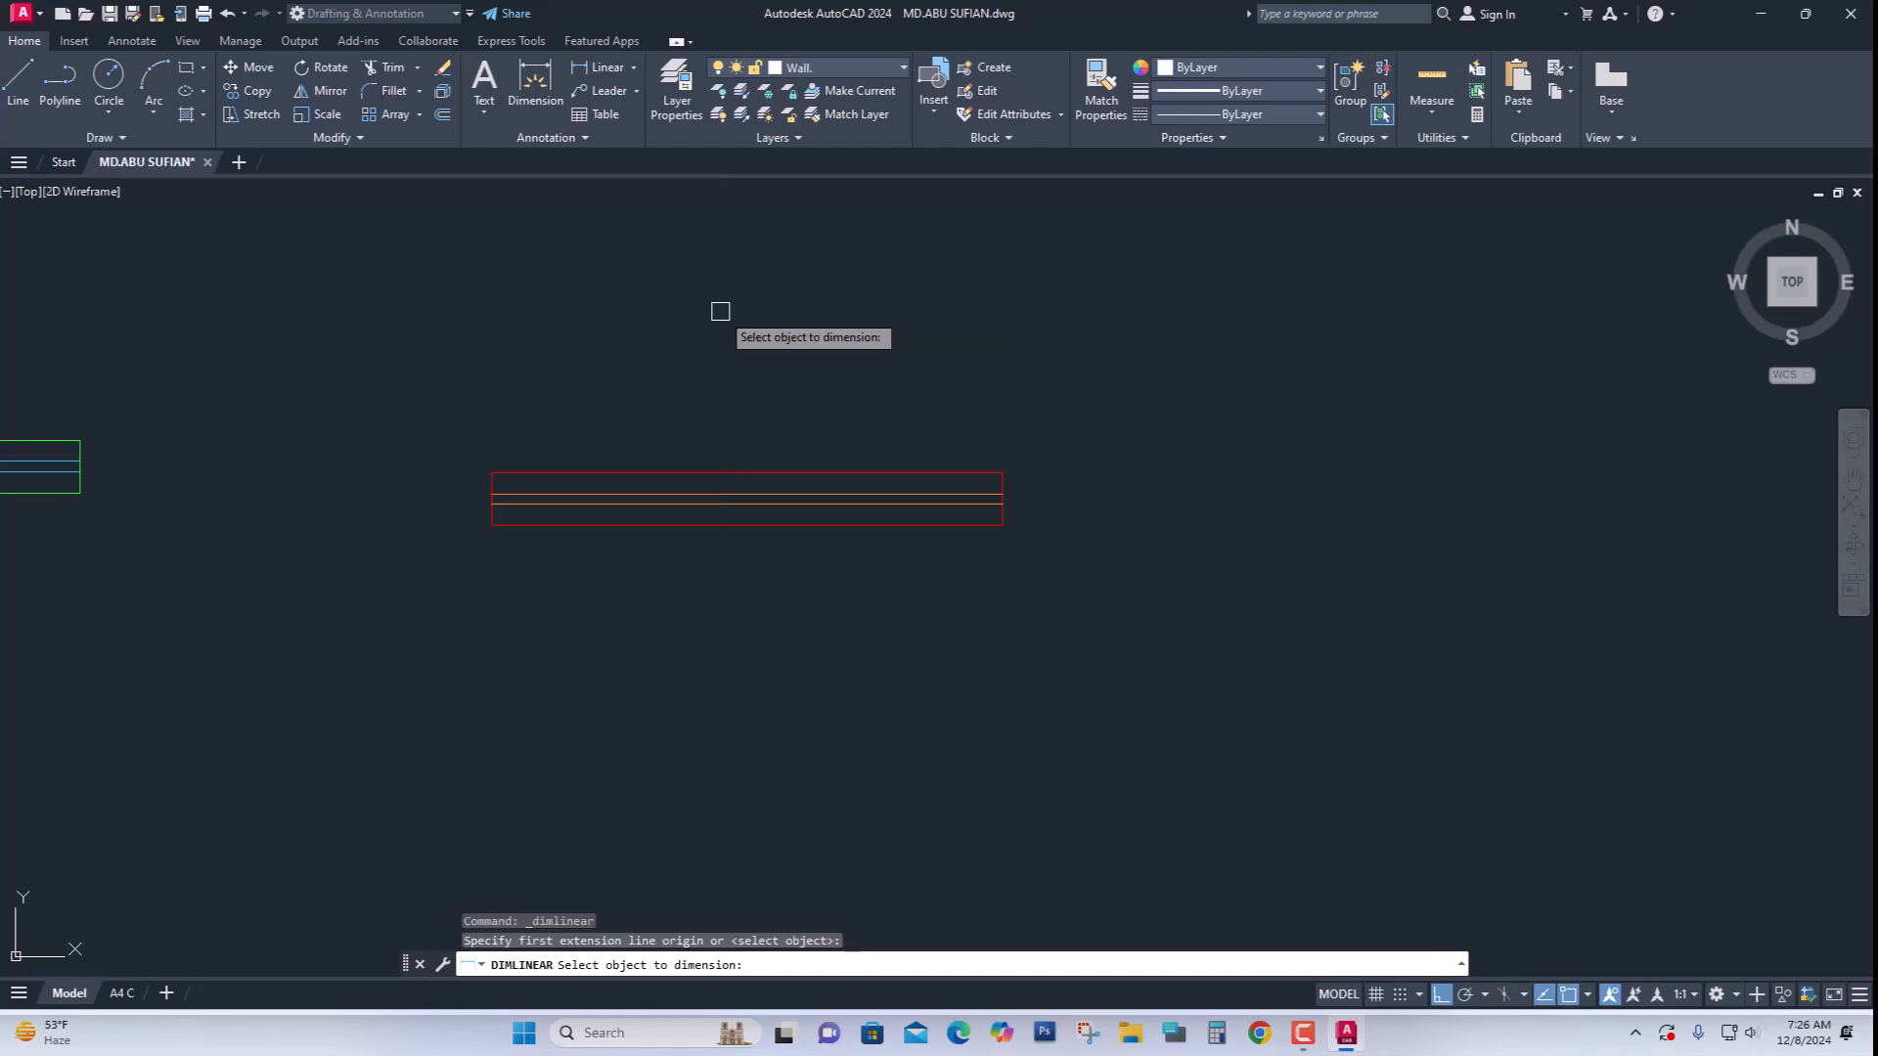
click(732, 466)
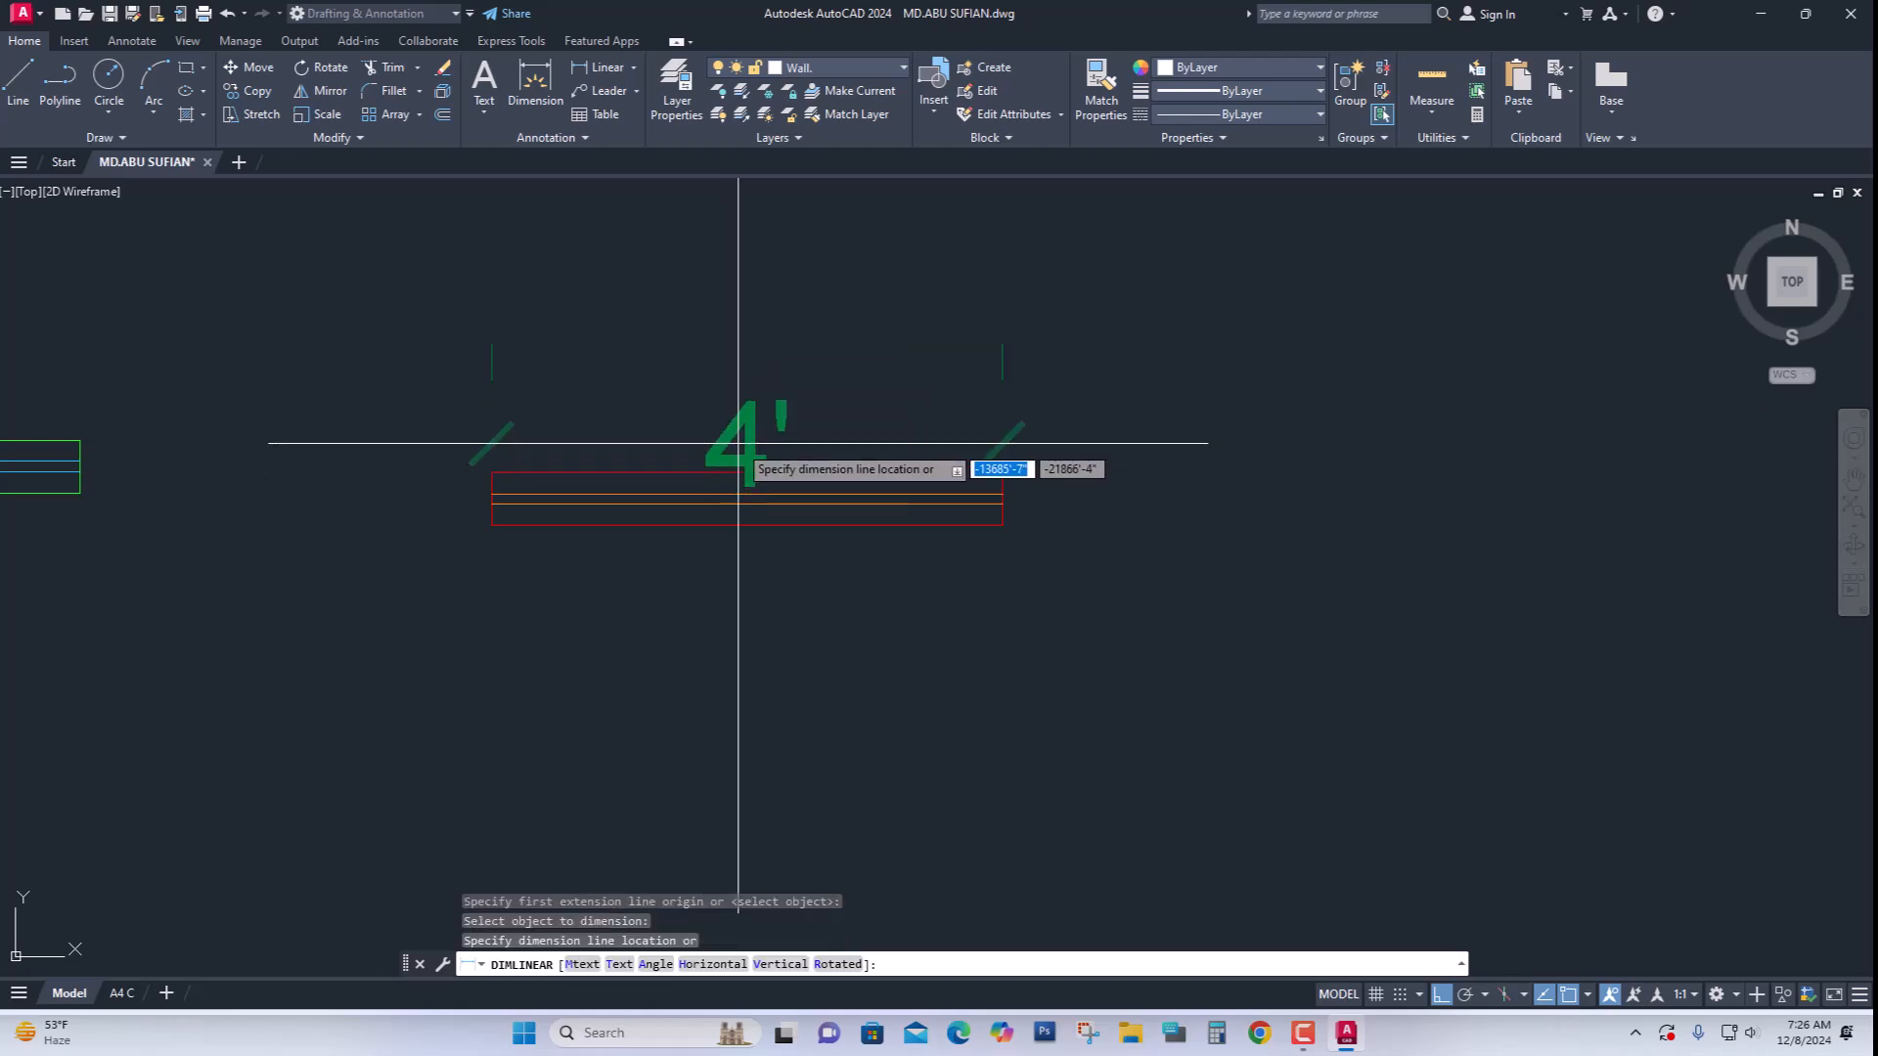
click(731, 406)
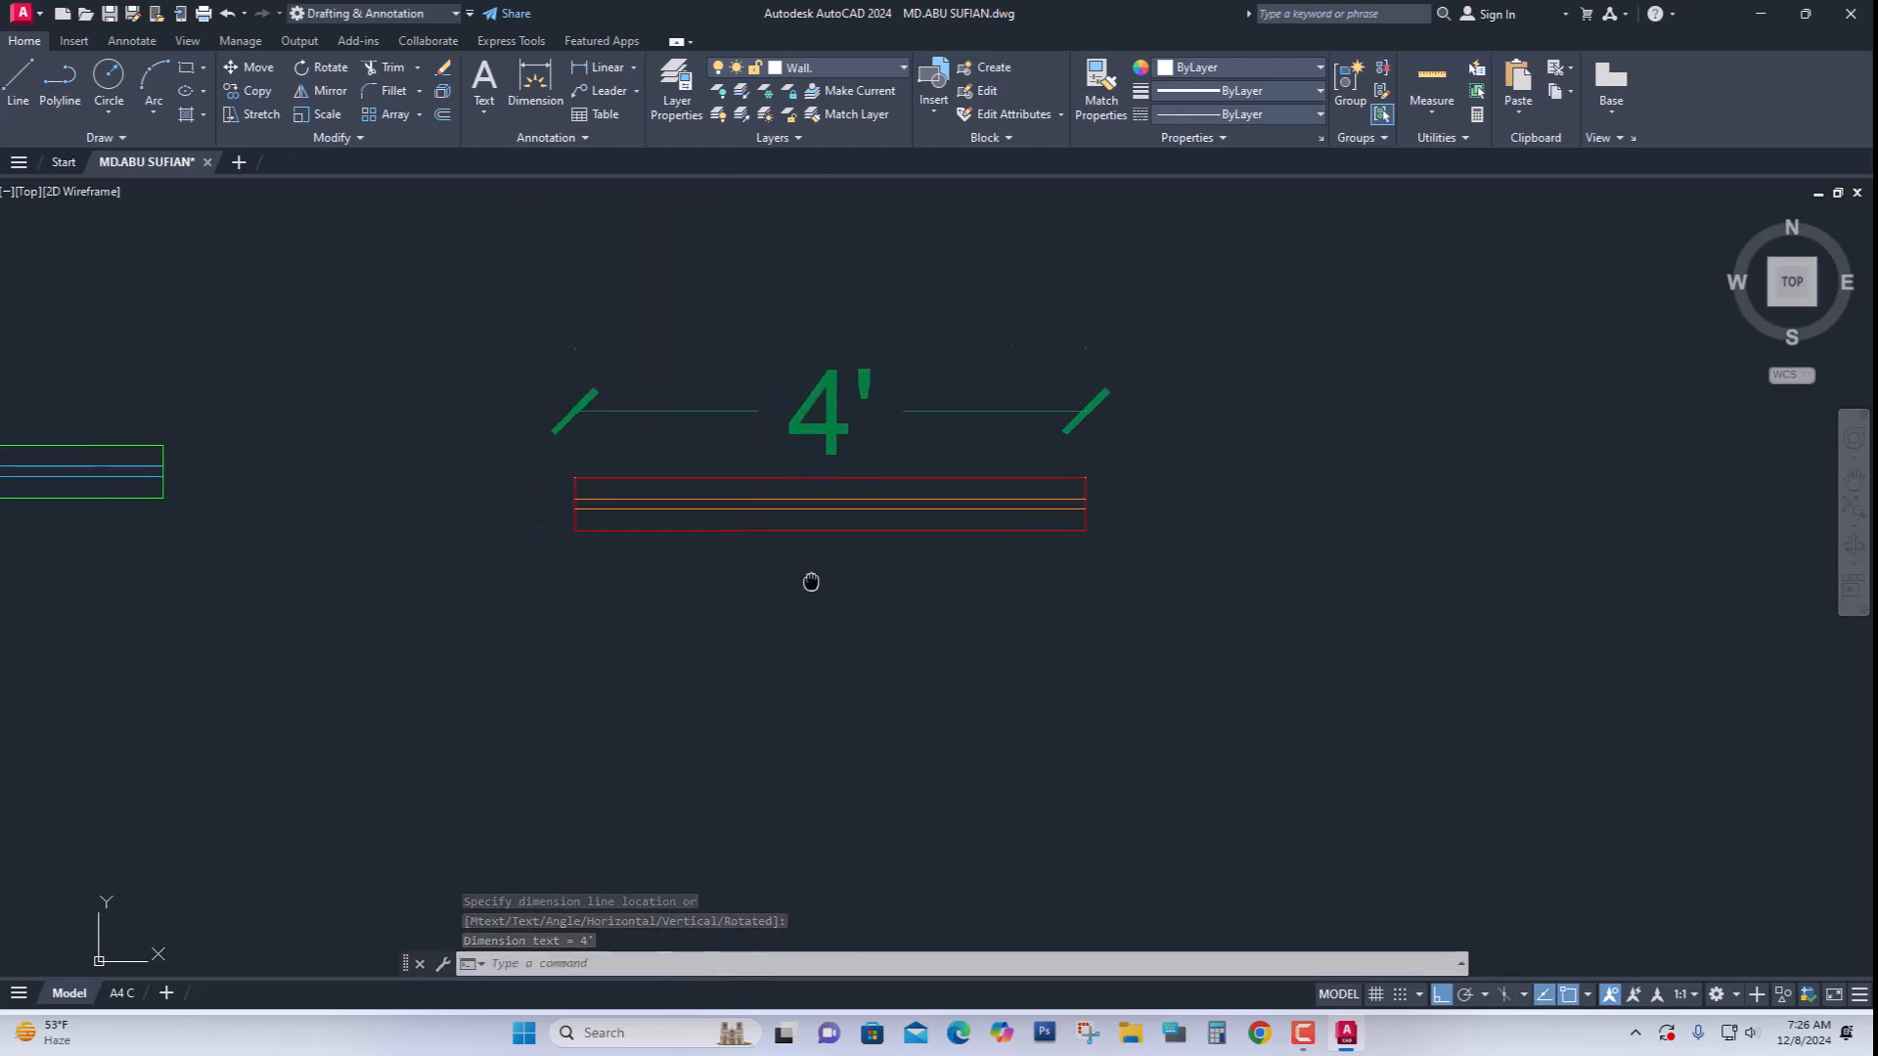
scroll(841, 543, down, 3)
scroll(824, 558, up, 5)
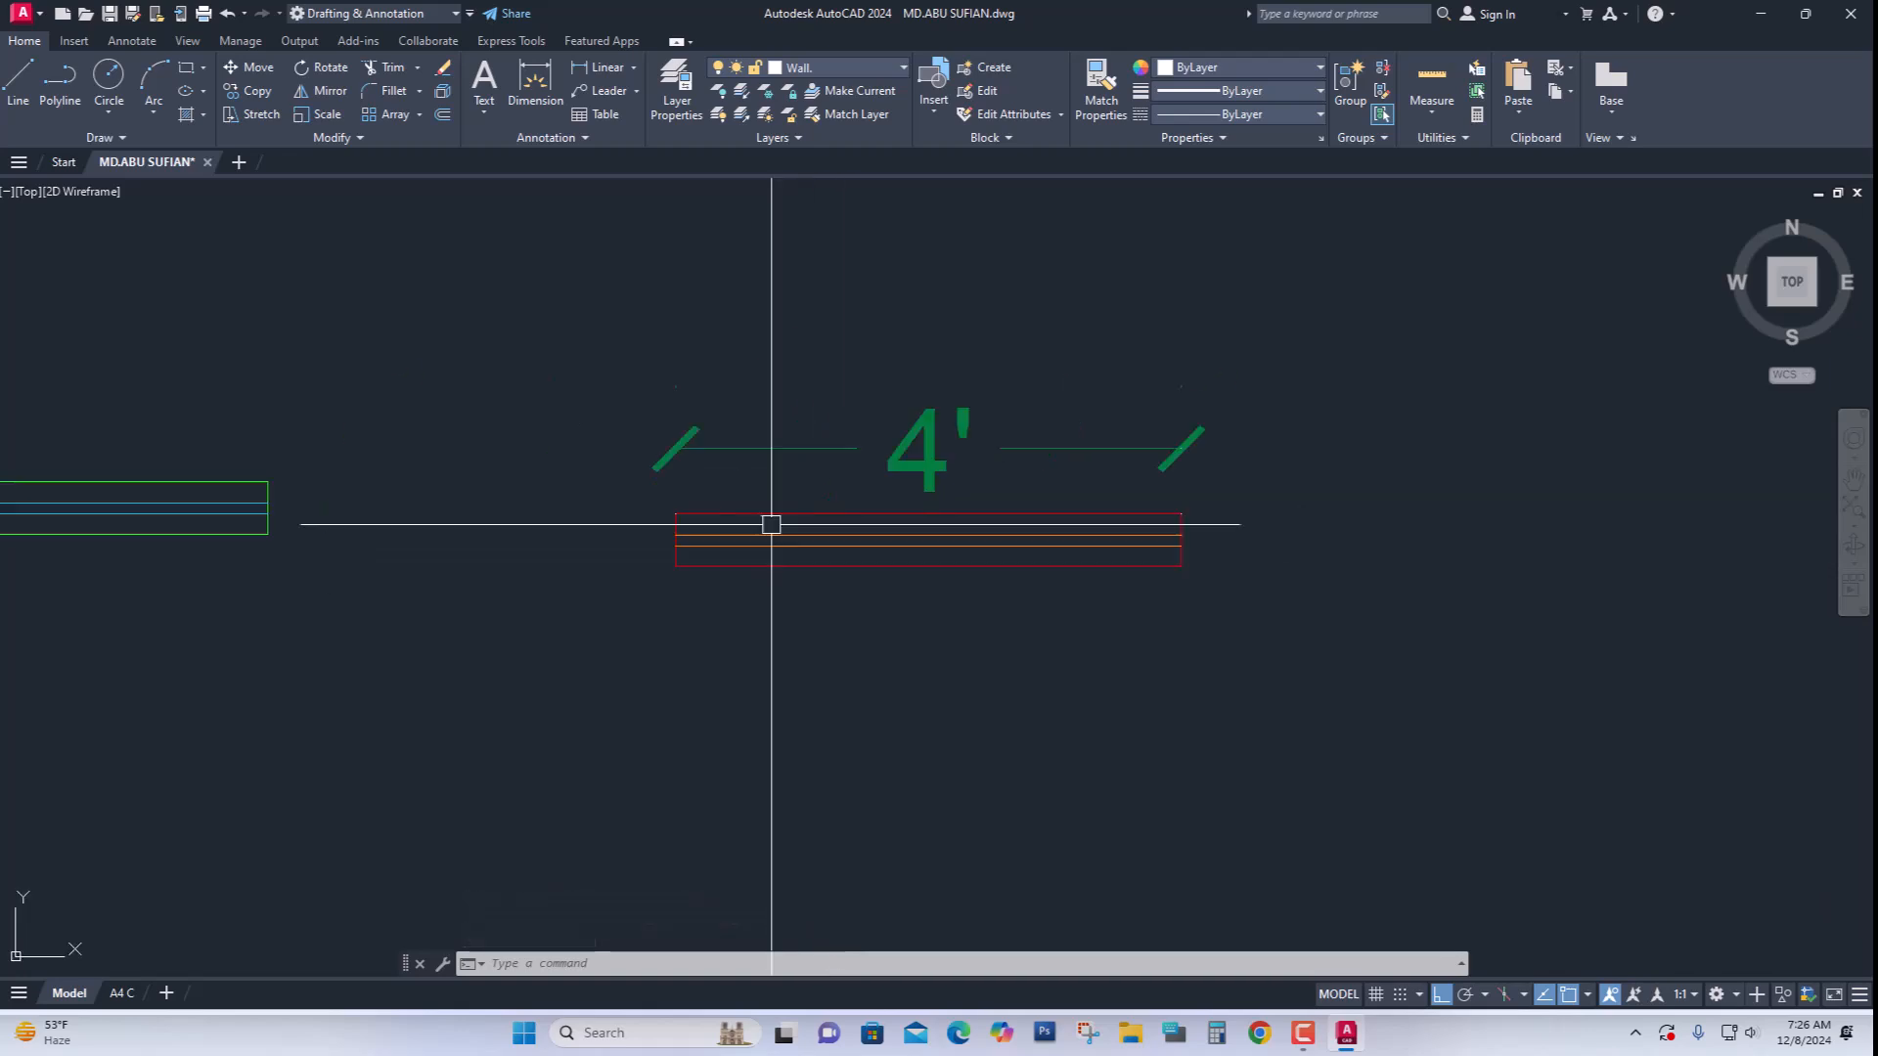
click(963, 472)
click(839, 382)
key(Delete)
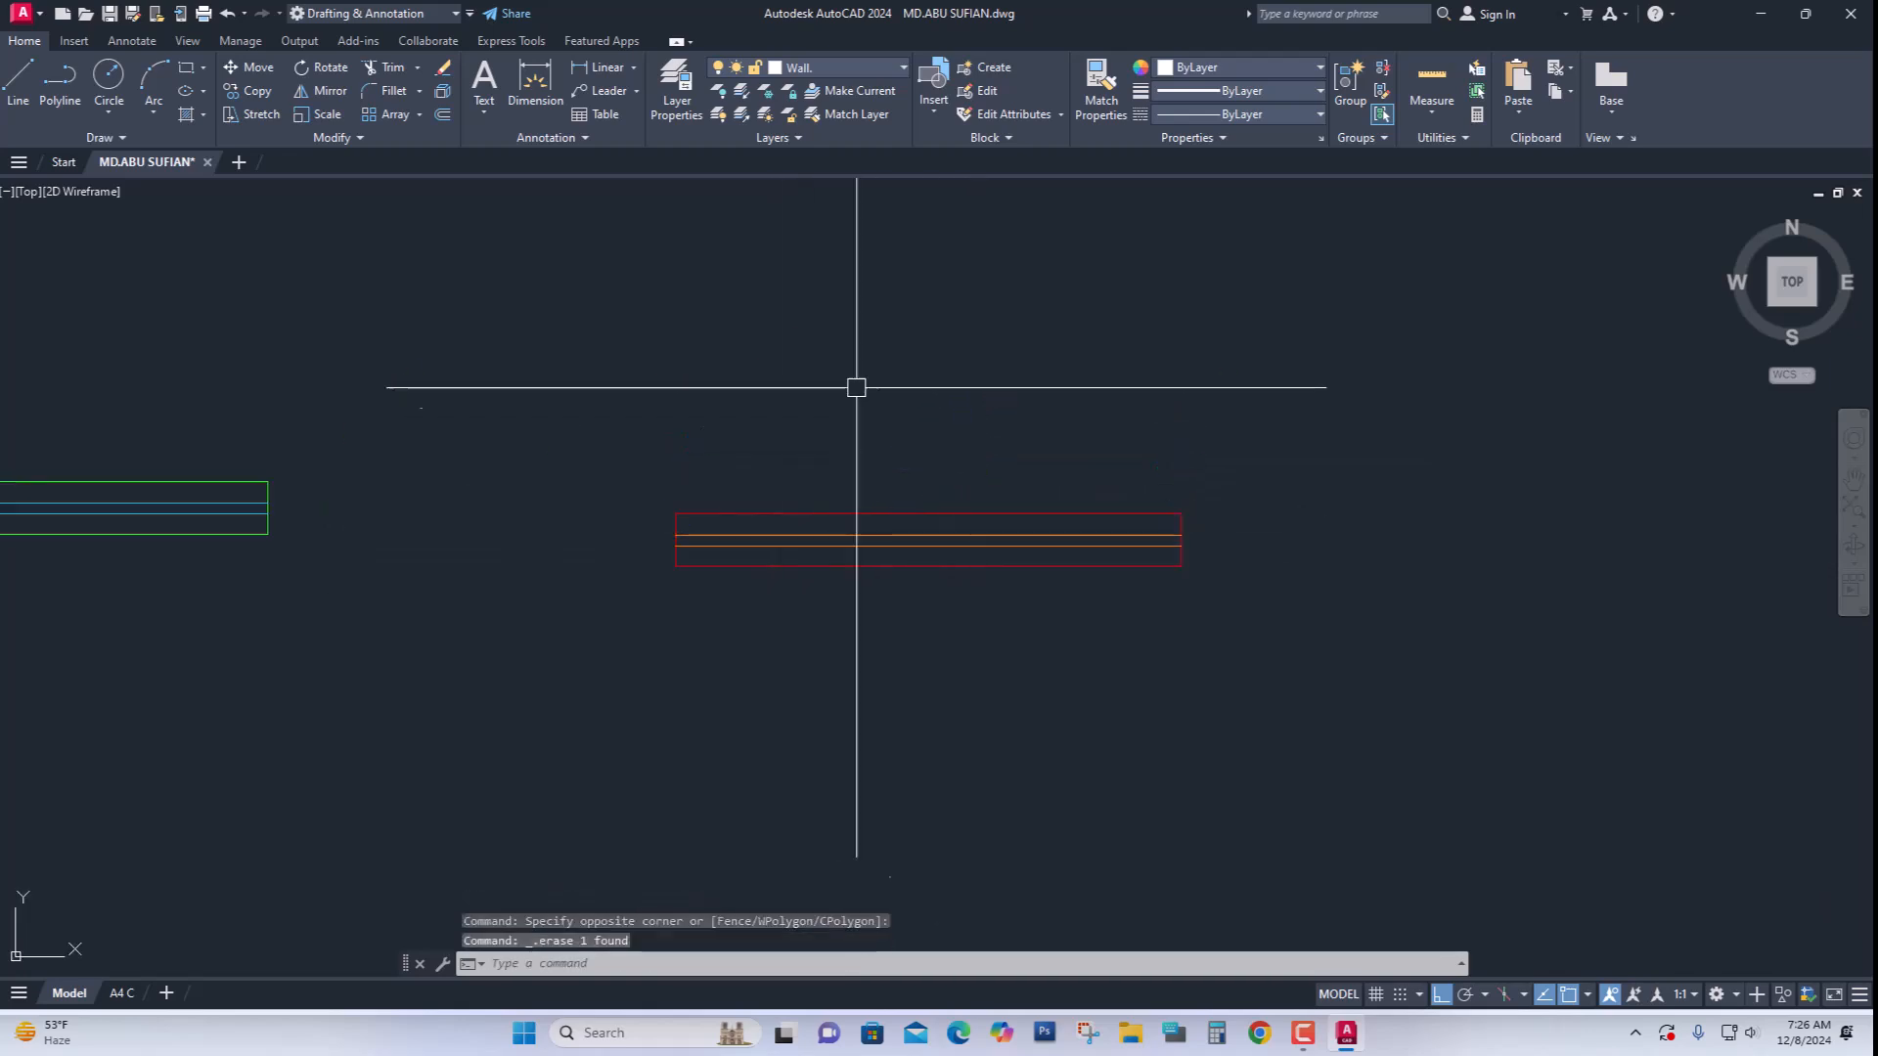
Create a block named Win48 from the six window lines, converting them to the block with the lower-left corner as base point
click(1245, 608)
click(642, 411)
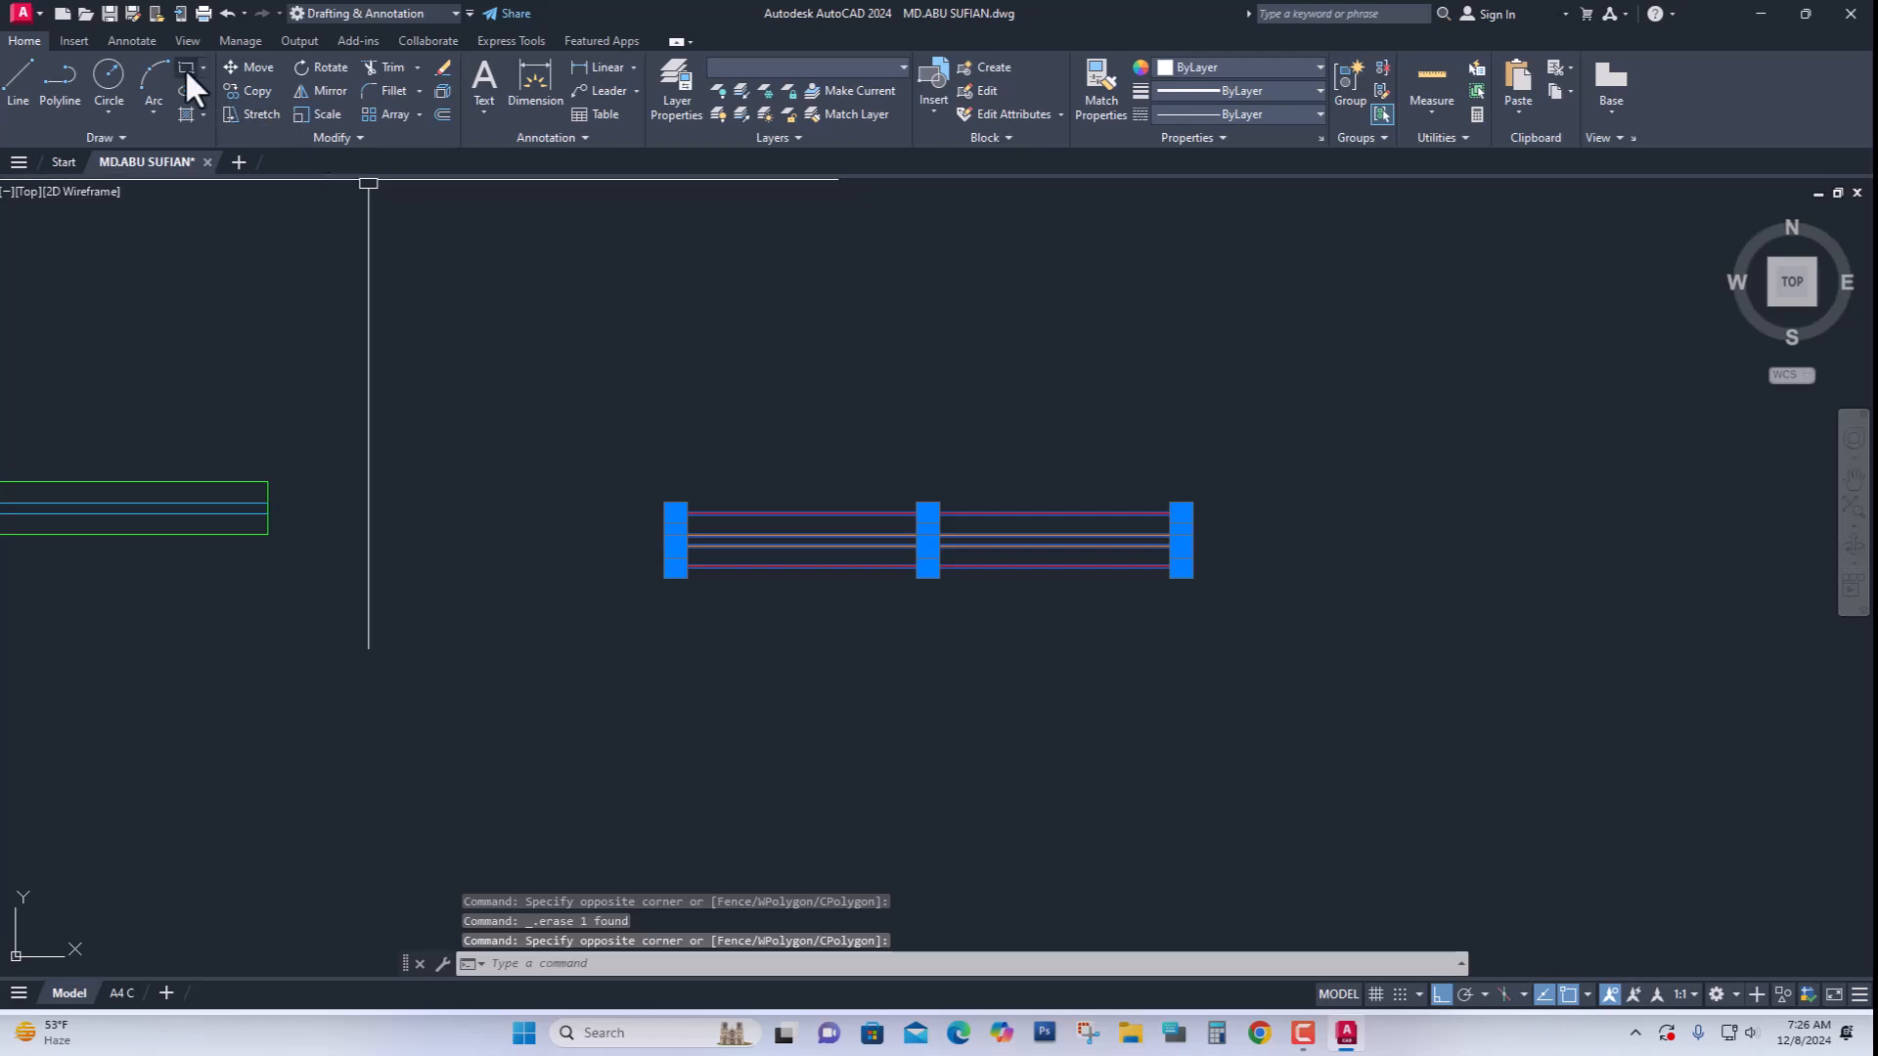
click(72, 41)
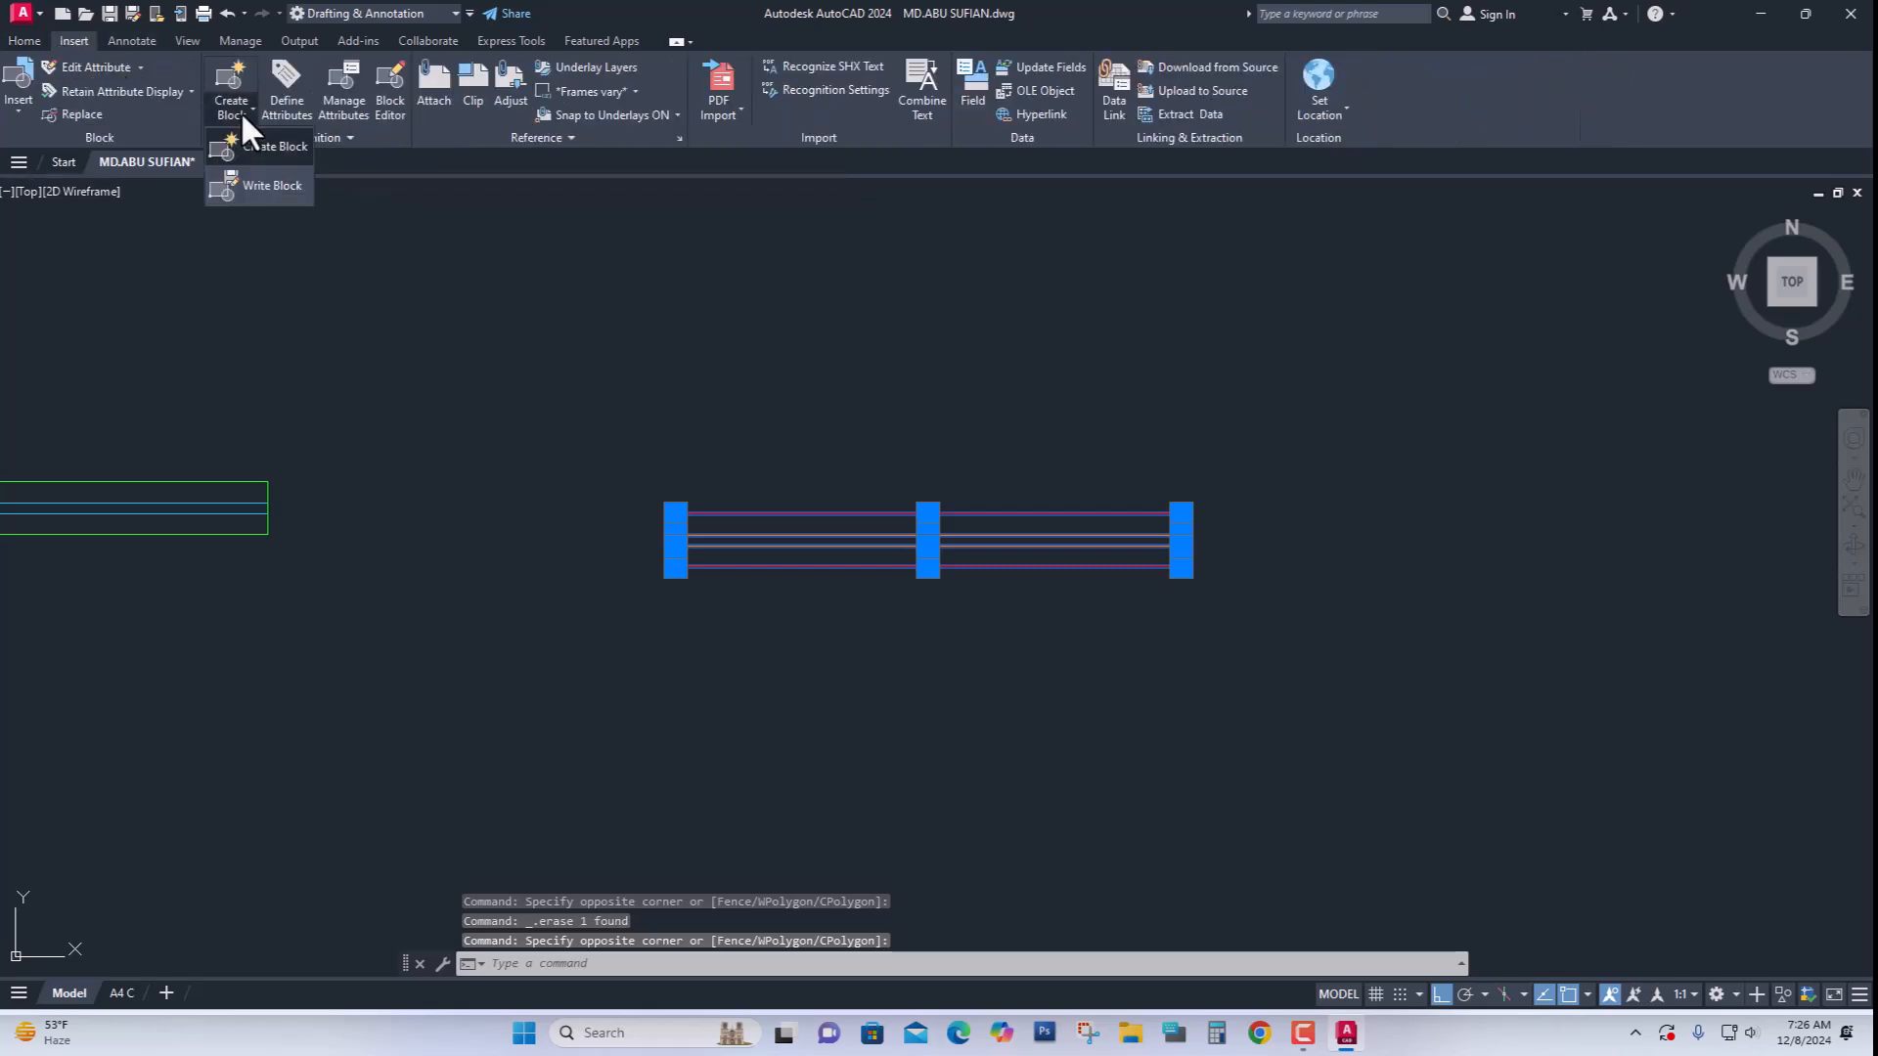
click(266, 157)
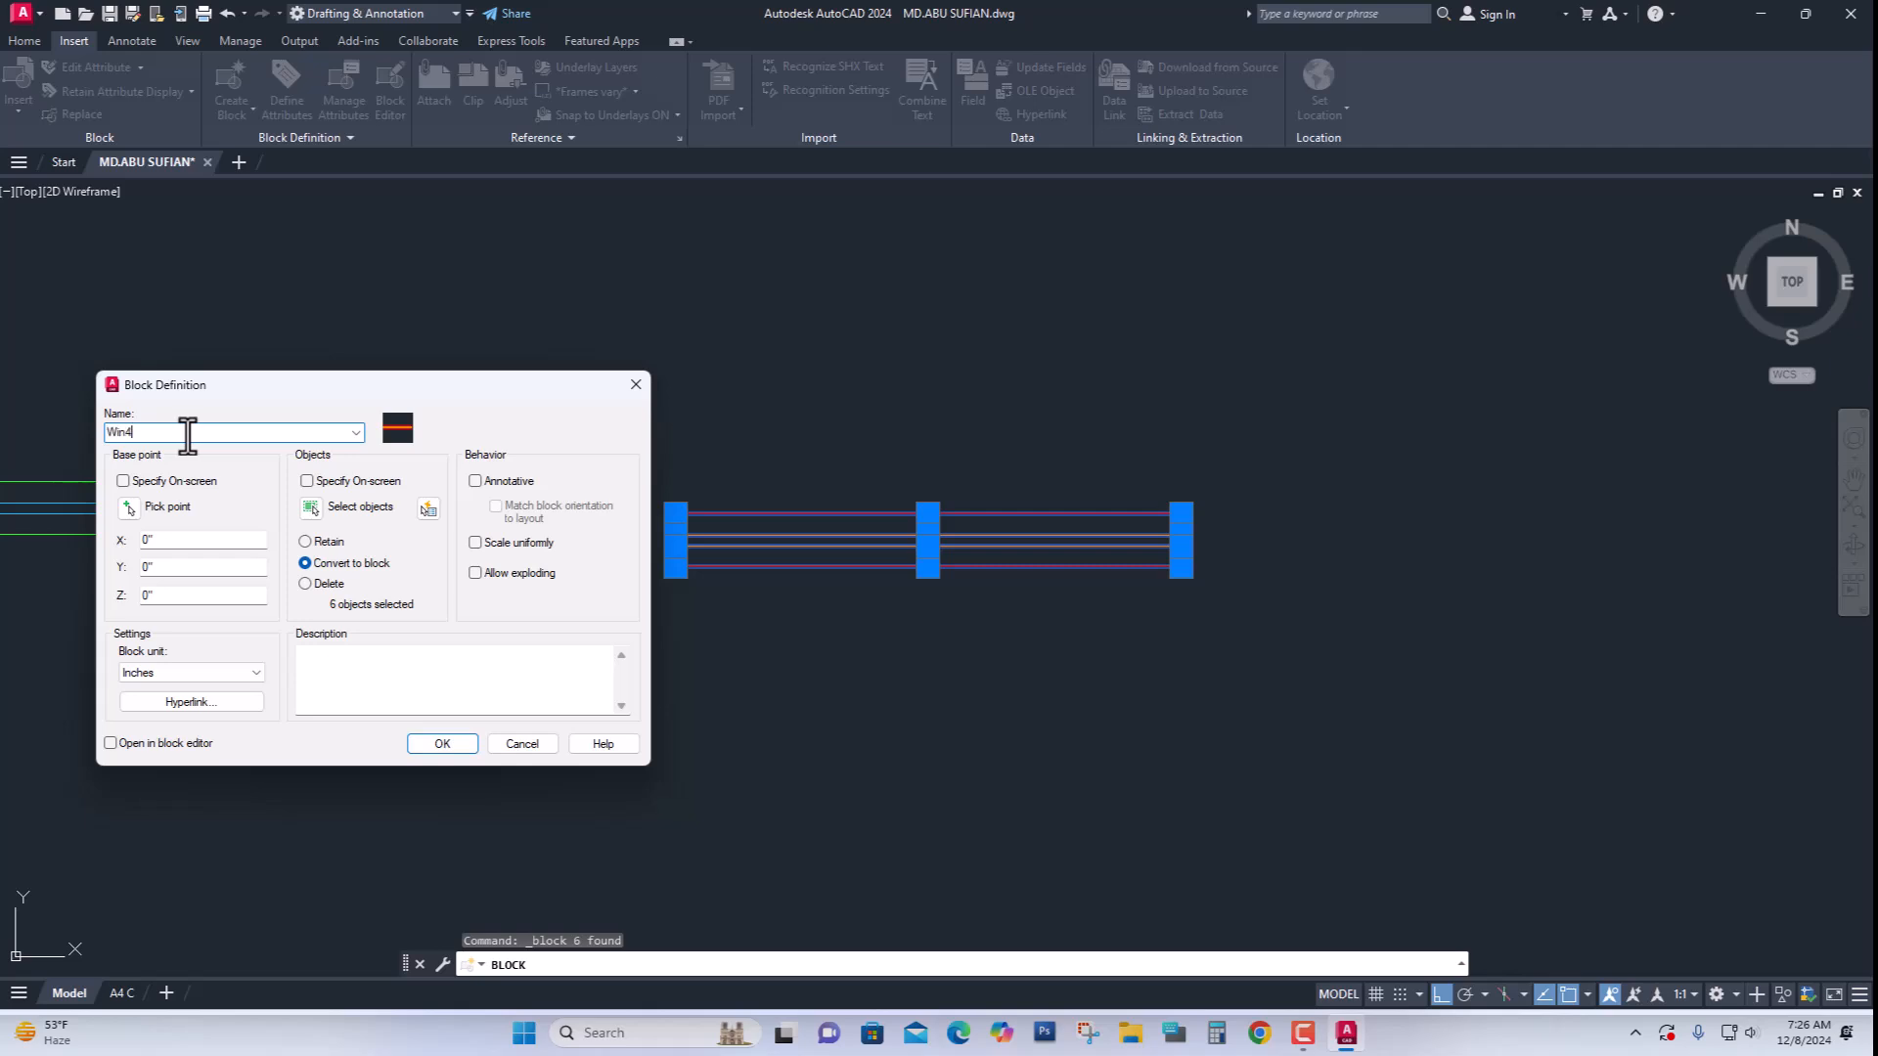
click(133, 509)
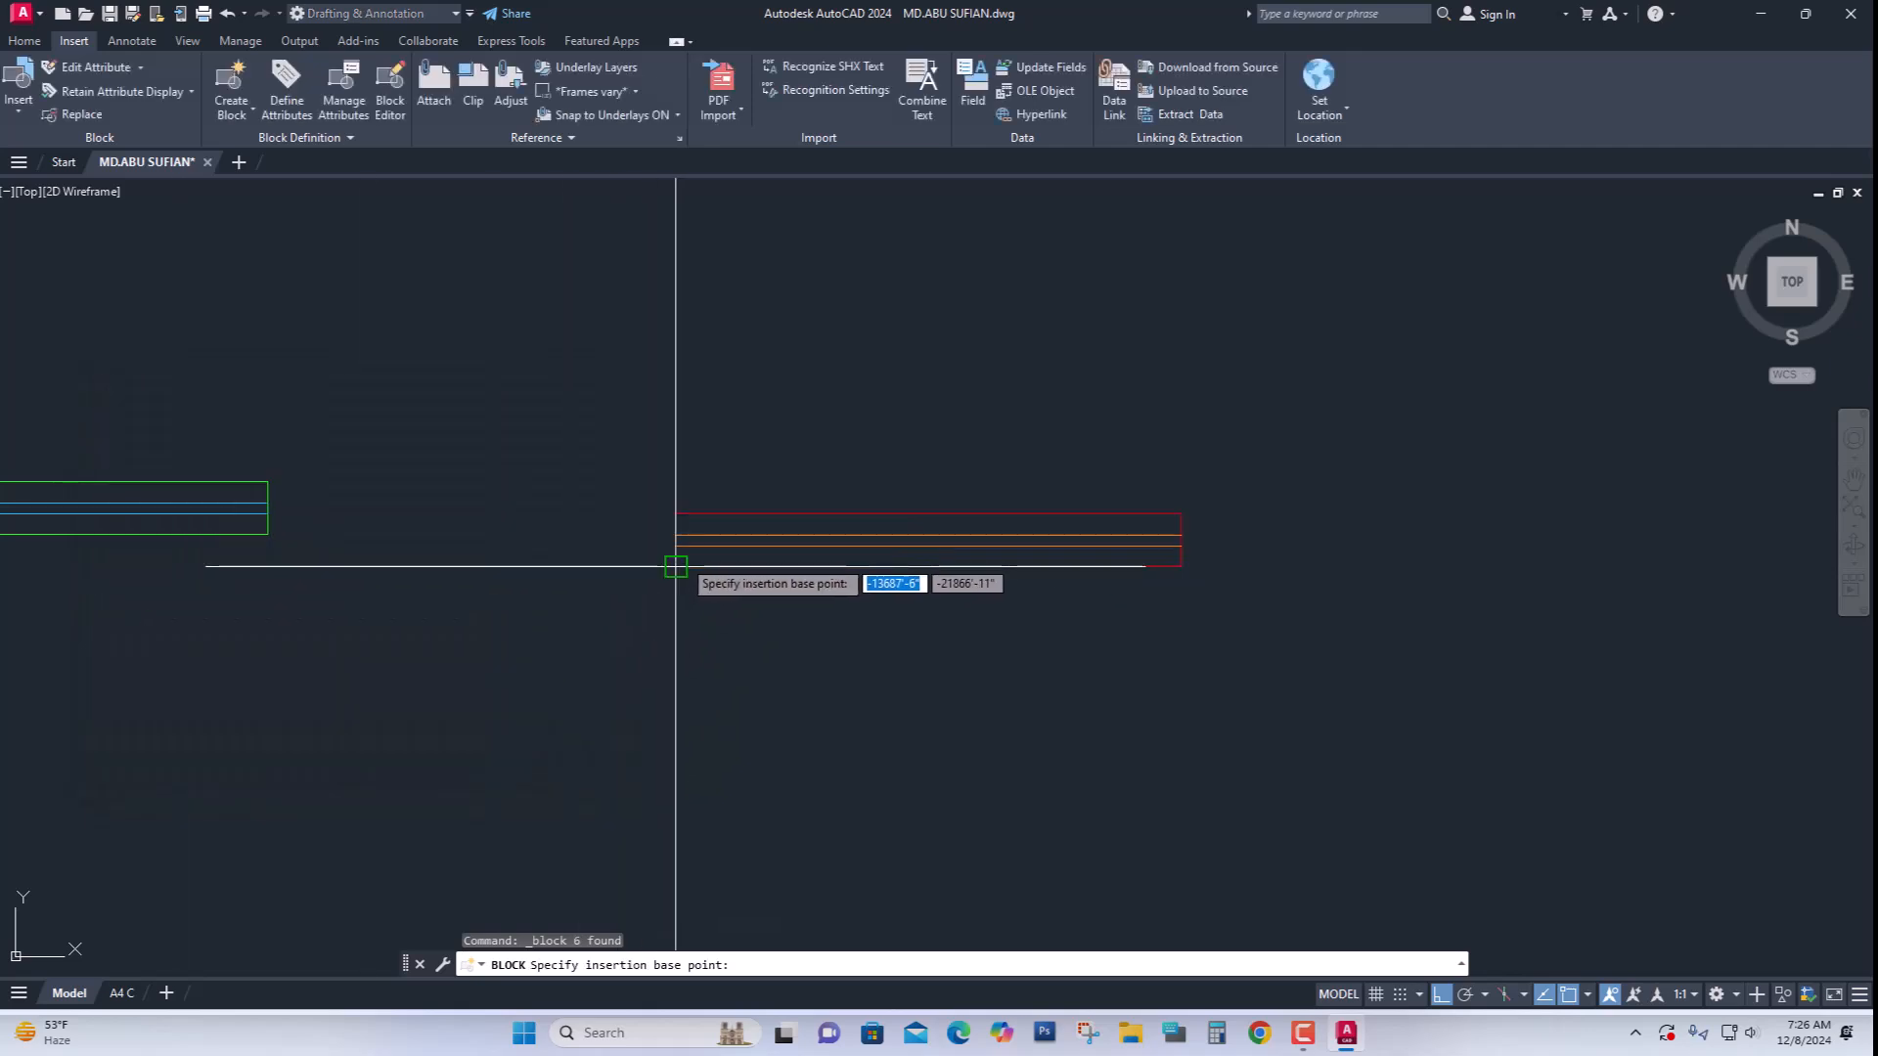
click(676, 566)
click(474, 747)
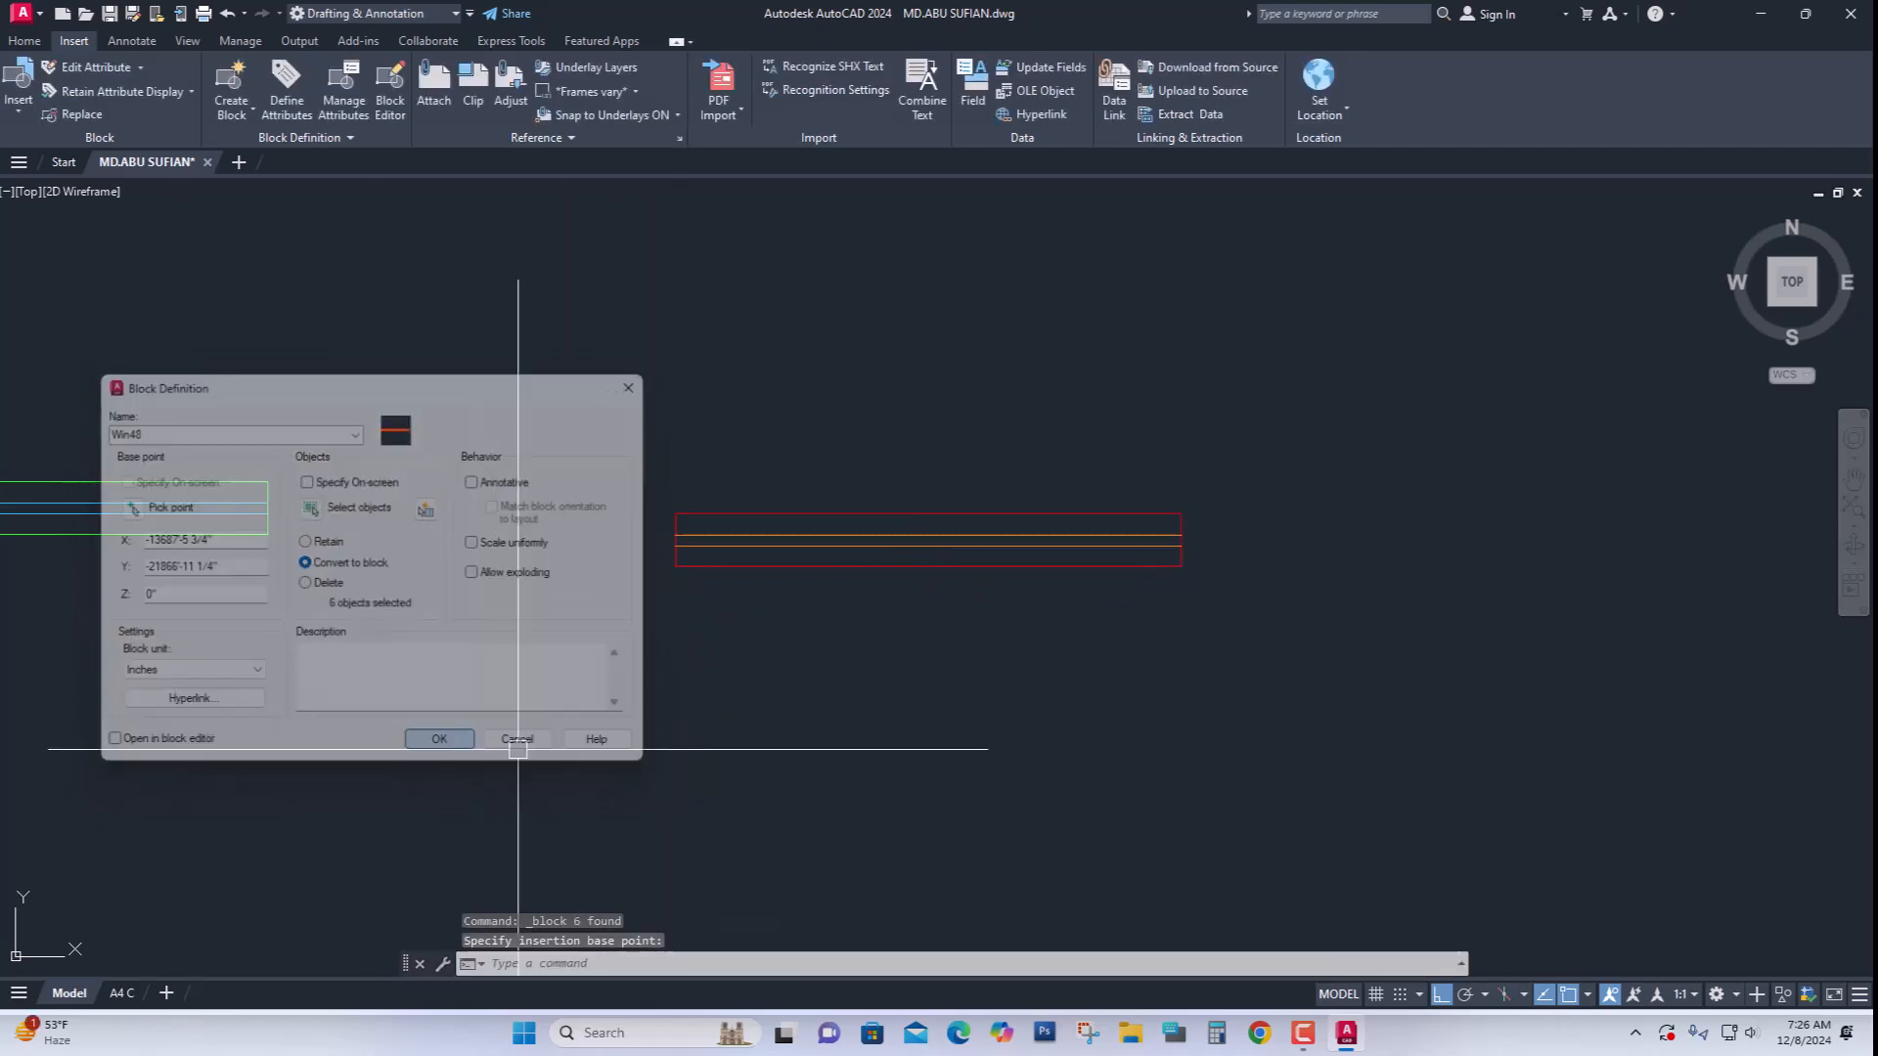
click(901, 574)
key(Escape)
key(Escape)
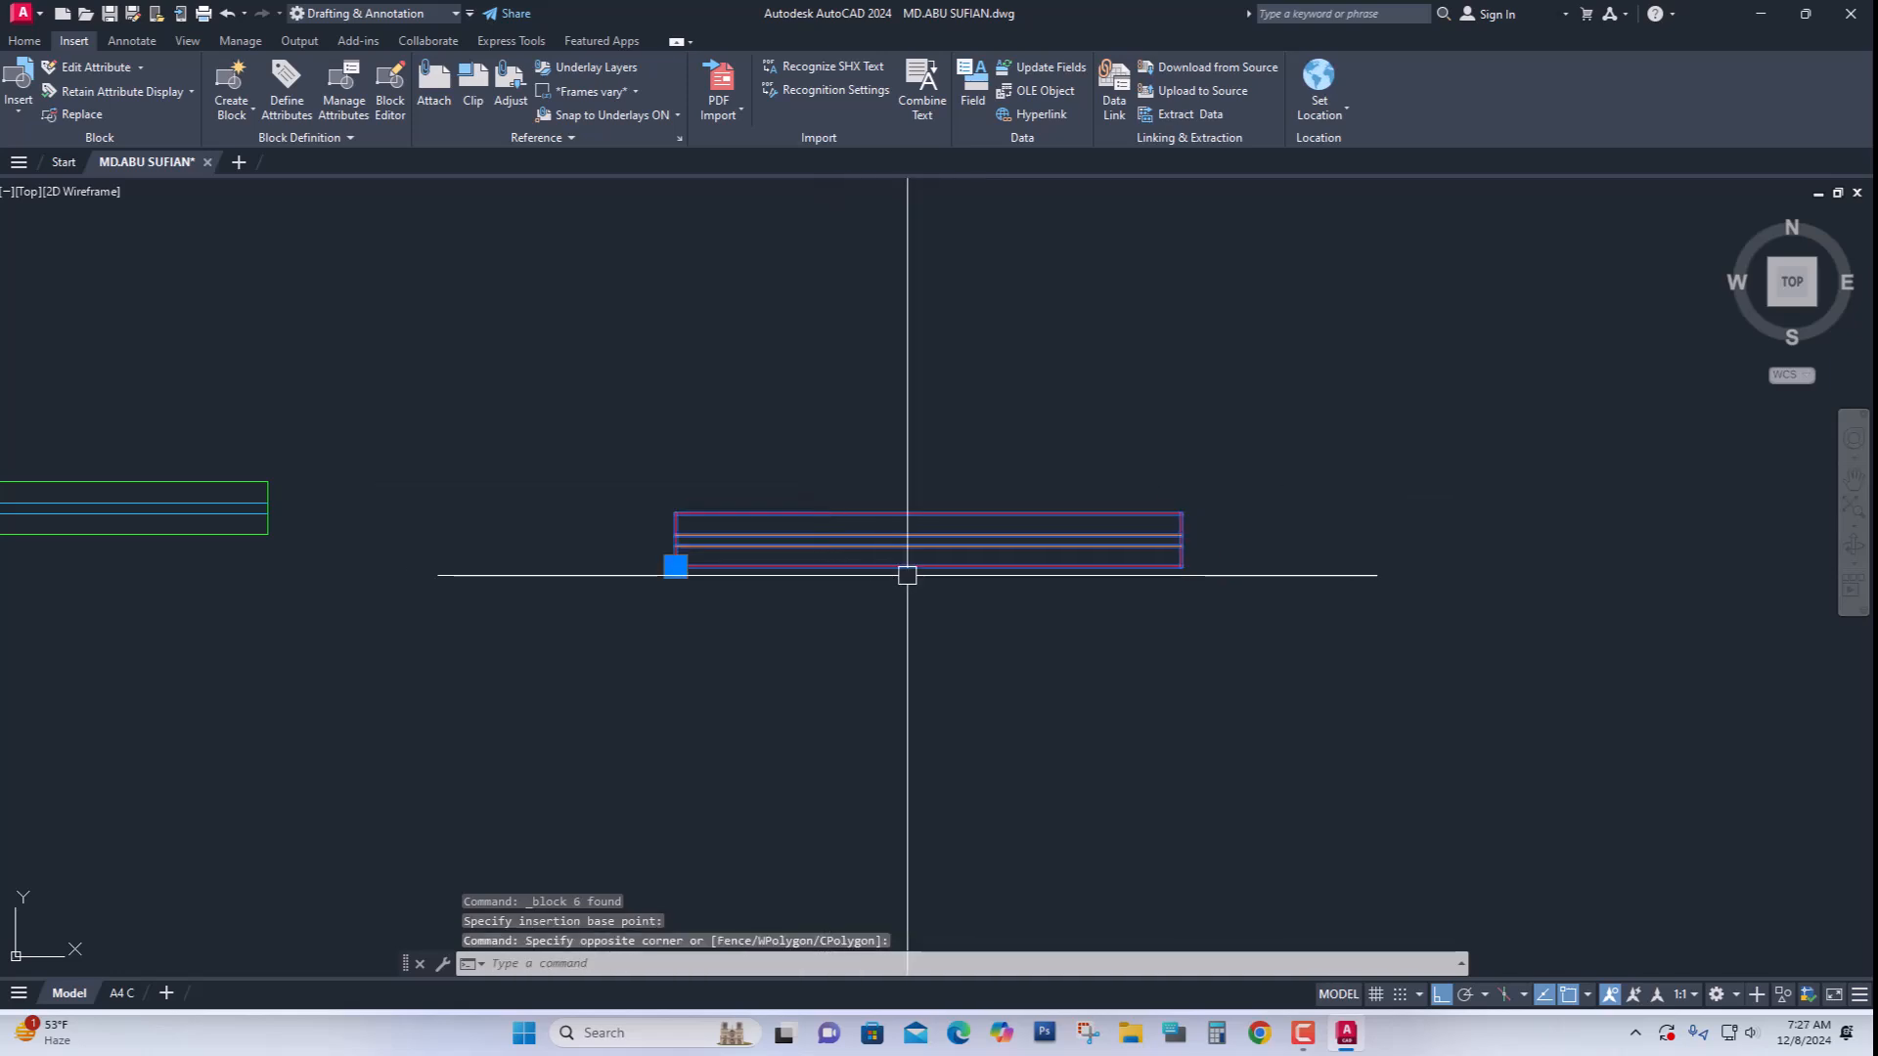
Insert a copy of the Win48 block just above the original 4' window
click(19, 108)
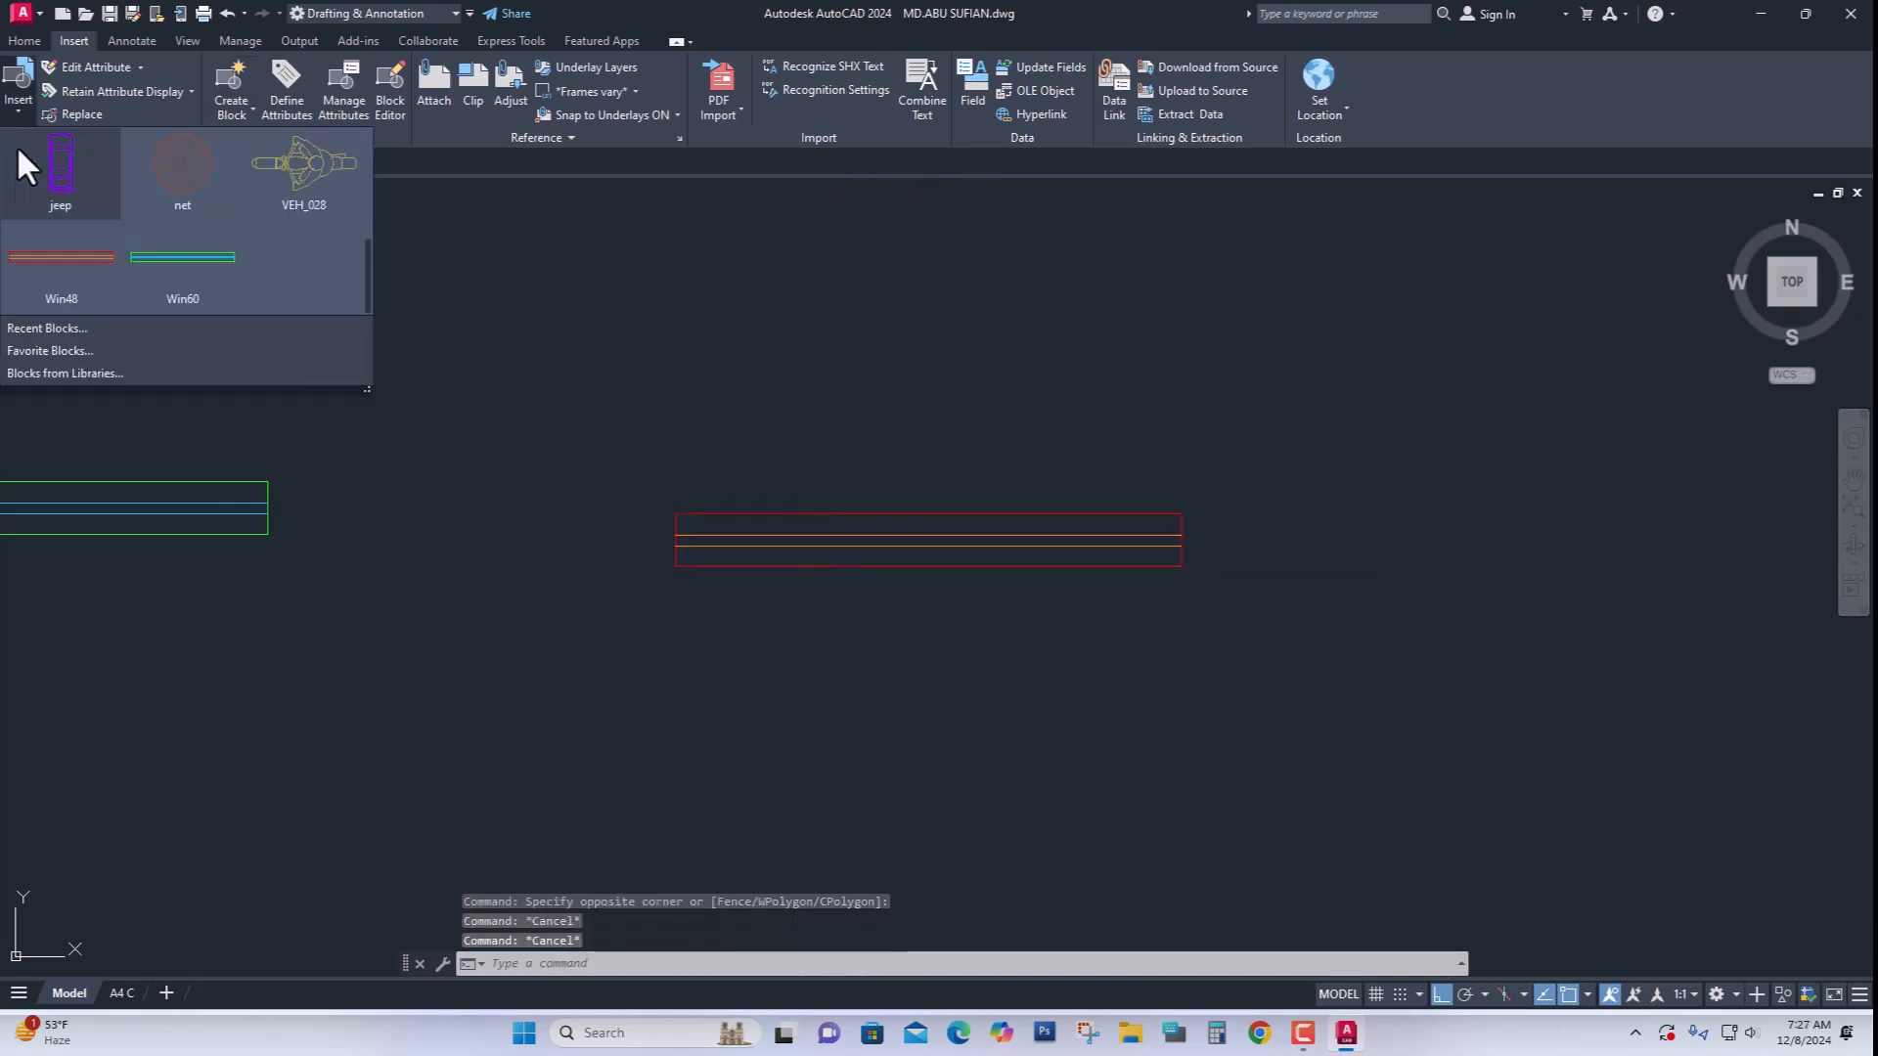
click(51, 268)
scroll(635, 459, down, 6)
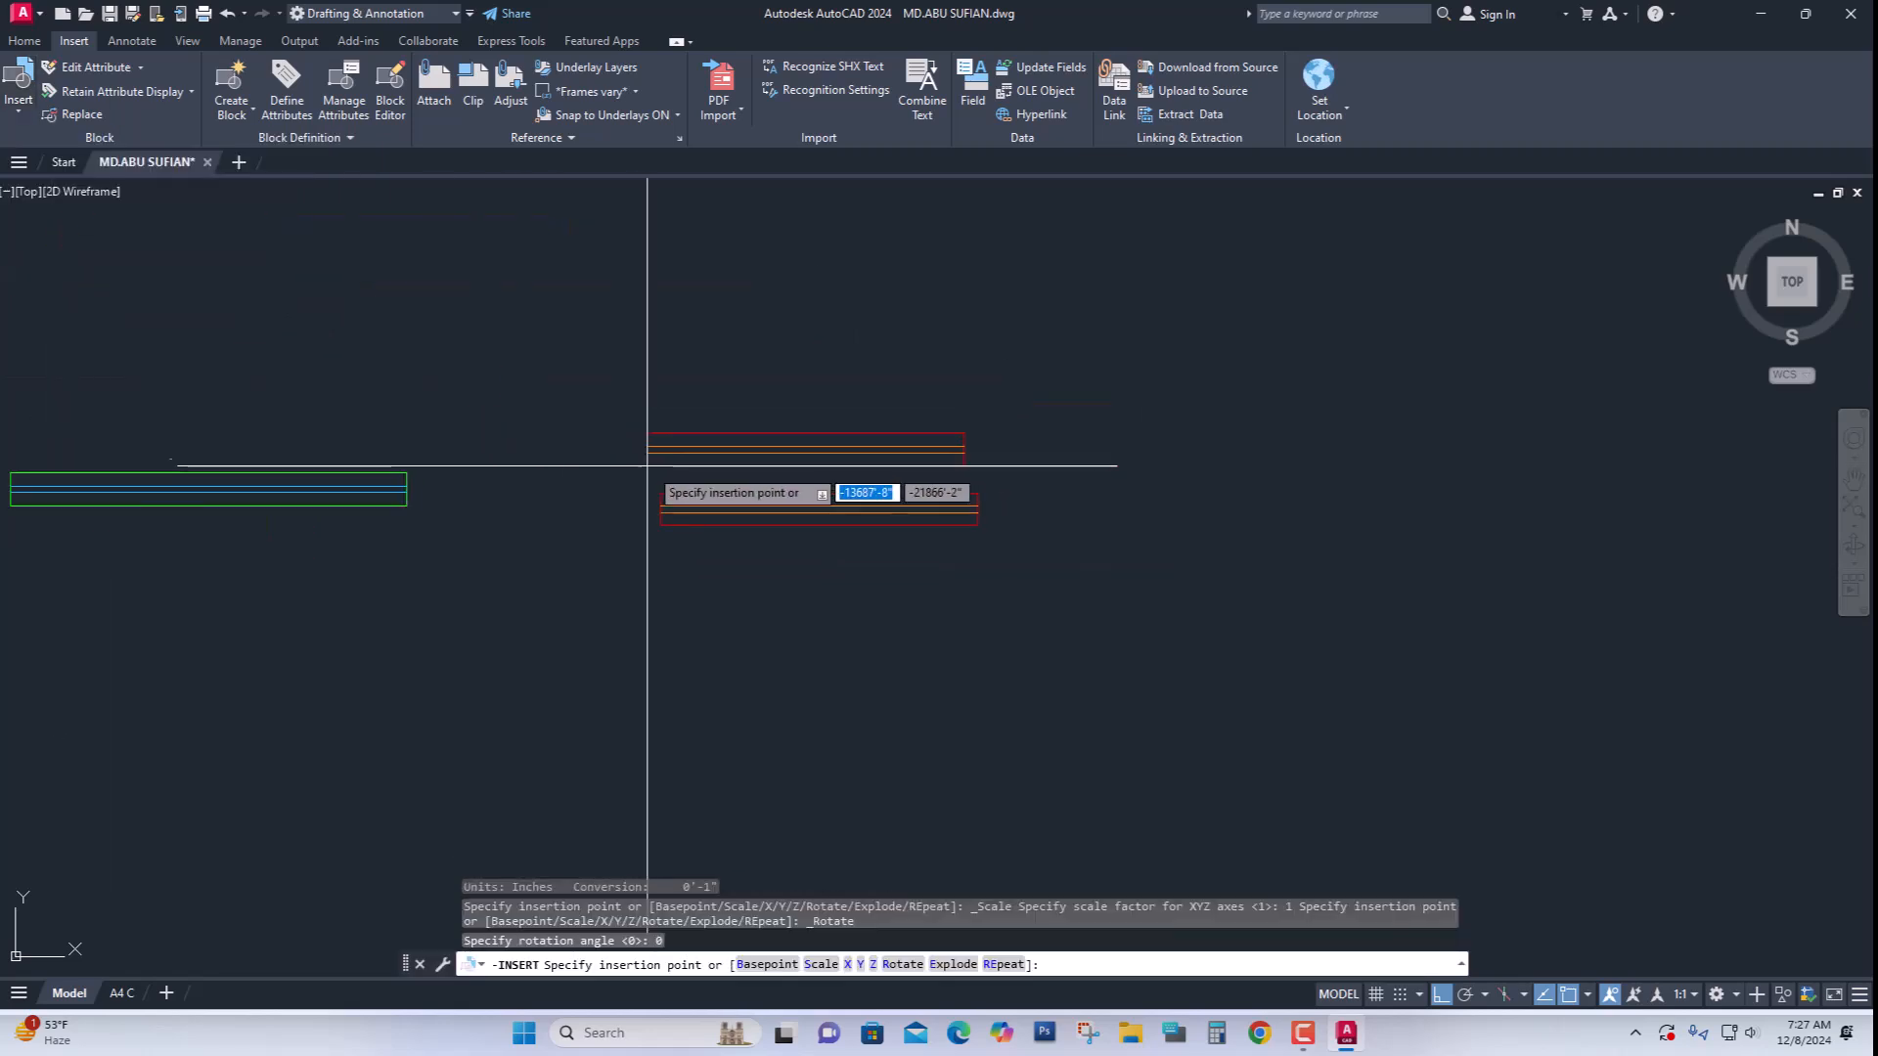
scroll(637, 543, down, 2)
scroll(633, 440, up, 2)
click(636, 433)
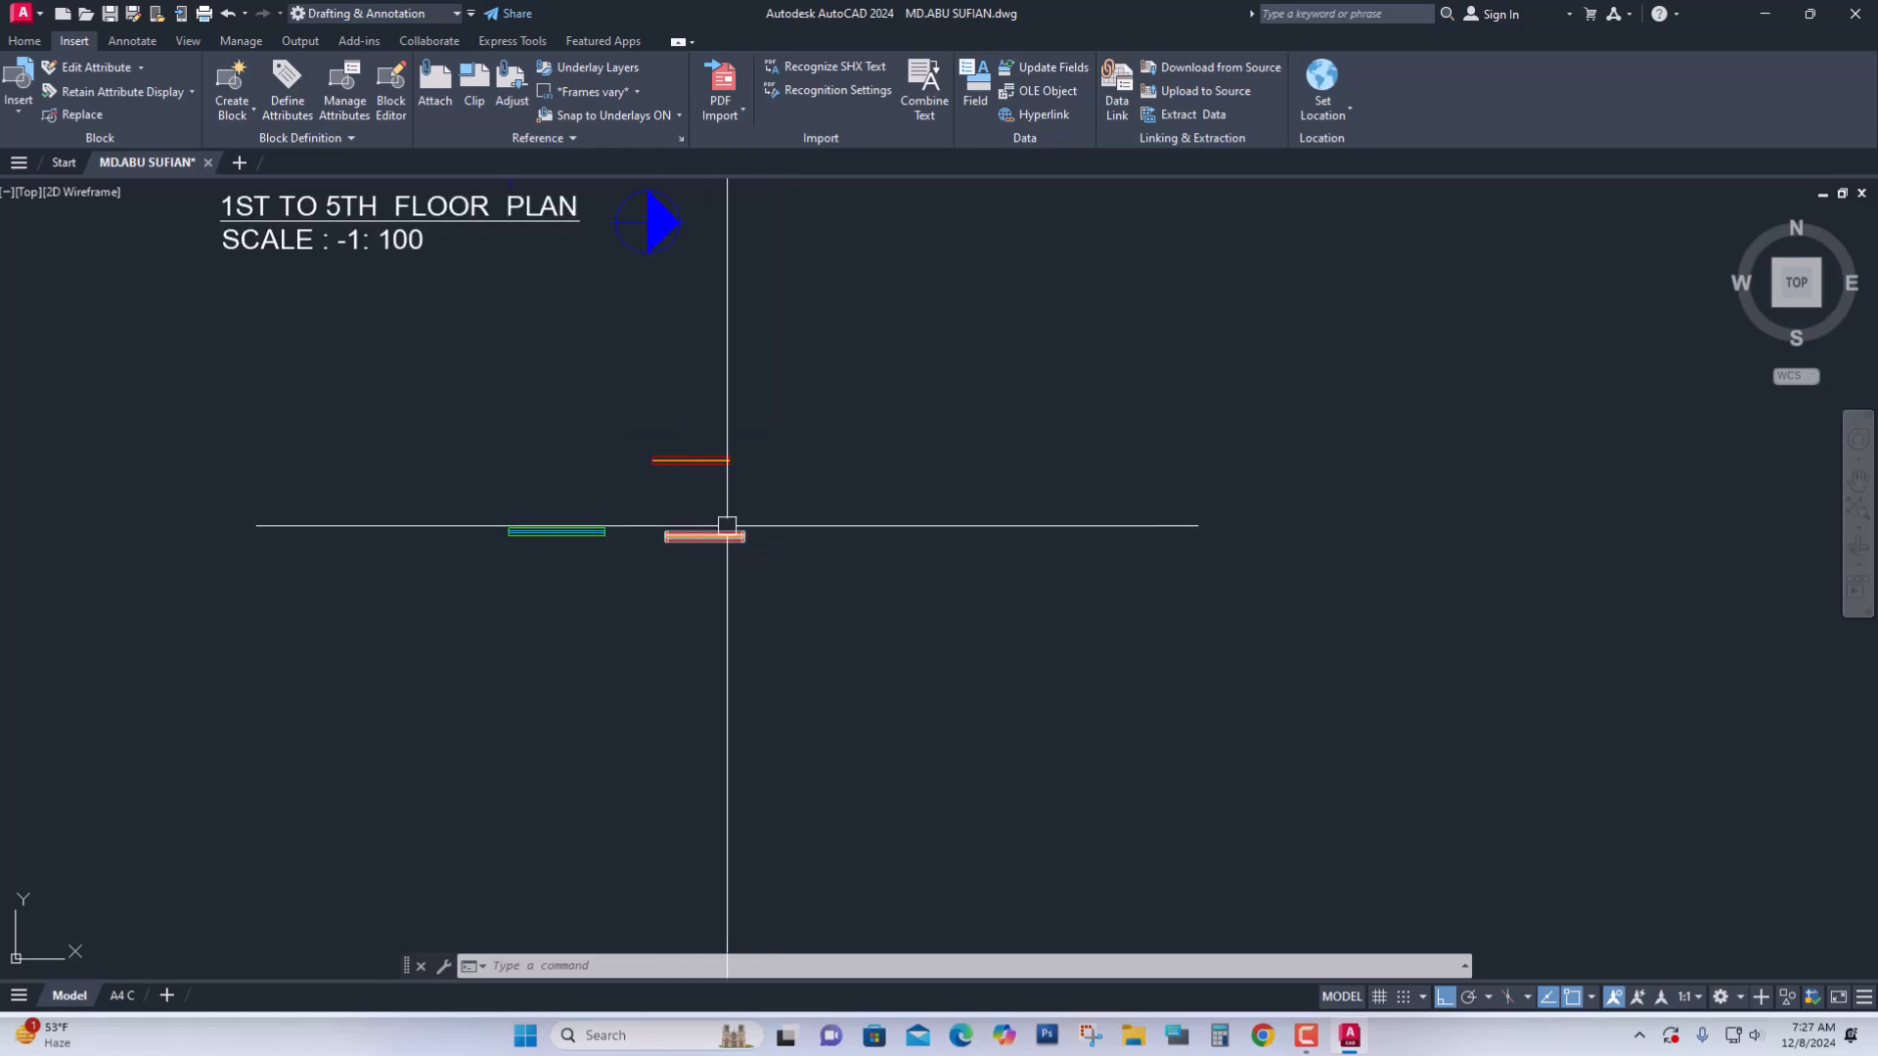
Check the width of the existing window above M.BED in the floor plan with a linear dimension, without placing it
scroll(626, 470, down, 5)
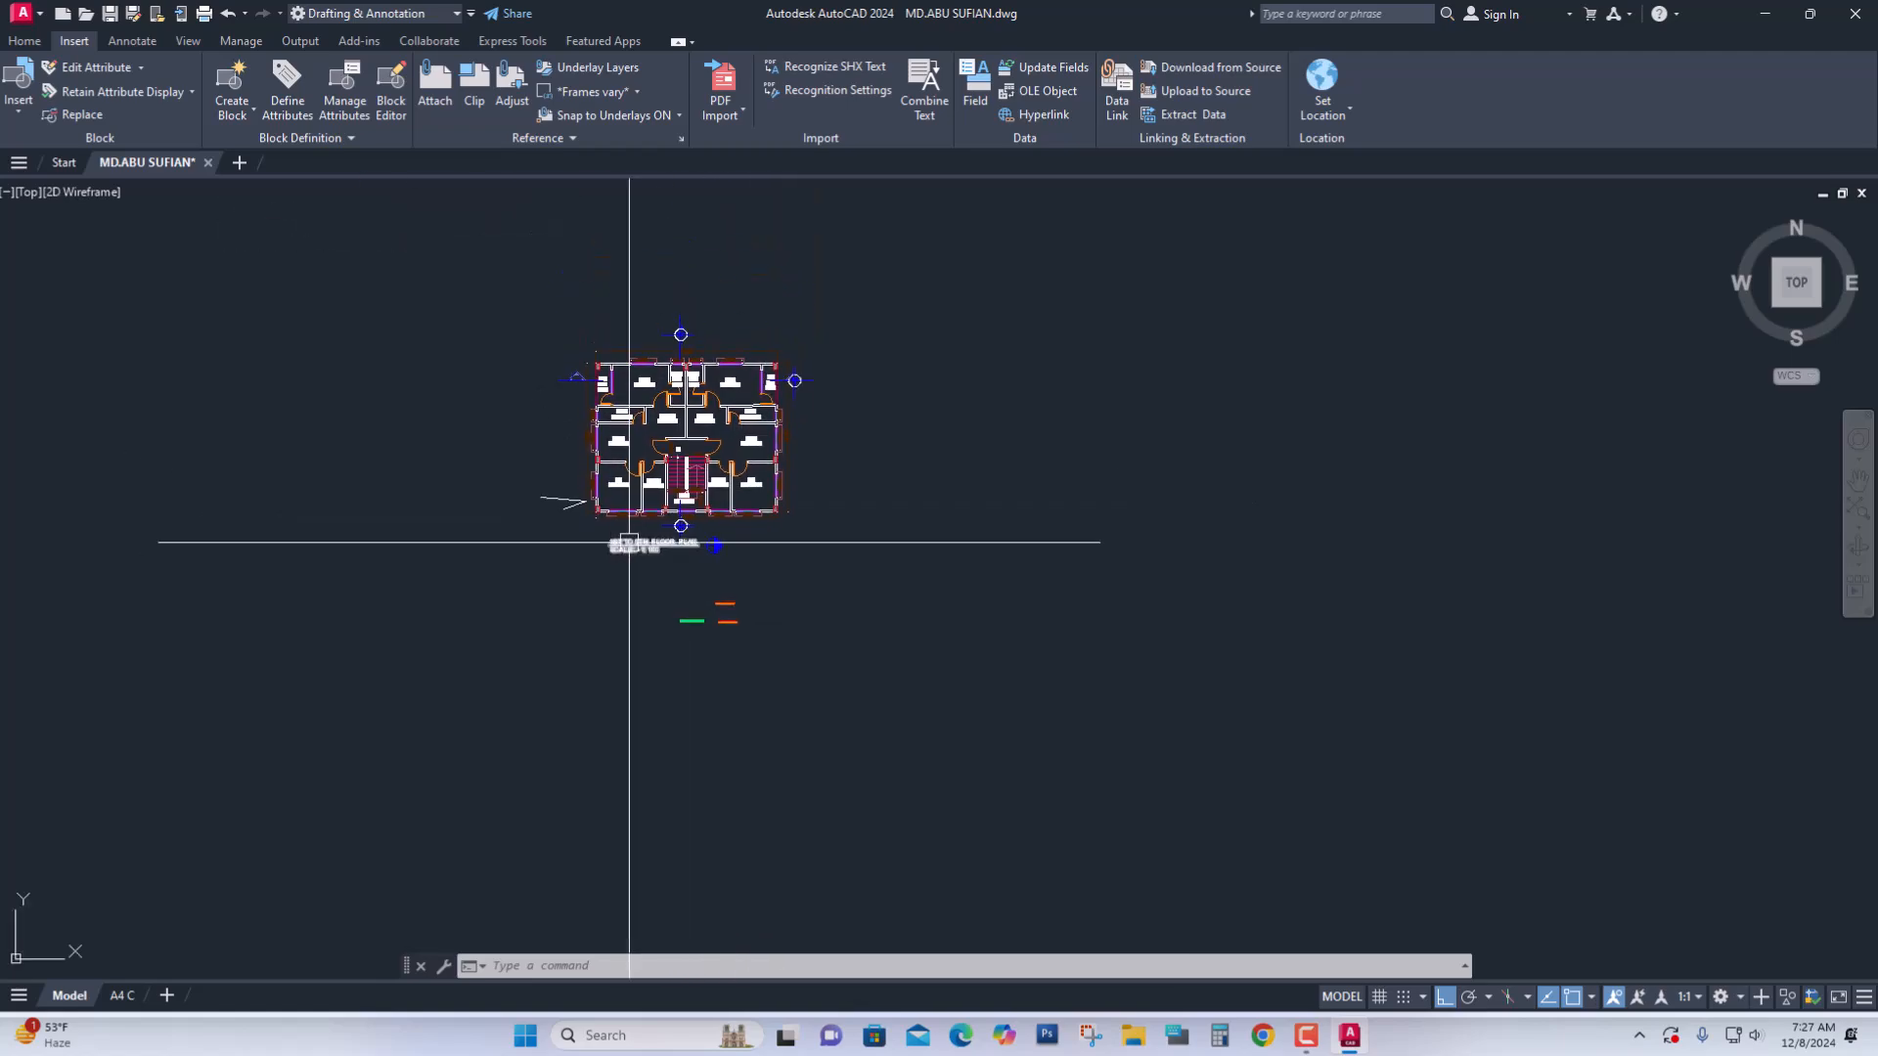
scroll(684, 421, up, 6)
scroll(1006, 407, up, 5)
scroll(809, 574, down, 5)
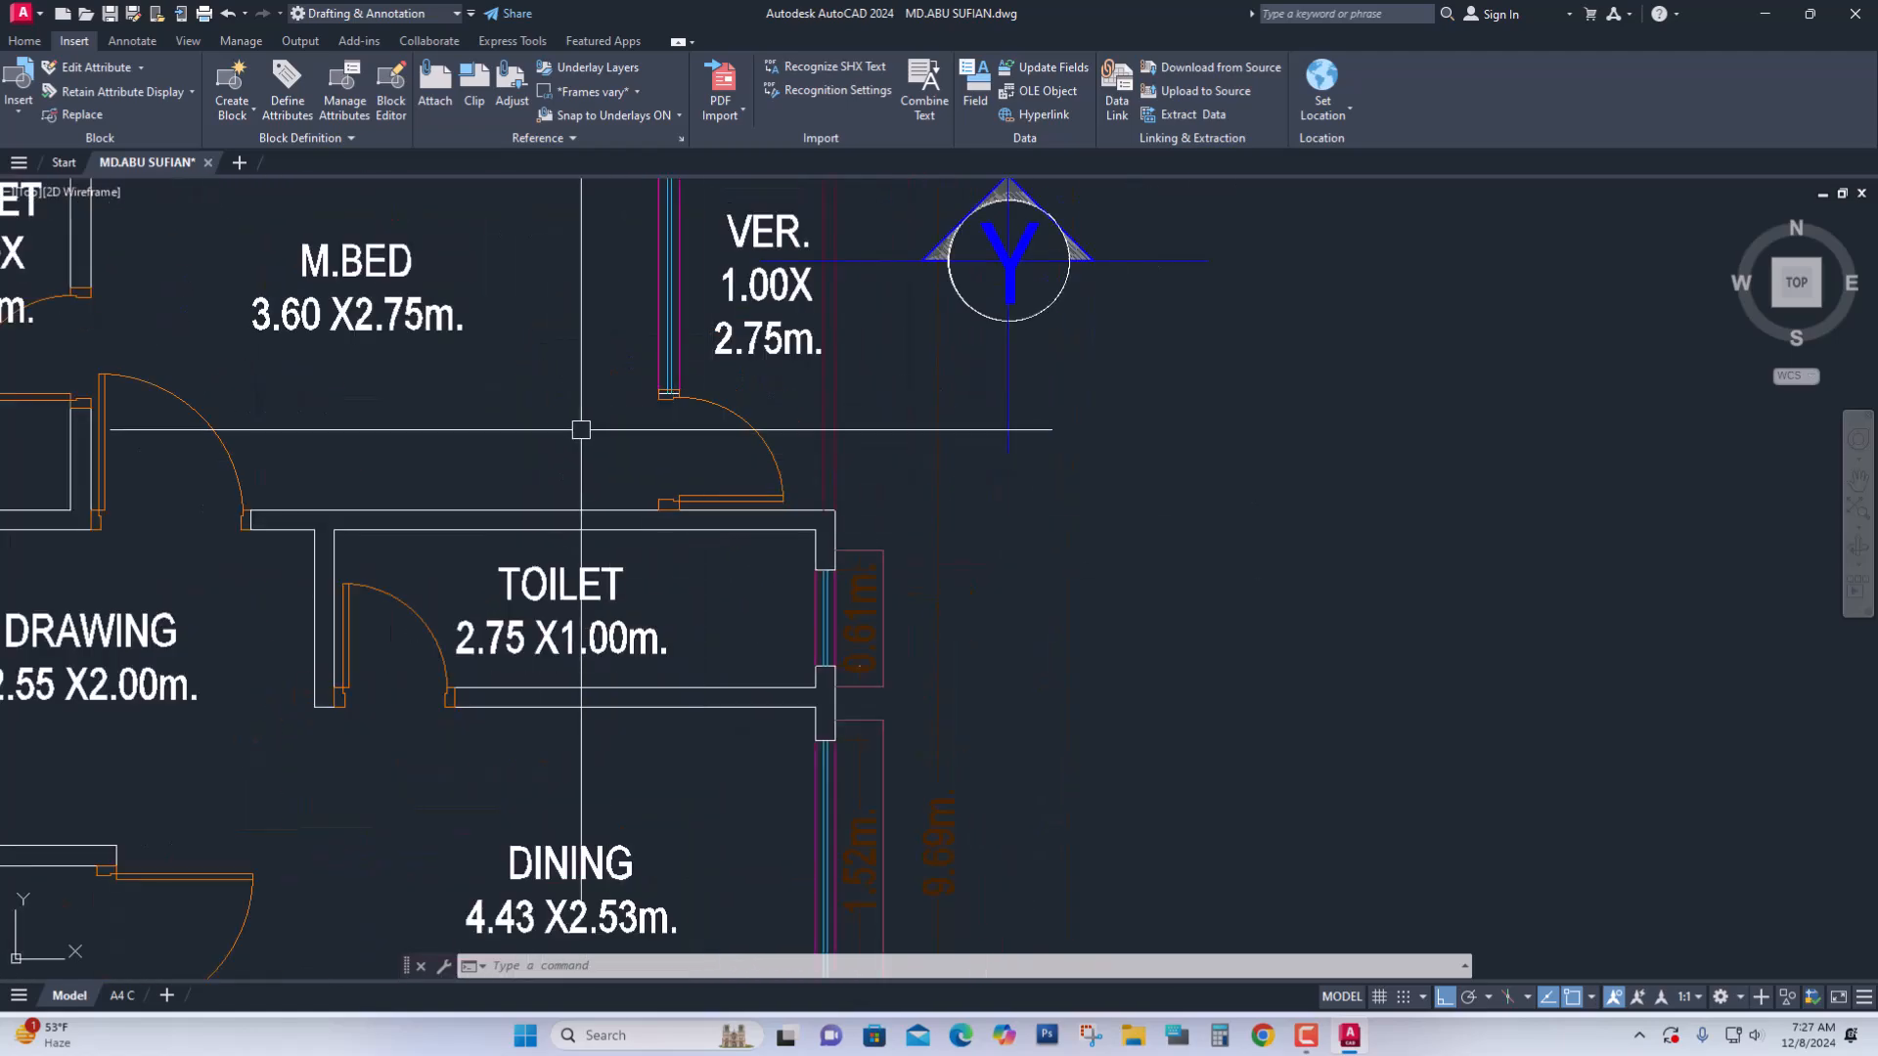
scroll(550, 419, down, 1)
scroll(566, 436, up, 8)
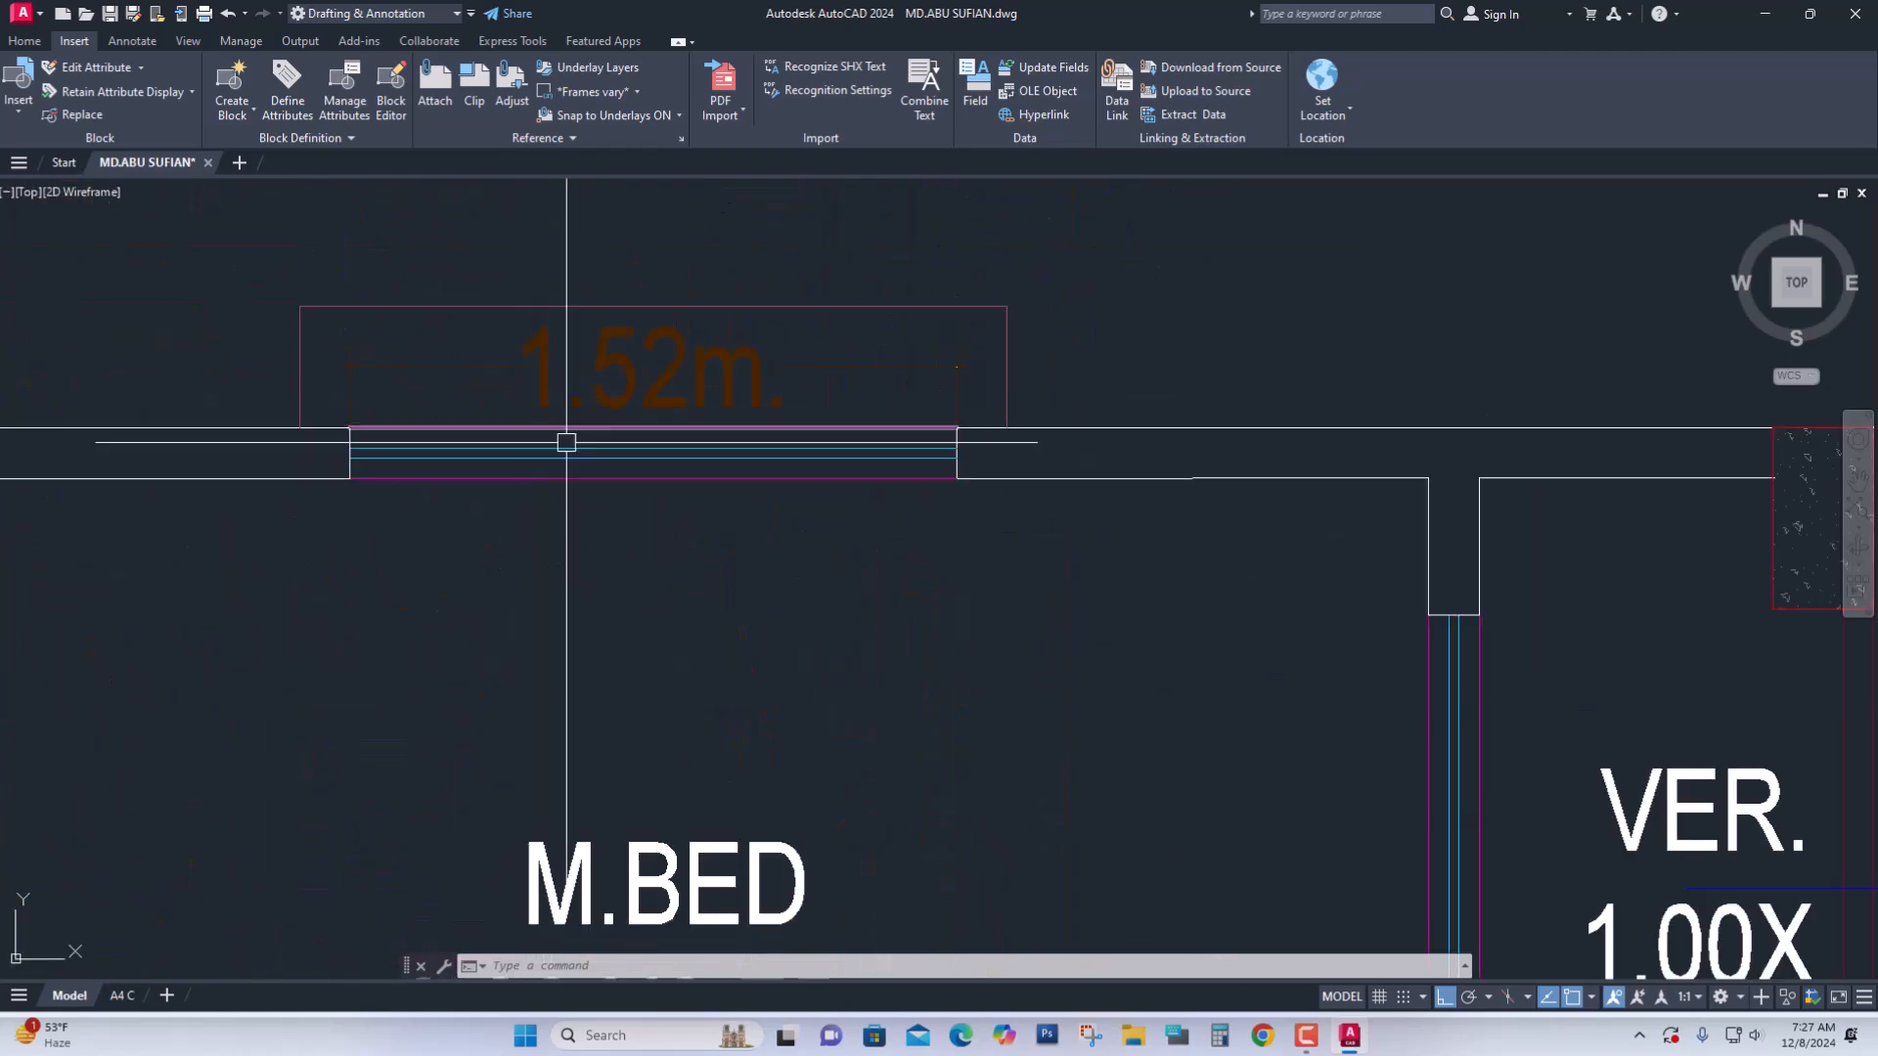
click(719, 520)
click(731, 530)
key(Escape)
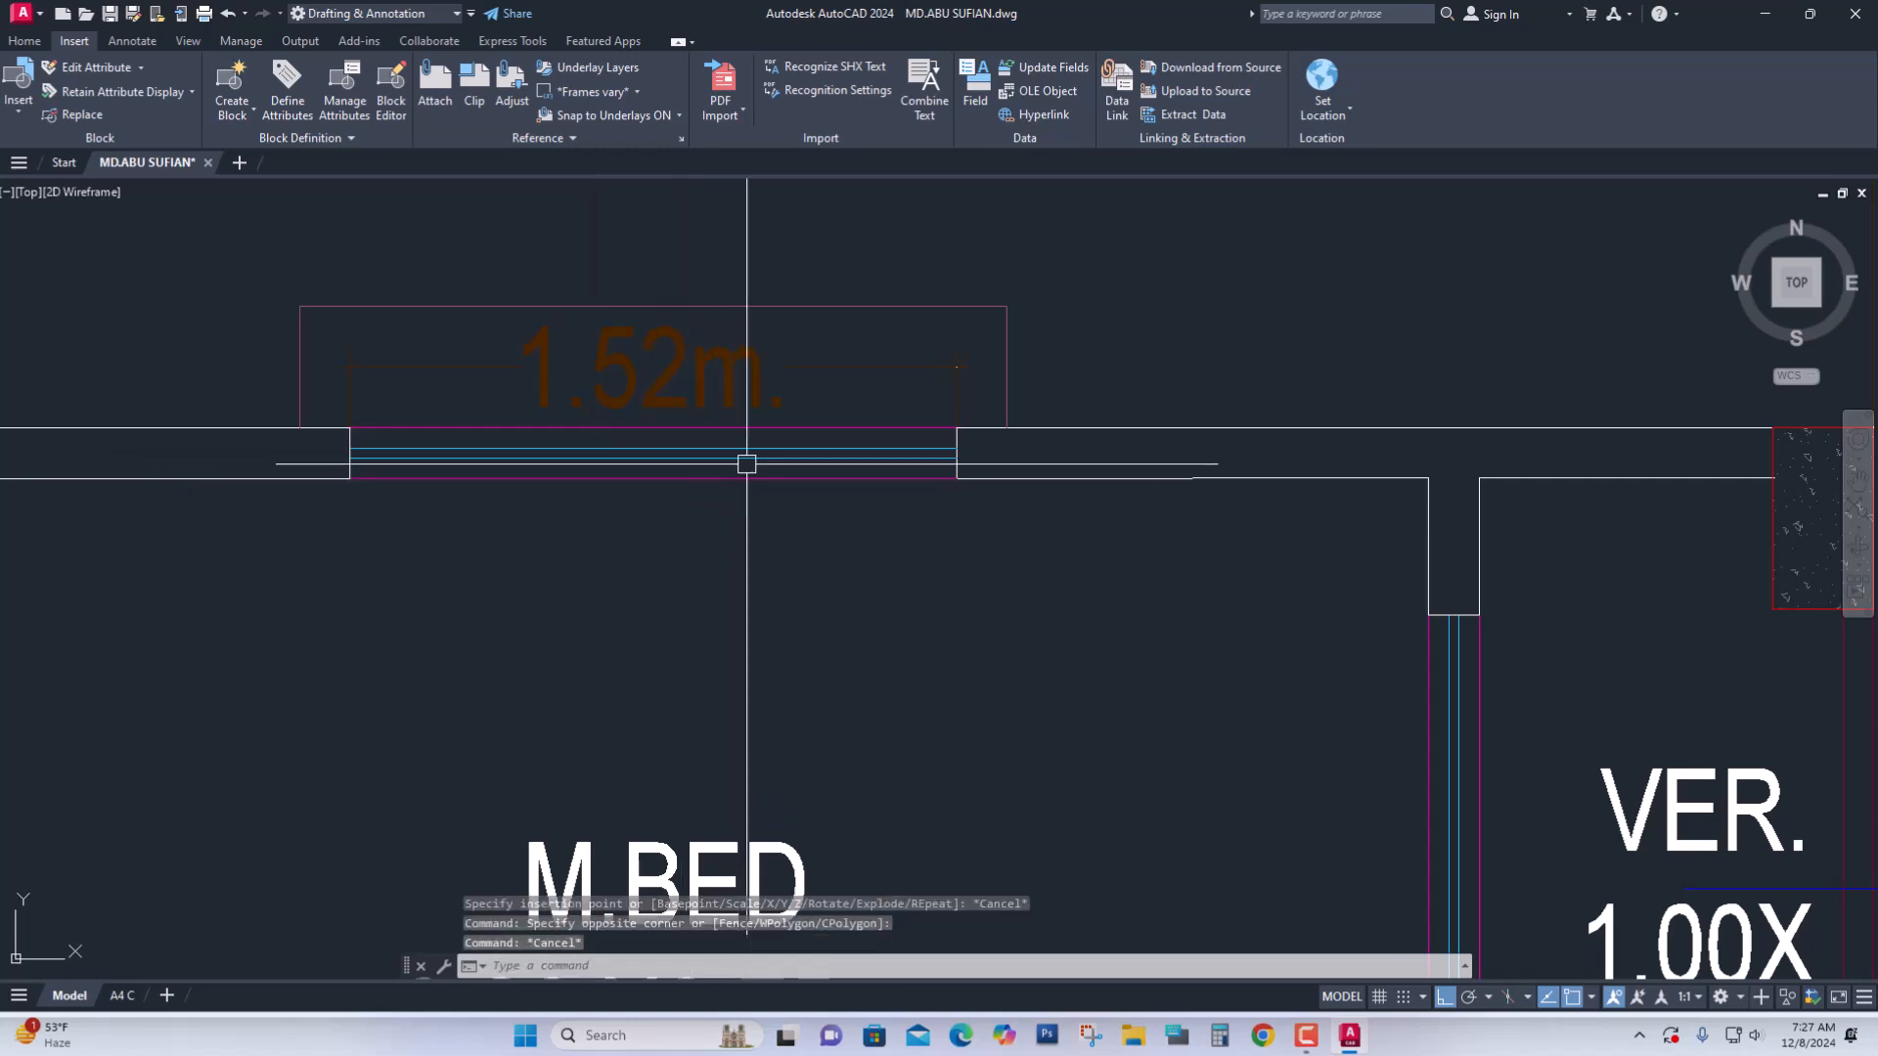
click(24, 41)
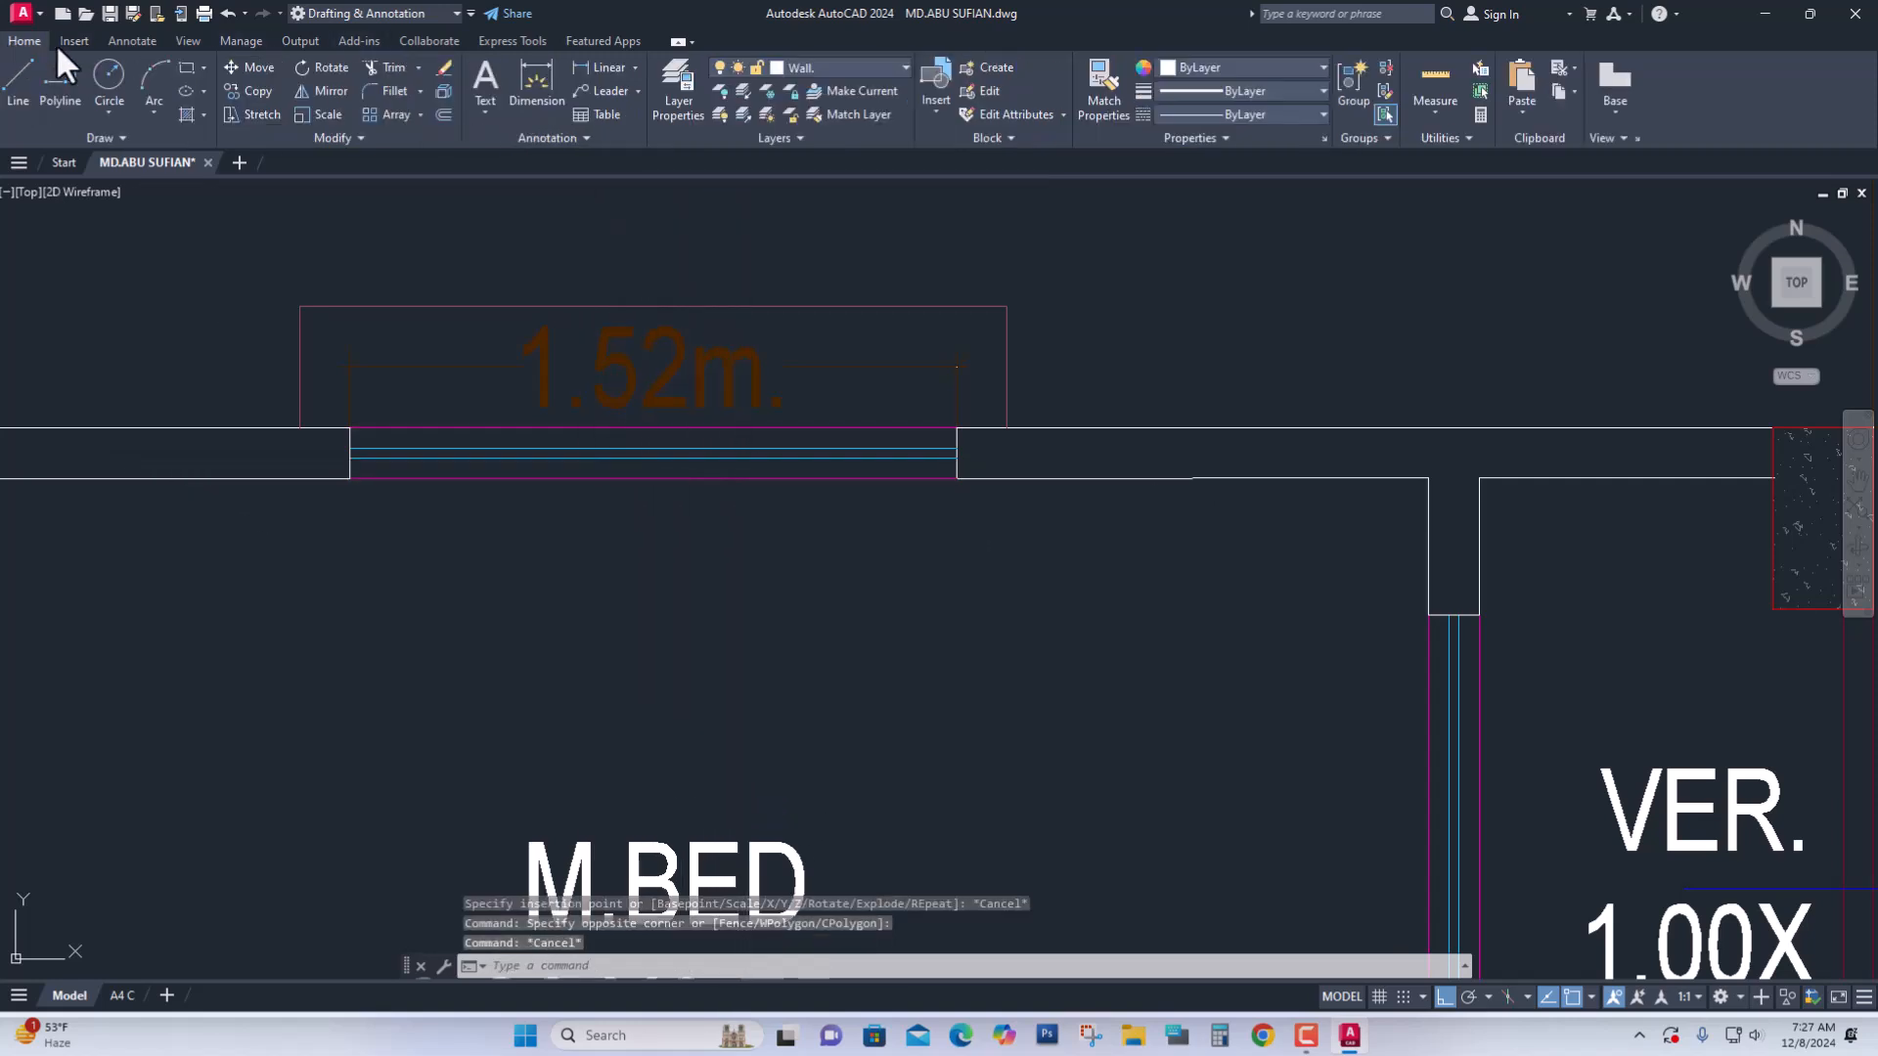
click(631, 71)
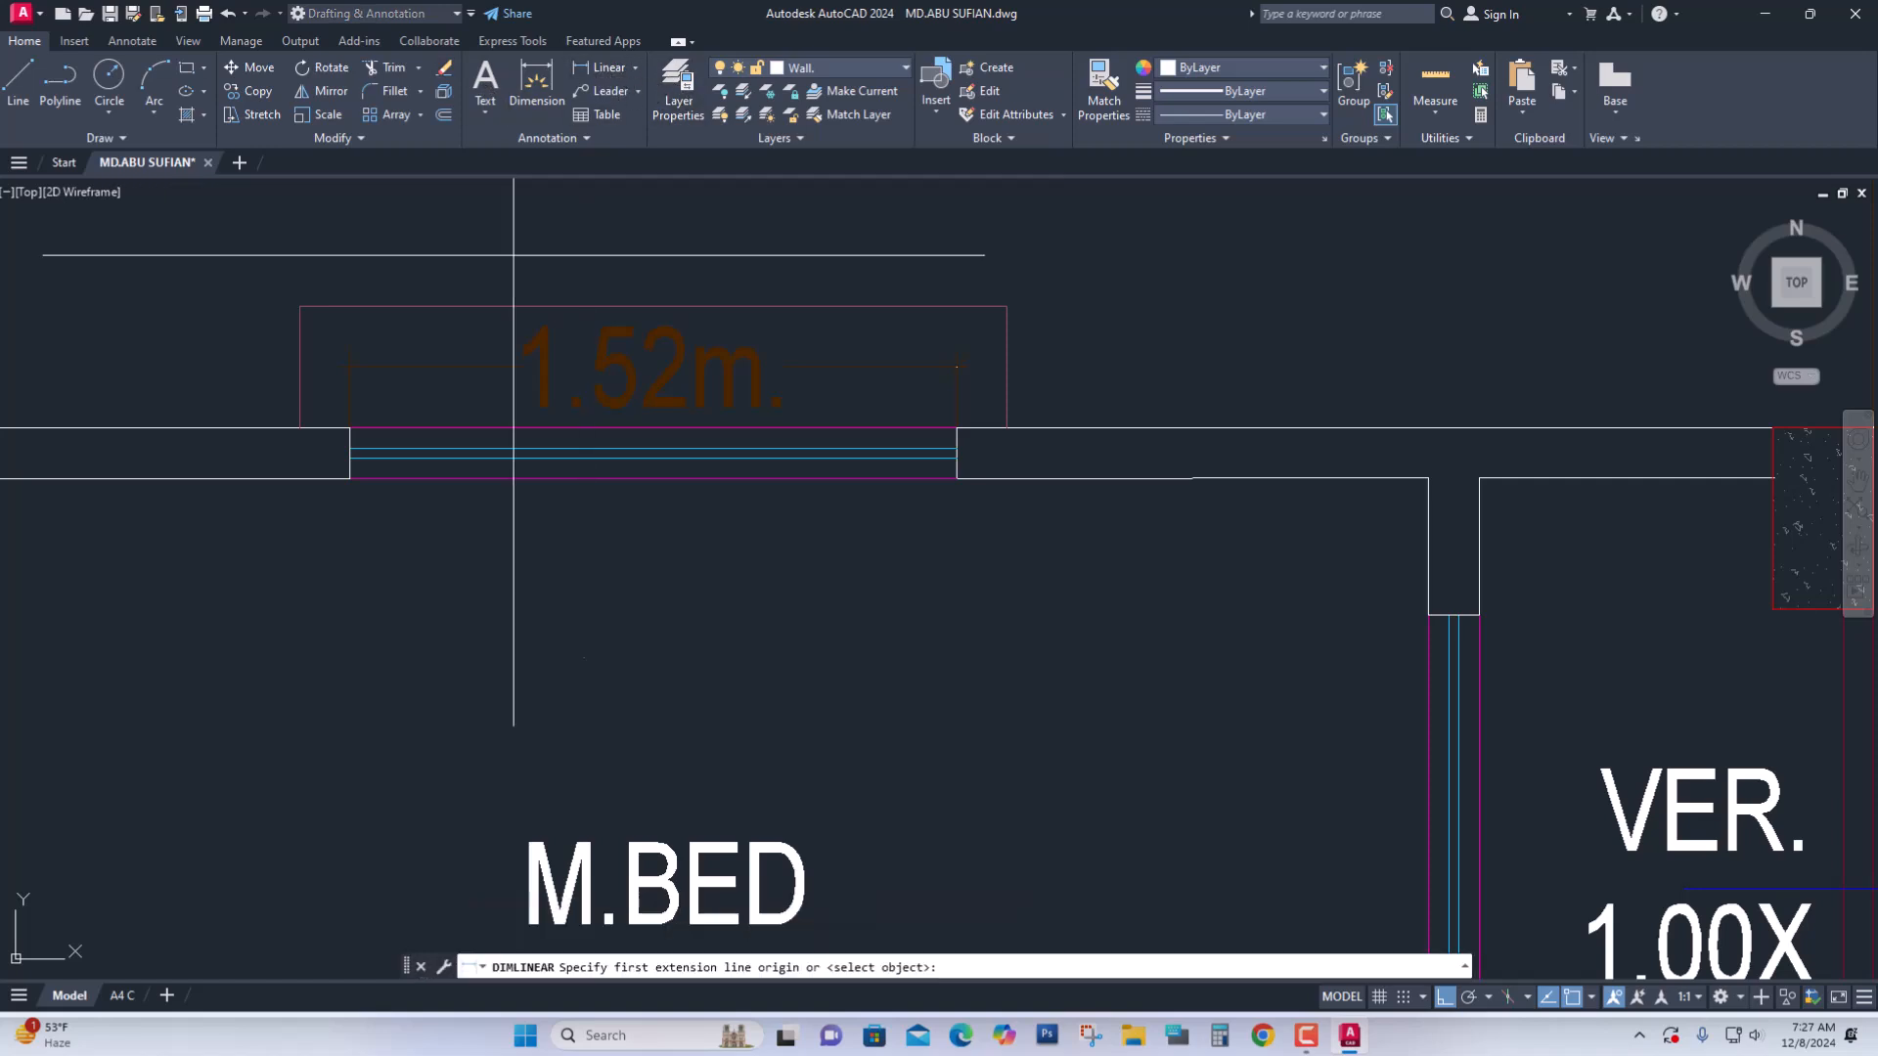
click(350, 478)
click(957, 478)
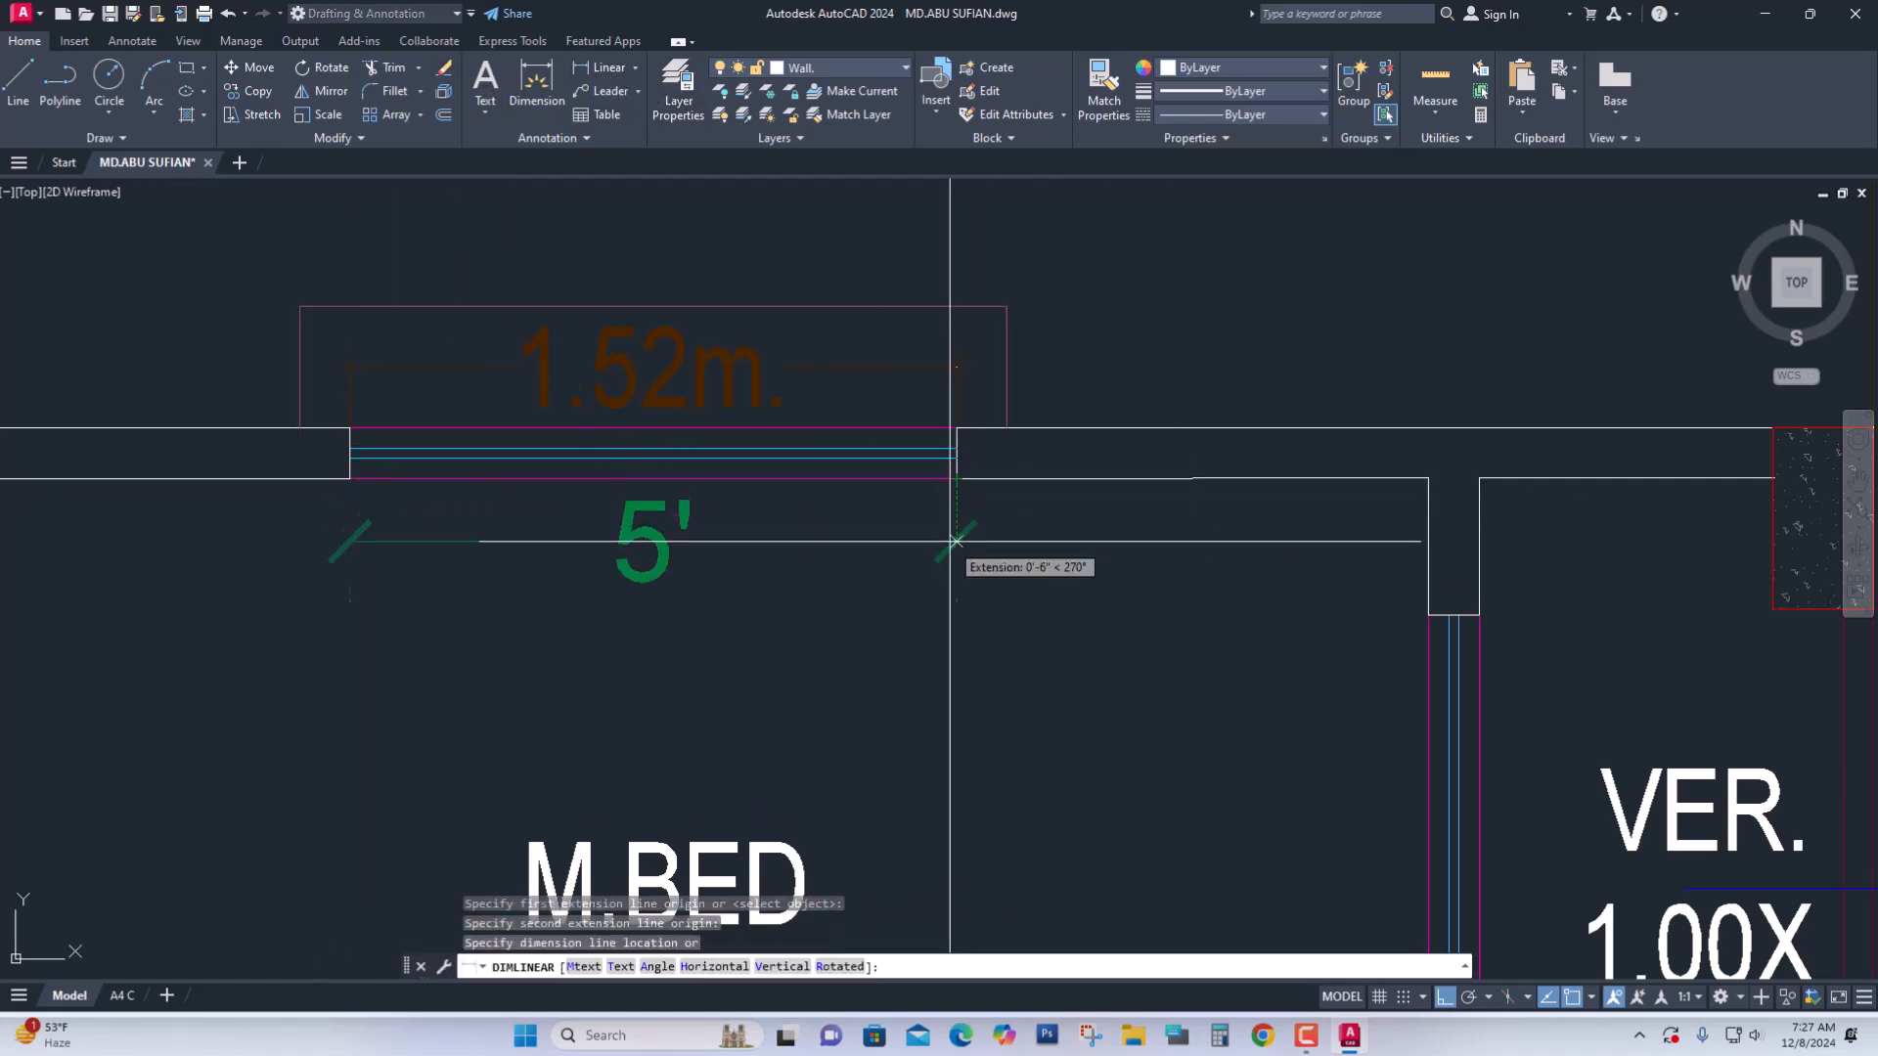
key(Escape)
Delete the existing window lines from the wall opening above M.BED
click(822, 511)
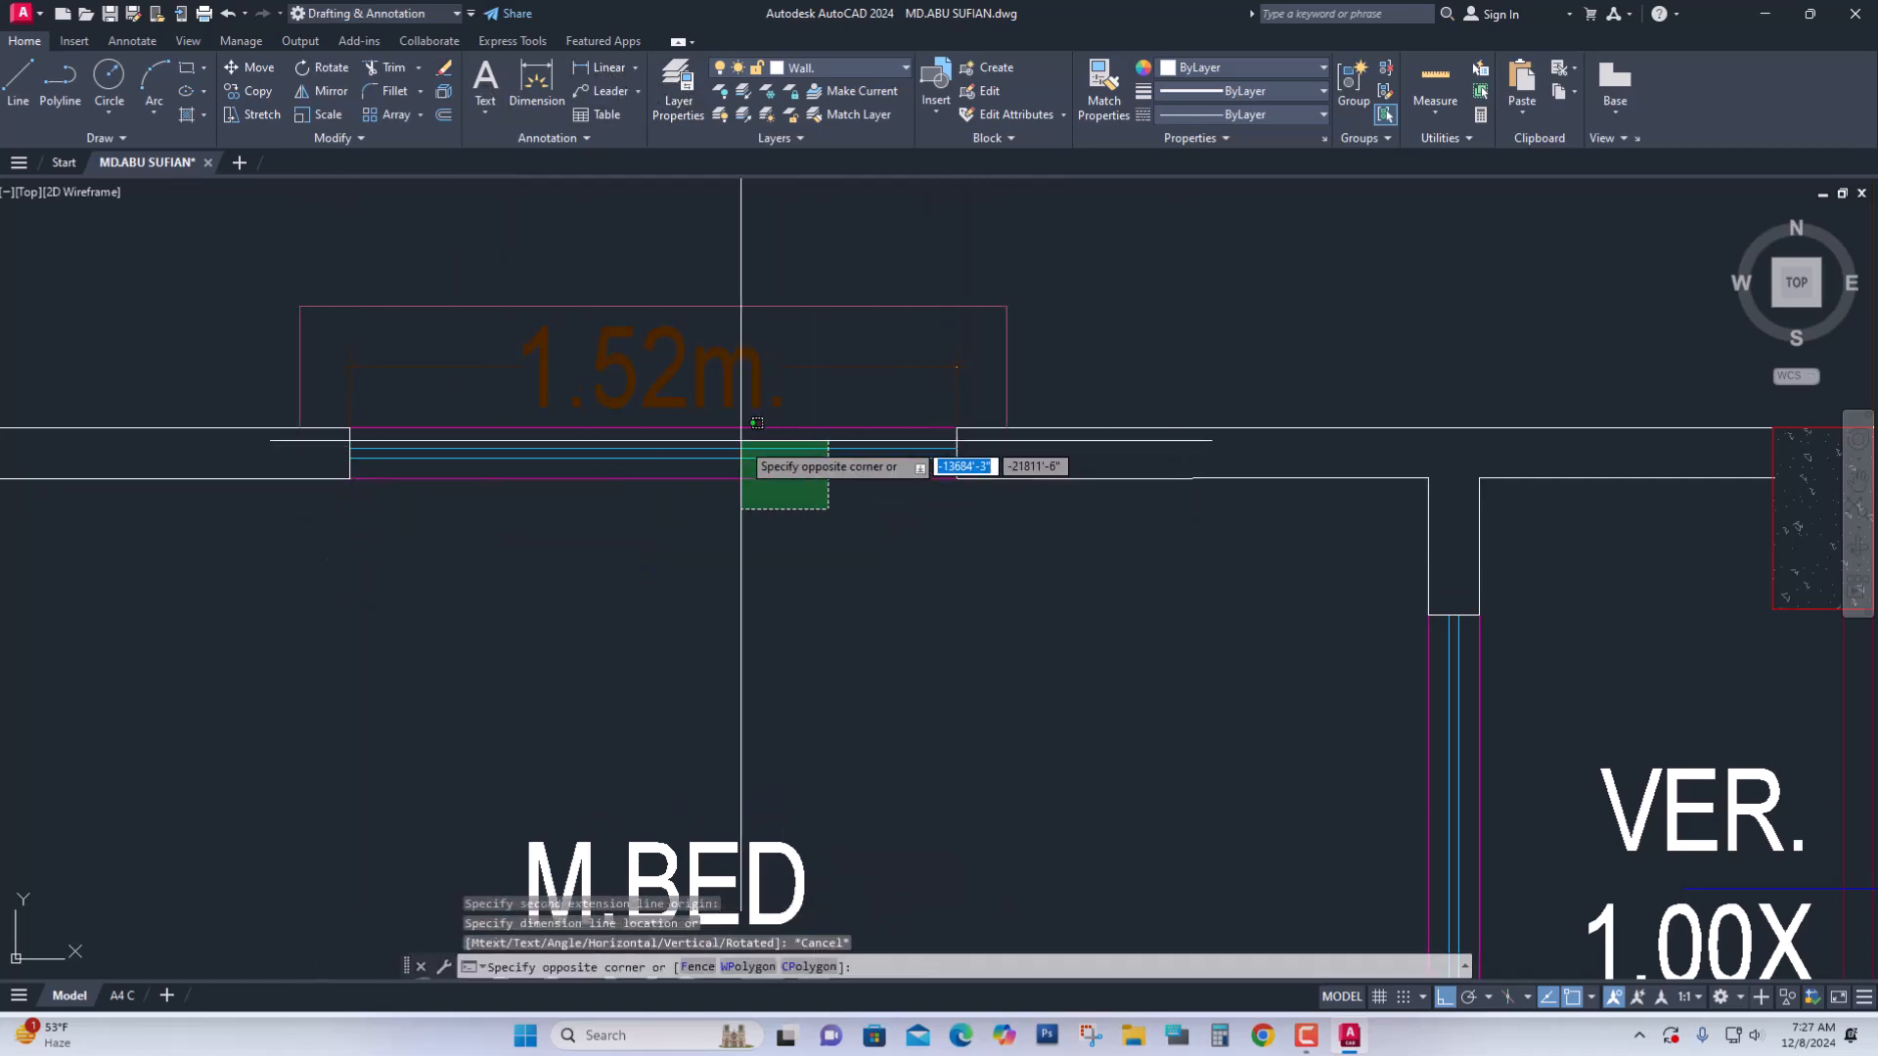
click(683, 408)
key(Delete)
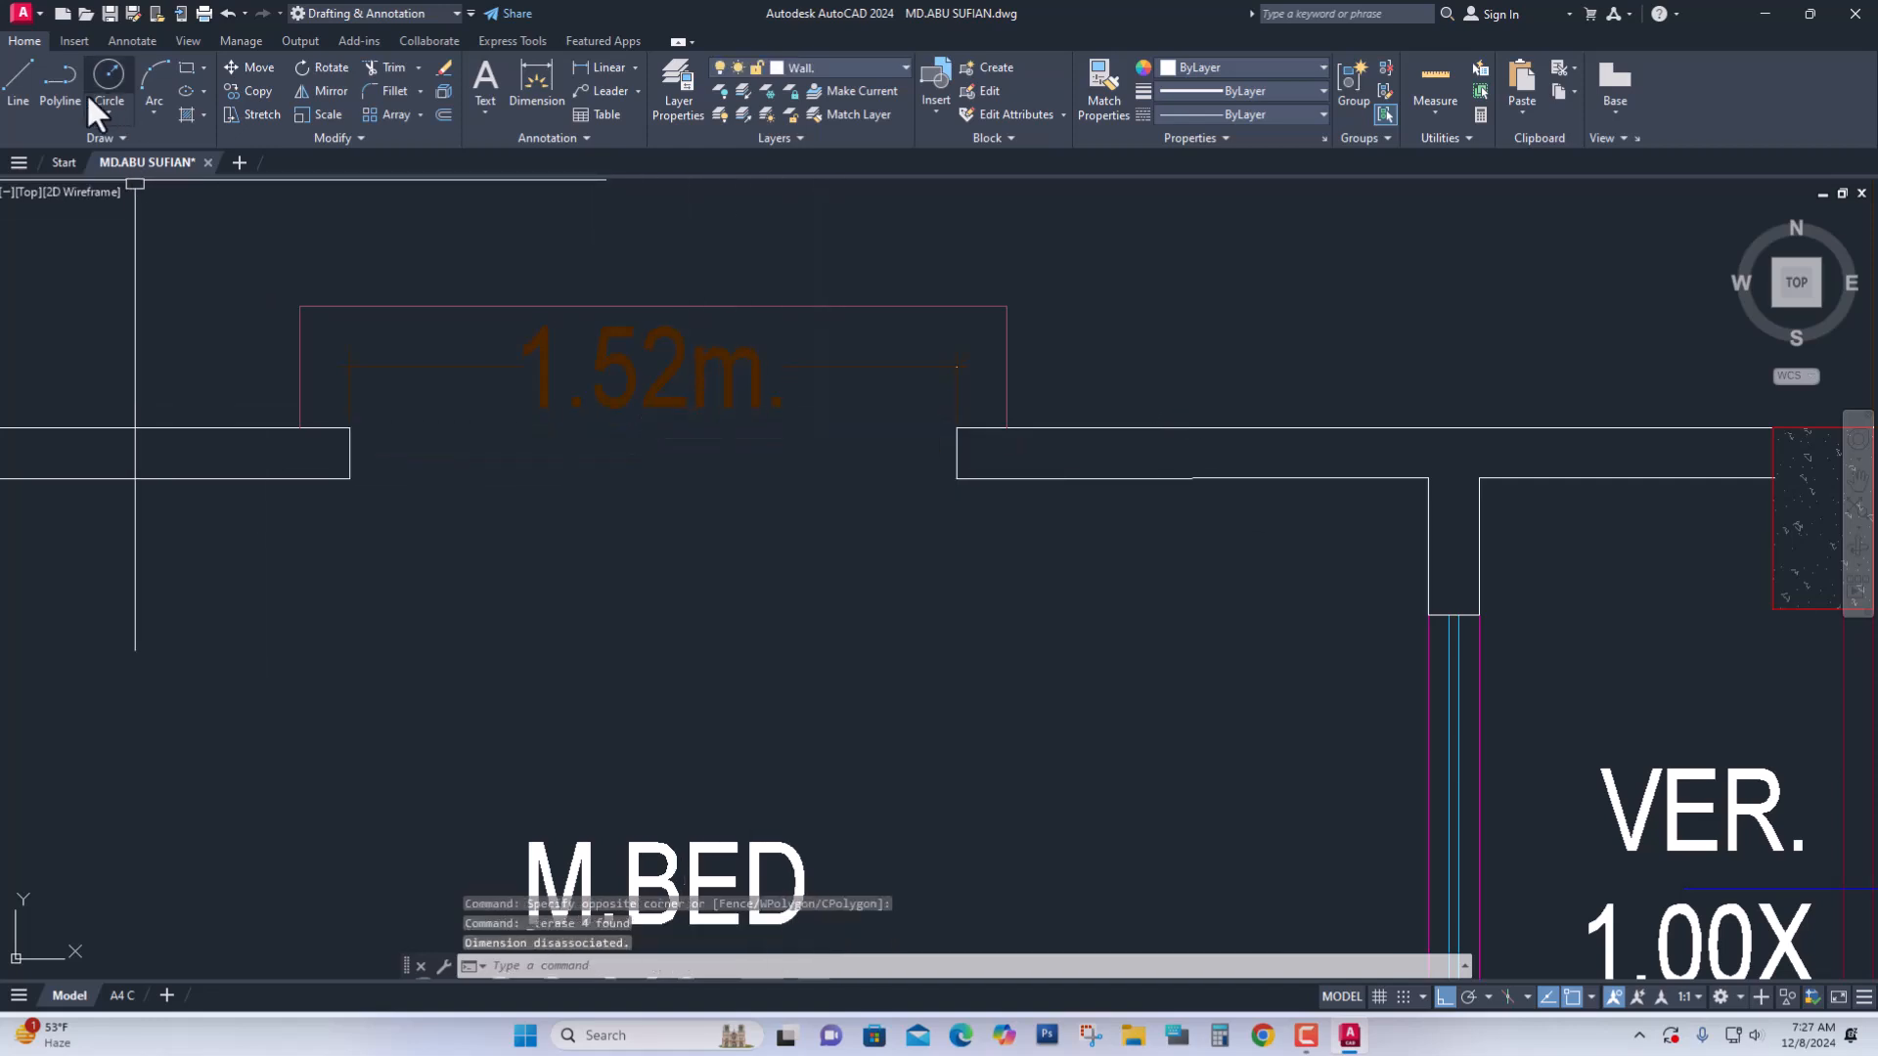
Insert the Win60 block into the empty M.BED wall opening, at the opening's lower-left corner
click(74, 41)
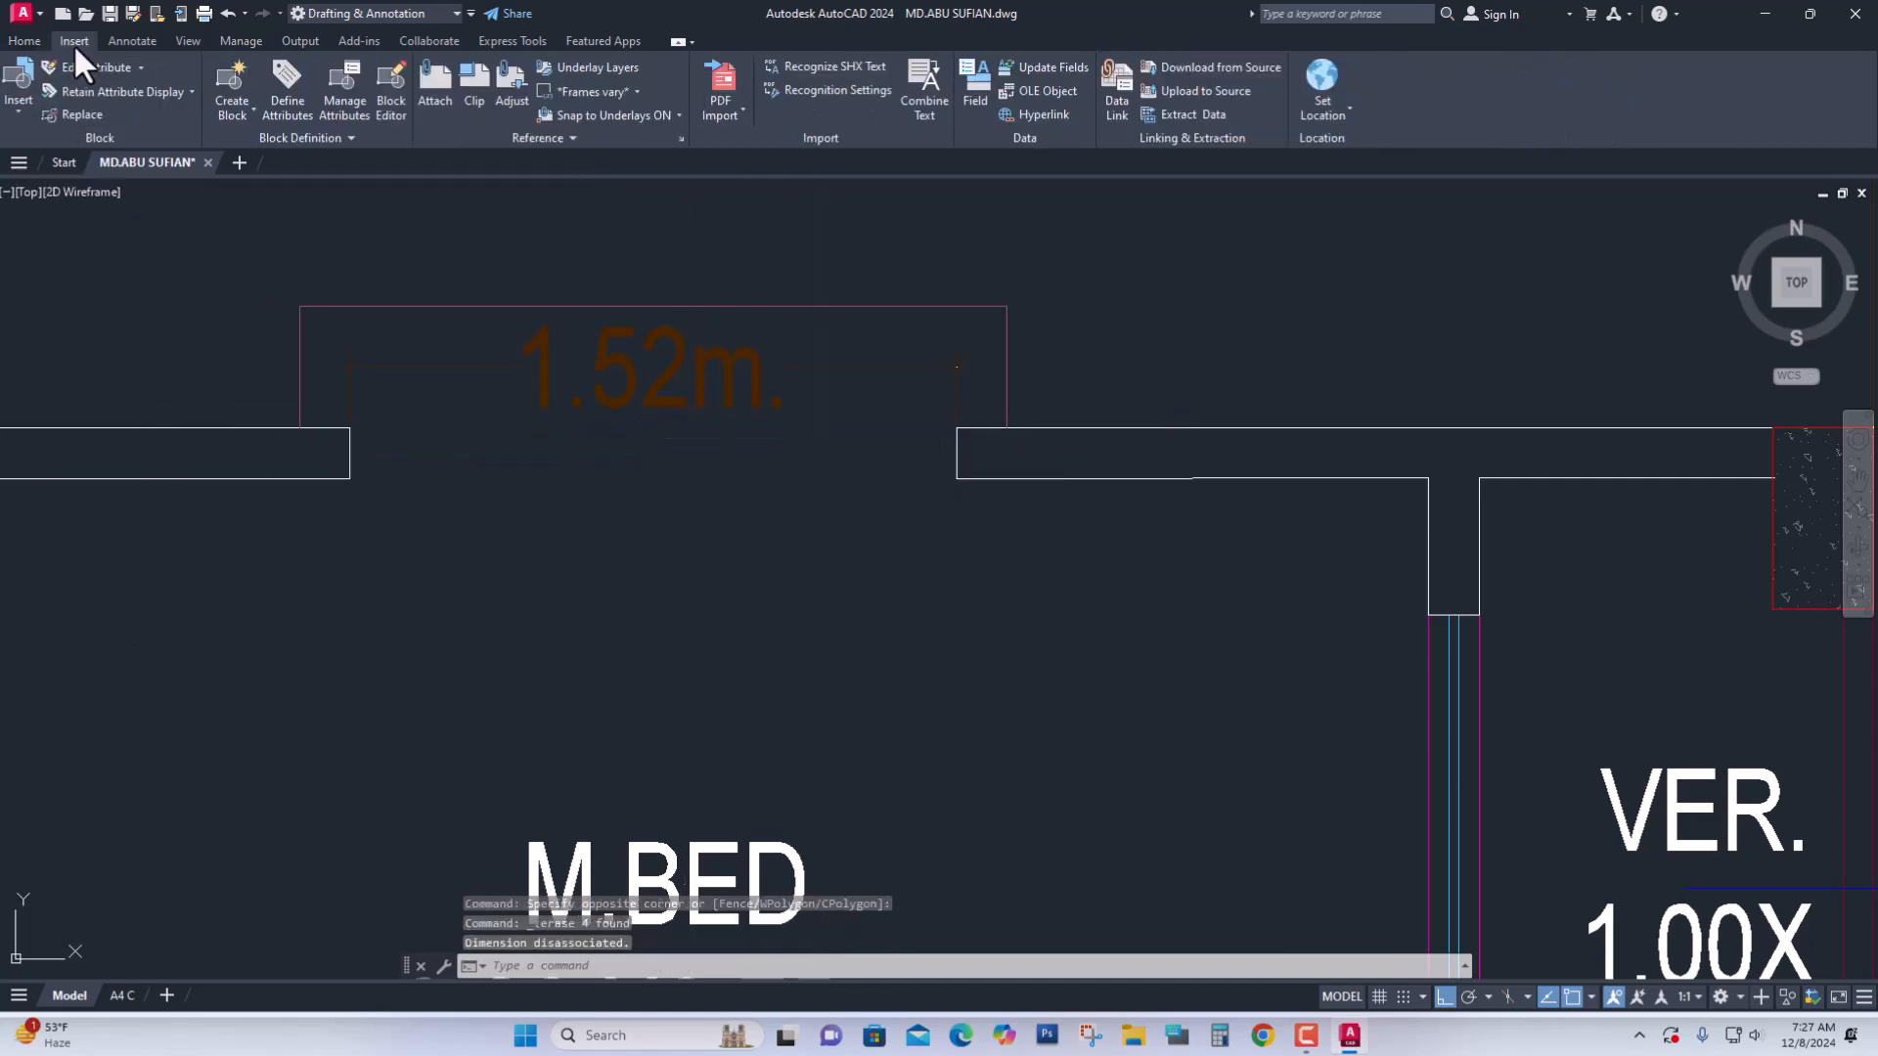
click(22, 114)
click(184, 262)
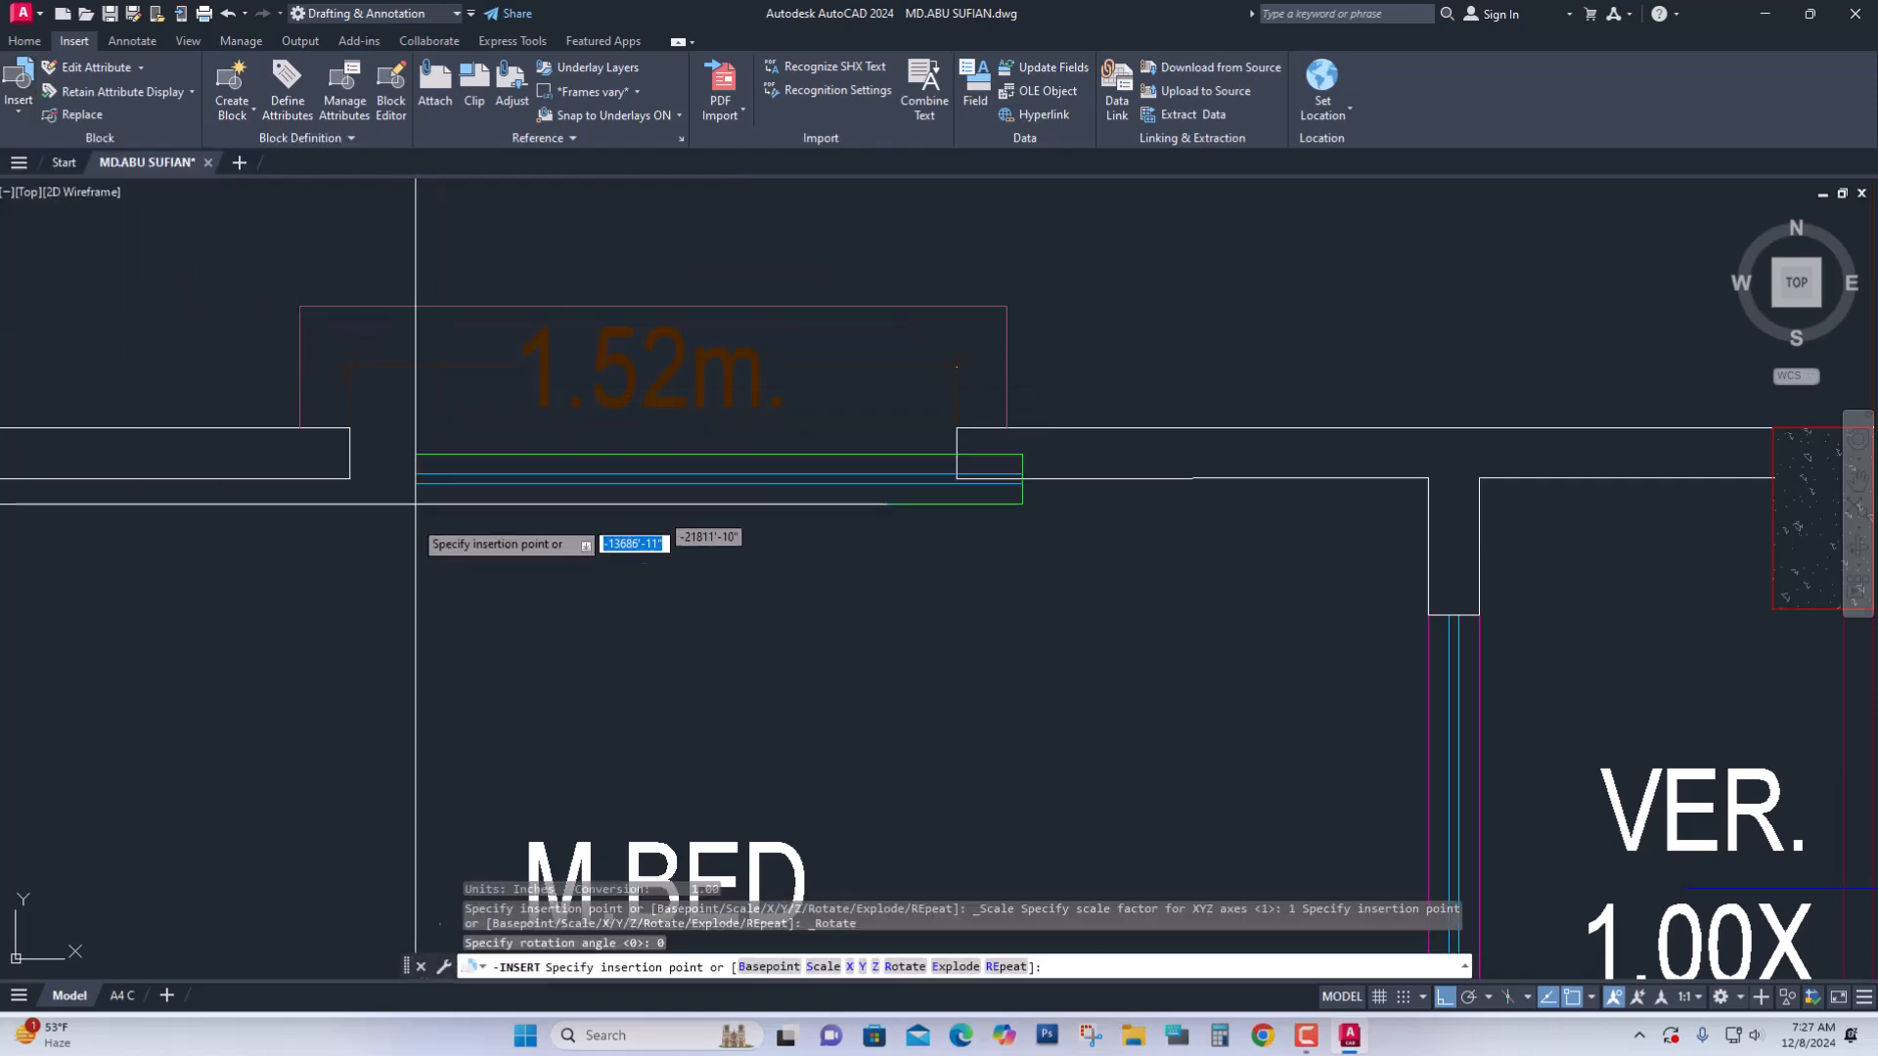
click(350, 479)
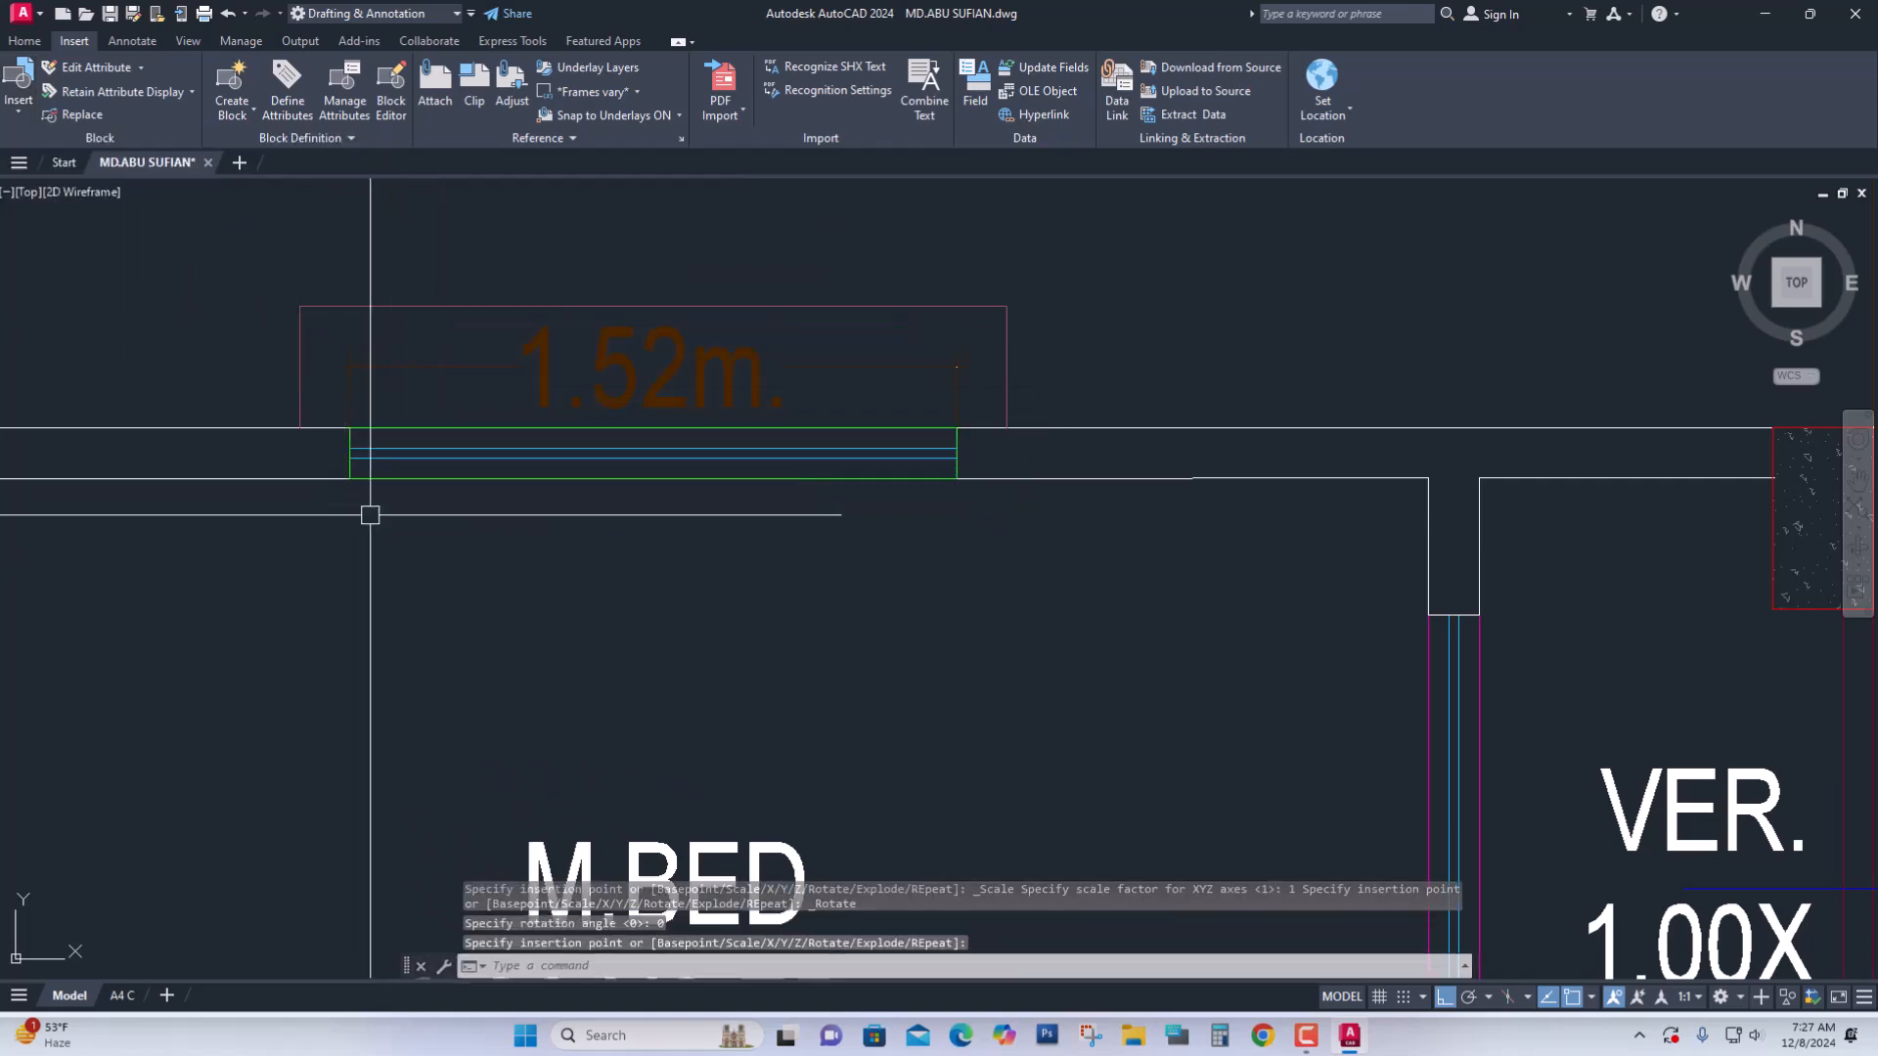
scroll(683, 477, down, 5)
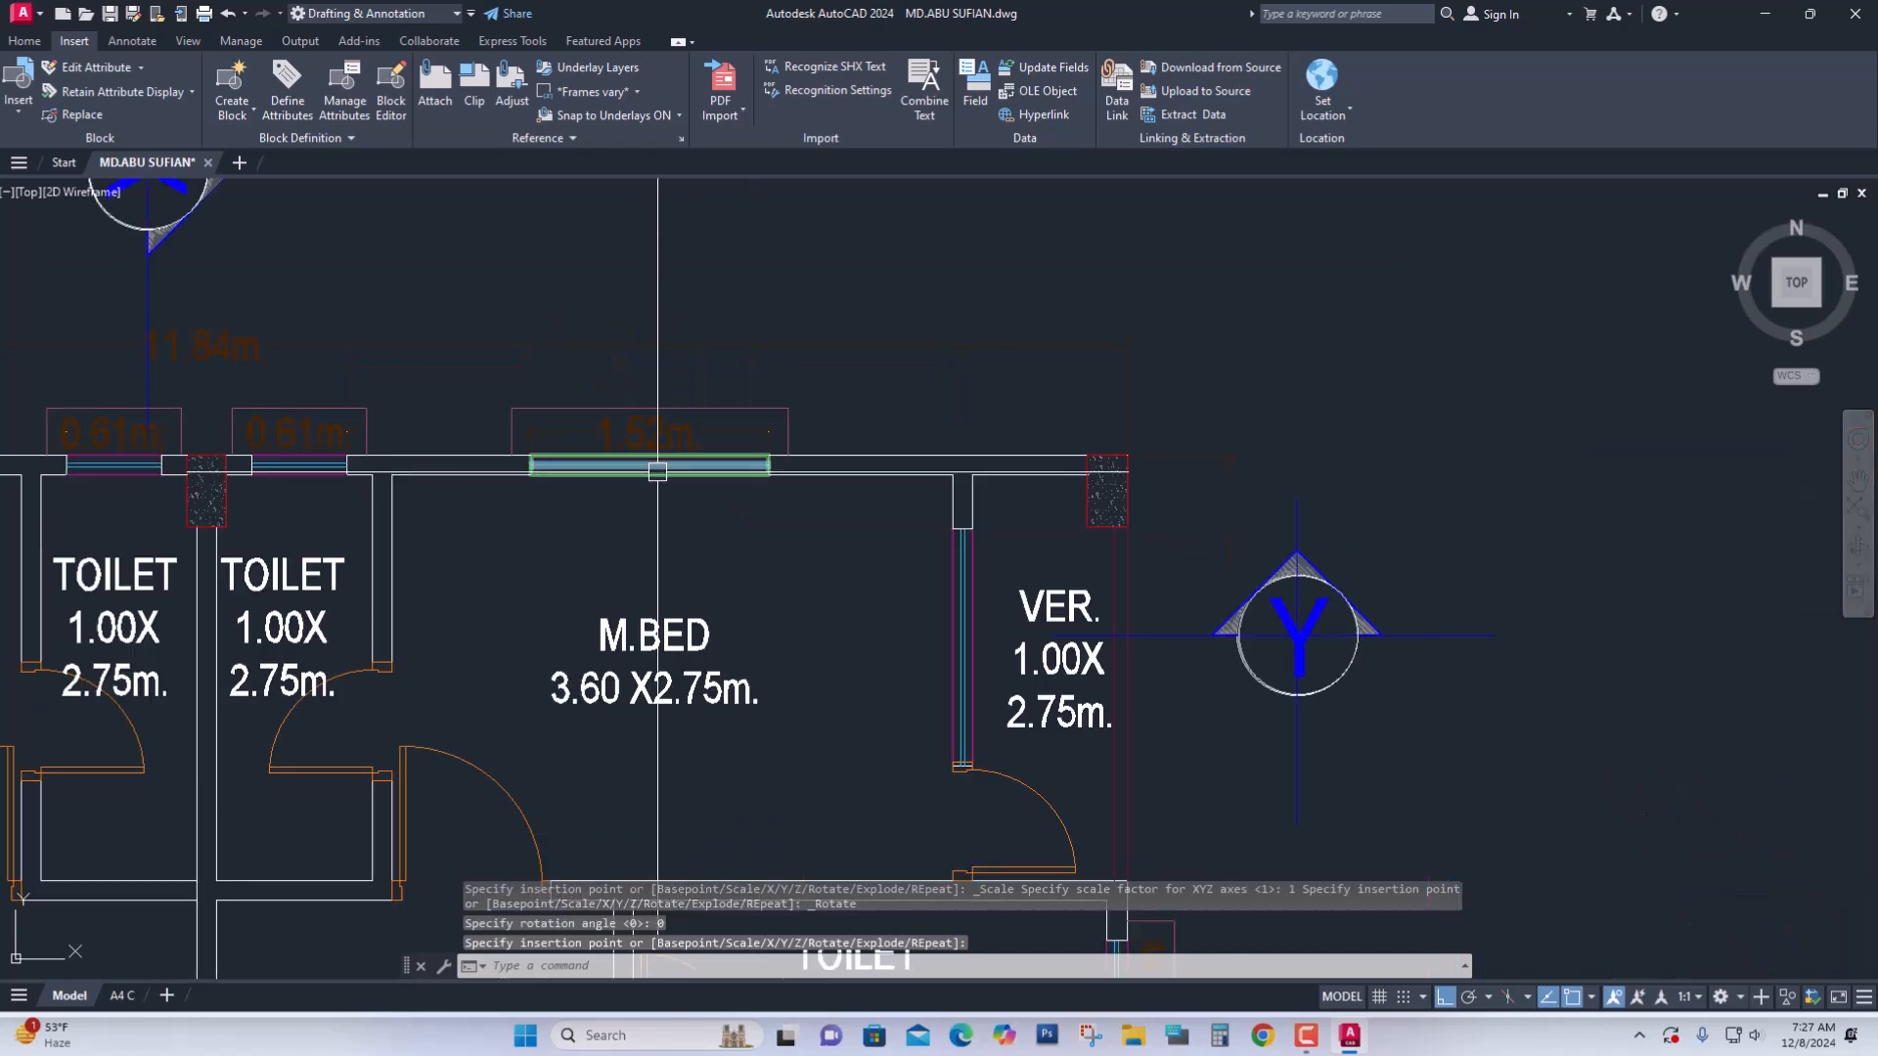
middle_drag(859, 563, 1220, 560)
mouse_move(777, 538)
middle_down()
mouse_move(745, 529)
mouse_move(743, 561)
middle_up()
scroll(745, 529, down, 5)
scroll(864, 405, up, 6)
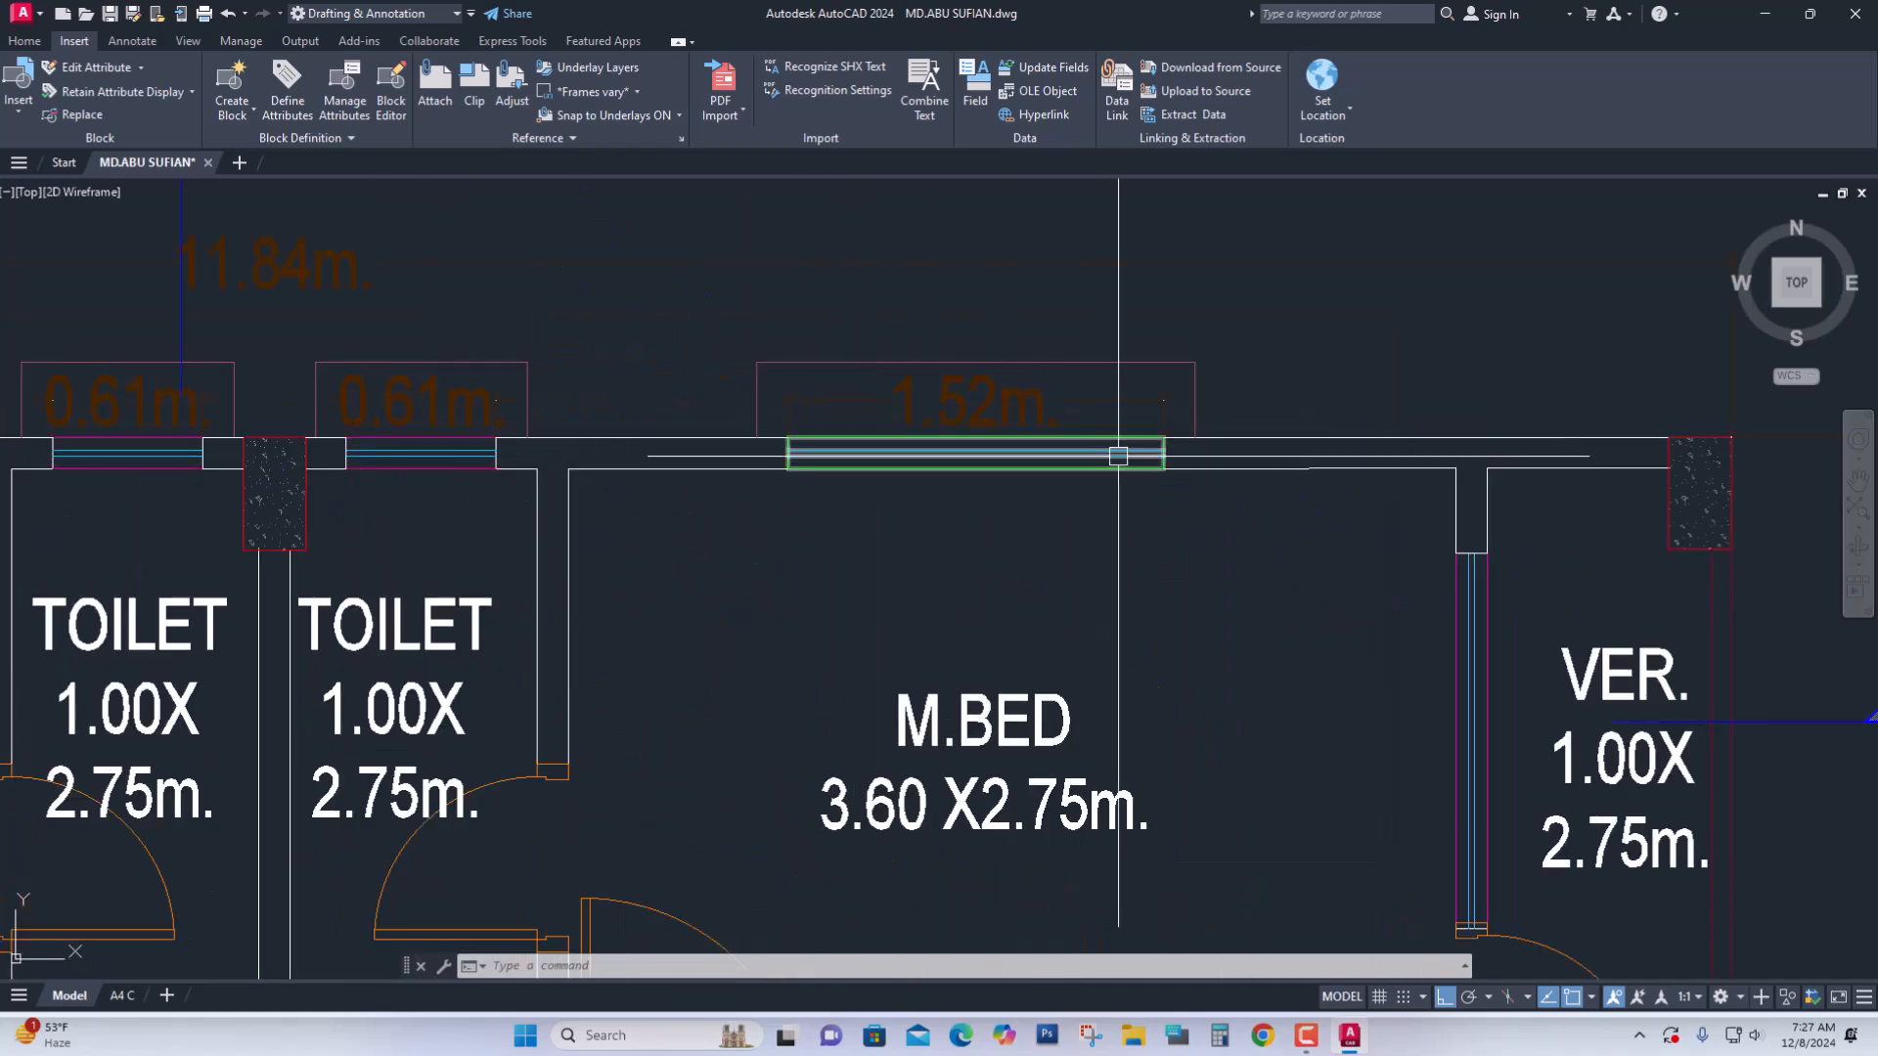
Examine the inserted M.BED window and the remaining door and window openings across the whole floor plan
middle_drag(1070, 473, 799, 500)
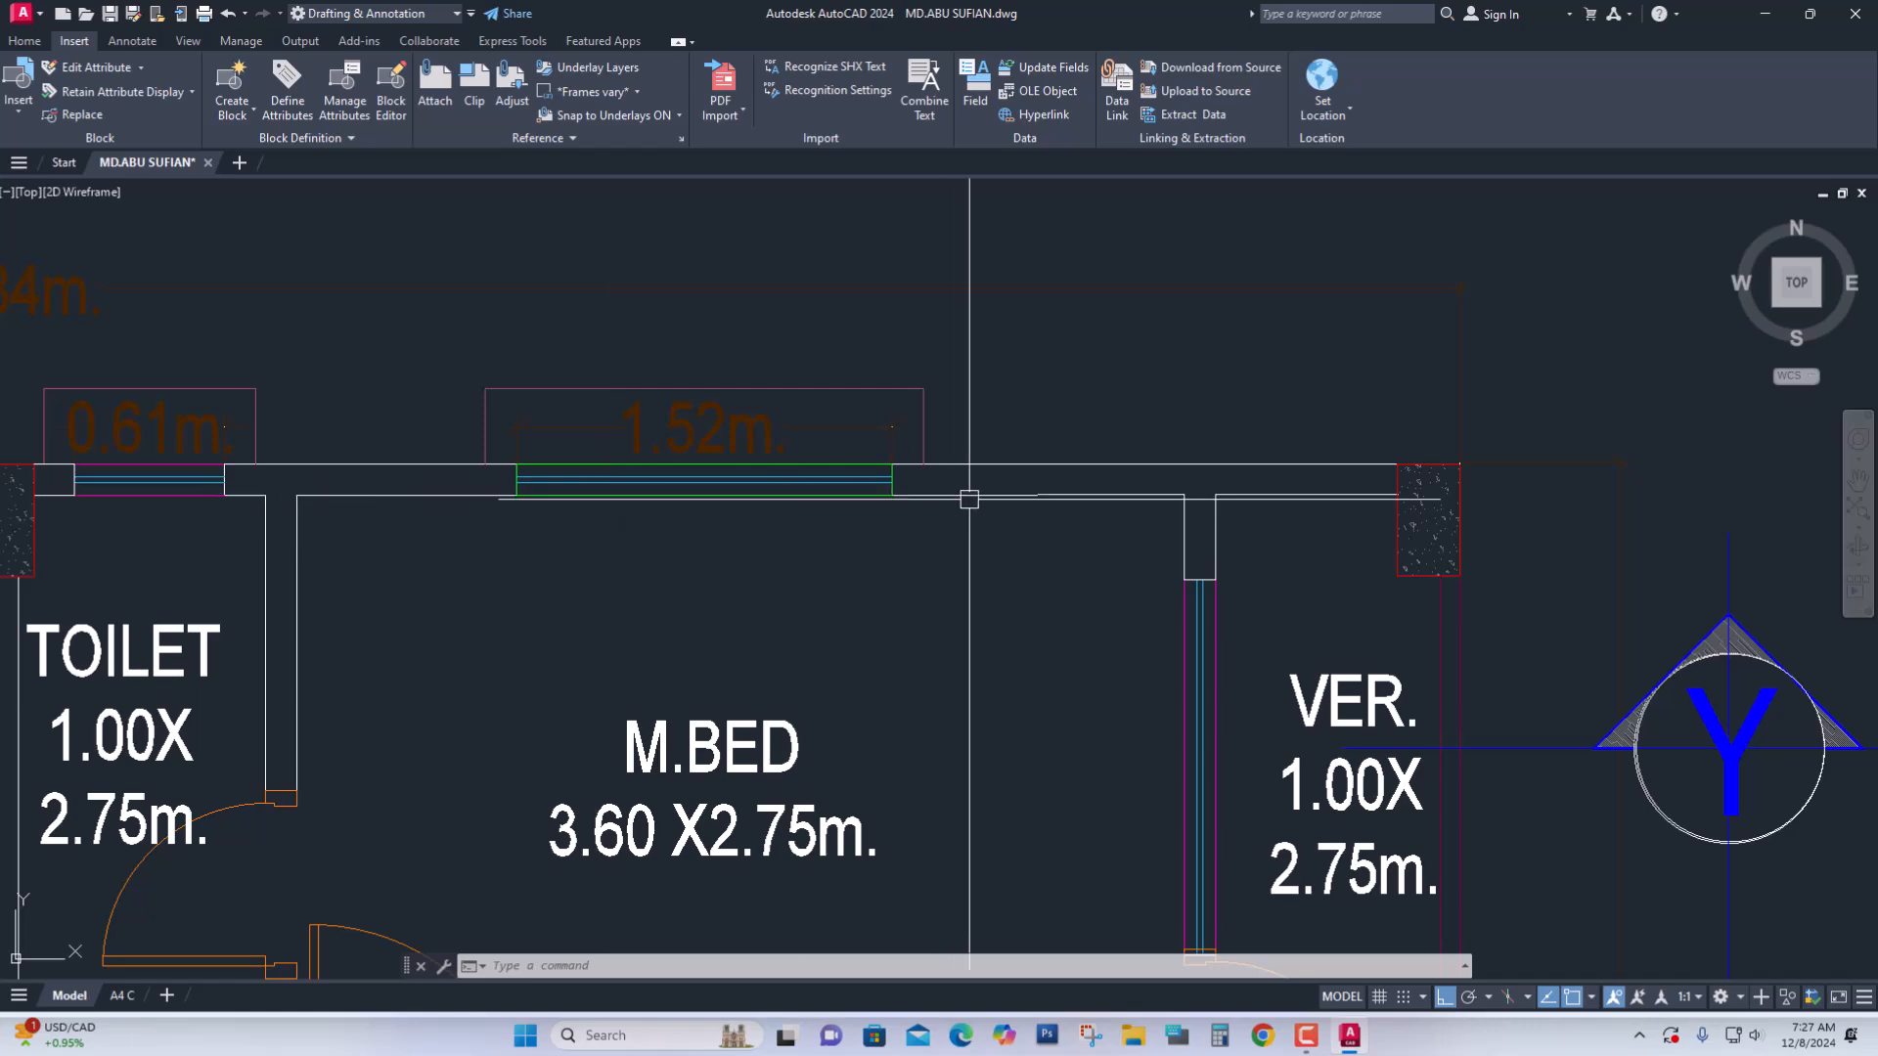
scroll(957, 500, down, 5)
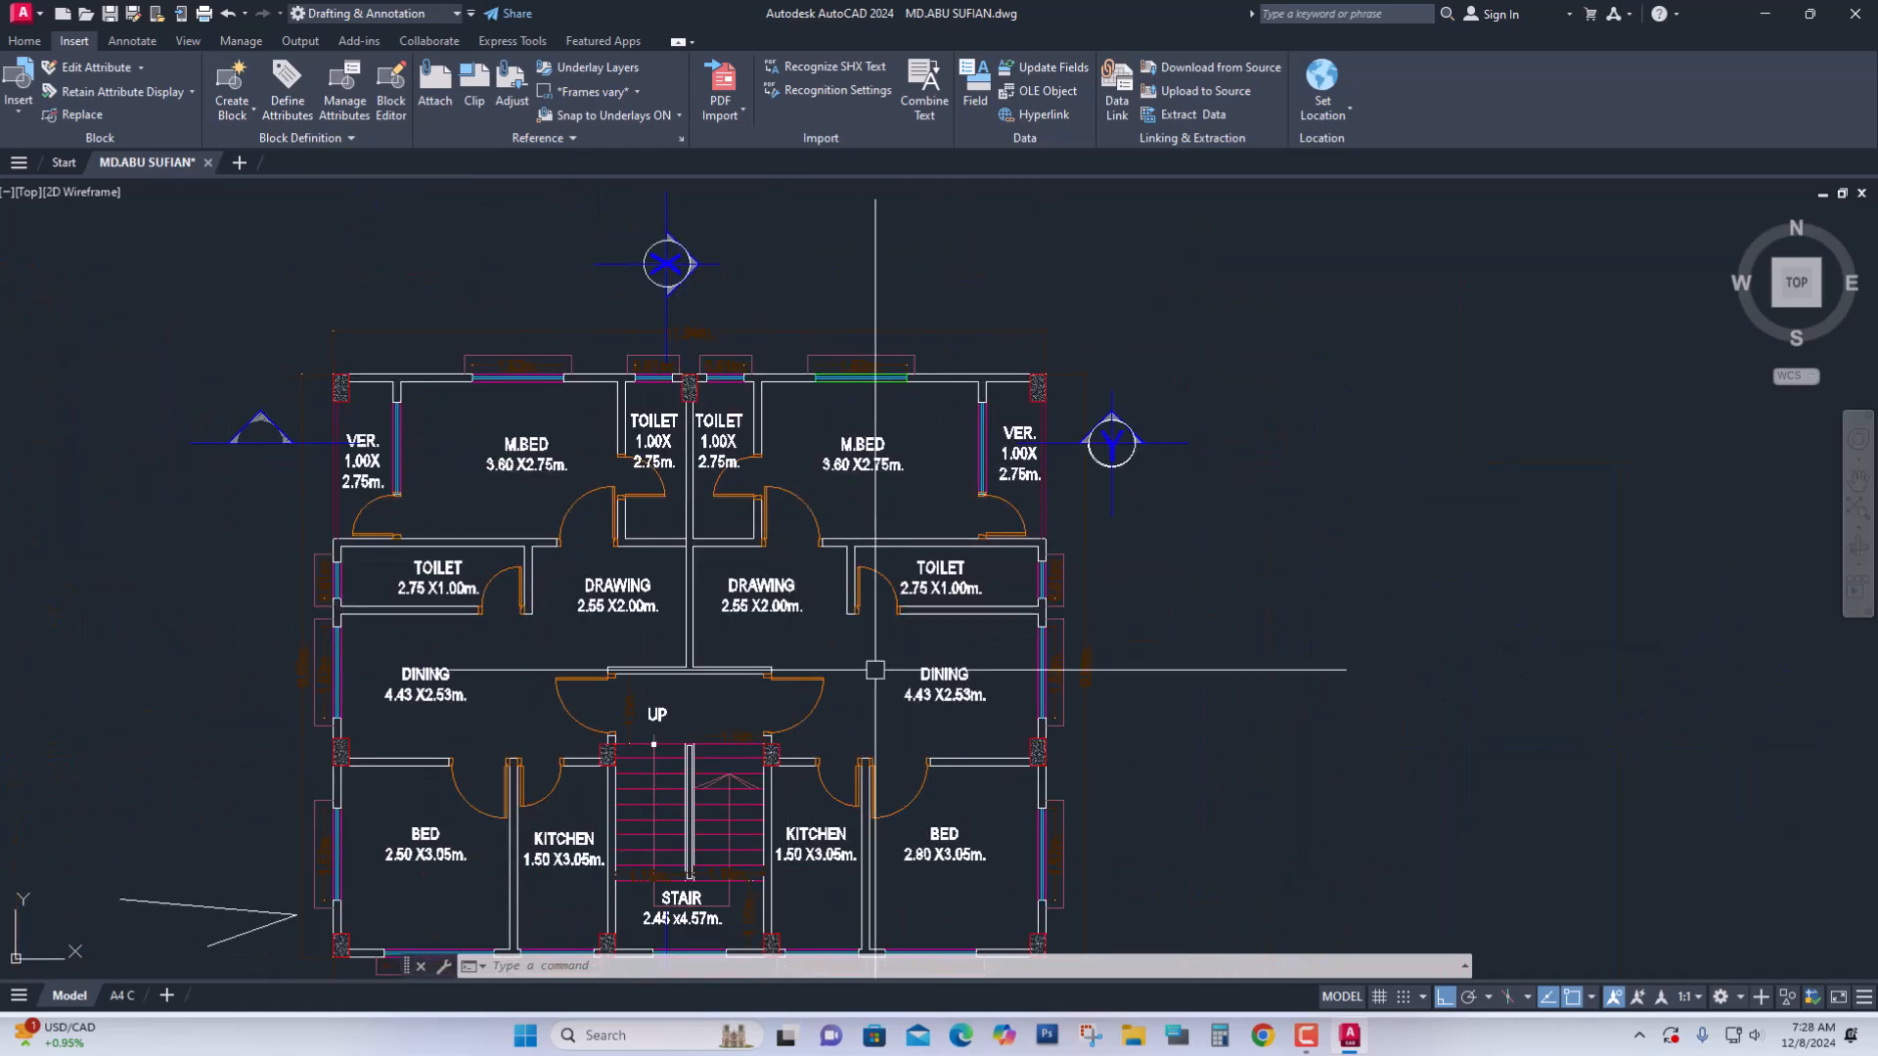
middle_drag(893, 658, 892, 574)
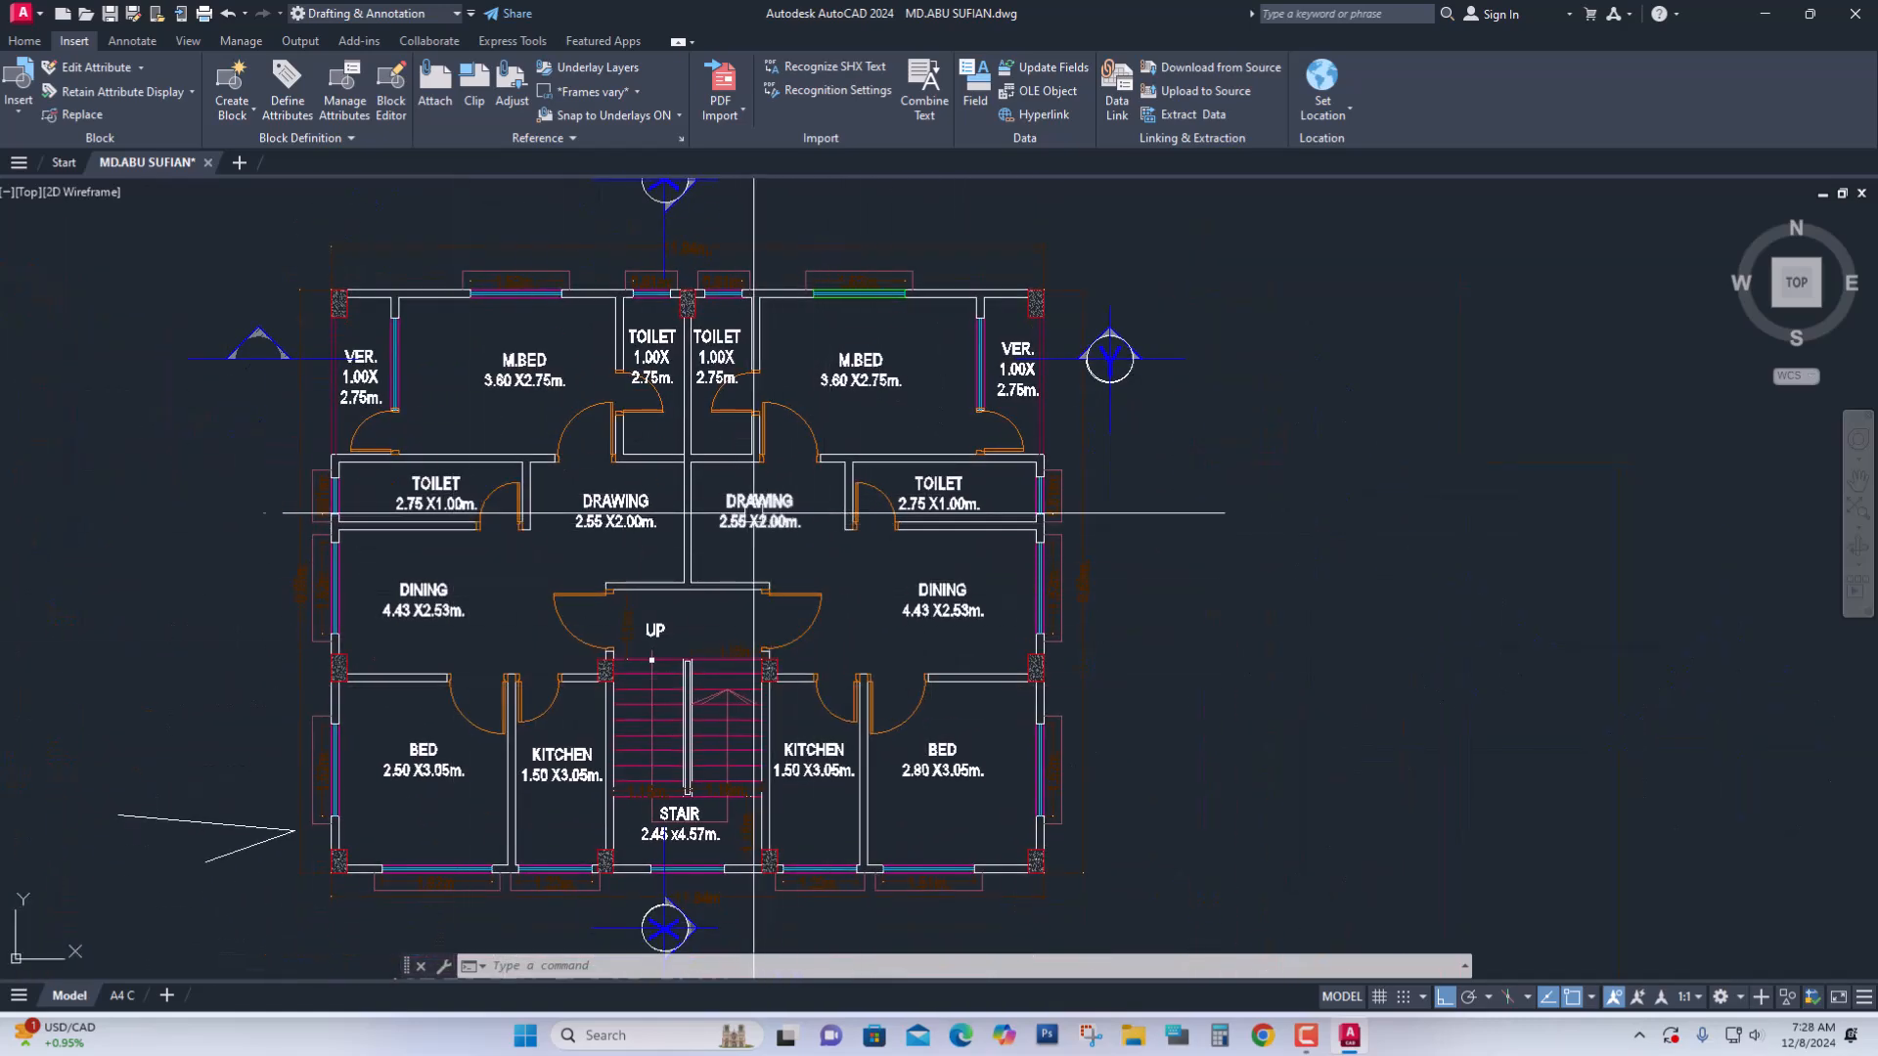
scroll(569, 460, up, 2)
middle_drag(574, 463, 673, 568)
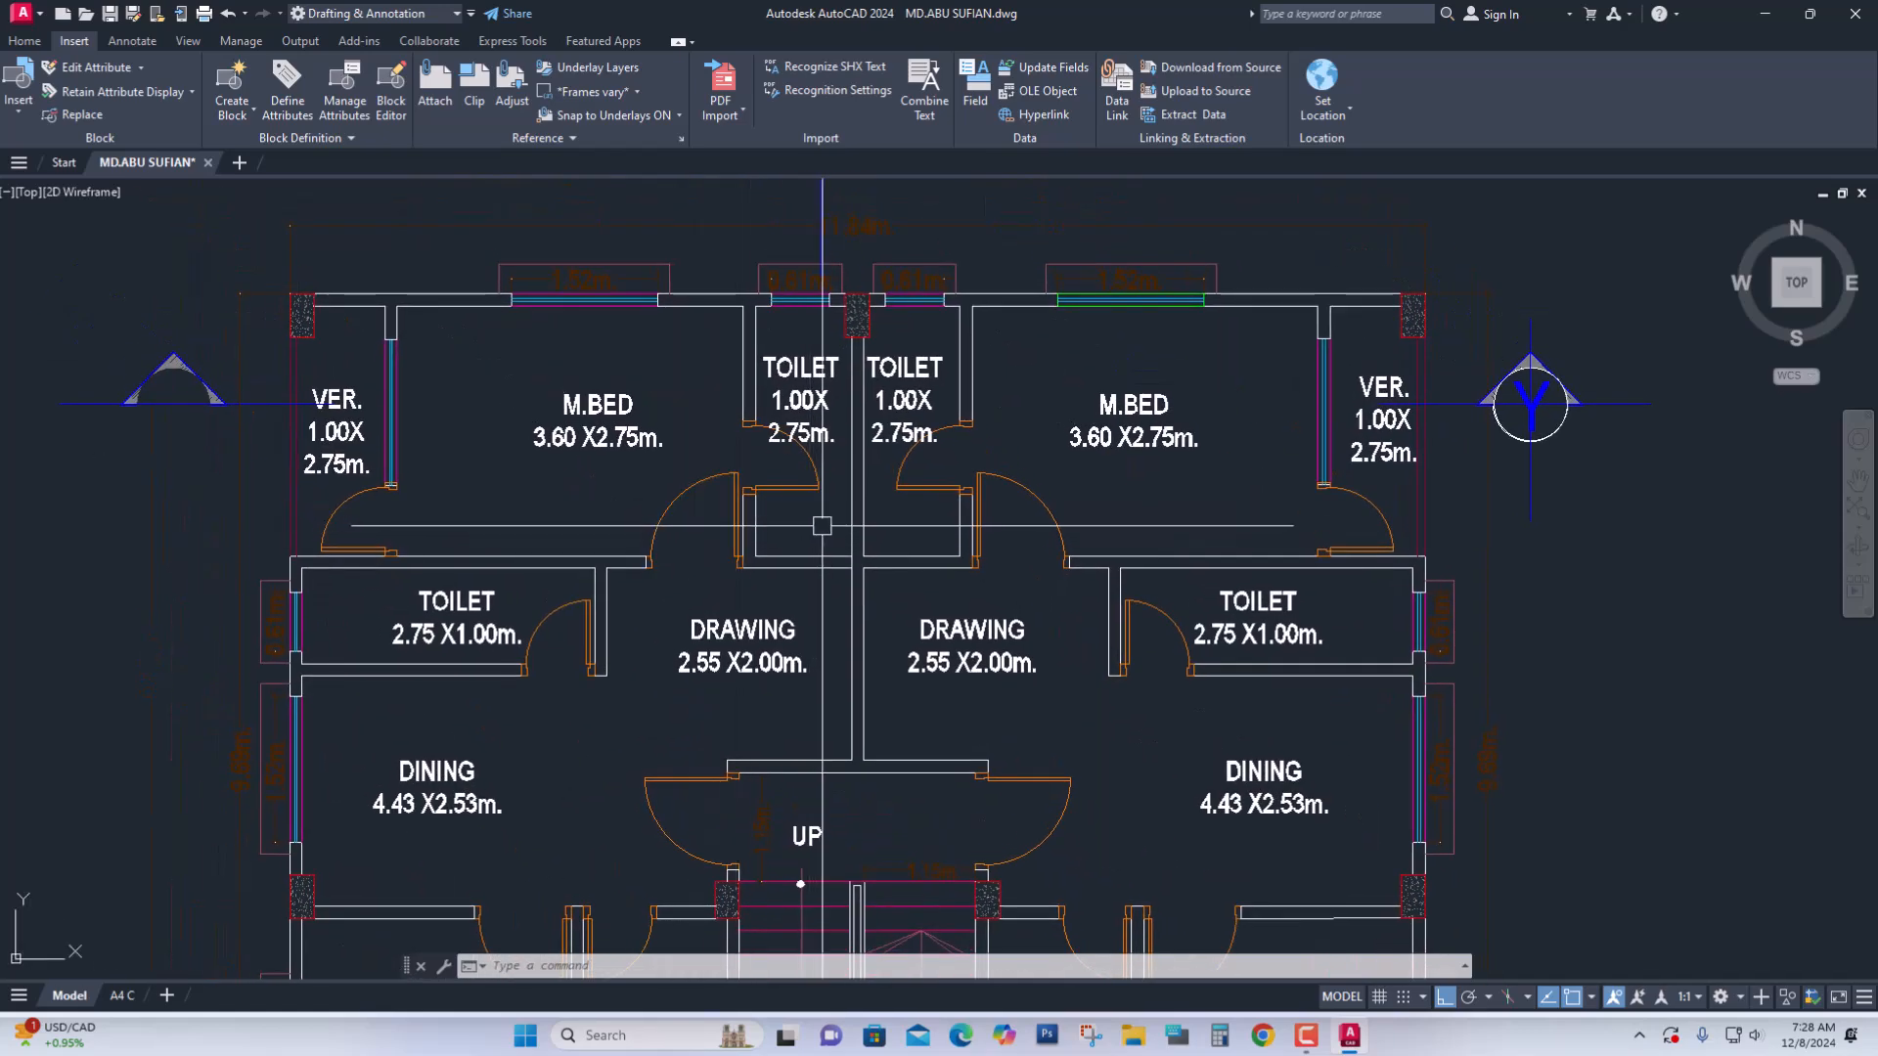
scroll(811, 508, down, 3)
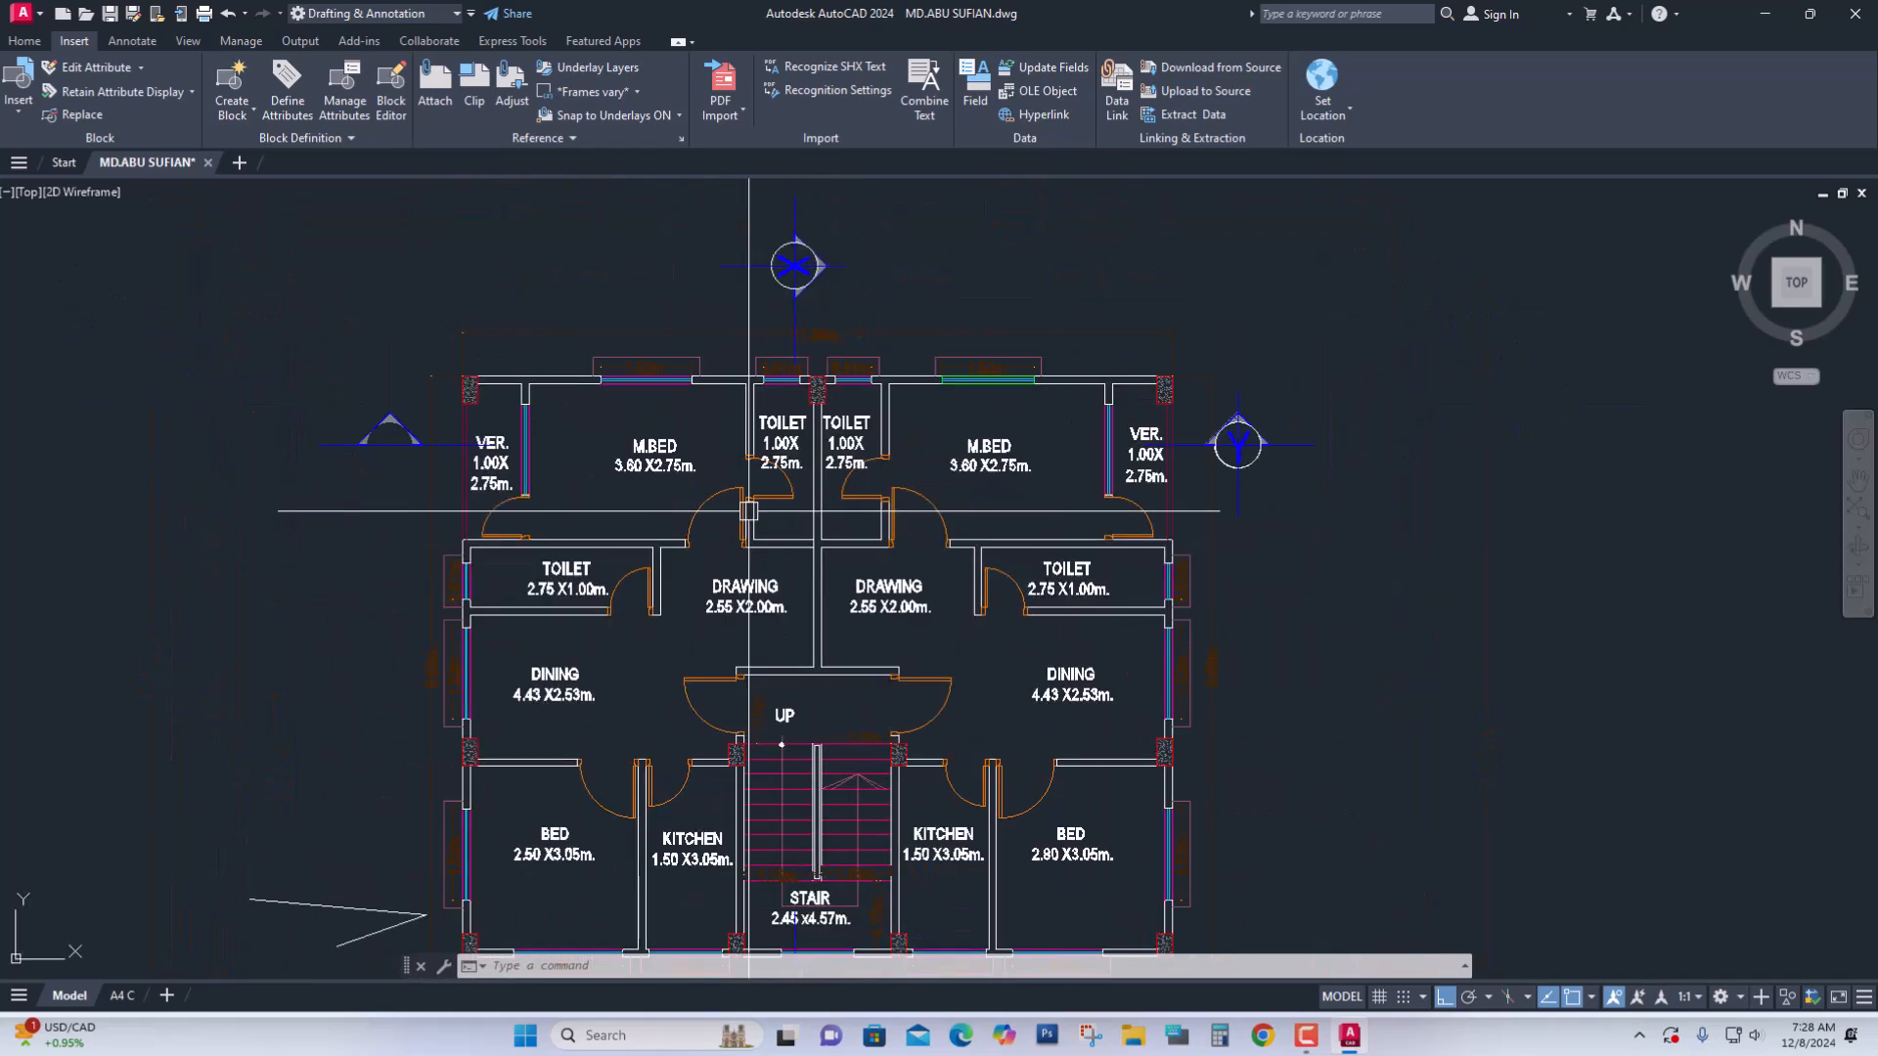
mouse_move(751, 535)
middle_down()
mouse_move(769, 507)
mouse_move(746, 569)
middle_up()
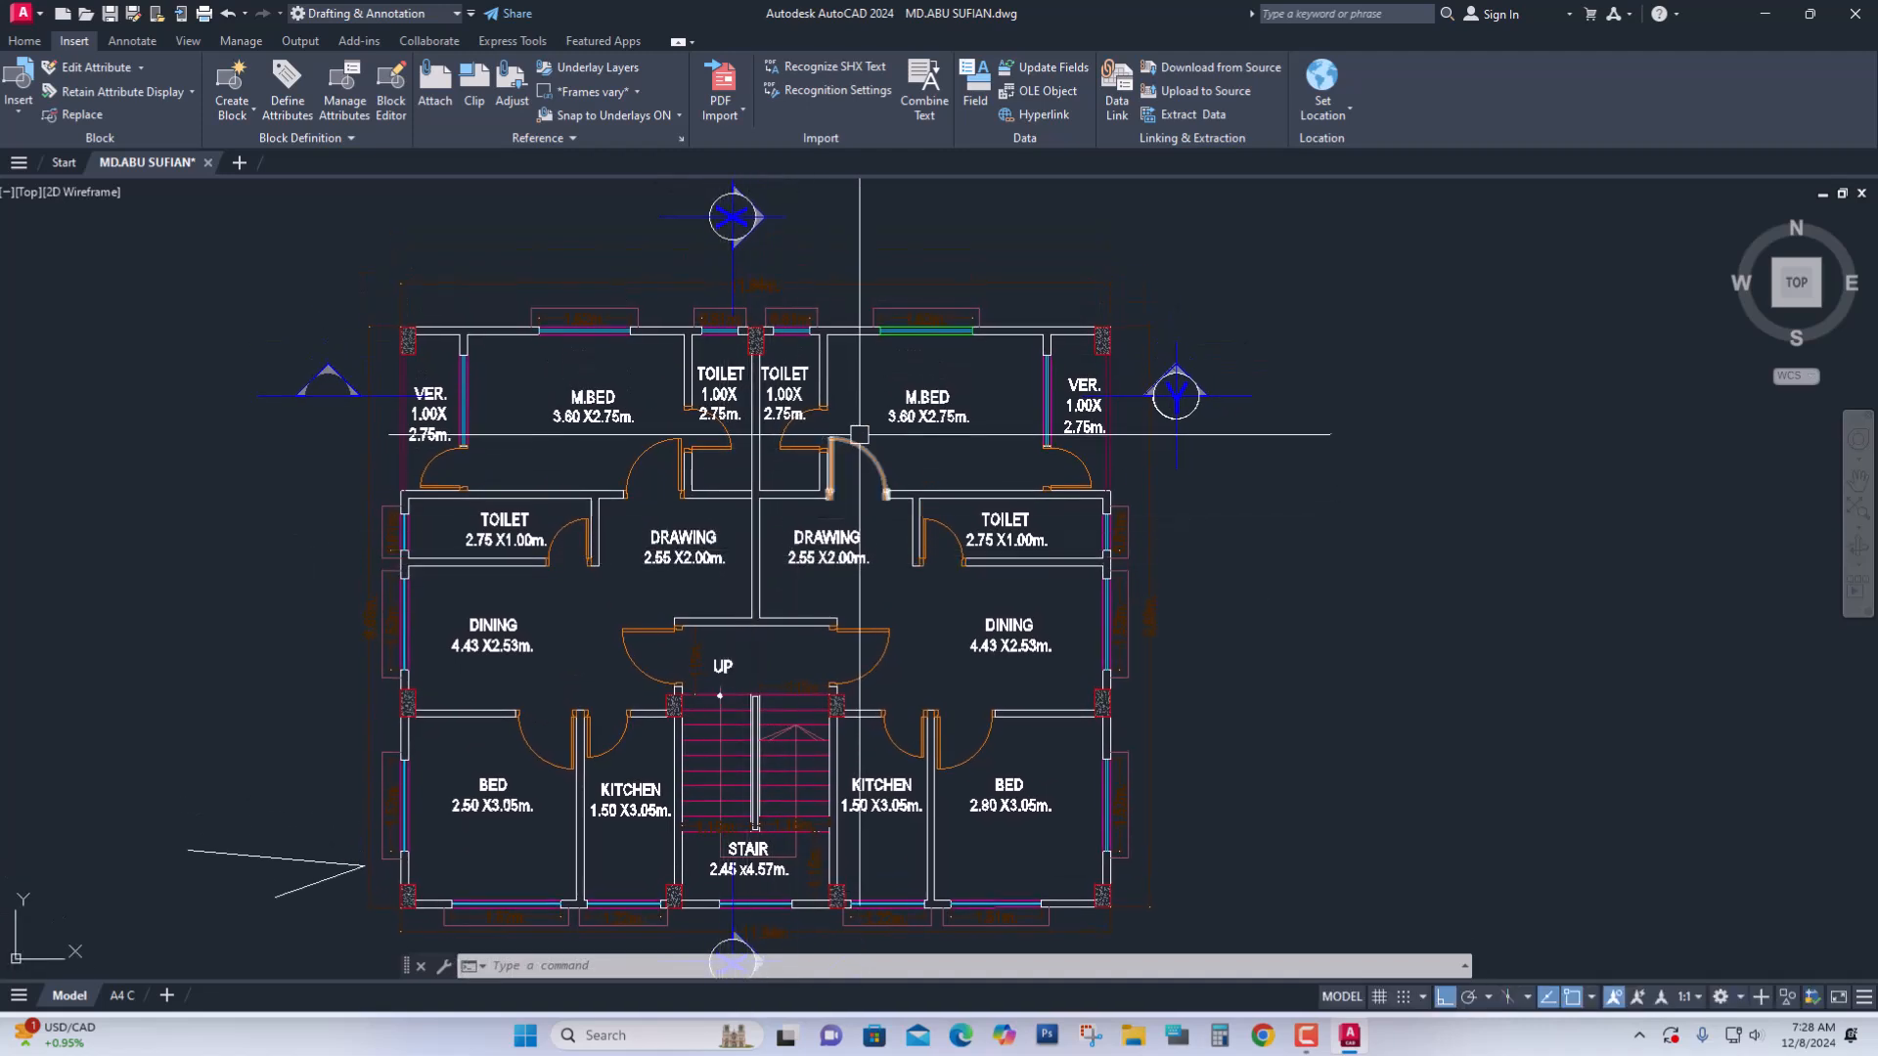
scroll(649, 545, up, 3)
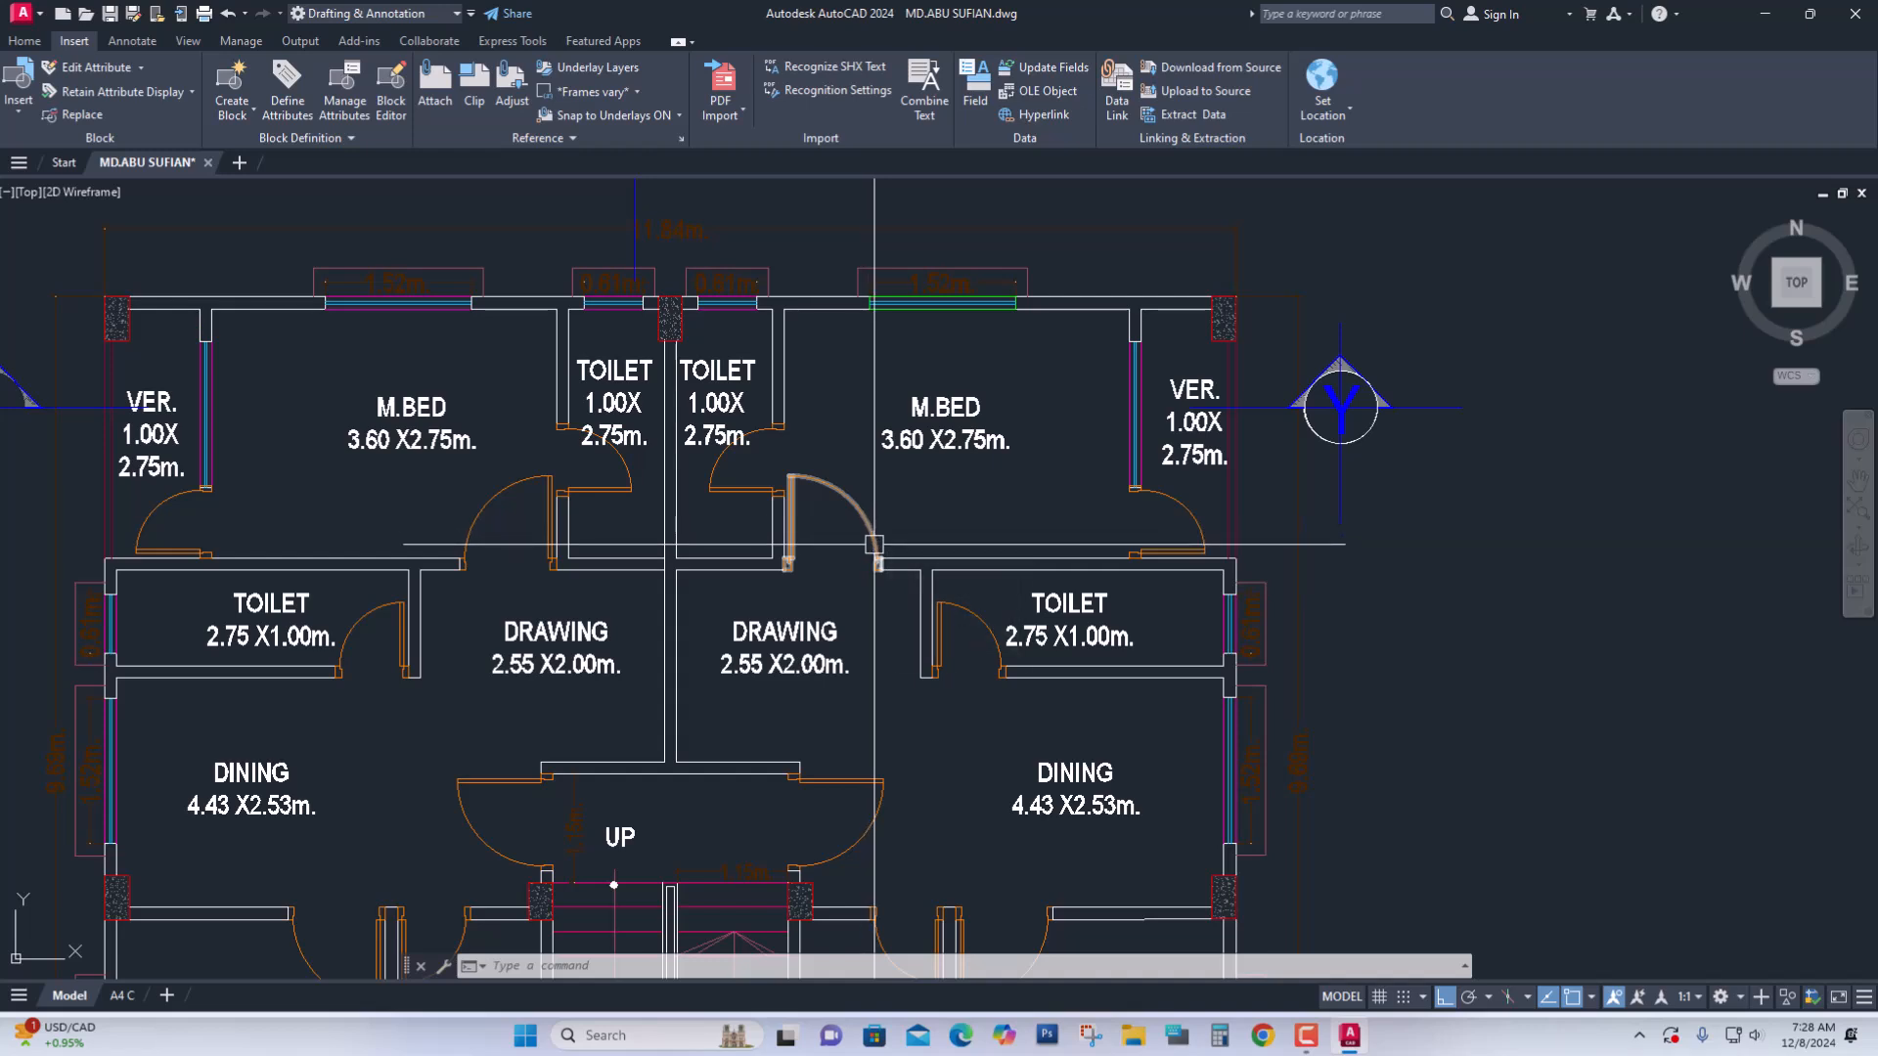
middle_drag(770, 599, 838, 624)
middle_drag(966, 450, 886, 331)
scroll(746, 416, down, 2)
middle_drag(742, 600, 726, 578)
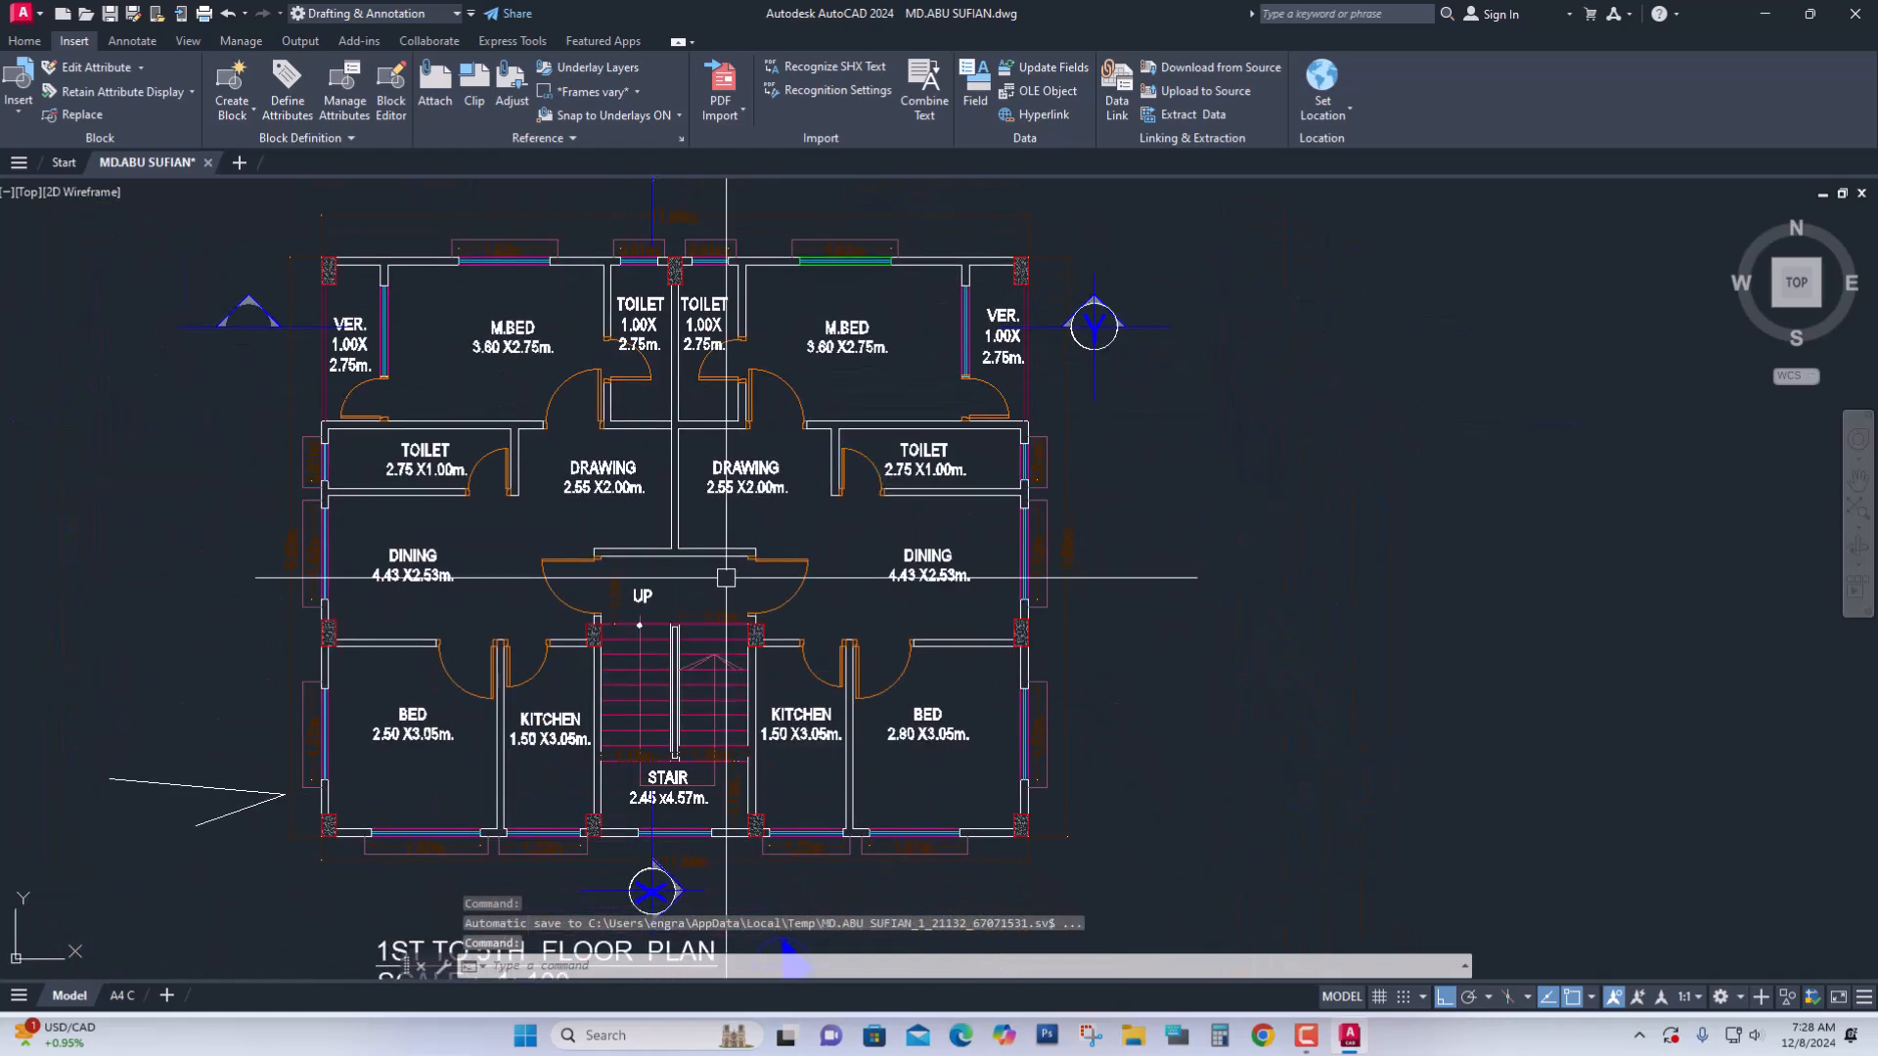